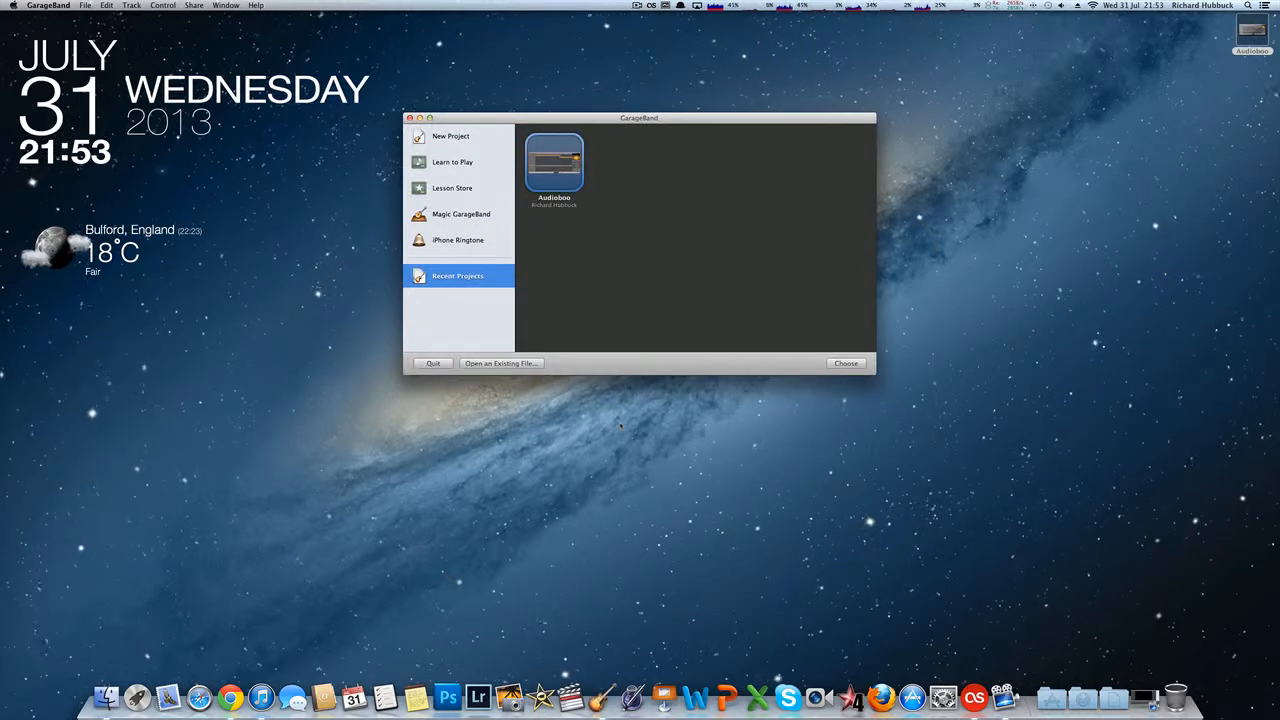
# - Open the recent Audioboo project and move its window higher on the desktop
pyautogui.doubleClick(556, 160)
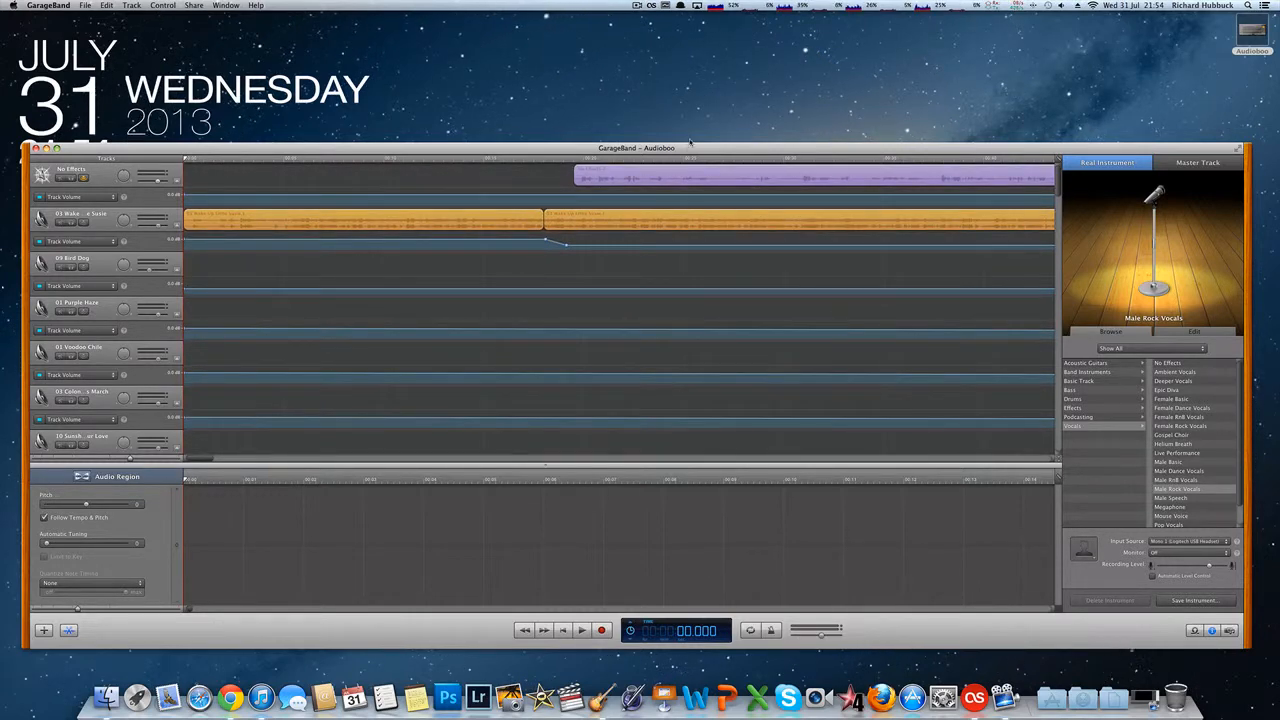
pyautogui.moveTo(688, 148); pyautogui.dragTo(687, 92)
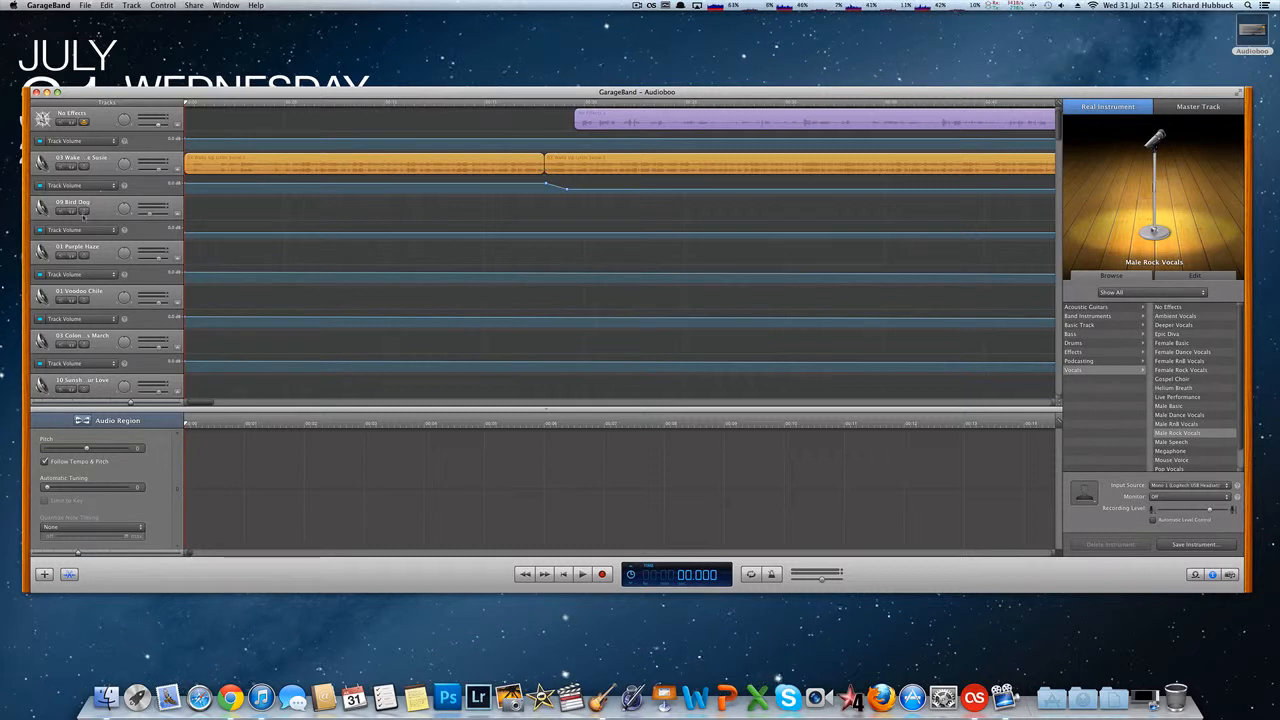
# - Look over the start of the arrangement and the list of song tracks below the voice track
pyautogui.hscroll(10, 436, 188)
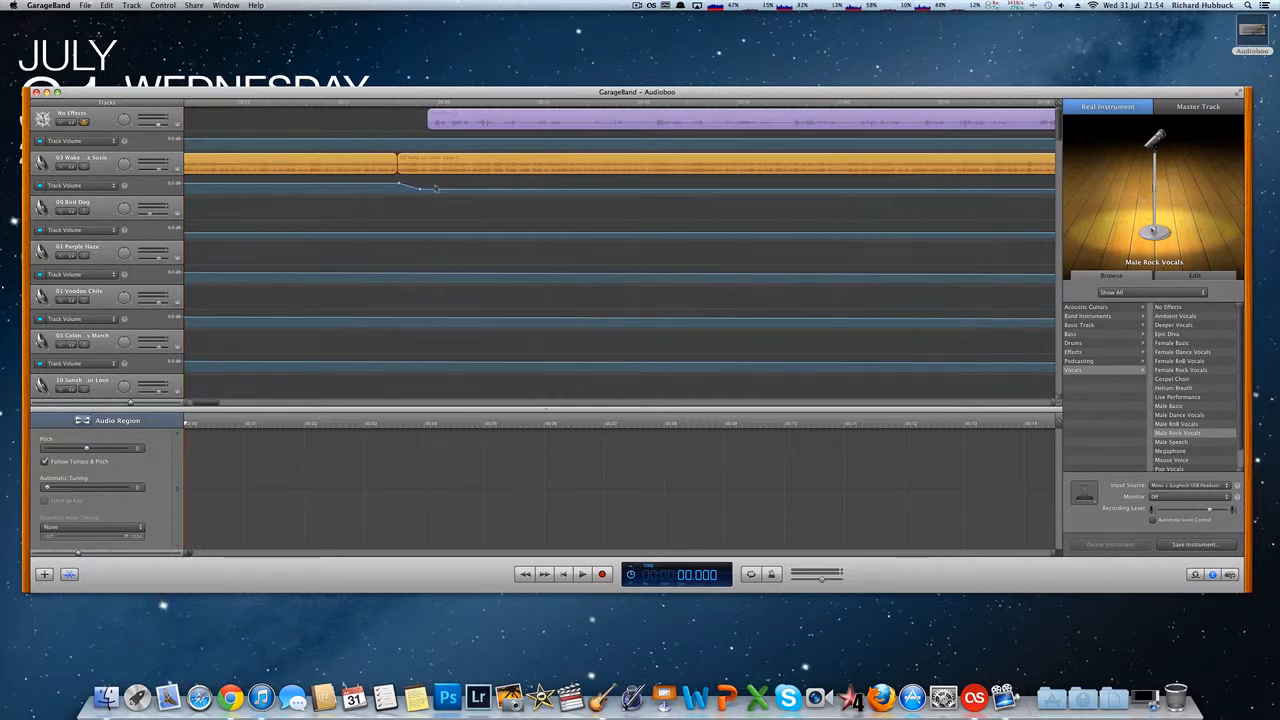
pyautogui.hscroll(5, 436, 188)
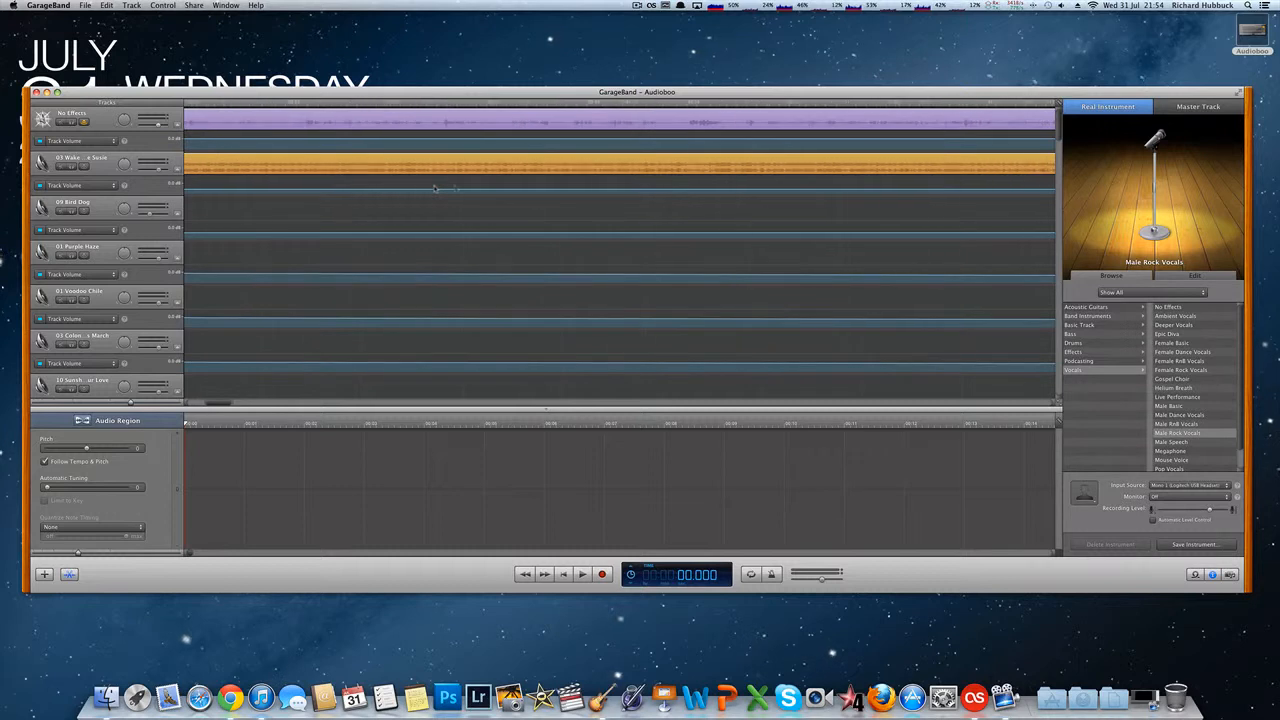
pyautogui.hscroll(-10, 411, 184)
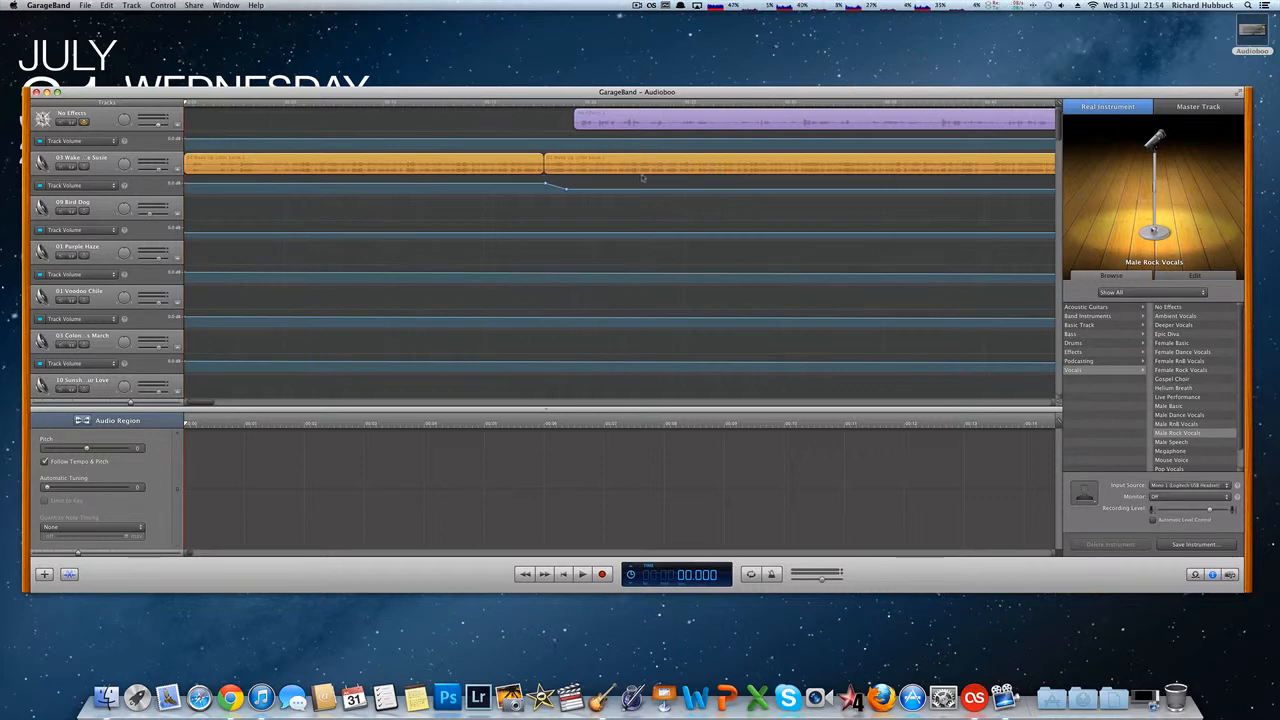
pyautogui.hscroll(1, 643, 178)
pyautogui.scroll(-20, 643, 178)
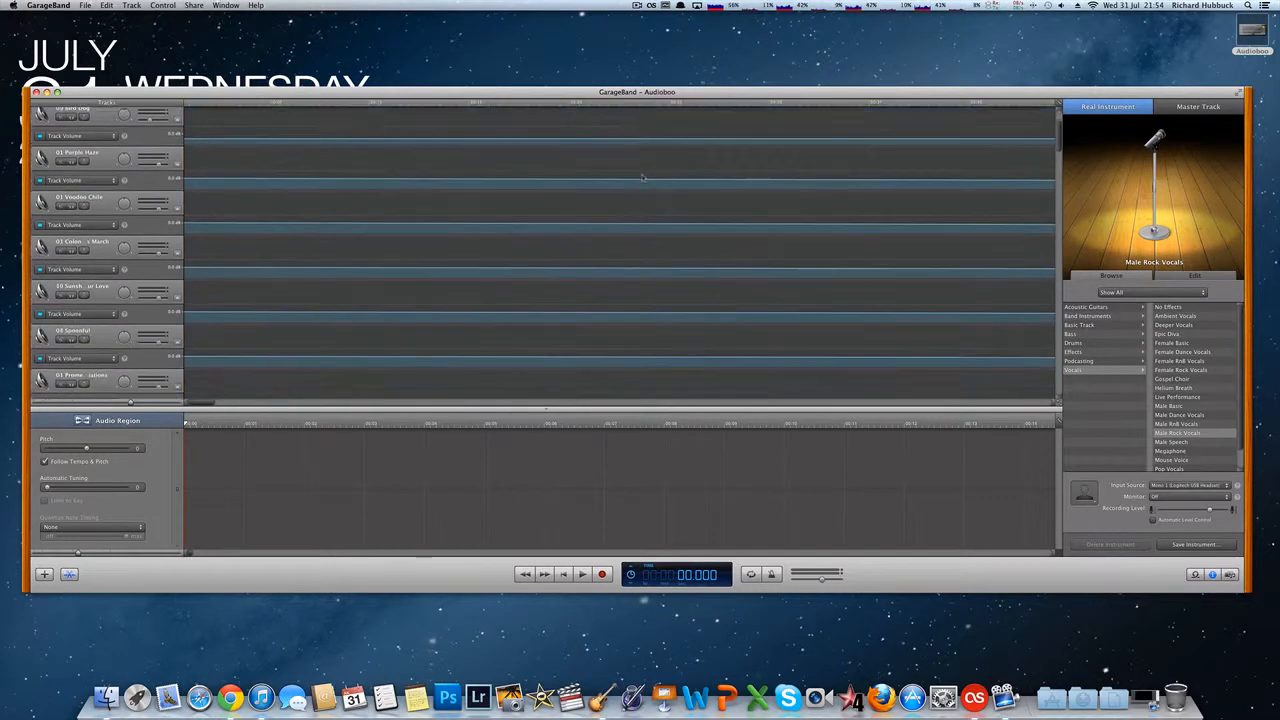
pyautogui.scroll(-20, 643, 178)
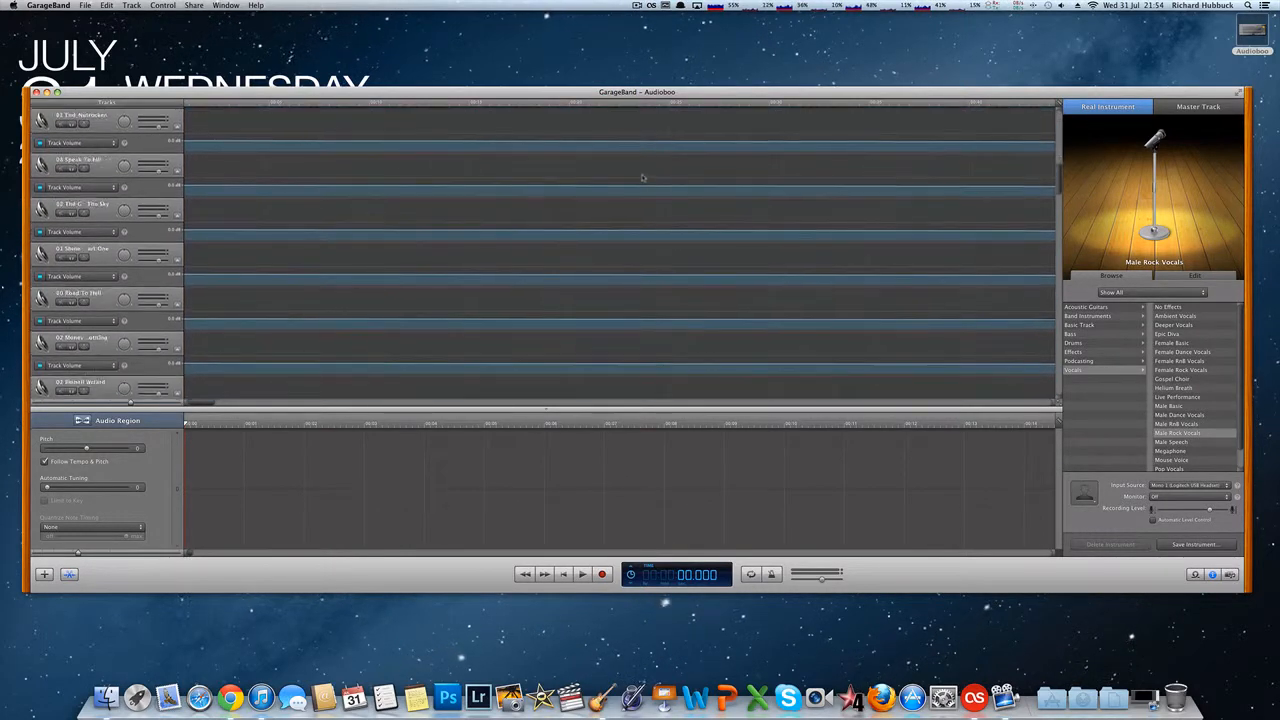
pyautogui.scroll(20, 643, 178)
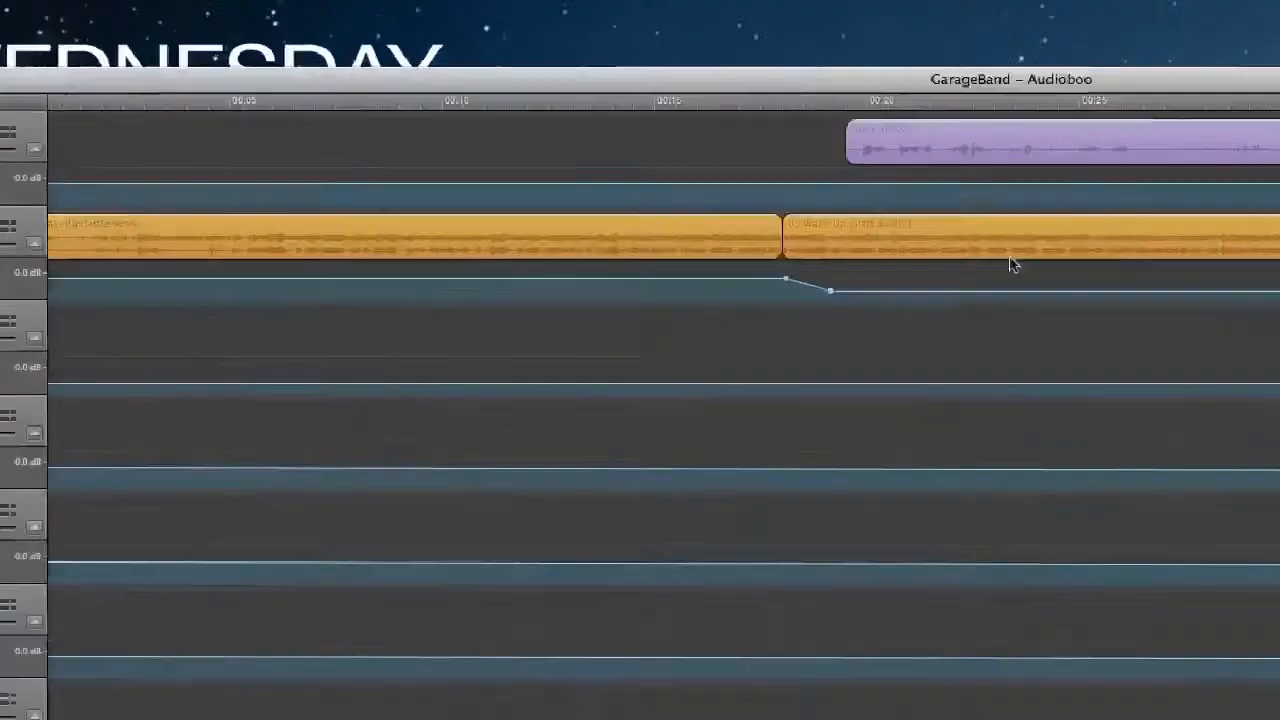
# - Examine the voice recording and the Wake Up Little Susie music beneath it, up to where Bird Dog begins
pyautogui.hscroll(15, 1012, 268)
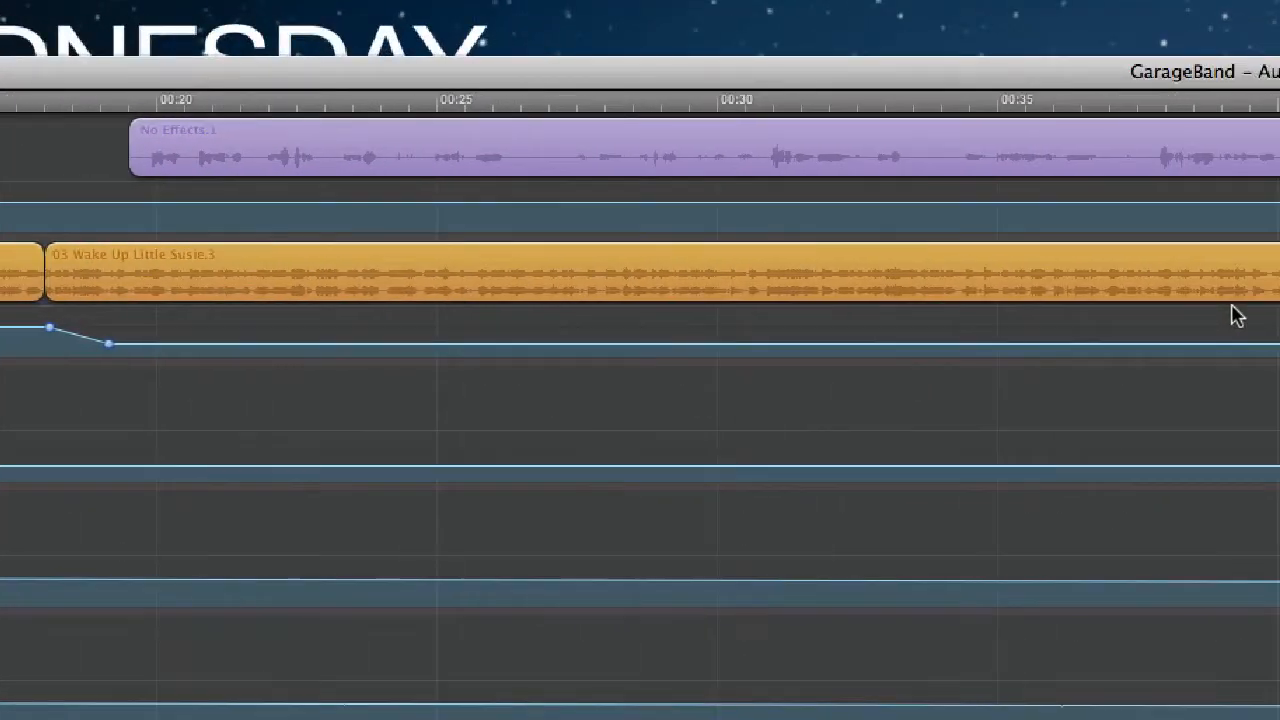
pyautogui.hscroll(1, 1237, 315)
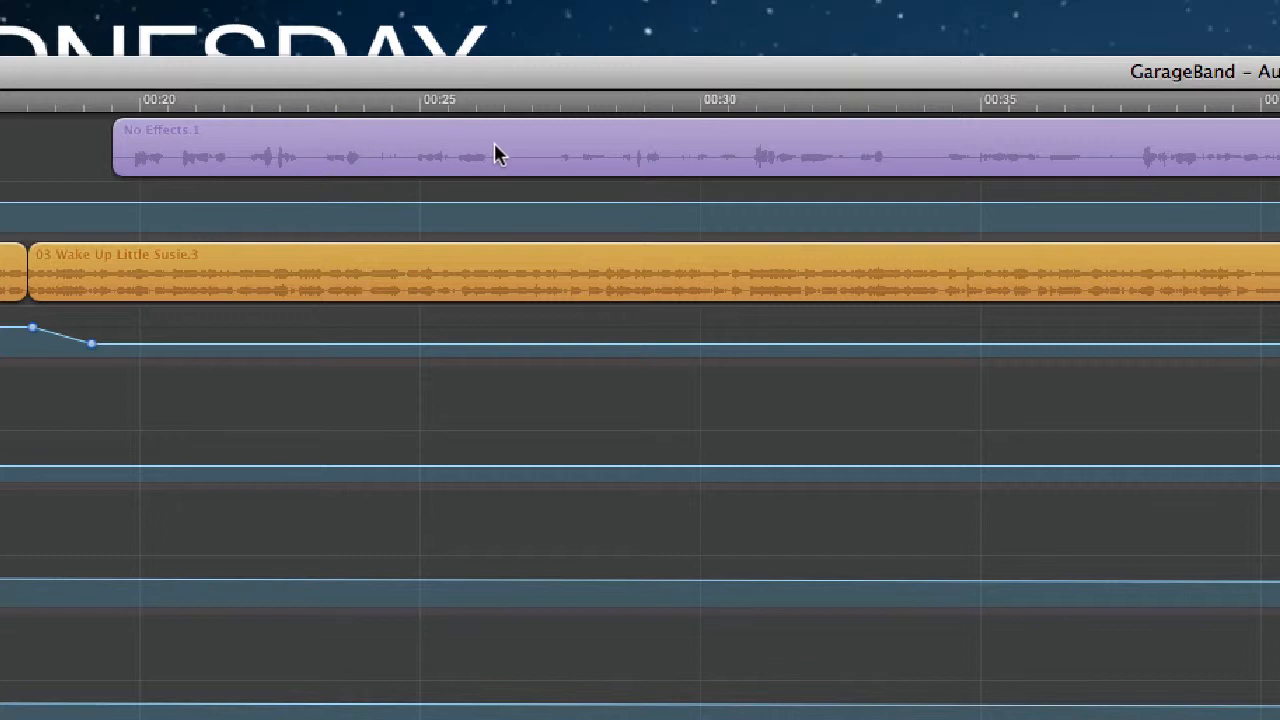
pyautogui.hscroll(15, 512, 172)
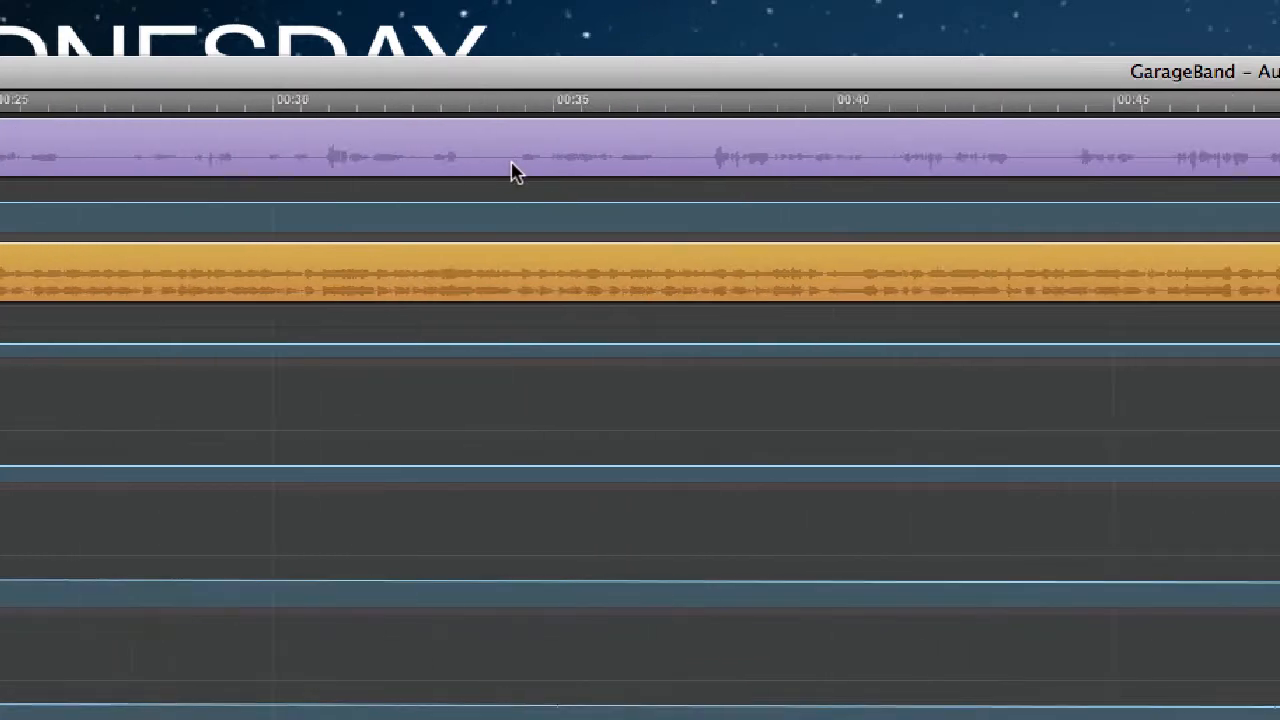
pyautogui.hscroll(15, 512, 172)
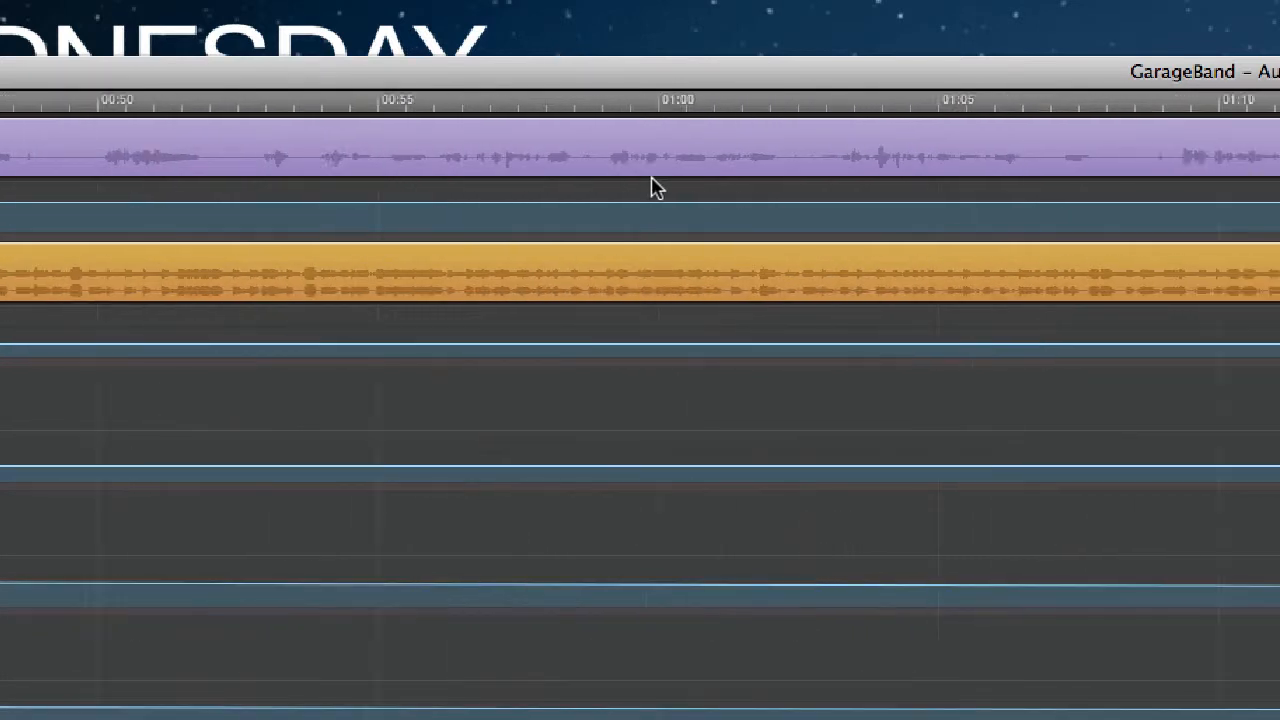
pyautogui.hscroll(8, 651, 187)
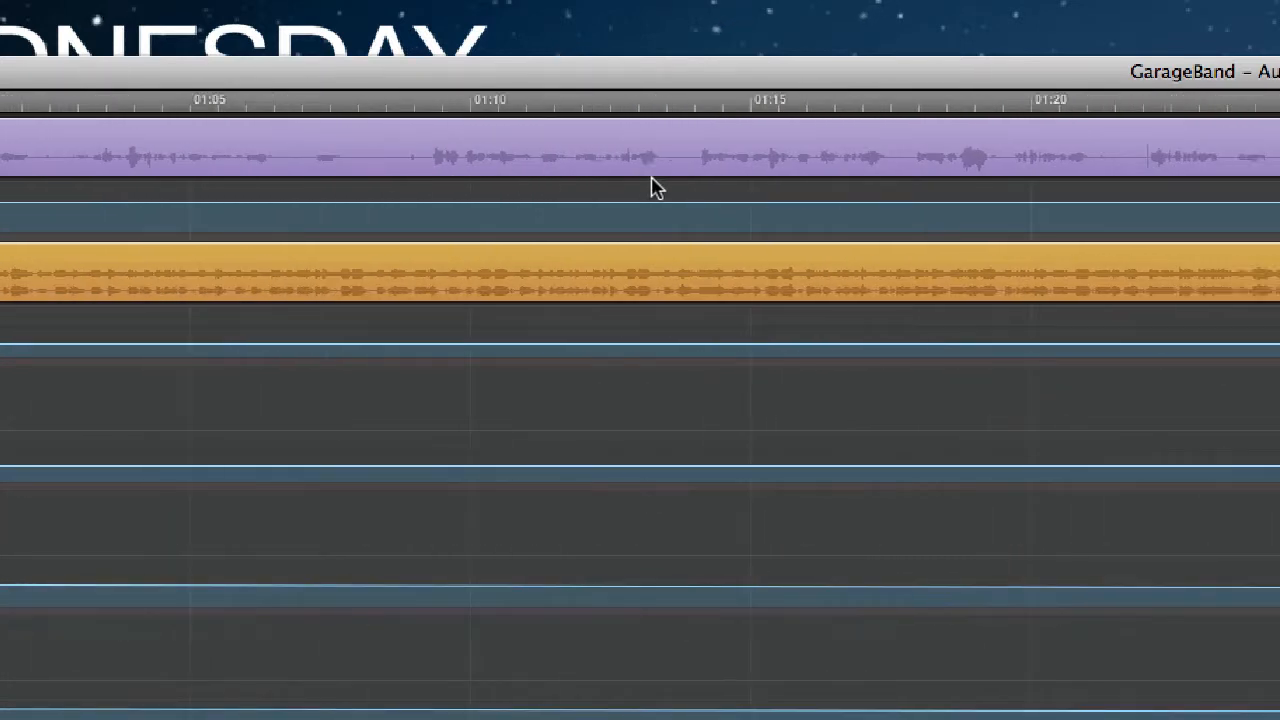
pyautogui.click(1018, 102)
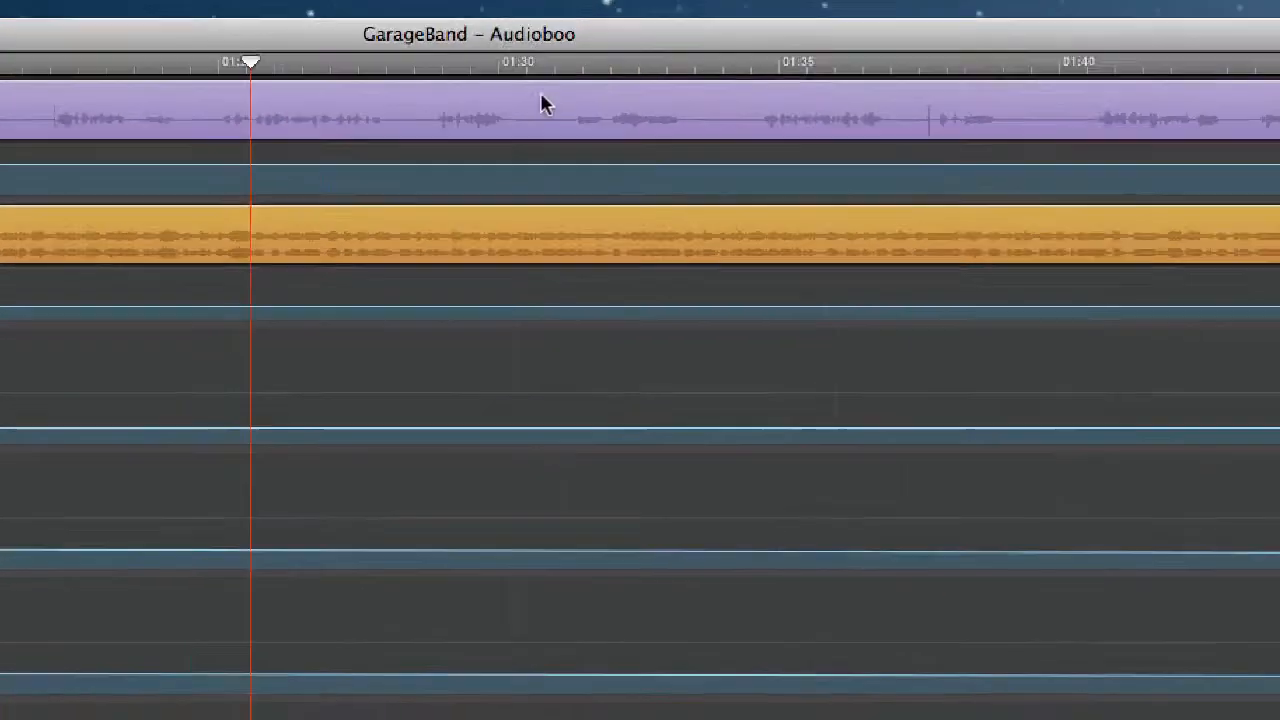
pyautogui.hscroll(8, 371, 134)
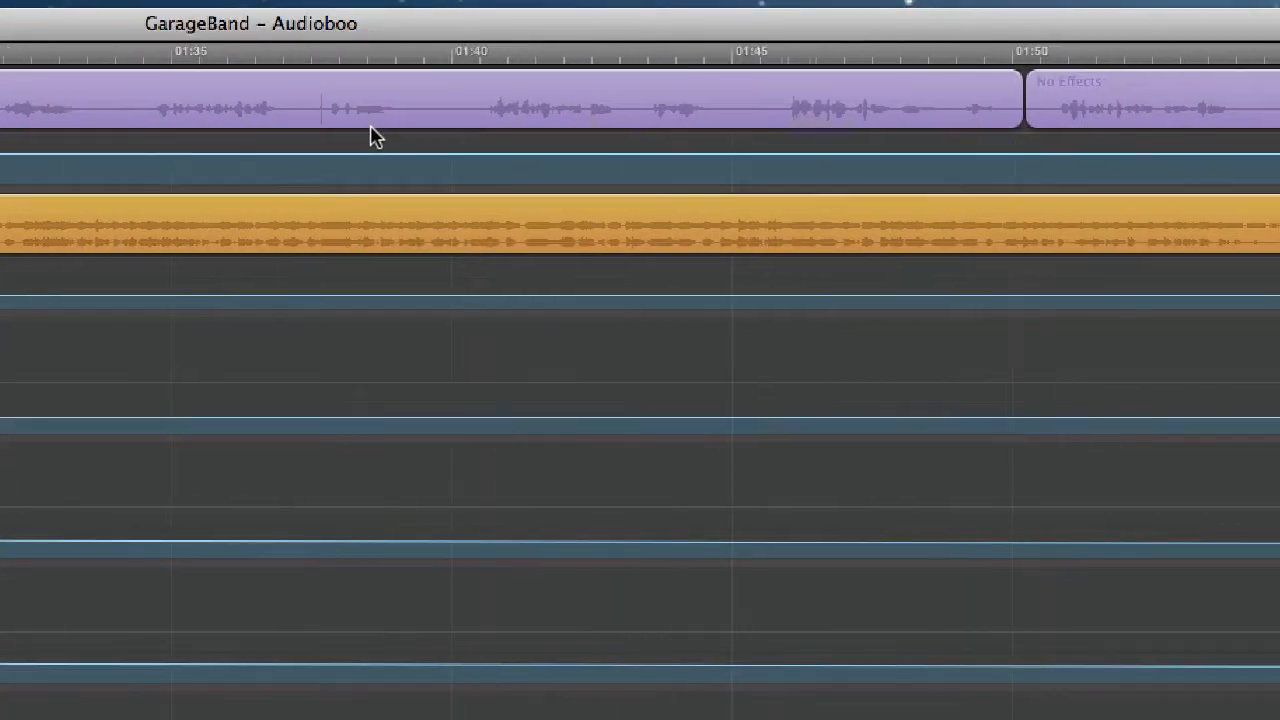
pyautogui.hscroll(6, 371, 134)
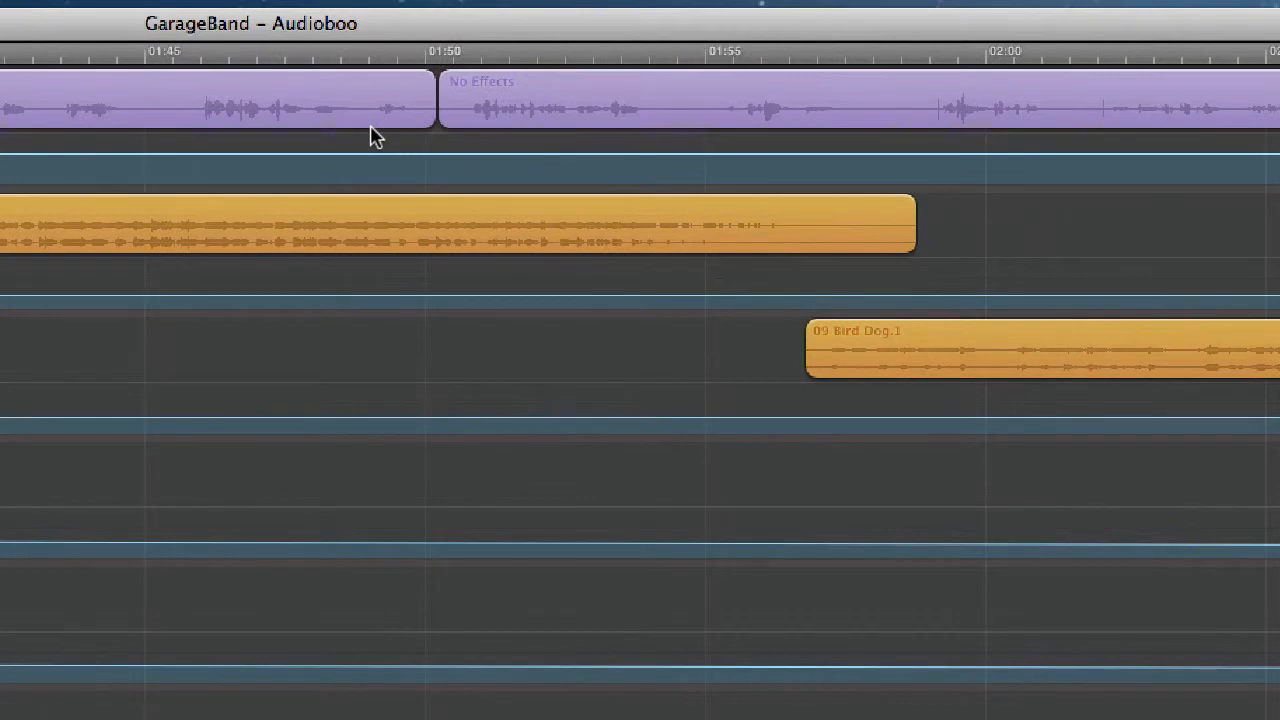
pyautogui.hscroll(2, 371, 137)
pyautogui.hscroll(8, 371, 137)
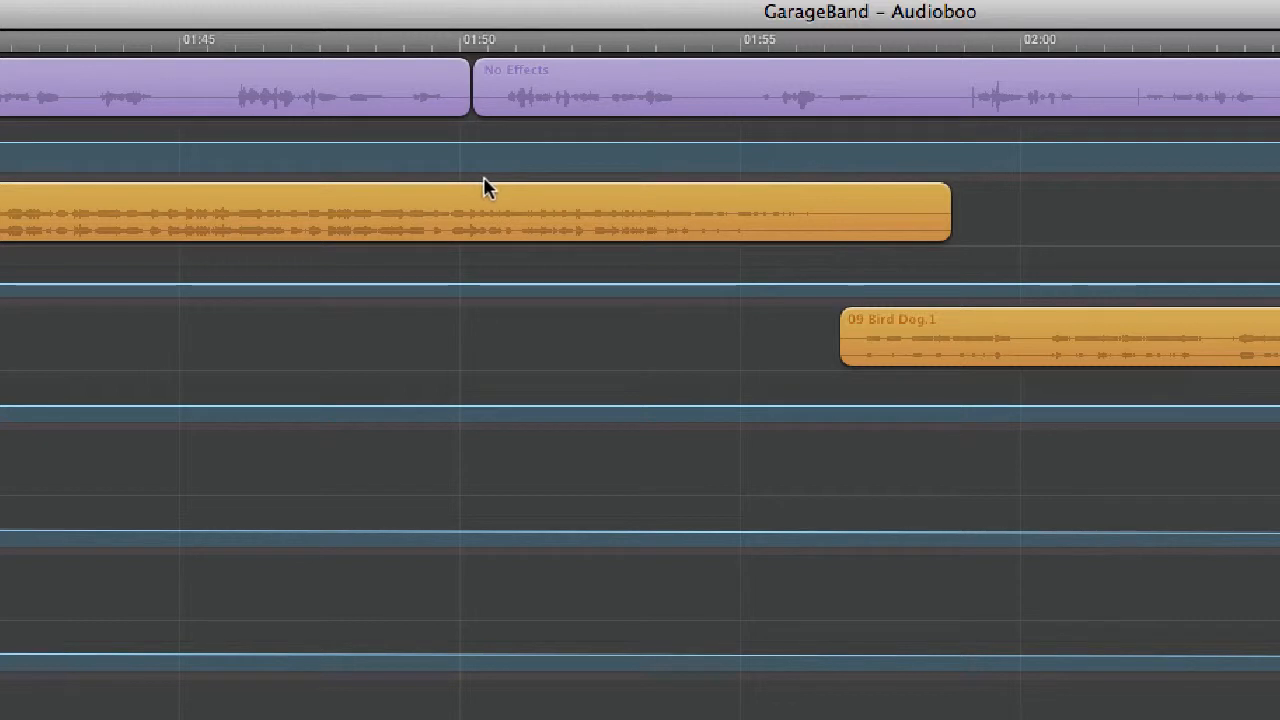
# - Play the transition from Wake Up Little Susie into Bird Dog, starting just before 01:55
pyautogui.click(778, 42)
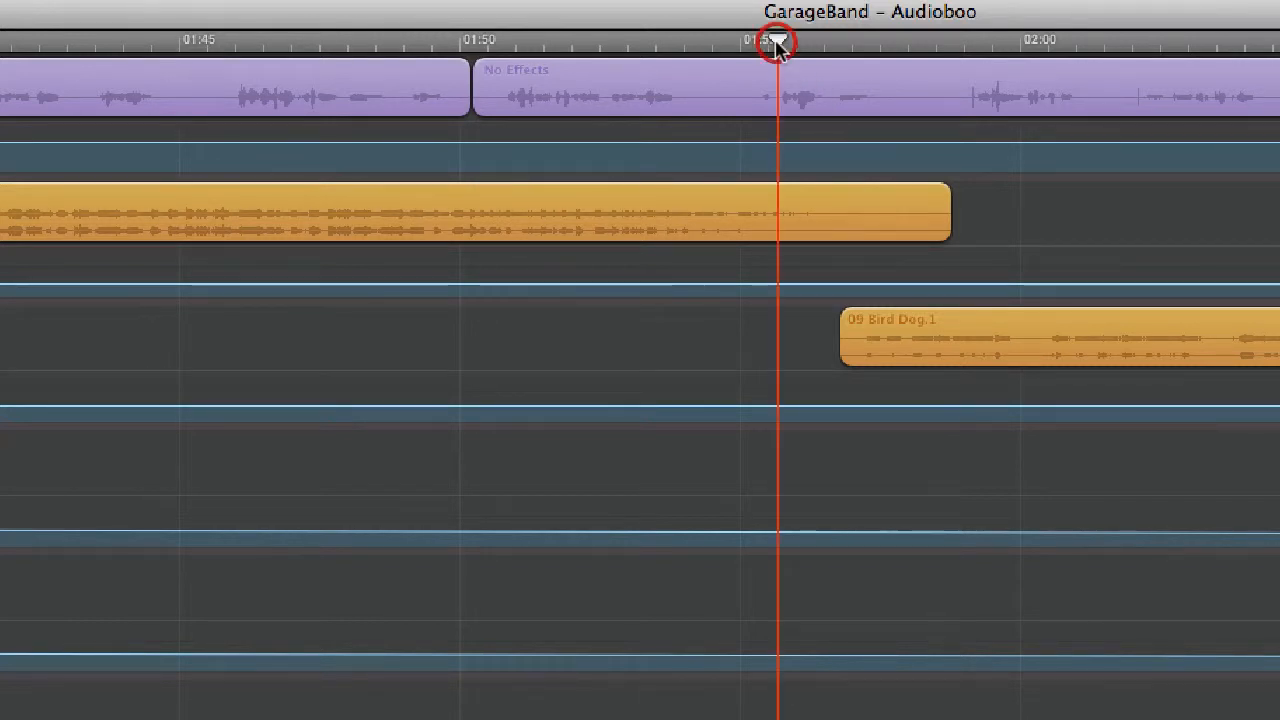
pyautogui.hscroll(5, 800, 137)
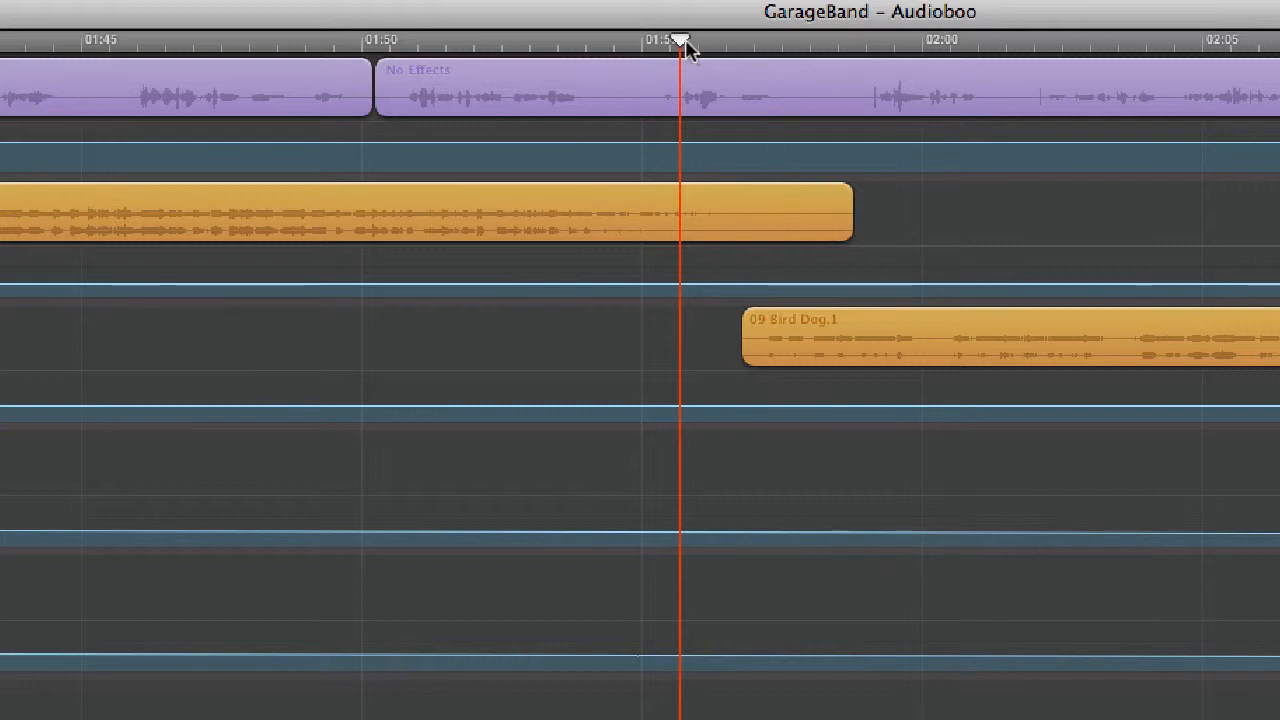
pyautogui.click(627, 42)
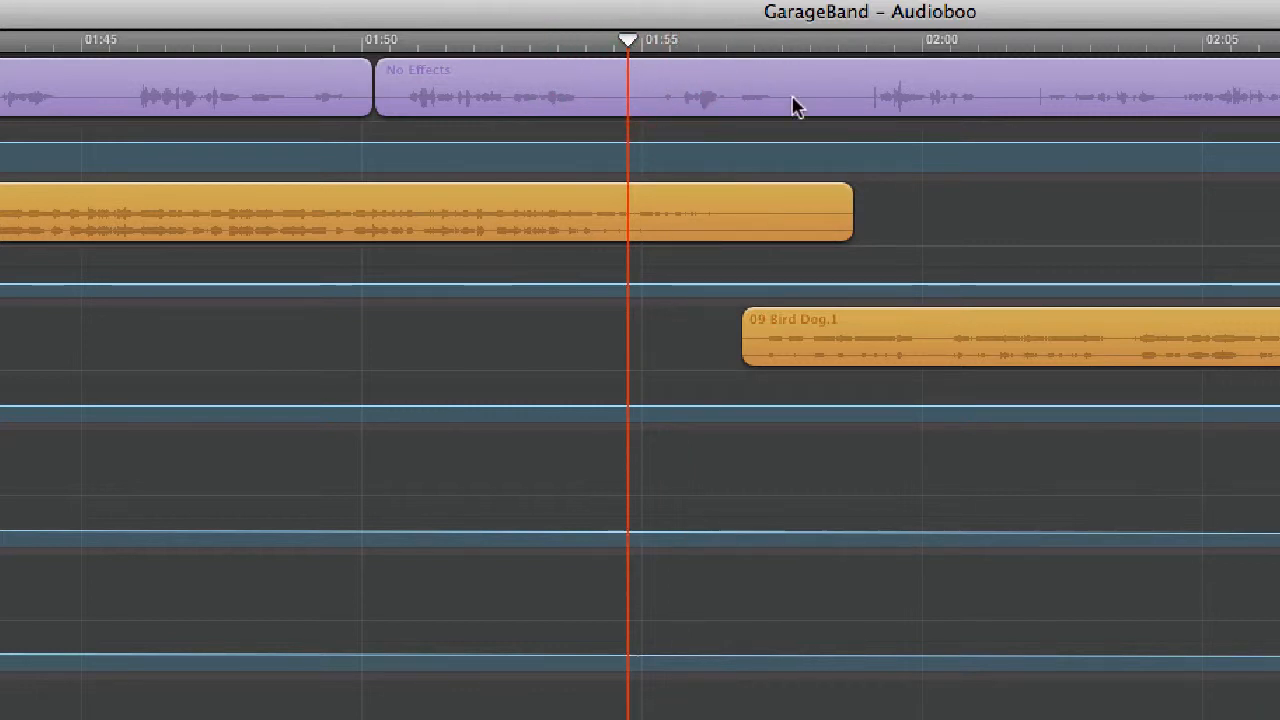
pyautogui.press('space')
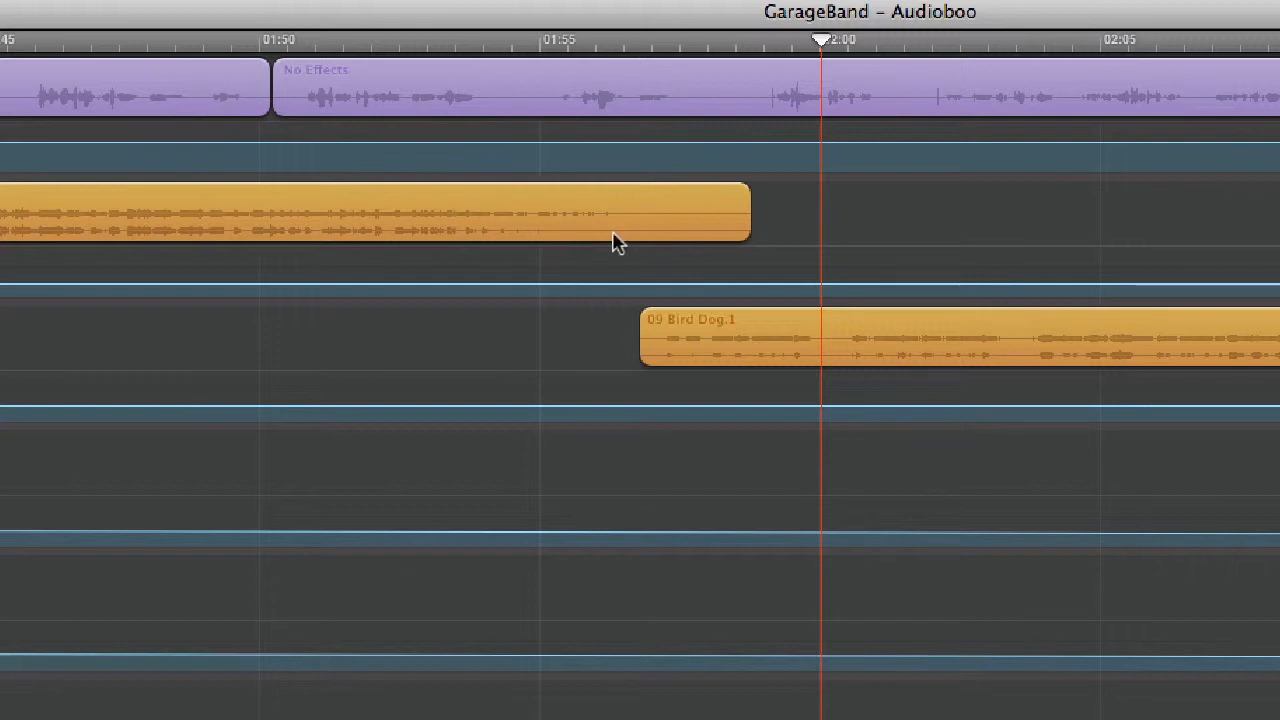
# - Examine the track volume points around the end of the voice recording, where Bird Dog crosses into Purple Haze
pyautogui.hscroll(10, 947, 322)
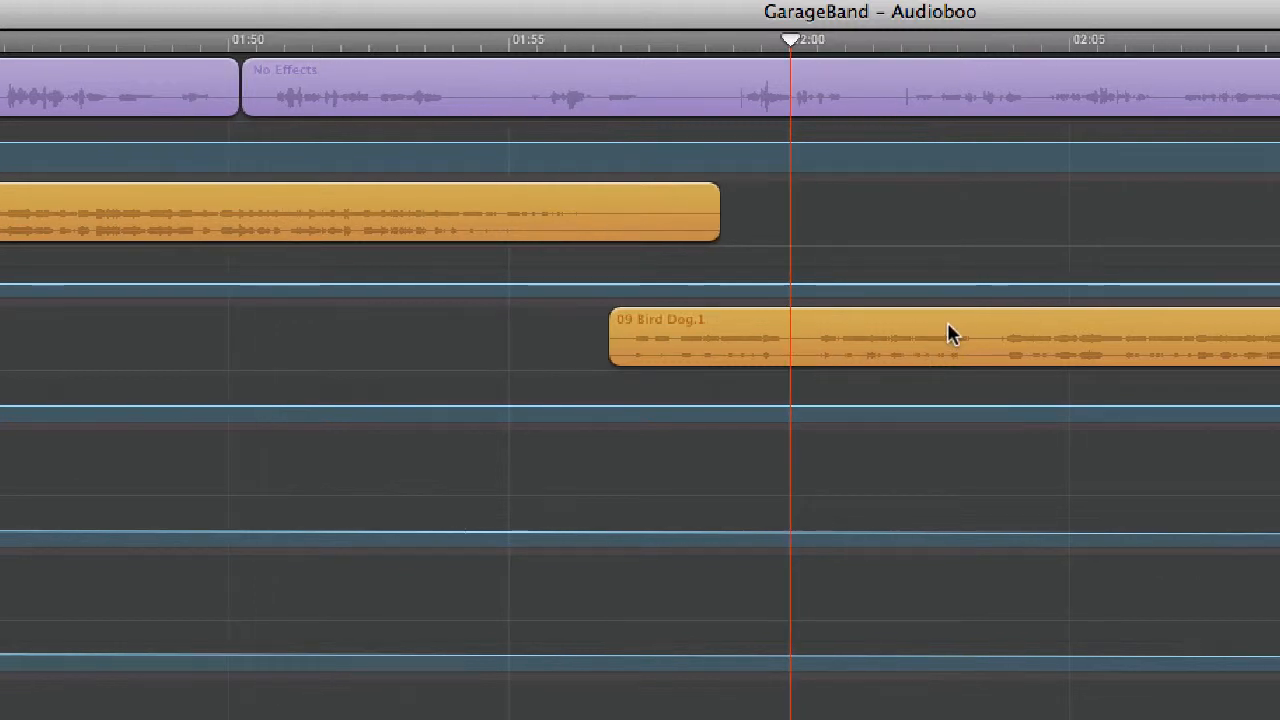
pyautogui.hscroll(20, 947, 335)
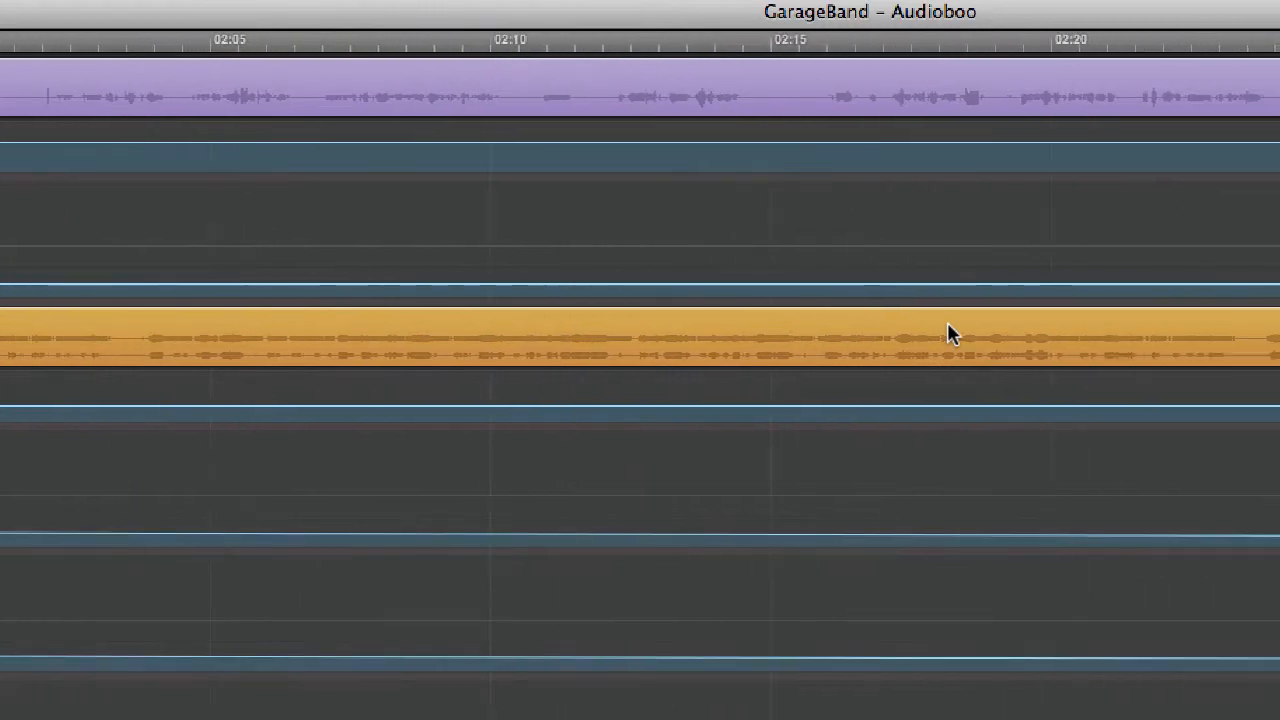
pyautogui.hscroll(20, 949, 333)
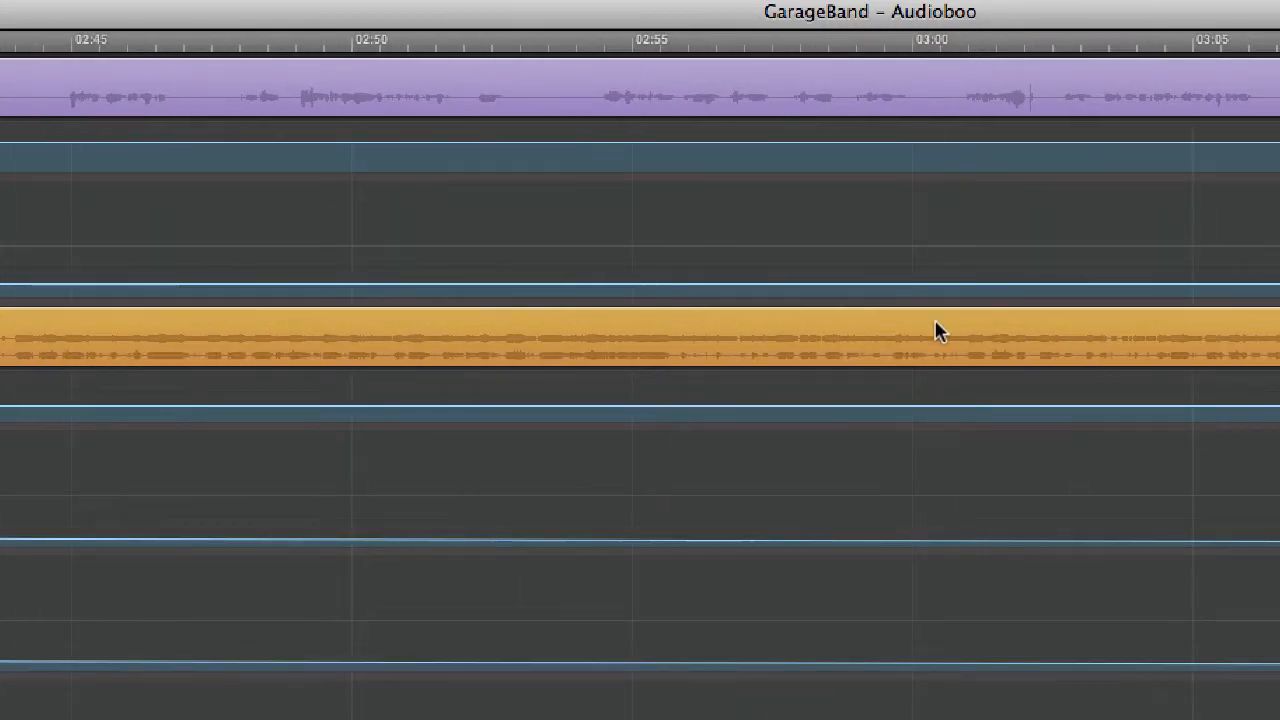
pyautogui.hscroll(20, 940, 332)
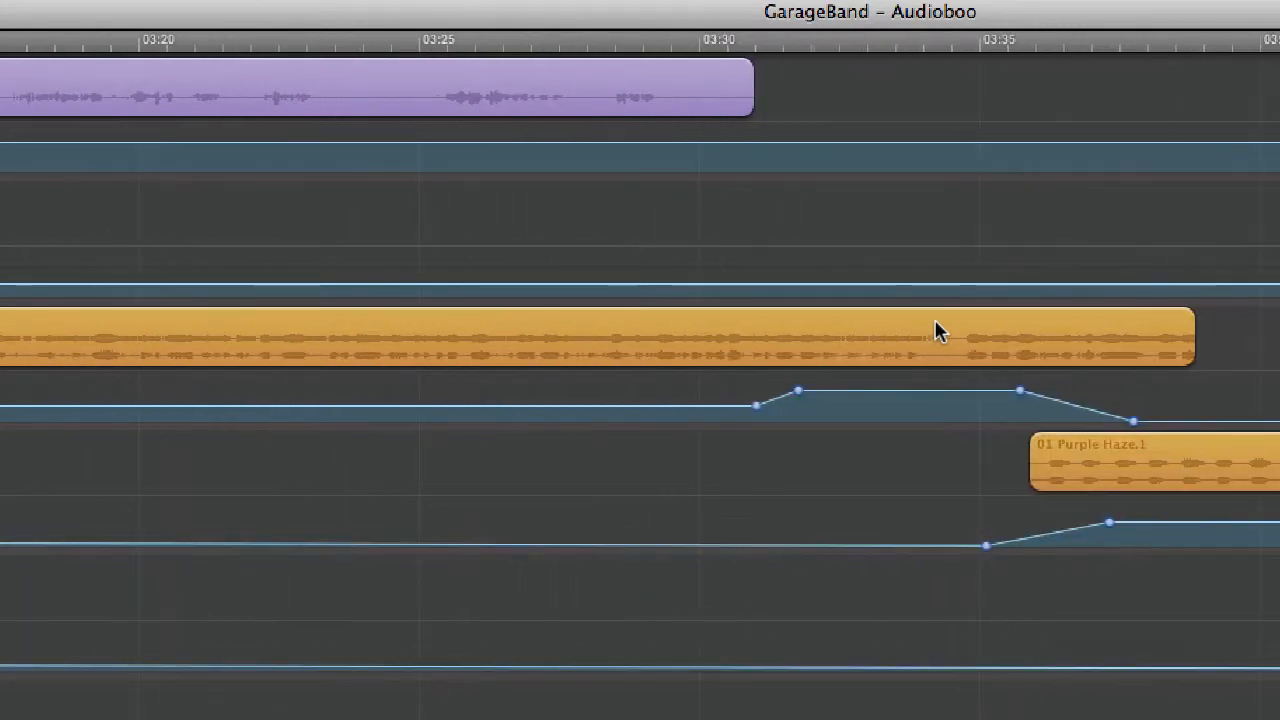
pyautogui.hscroll(3, 940, 332)
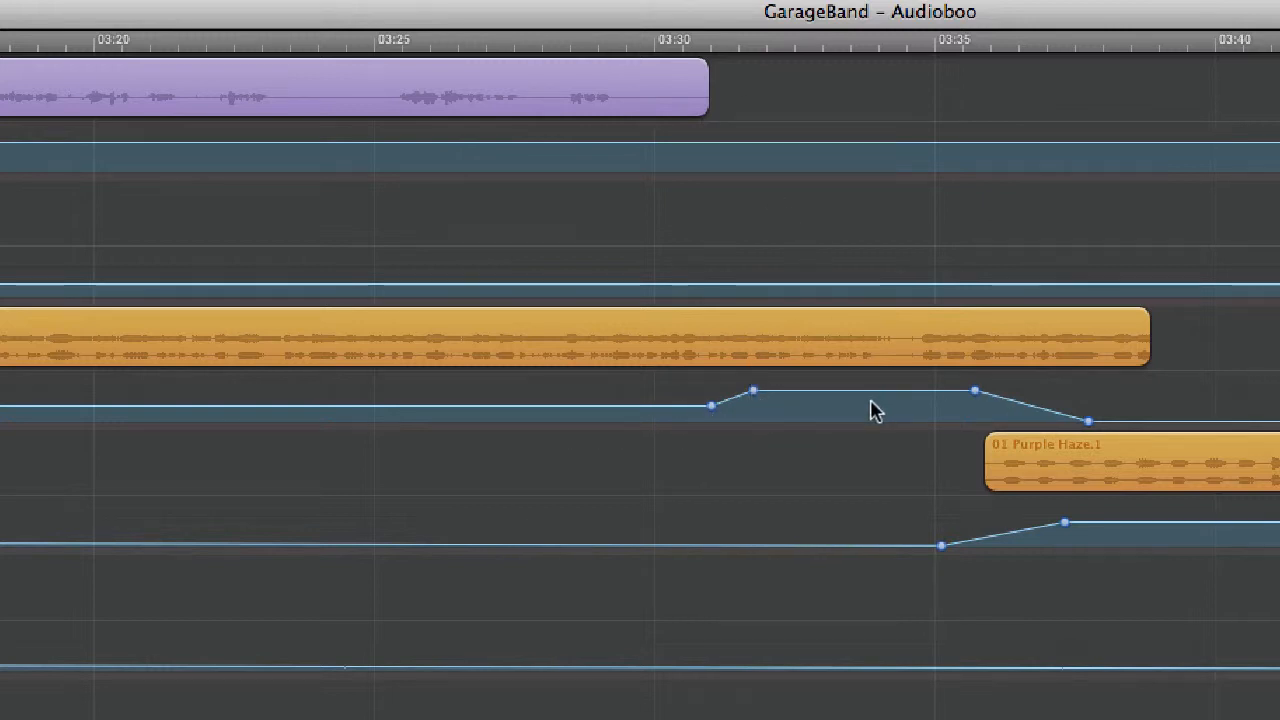
pyautogui.hscroll(5, 870, 410)
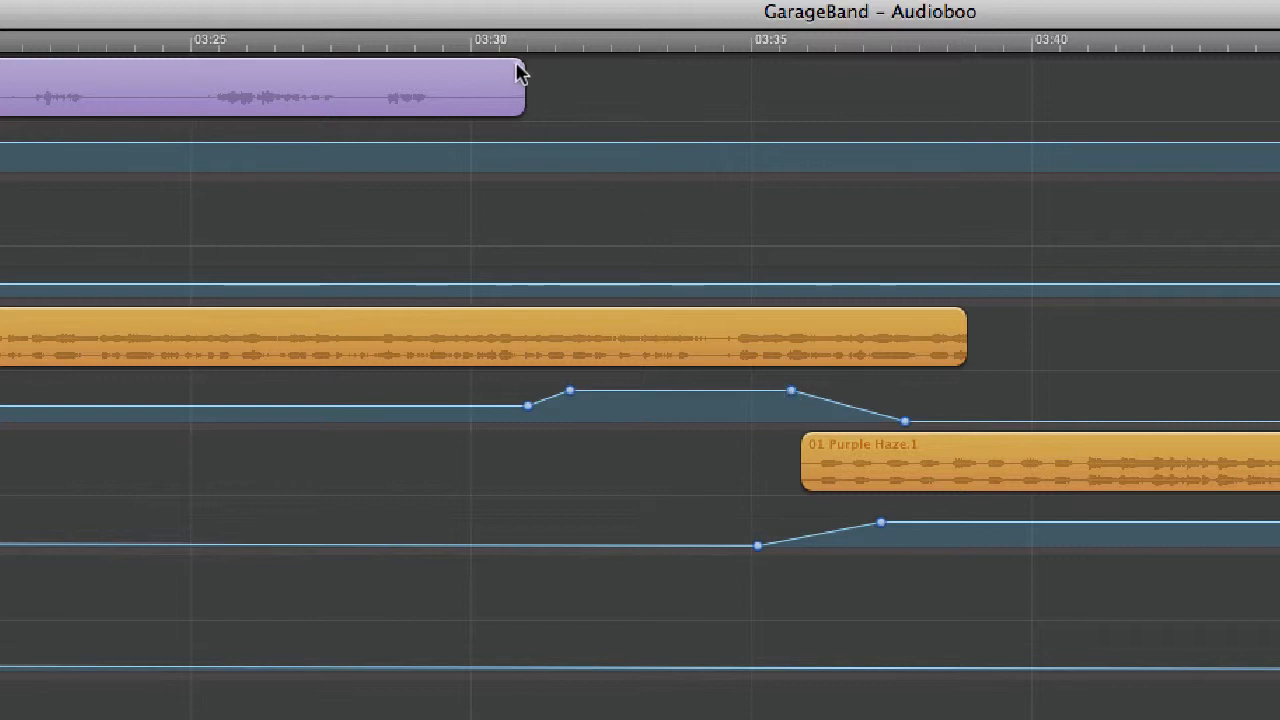
pyautogui.click(790, 393)
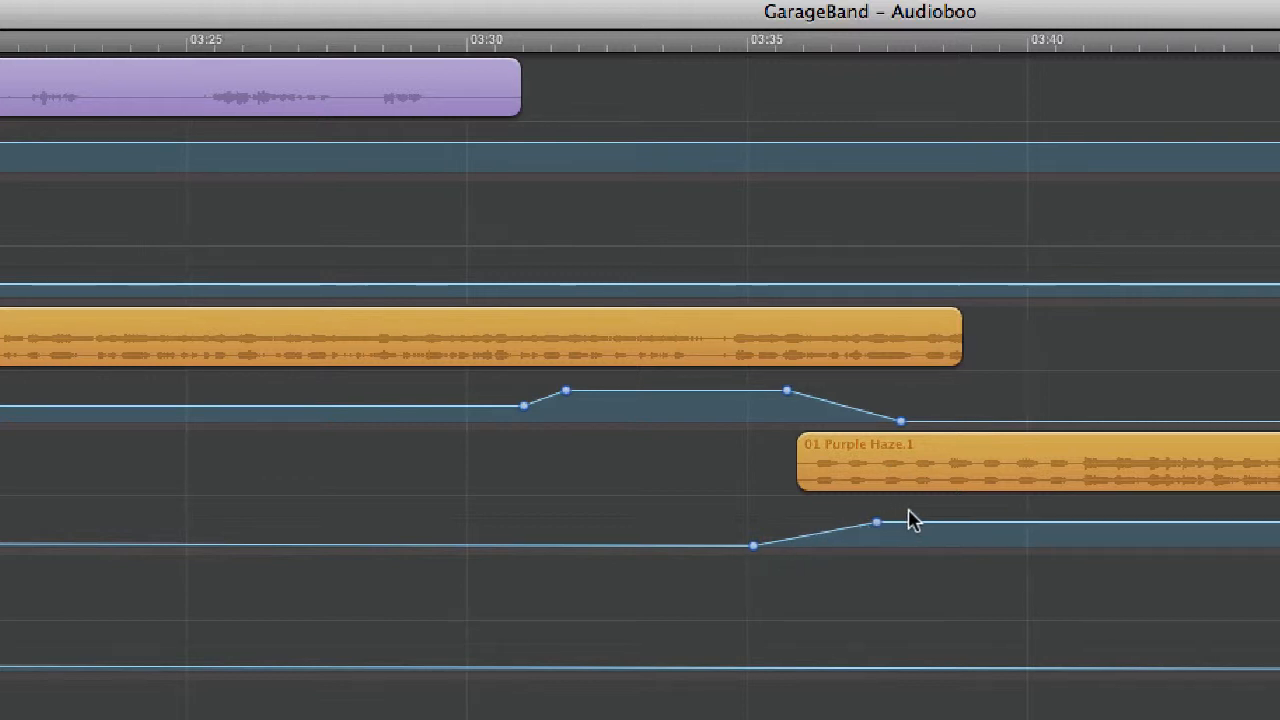
# - Play the crossfade from Voodoo Chile into Colonel Hathi's March, starting at about 04:21
pyautogui.hscroll(10, 865, 533)
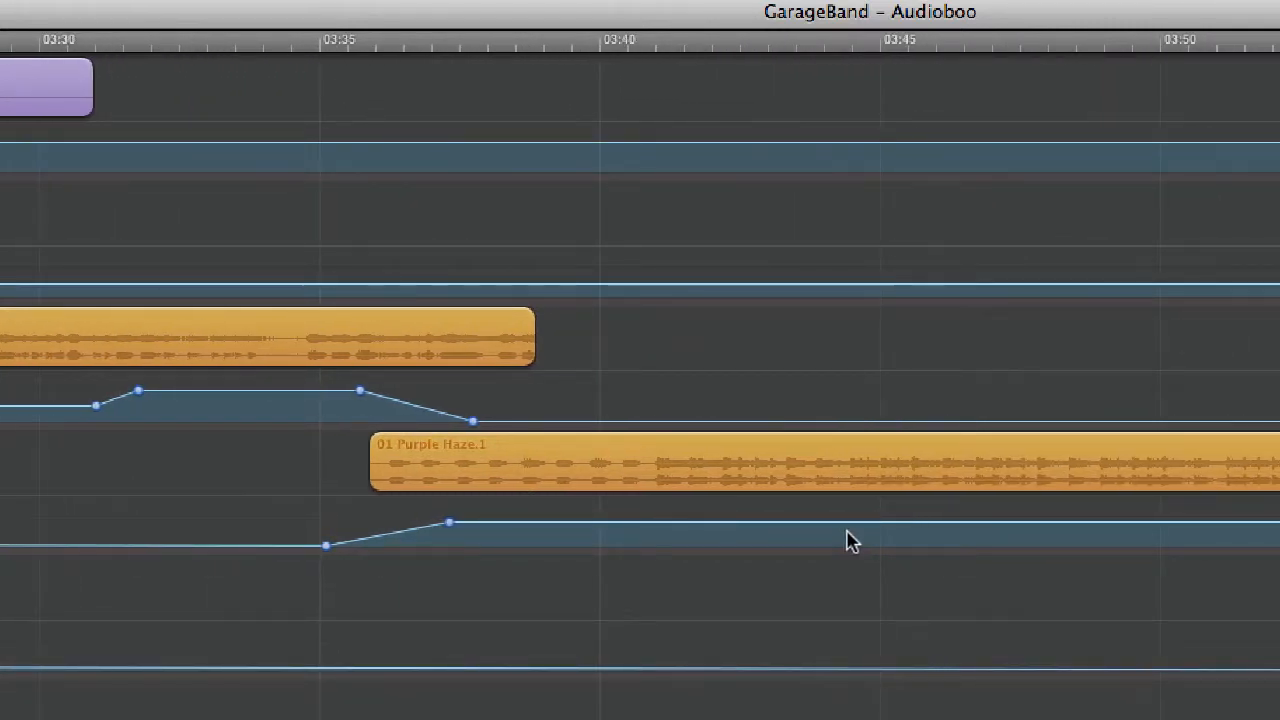
pyautogui.hscroll(12, 852, 541)
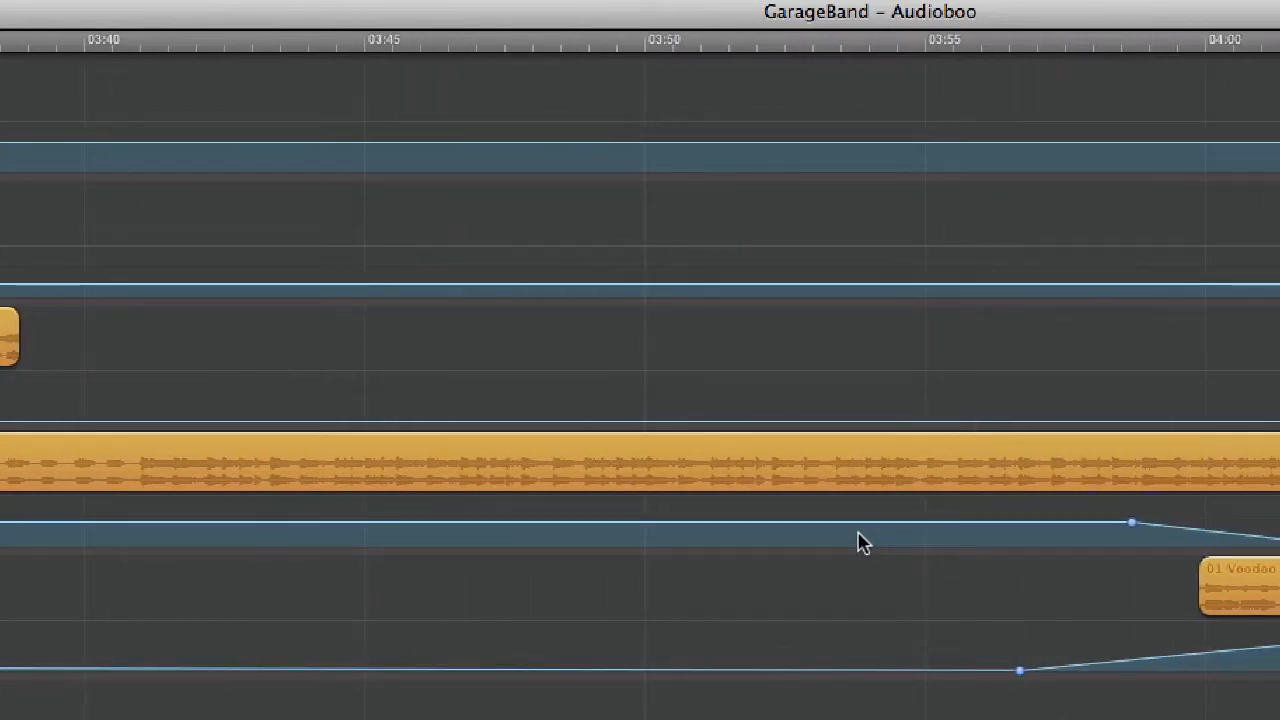
pyautogui.hscroll(20, 862, 541)
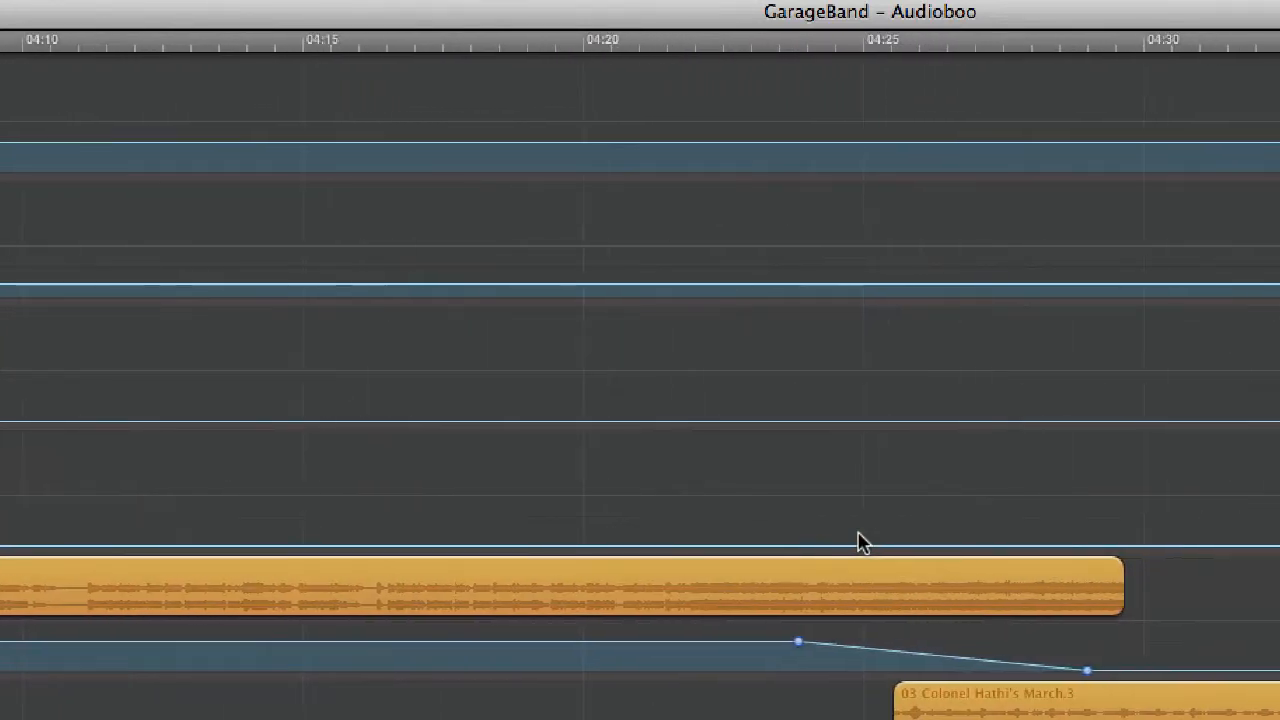
pyautogui.hscroll(4, 862, 541)
pyautogui.scroll(-5, 862, 541)
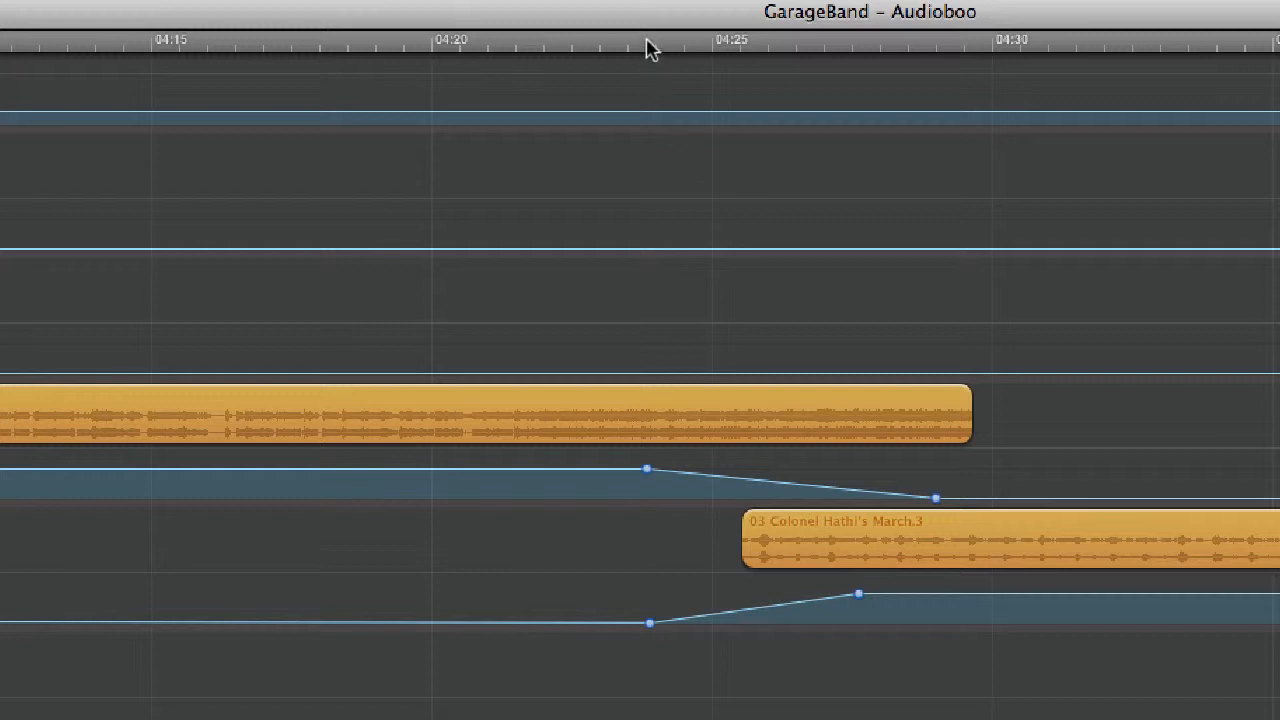
pyautogui.click(614, 43)
pyautogui.click(509, 43)
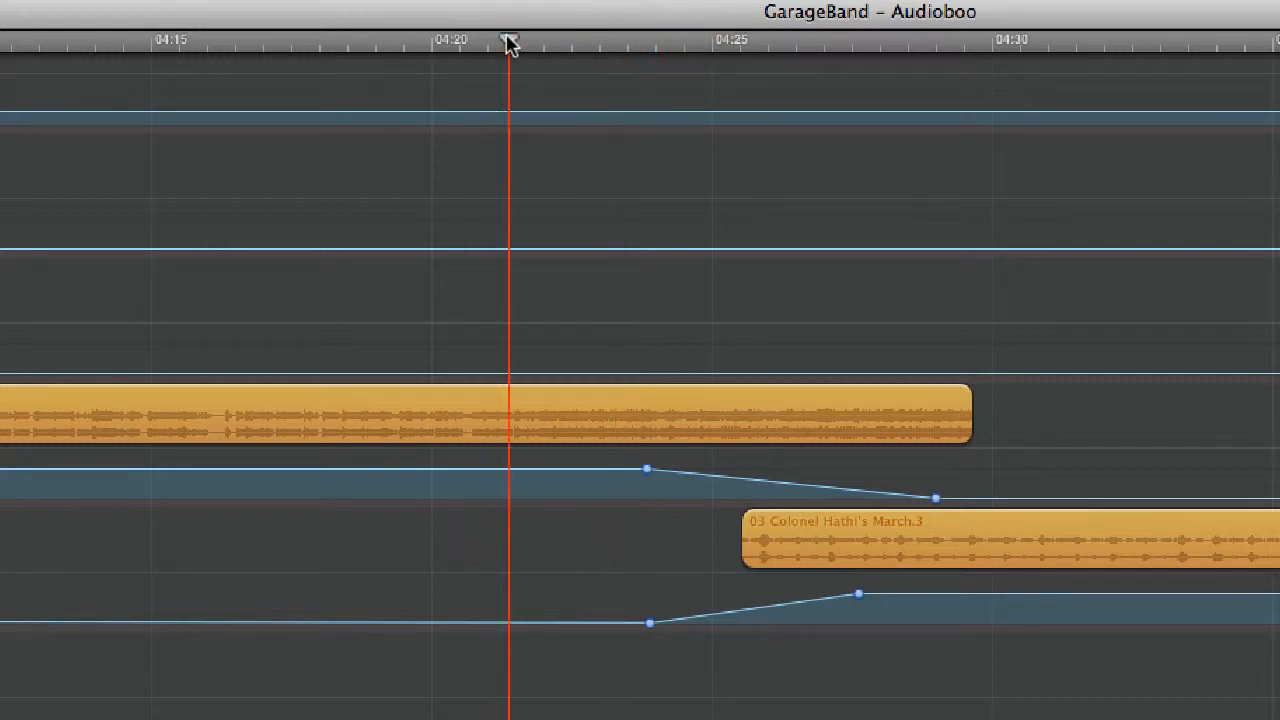
pyautogui.press('space')
pyautogui.hscroll(-5, 508, 50)
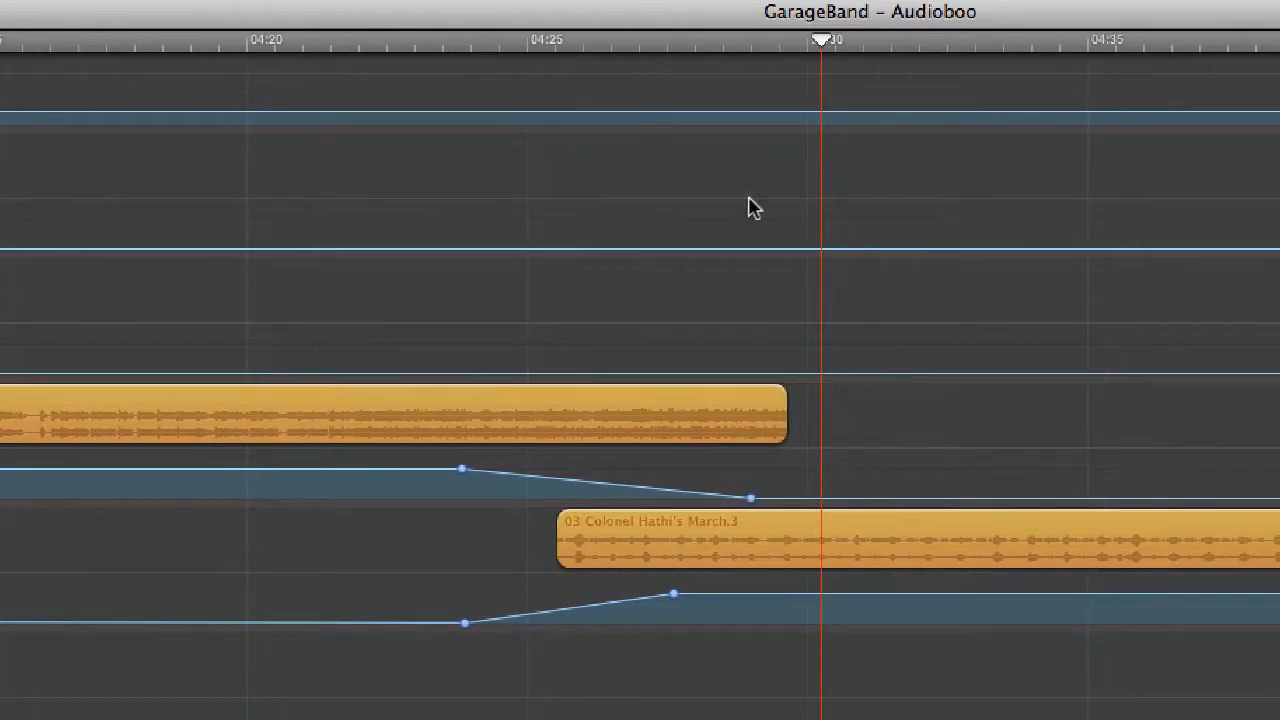
pyautogui.hscroll(3, 985, 349)
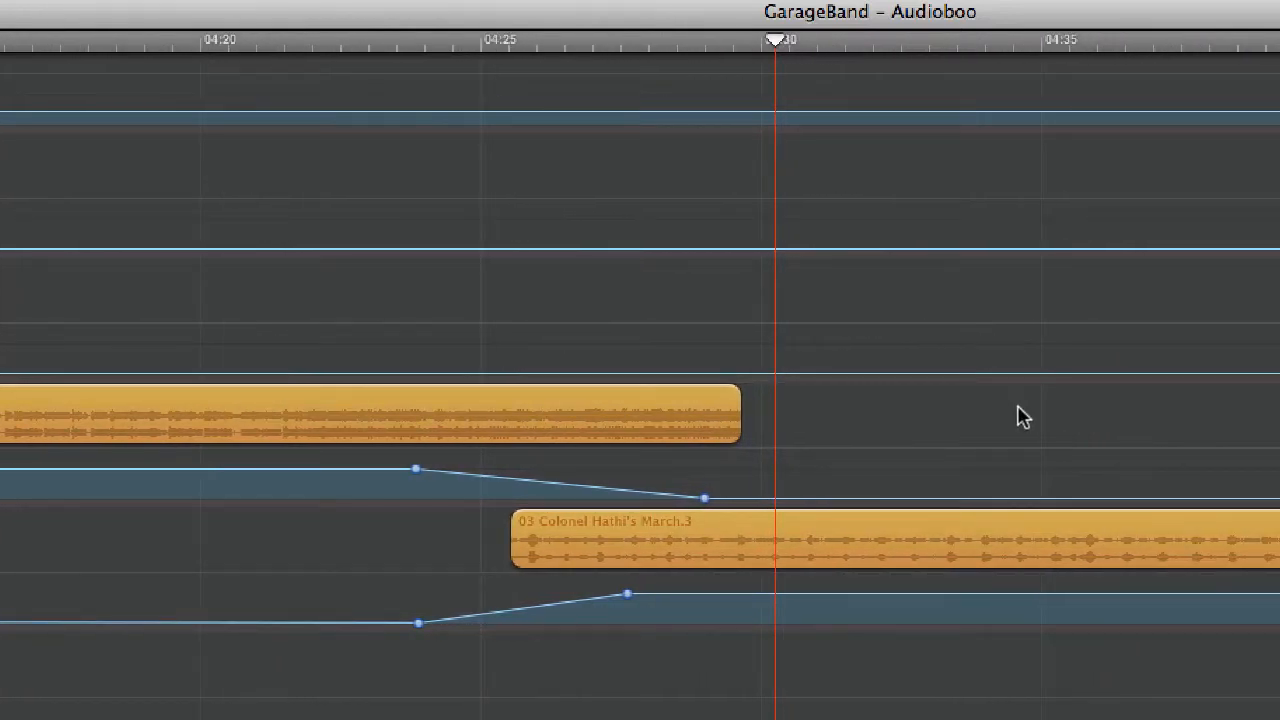
# - Examine the staggered music regions and their volume fades from Colonel Hathi's March through Sunshine Of Your Love and Spoonful to Speak To Me
pyautogui.hscroll(10, 960, 442)
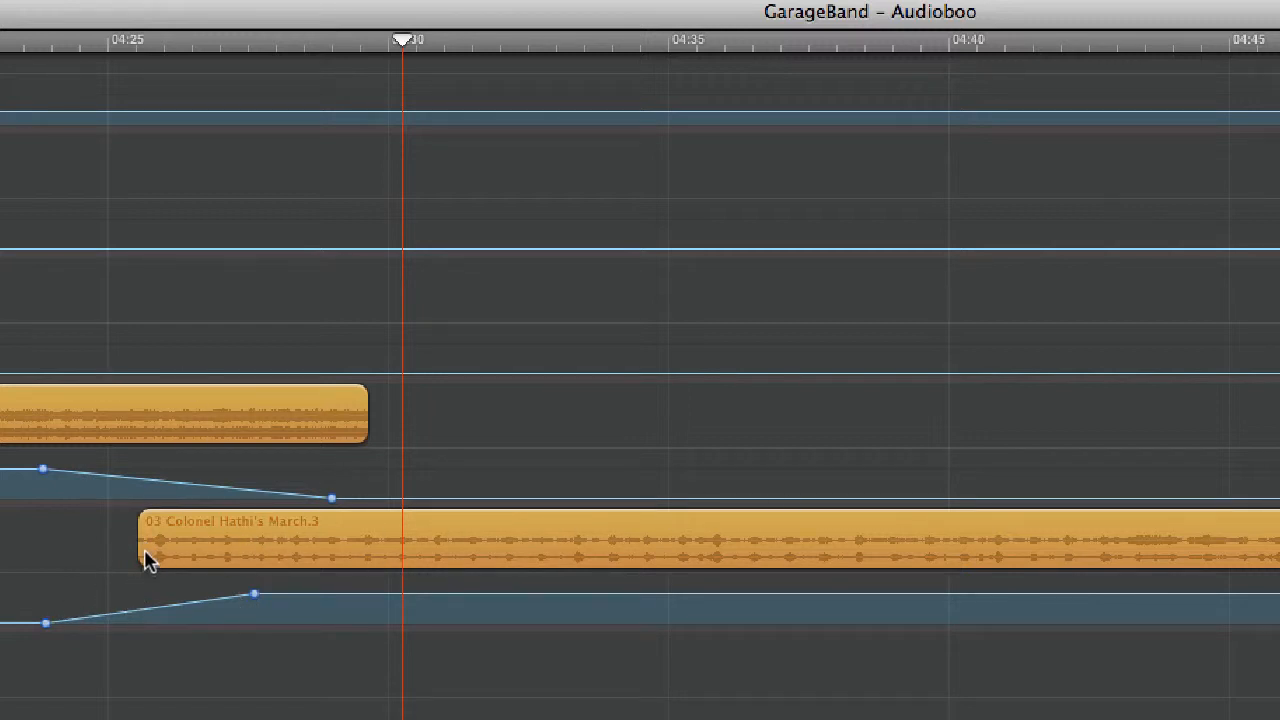
pyautogui.click(466, 548)
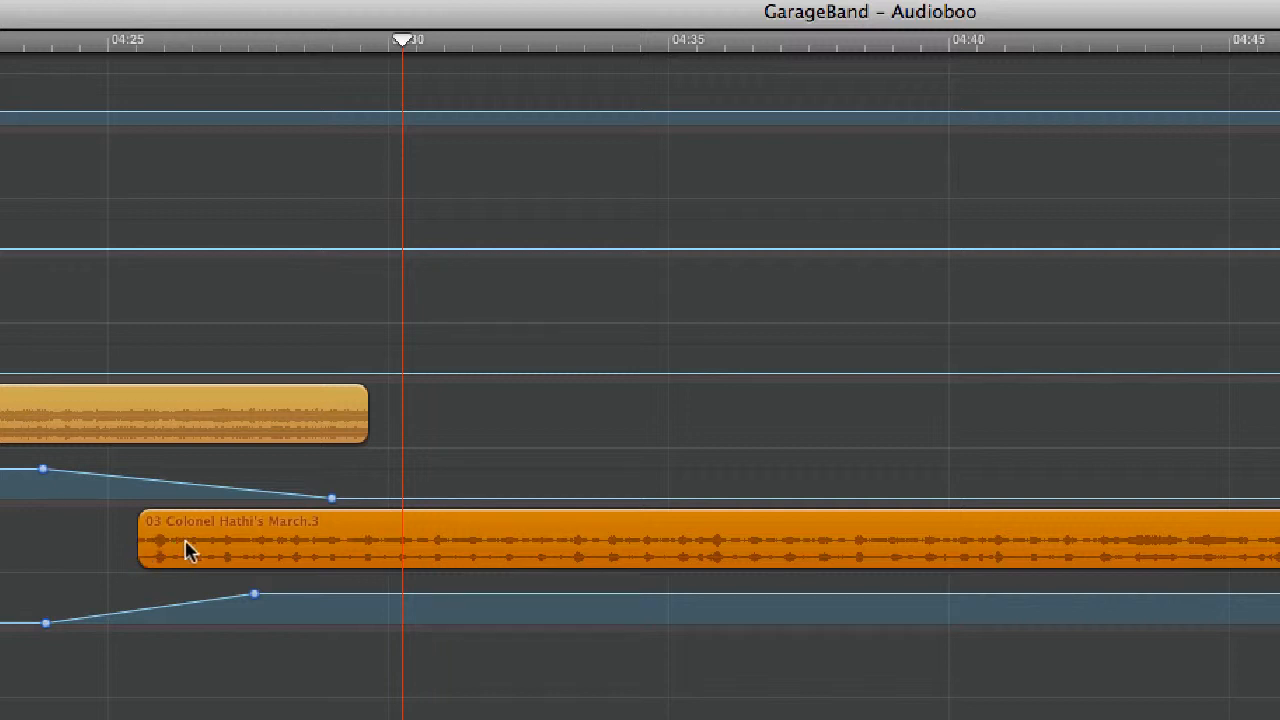
pyautogui.hscroll(10, 528, 543)
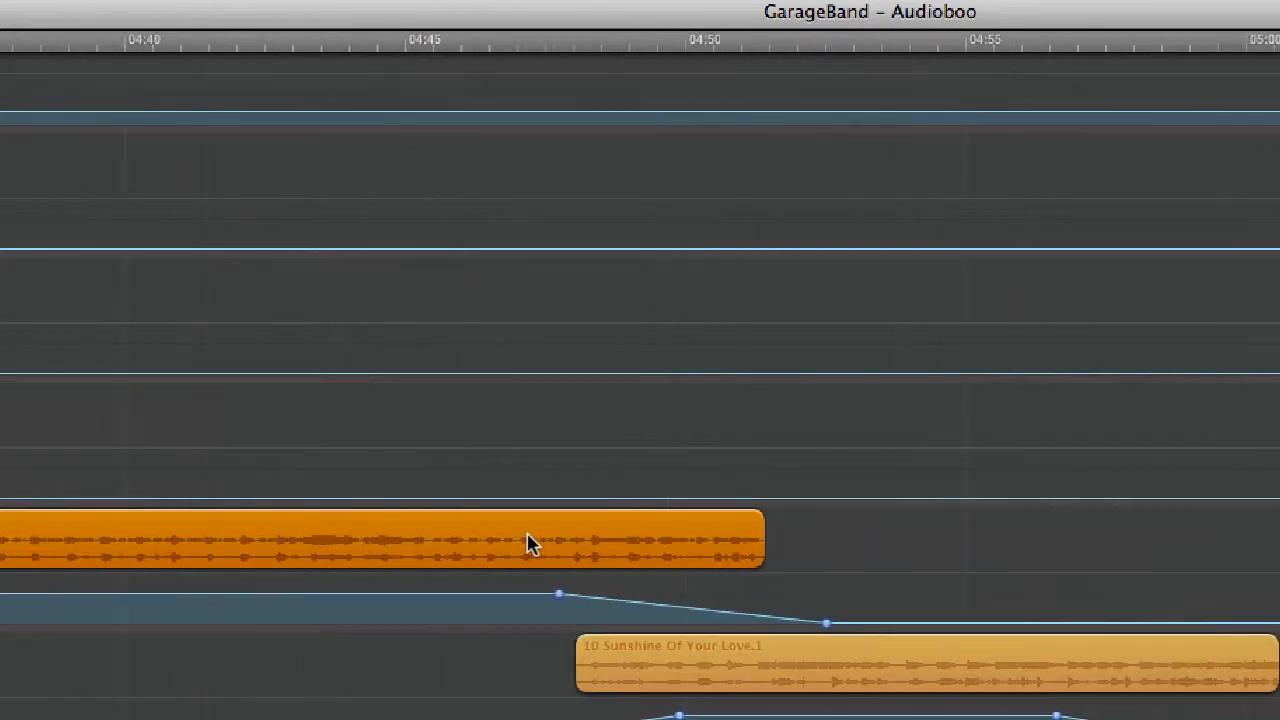
pyautogui.scroll(-5, 528, 543)
pyautogui.hscroll(5, 528, 543)
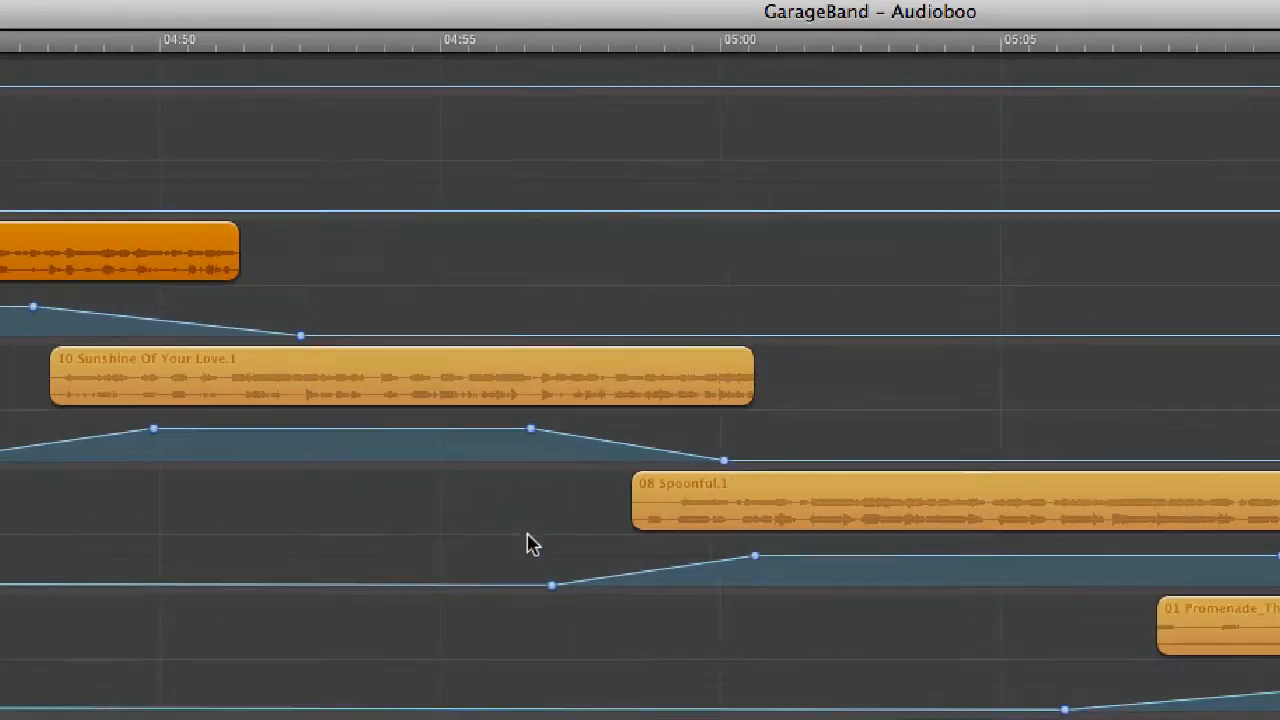
pyautogui.scroll(-5, 528, 543)
pyautogui.hscroll(10, 528, 543)
pyautogui.hscroll(20, 528, 543)
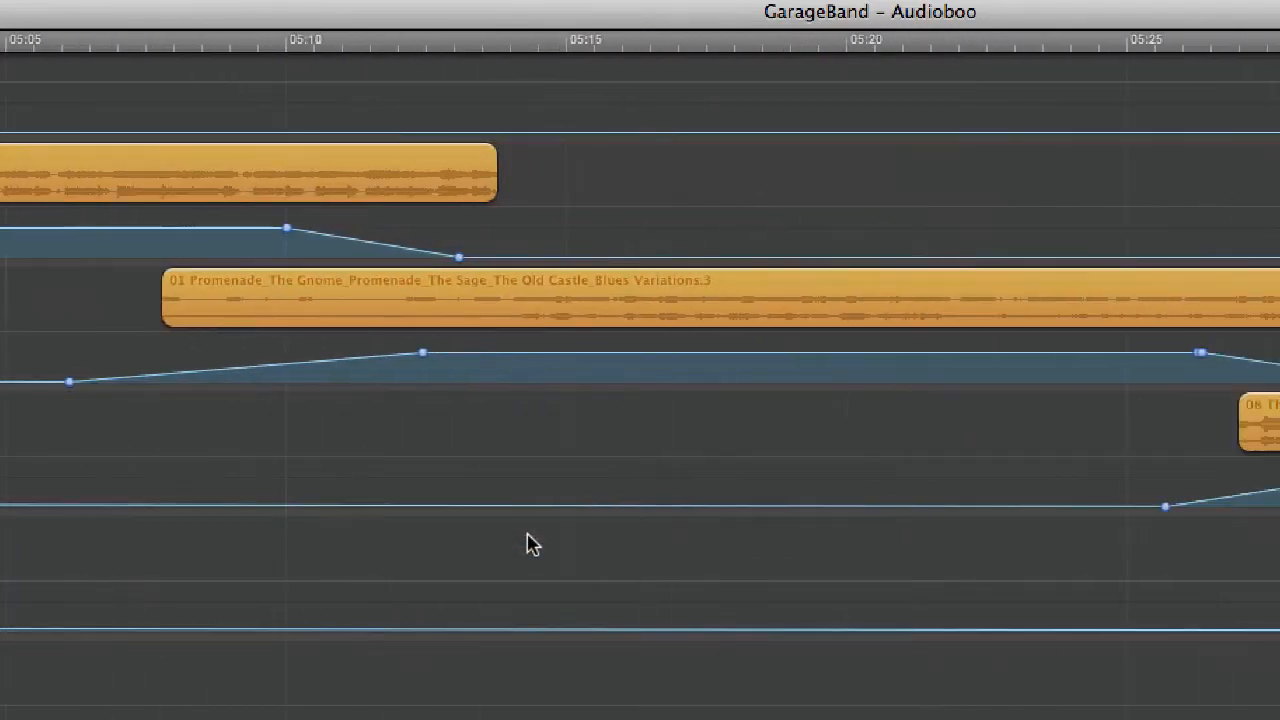
pyautogui.scroll(-5, 528, 543)
pyautogui.hscroll(20, 528, 543)
pyautogui.scroll(-3, 528, 543)
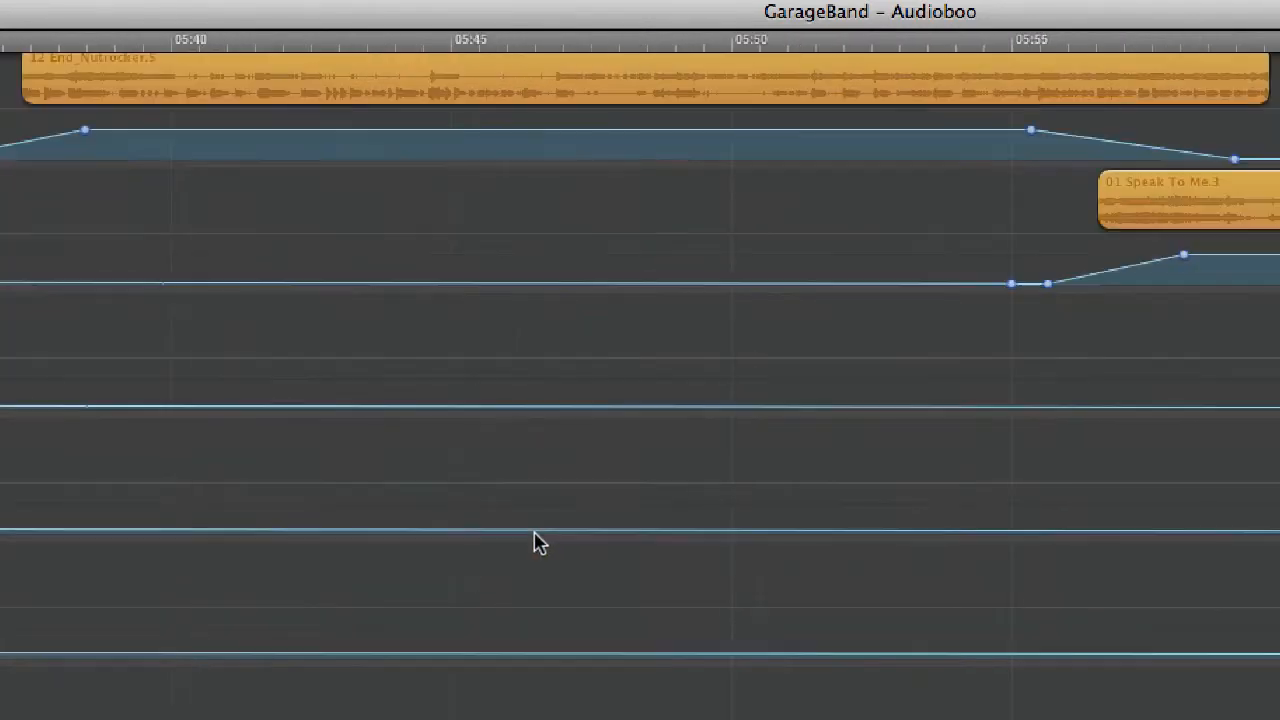
pyautogui.hscroll(10, 537, 543)
pyautogui.scroll(-10, 537, 543)
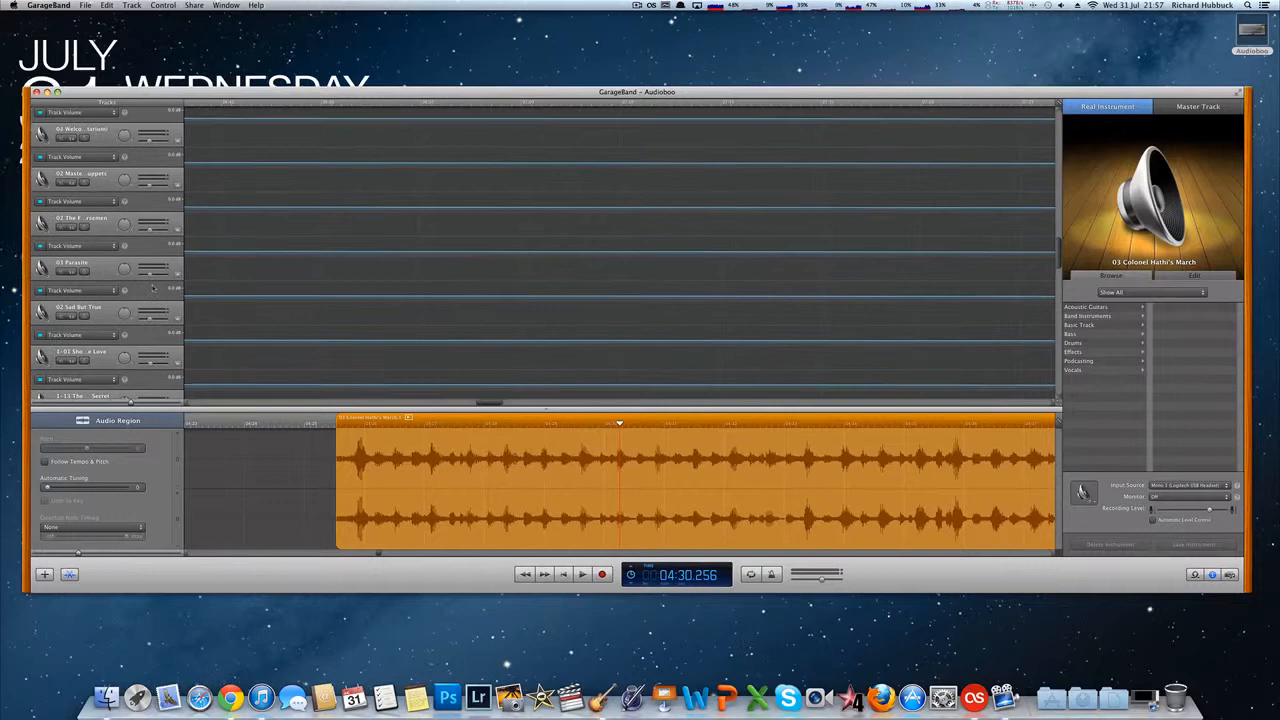
# - Examine the crossfades around Crazy and from Bird Dog to Voodoo Chile, and the track list down to its last track
pyautogui.scroll(-4, 153, 288)
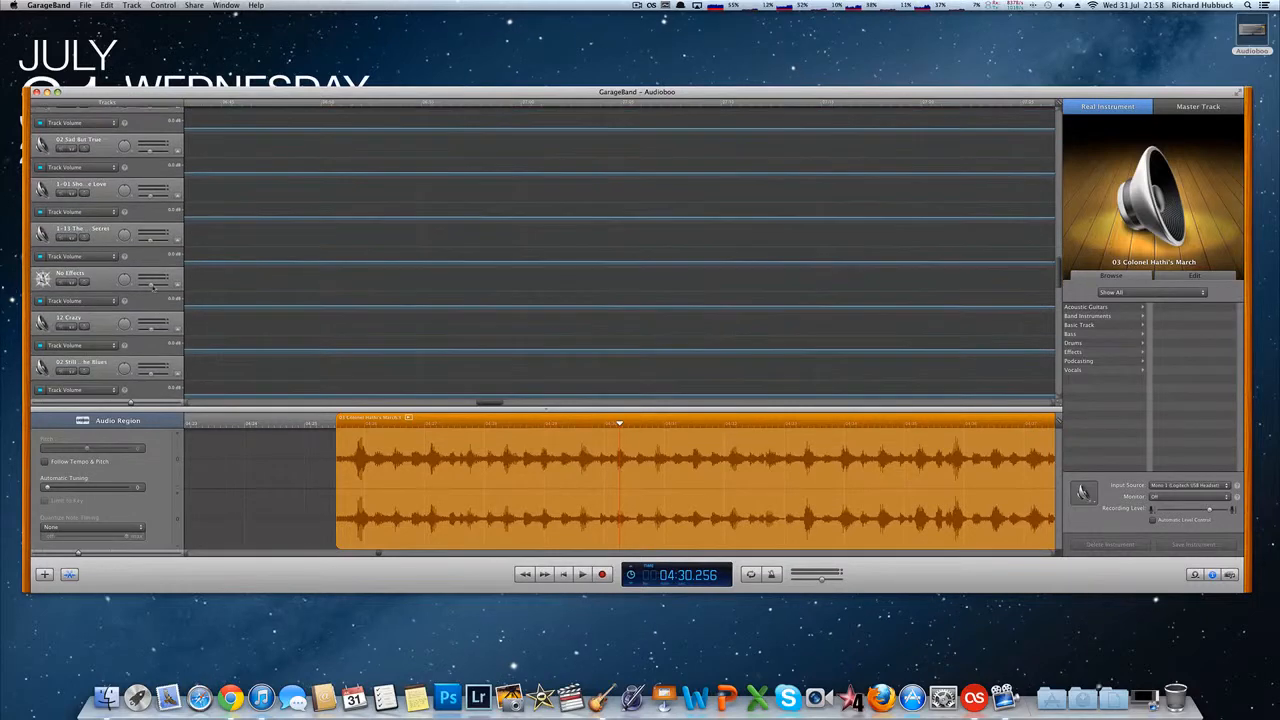
pyautogui.hscroll(-10, 341, 273)
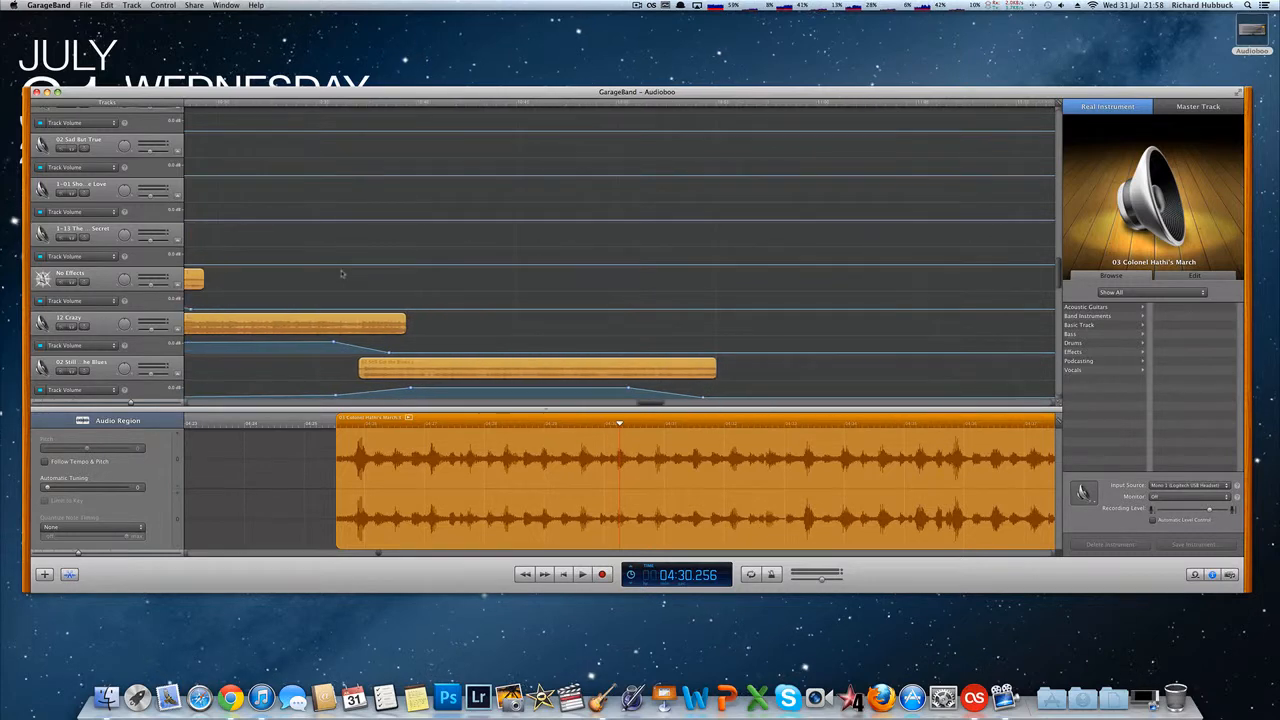
pyautogui.hscroll(-5, 341, 273)
pyautogui.hscroll(3, 341, 273)
pyautogui.hscroll(-2, 341, 273)
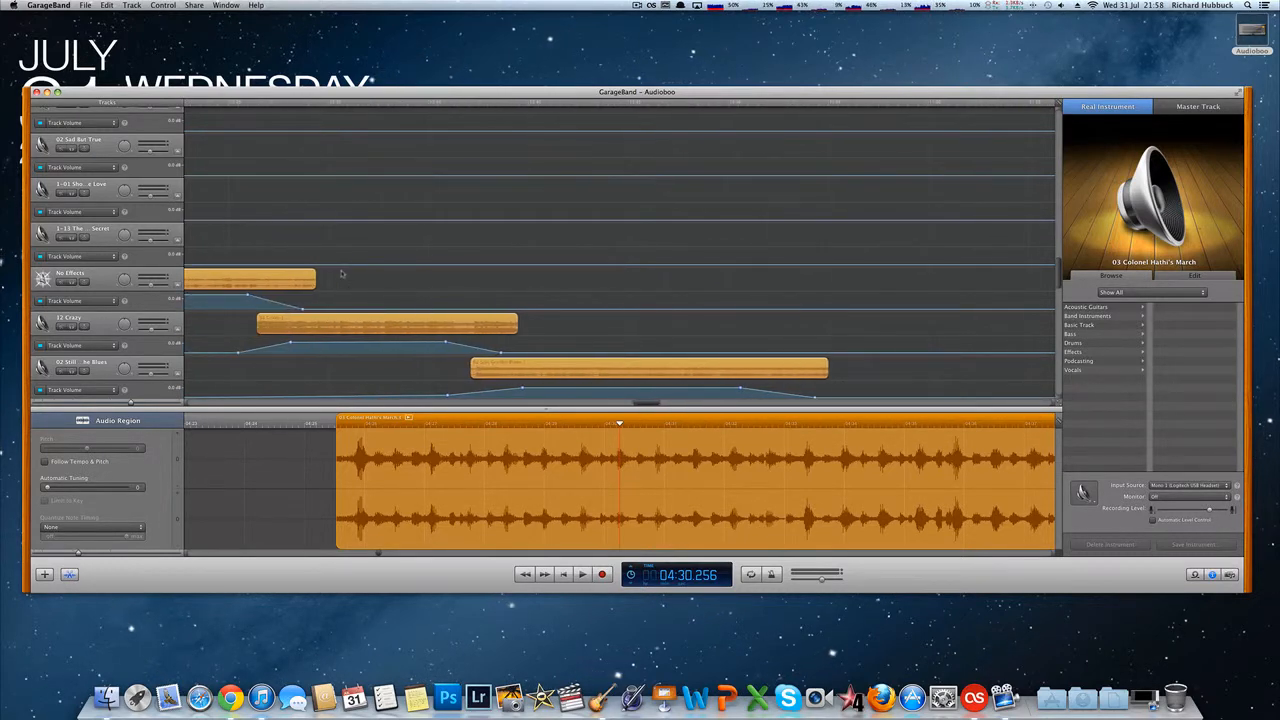
pyautogui.scroll(-5, 341, 273)
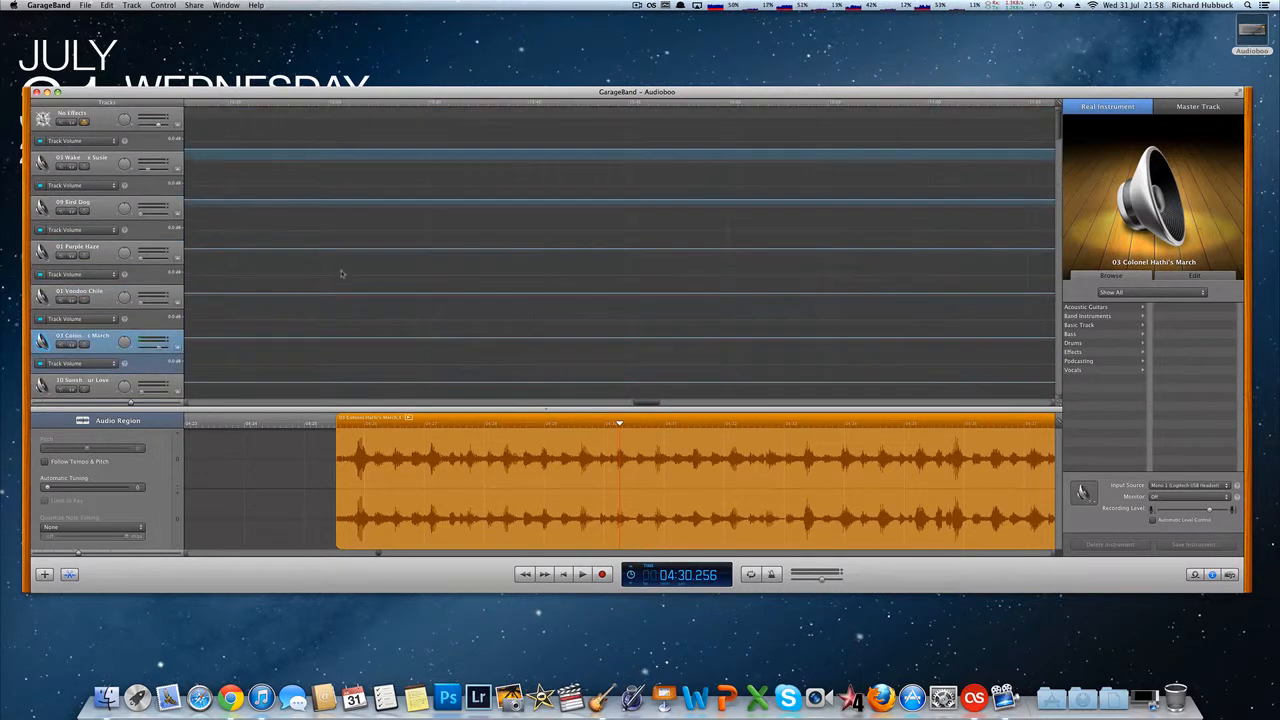
pyautogui.hscroll(-2, 370, 250)
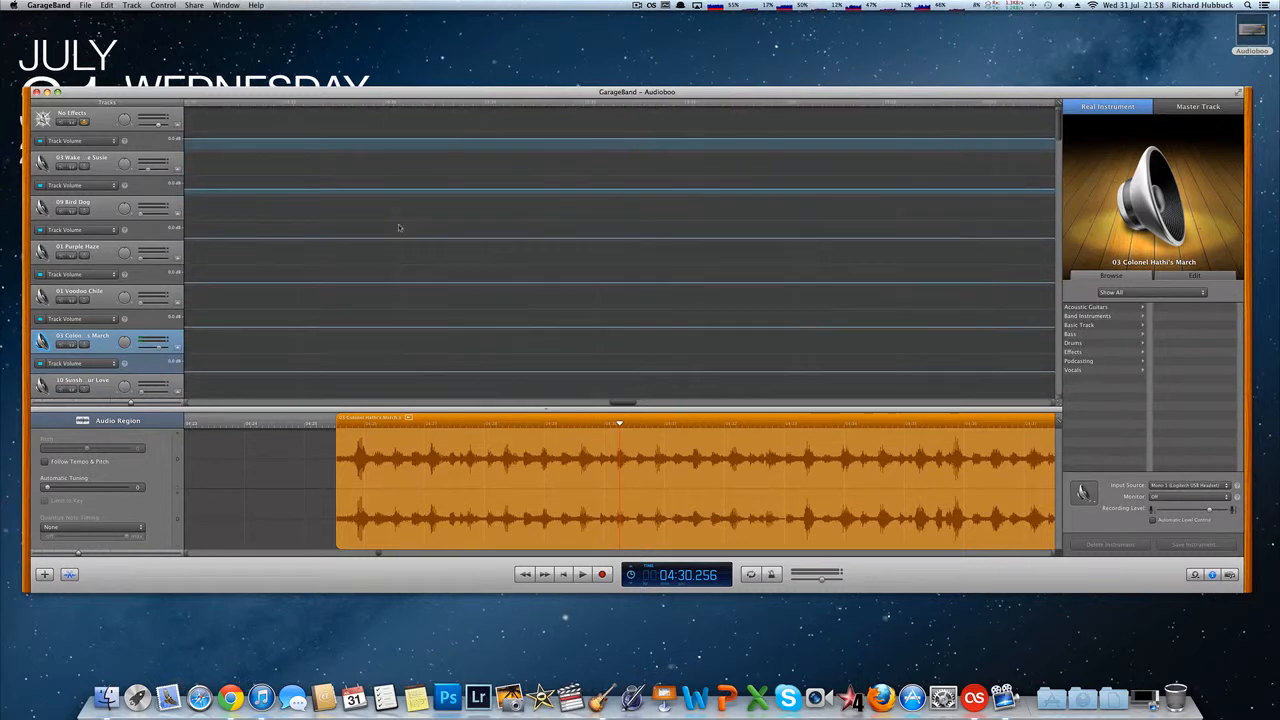
pyautogui.hscroll(-2, 397, 228)
pyautogui.hscroll(-10, 397, 228)
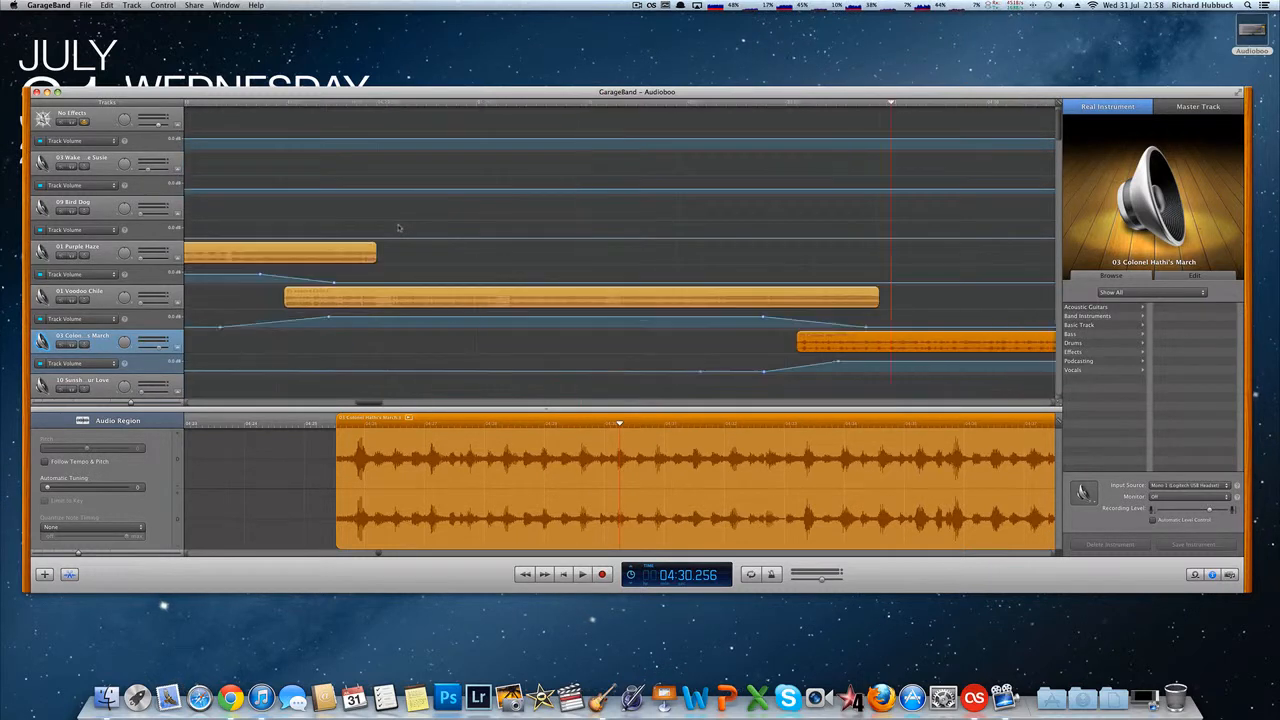
pyautogui.hscroll(10, 397, 228)
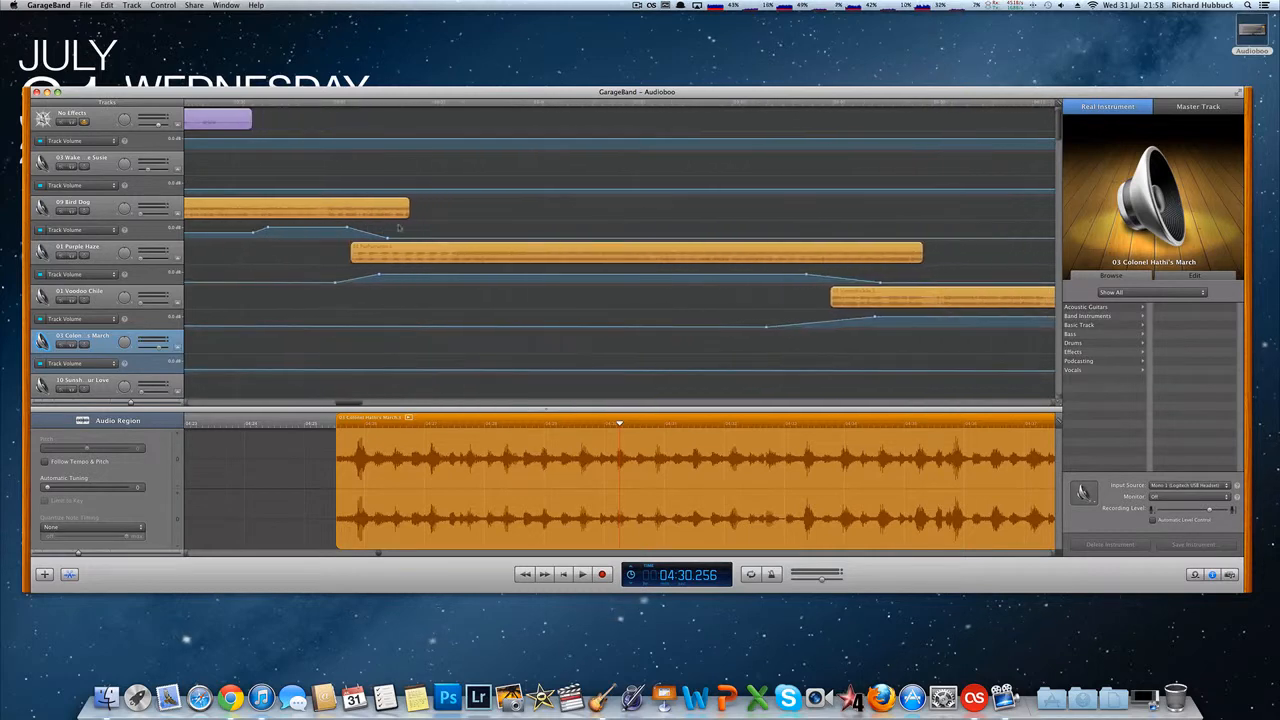
pyautogui.scroll(-5, 397, 228)
pyautogui.scroll(-6, 399, 228)
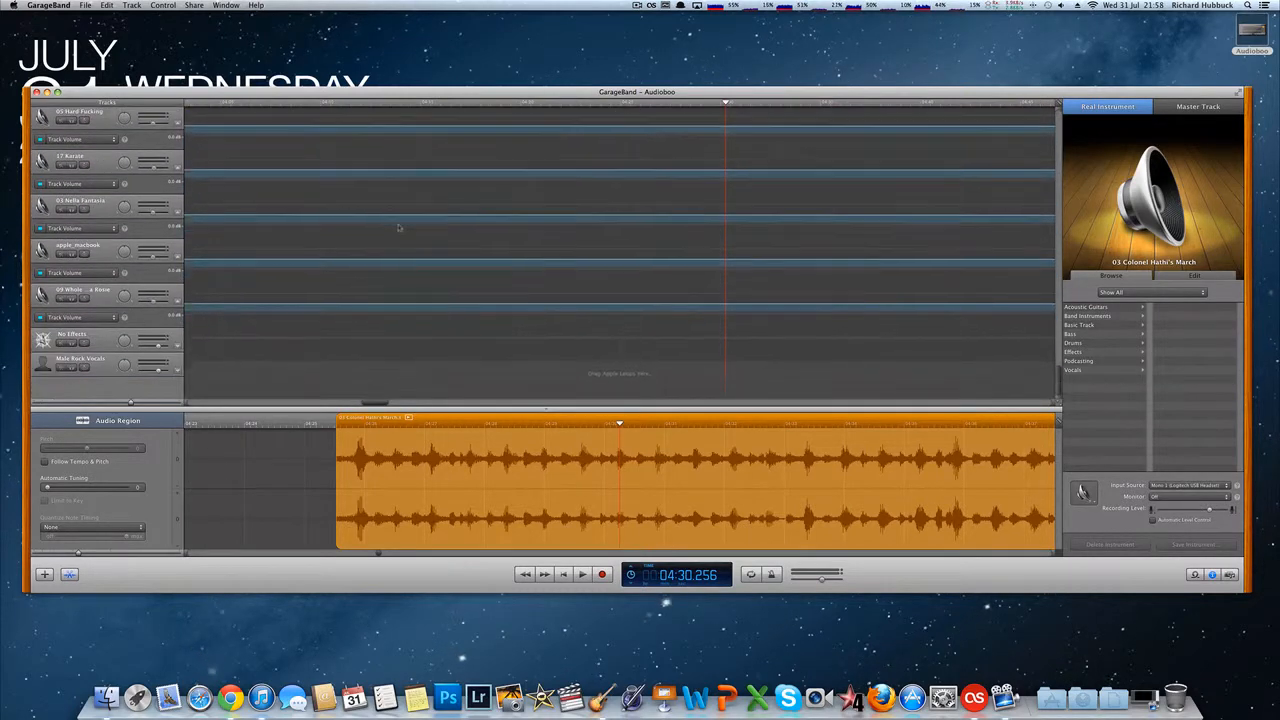
# - Play Whole Lotta Rosie as it fades beneath the closing voice recording, starting shortly before the volume drop
pyautogui.click(100, 364)
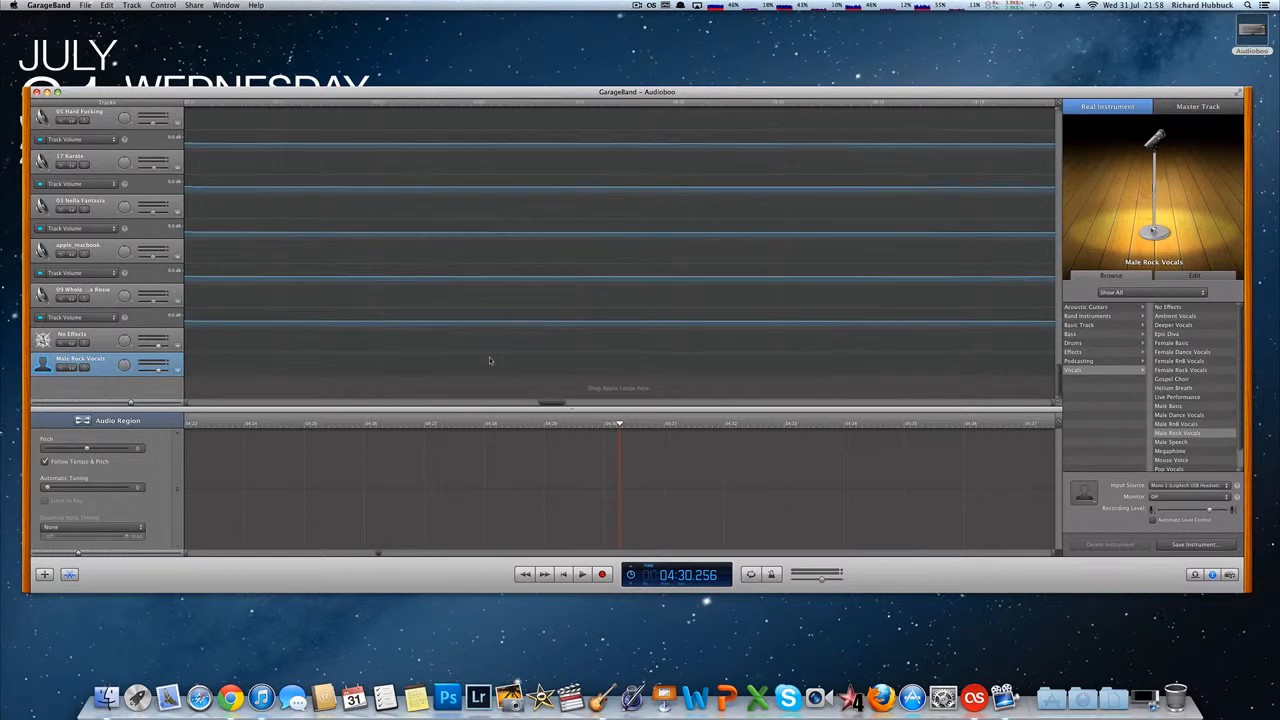
pyautogui.hscroll(10, 490, 360)
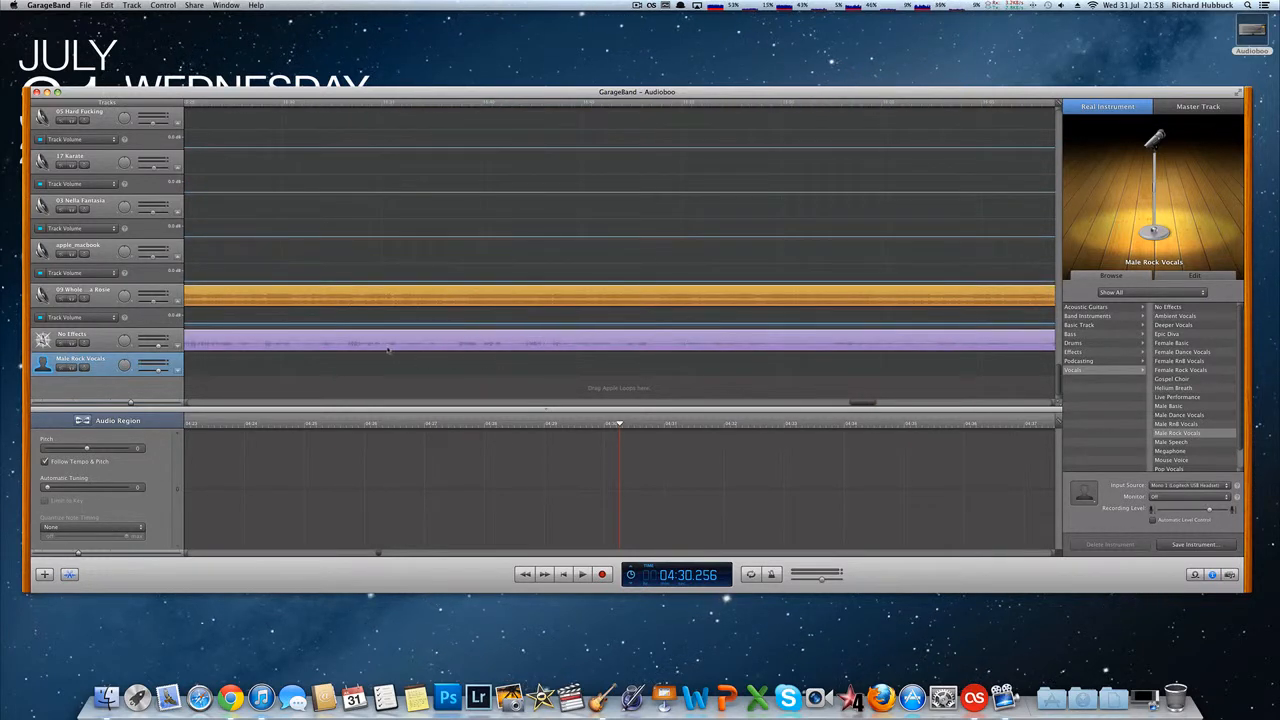
pyautogui.hscroll(-4, 383, 349)
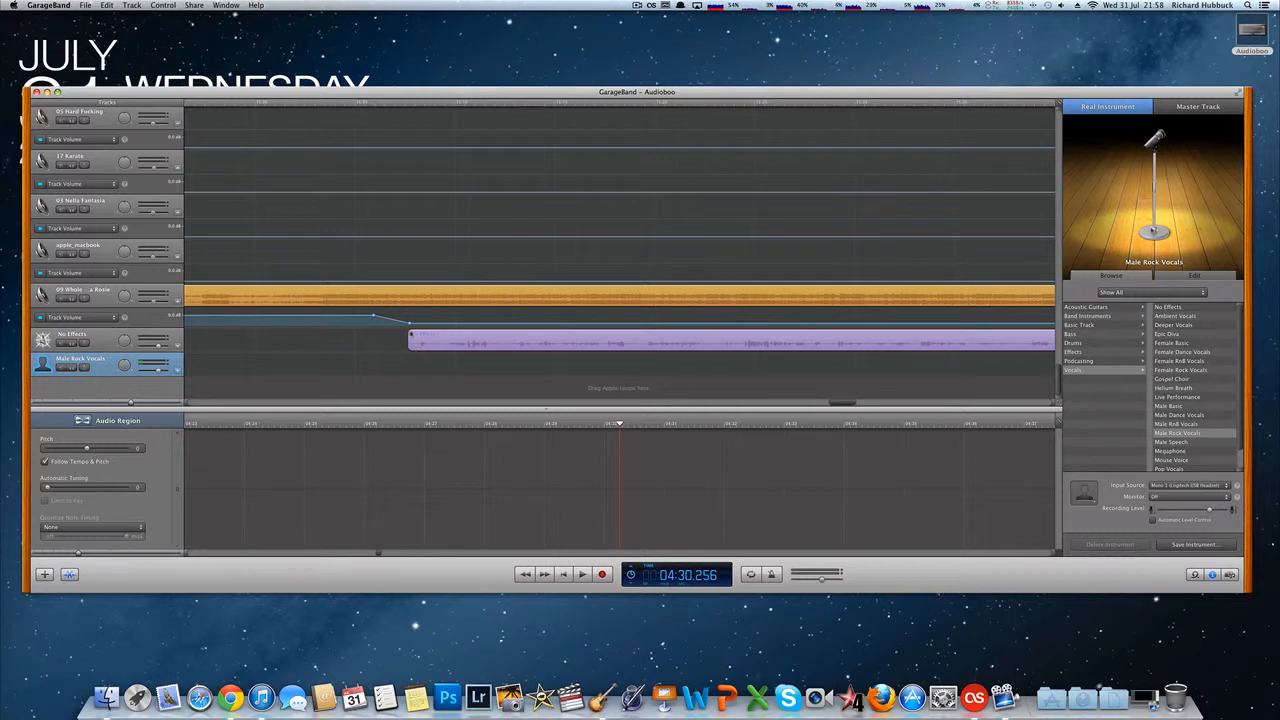
pyautogui.click(338, 299)
pyautogui.click(245, 105)
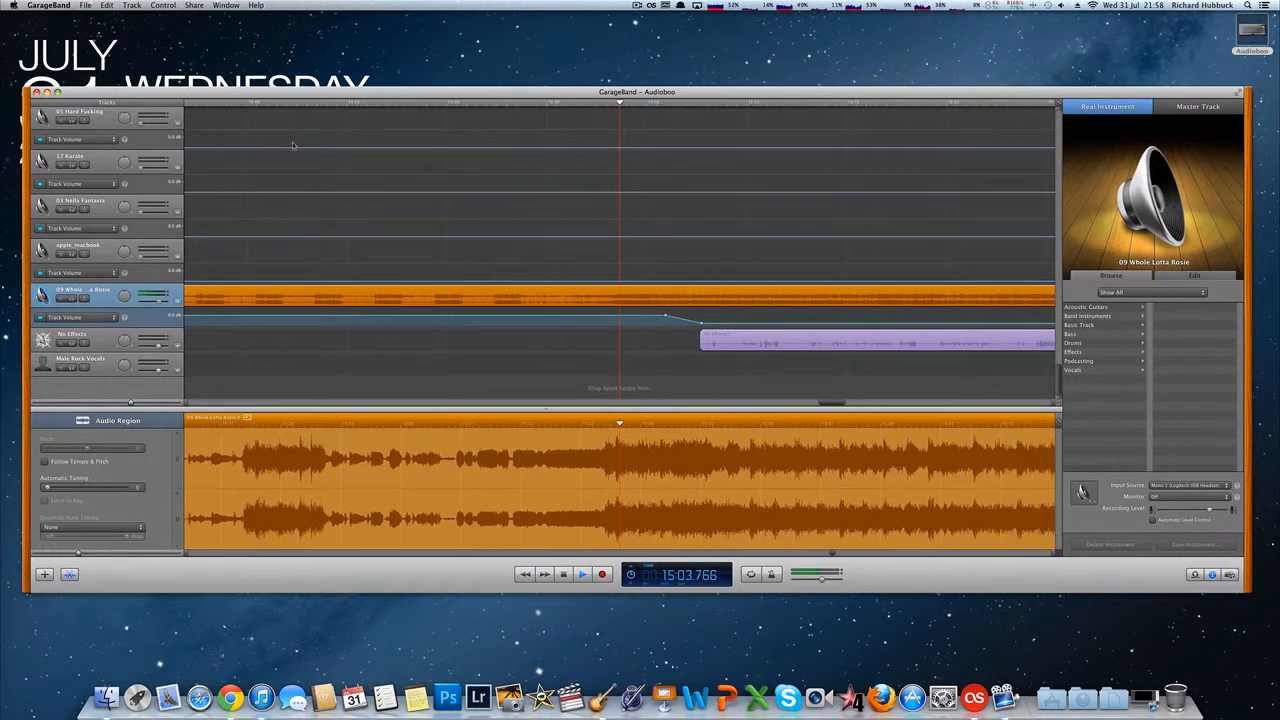
pyautogui.press('space')
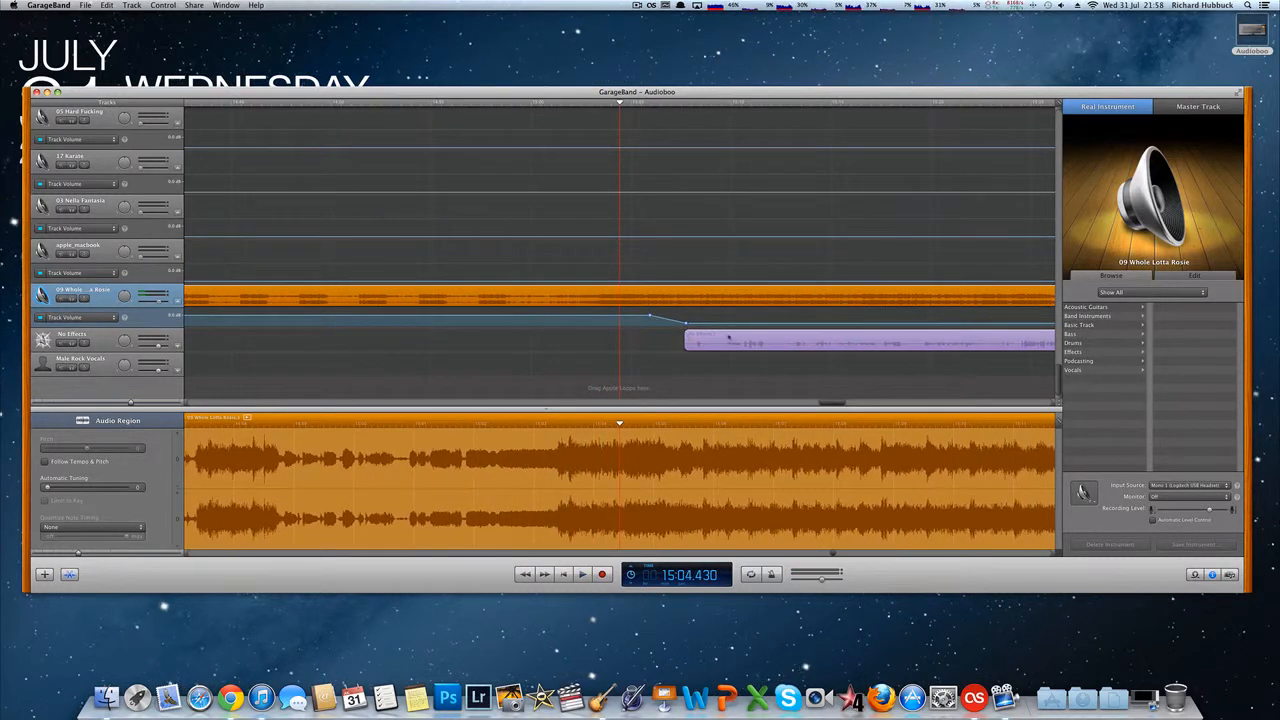
pyautogui.press('space')
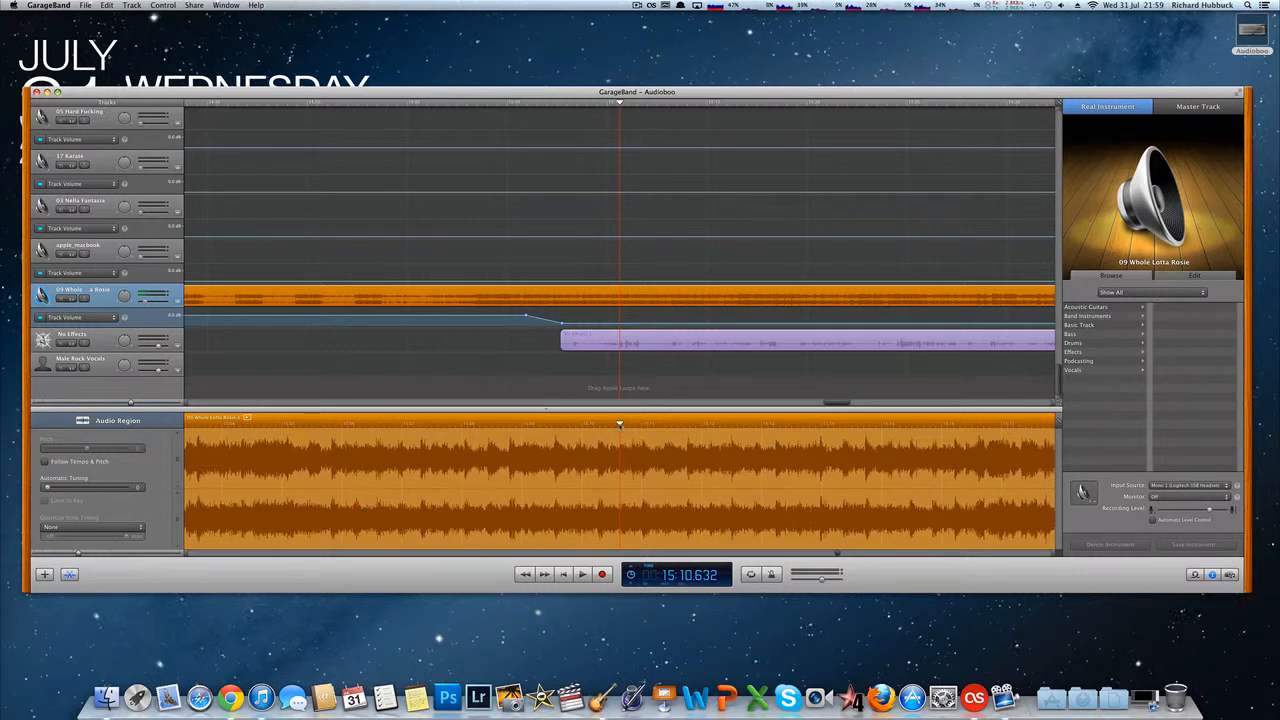
# - Open the closing voice recording's waveform and play it from about 15:08
pyautogui.moveTo(619, 424); pyautogui.dragTo(488, 426)
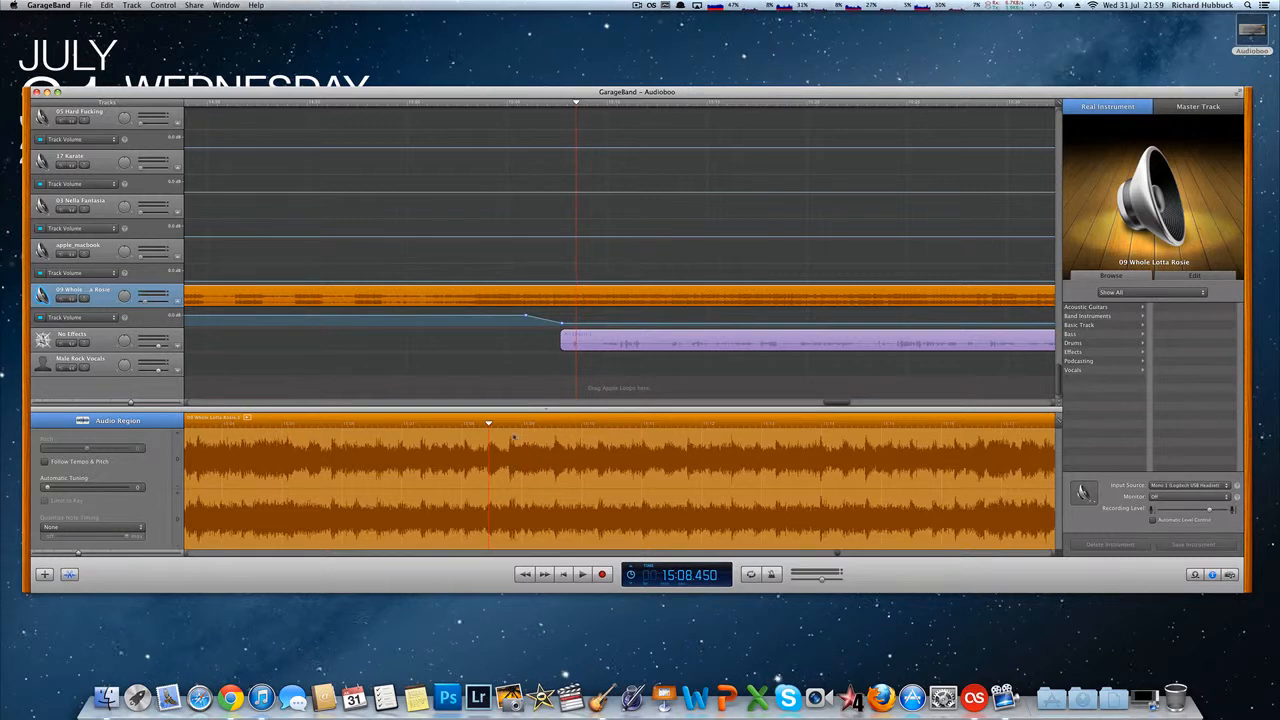
pyautogui.click(609, 344)
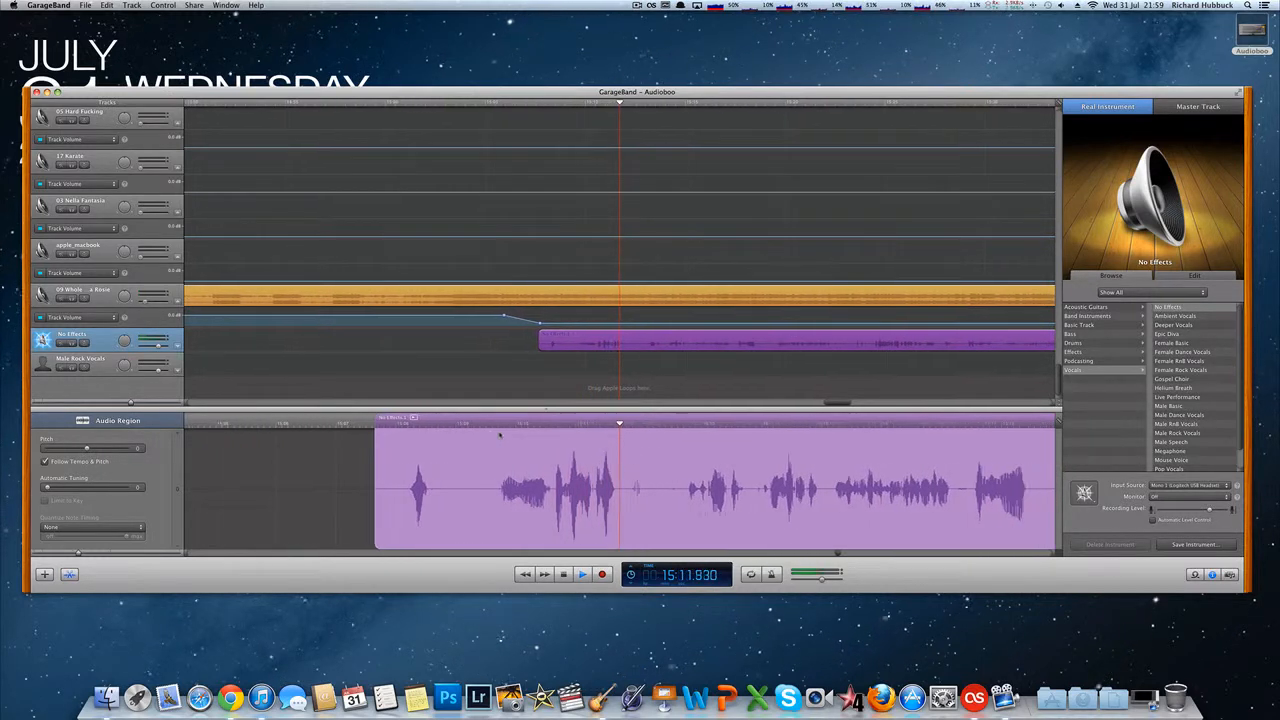
pyautogui.moveTo(620, 424); pyautogui.dragTo(429, 443)
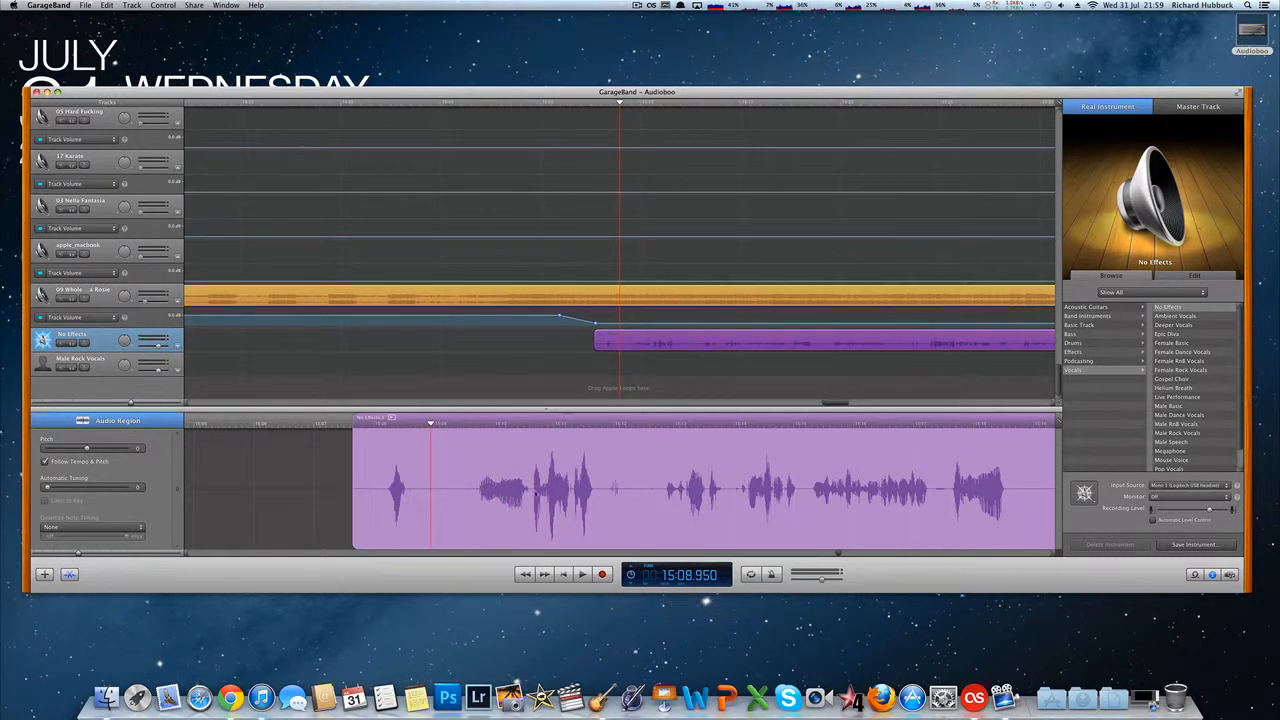
pyautogui.press('space')
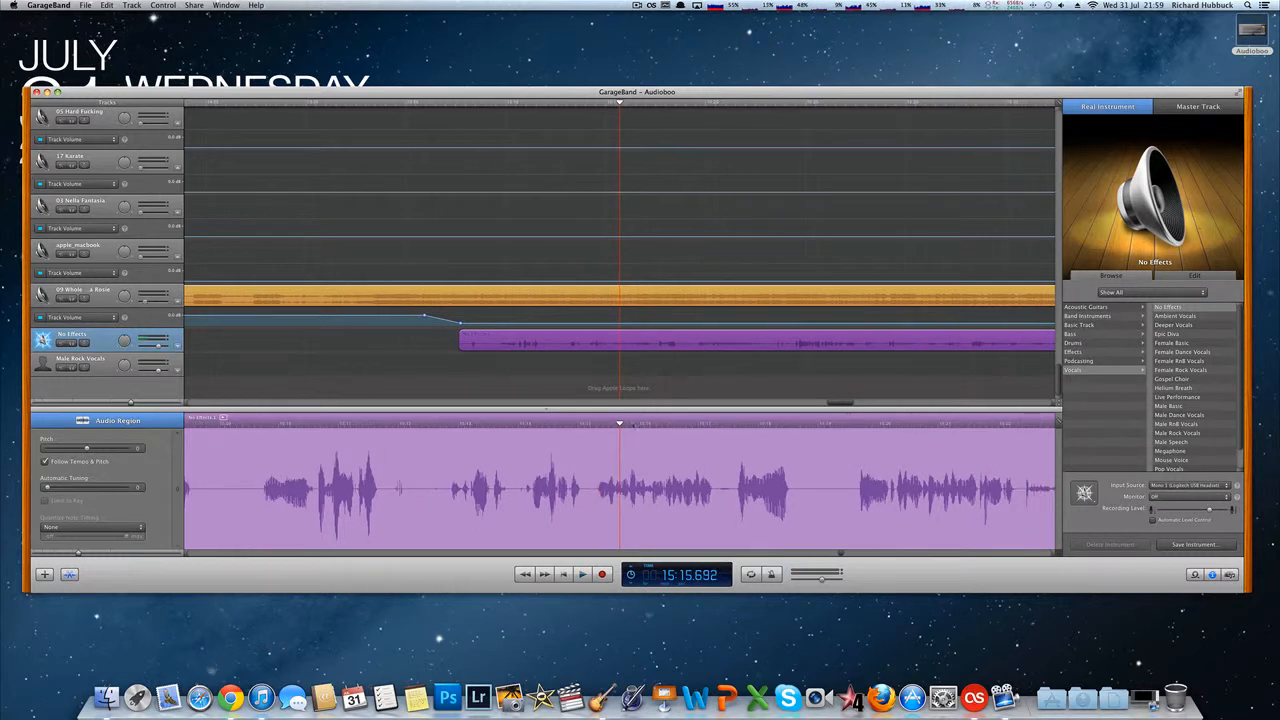
# - Play the small noise between phrases in the voice waveform, from about 15:11.8, and return the playhead to about 15:12.3
pyautogui.moveTo(619, 424); pyautogui.dragTo(385, 441)
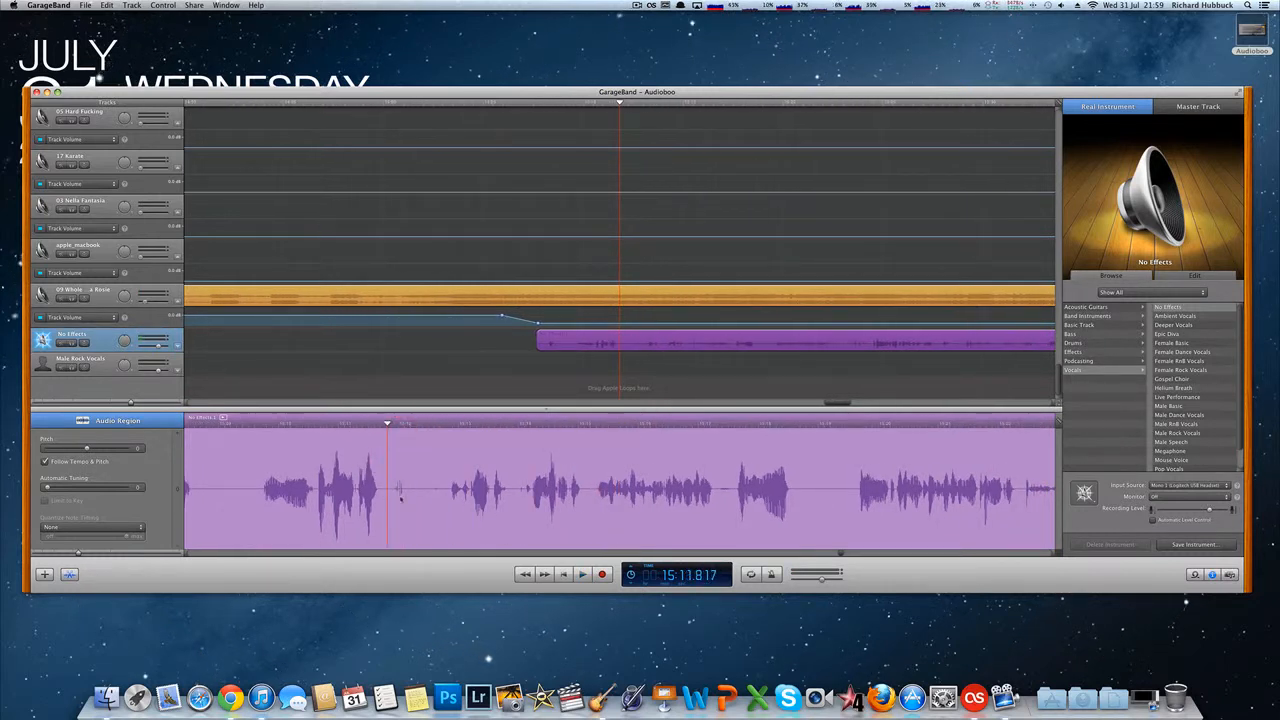
pyautogui.press('space')
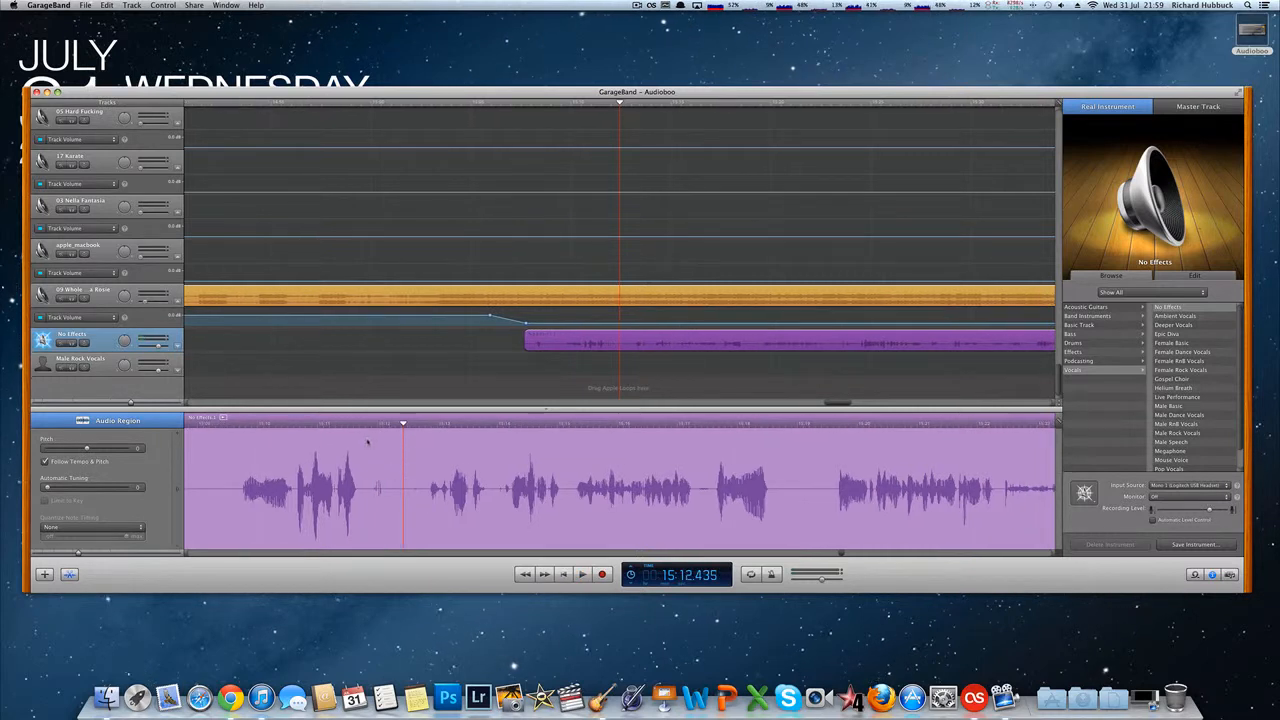
pyautogui.moveTo(401, 424)
pyautogui.mouseDown()
pyautogui.moveTo(366, 426)
pyautogui.moveTo(391, 428)
pyautogui.mouseUp()
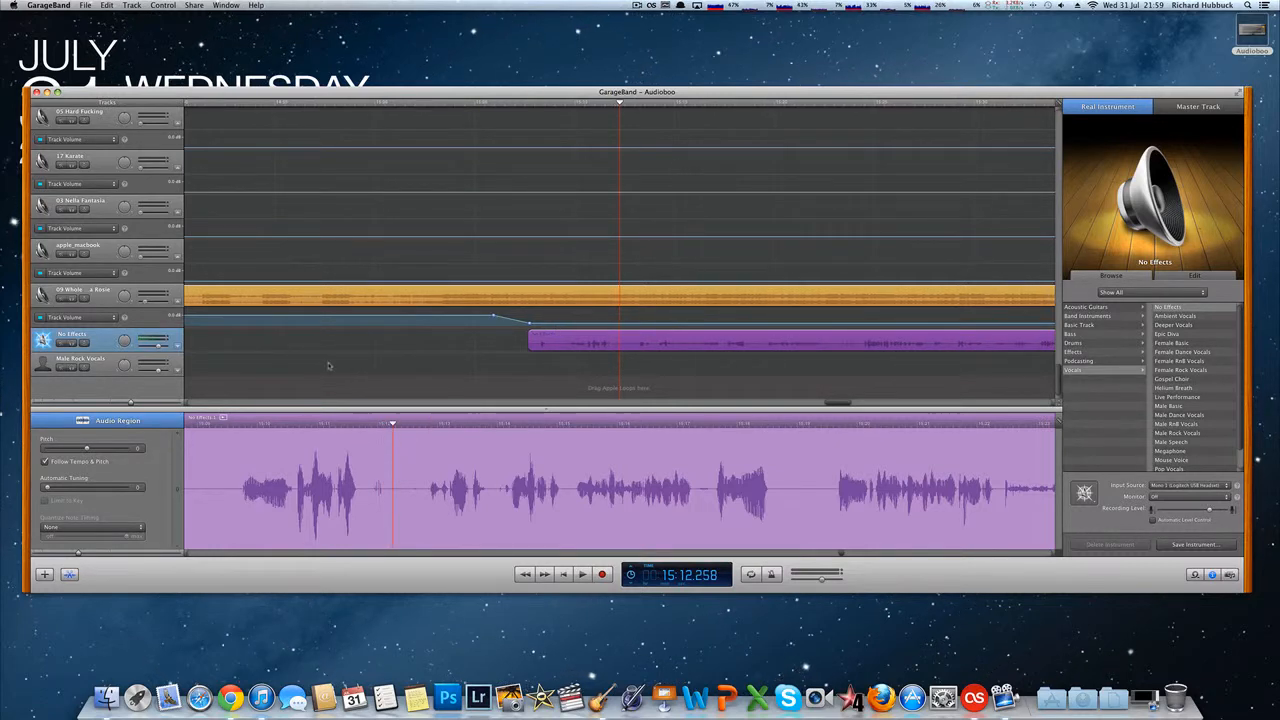
# - Close the Audioboo project and display the templates for a new project
pyautogui.press('super+w')
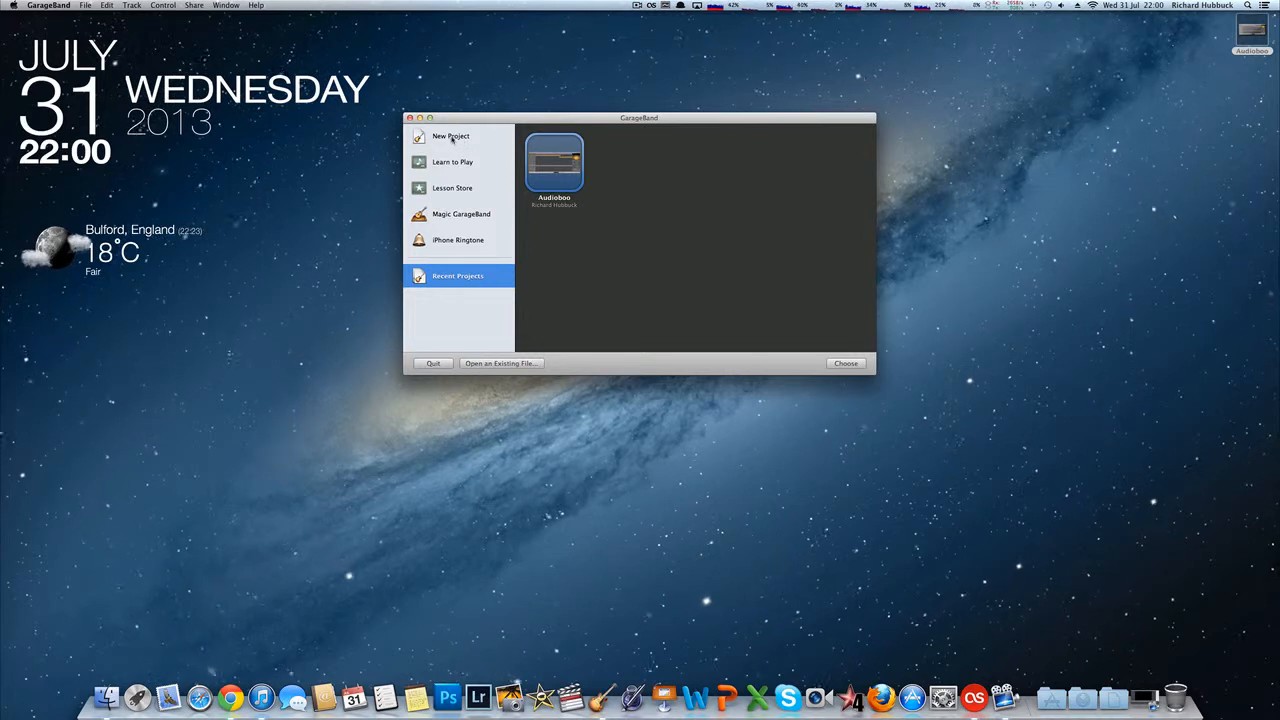
pyautogui.doubleClick(451, 137)
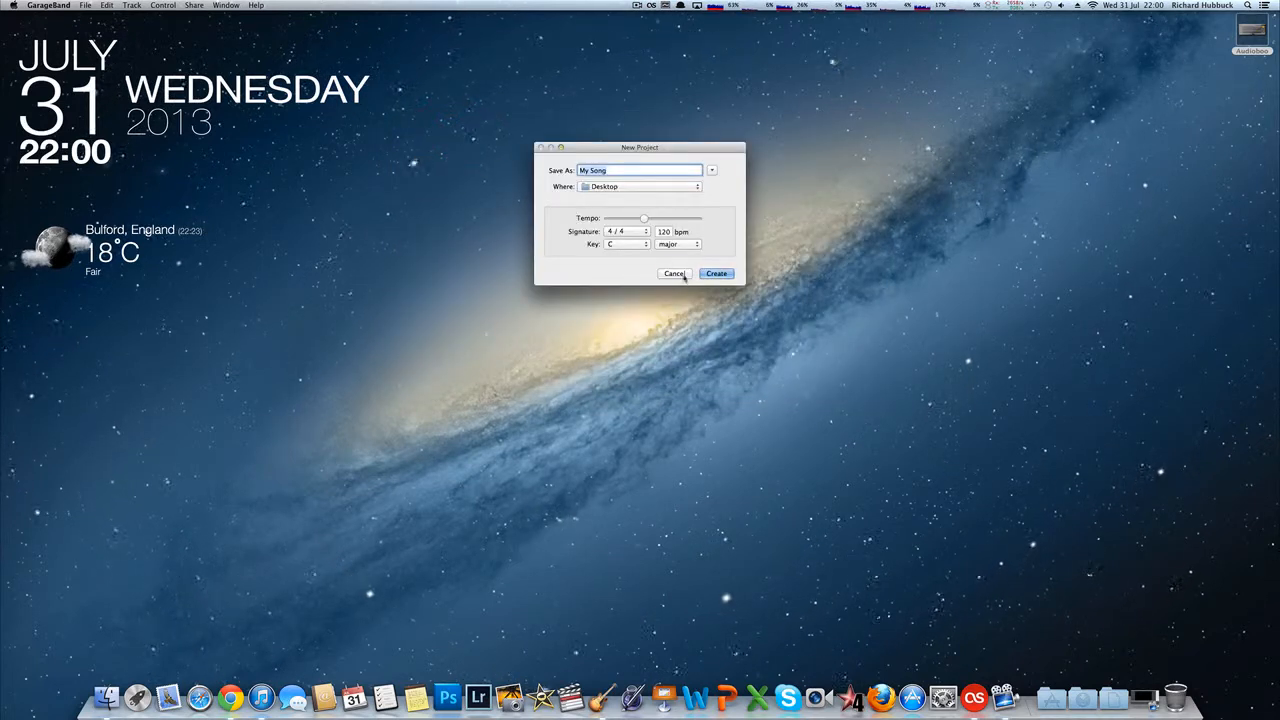
pyautogui.click(682, 275)
pyautogui.click(451, 137)
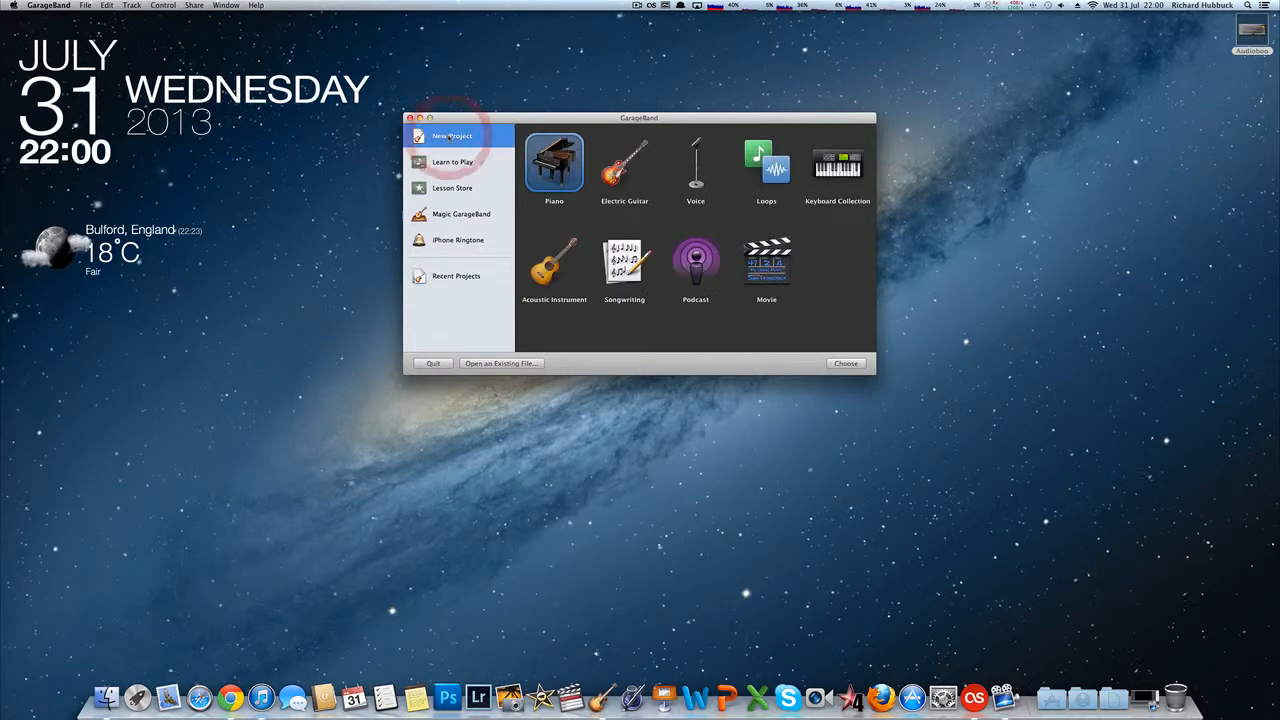
# - Create a new project from the Voice template, named Test_Audio and saved on the Desktop
pyautogui.click(695, 266)
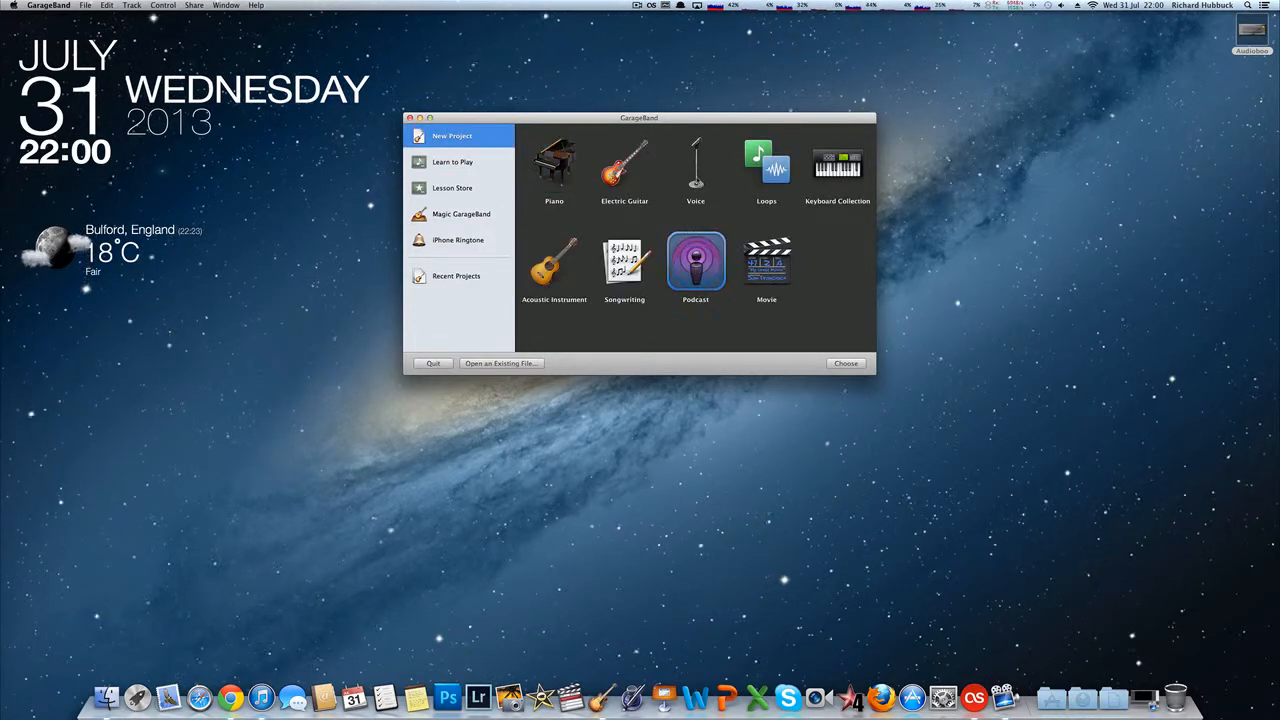
pyautogui.click(696, 170)
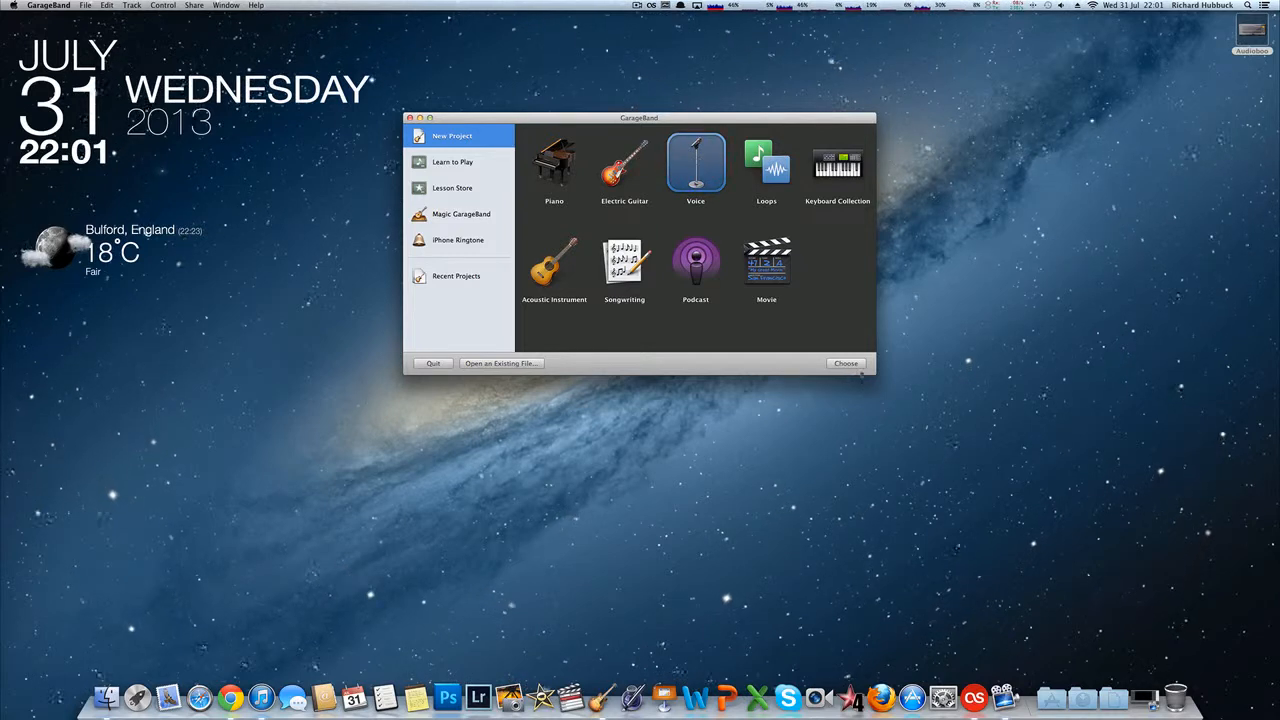
pyautogui.click(857, 368)
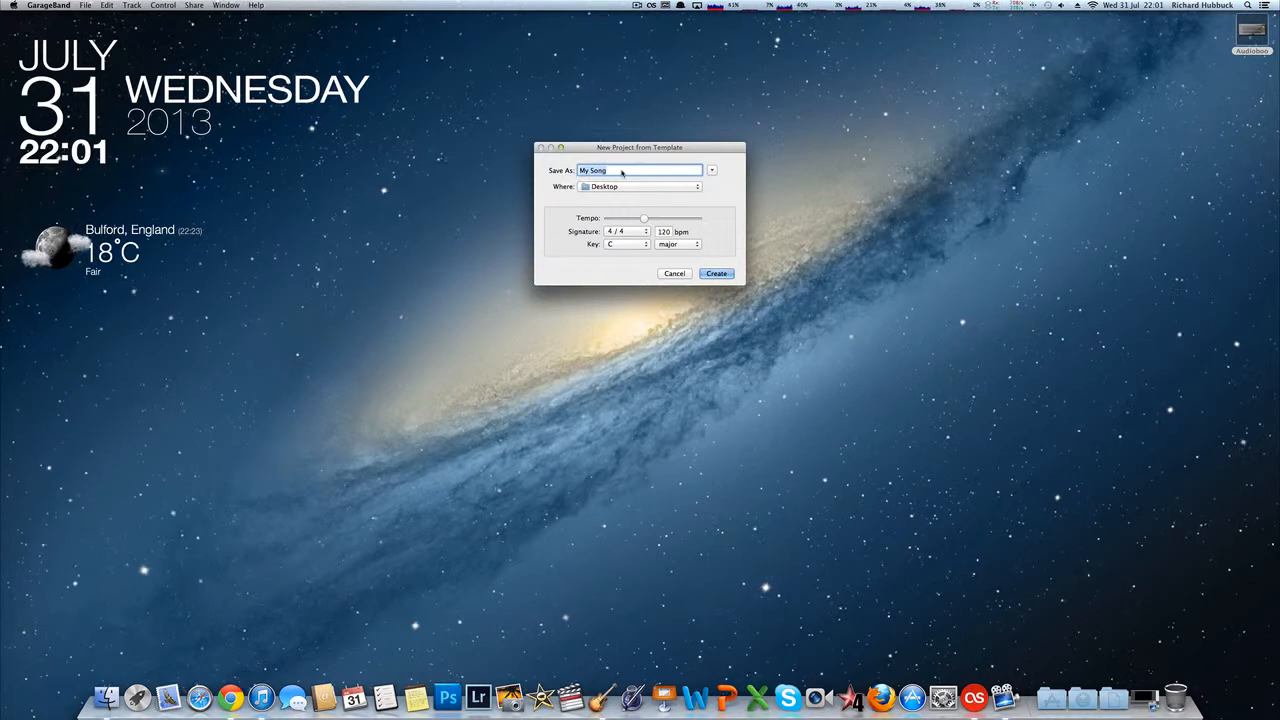
pyautogui.write('Te')
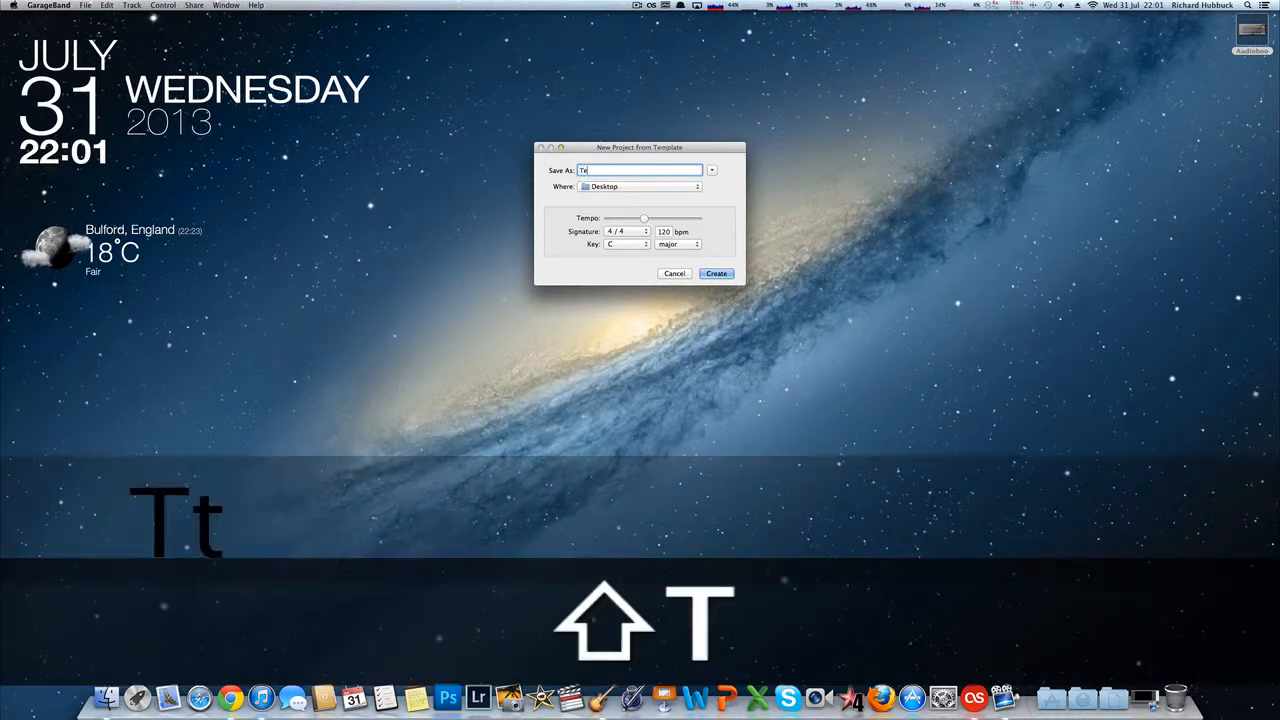
pyautogui.write('st_A')
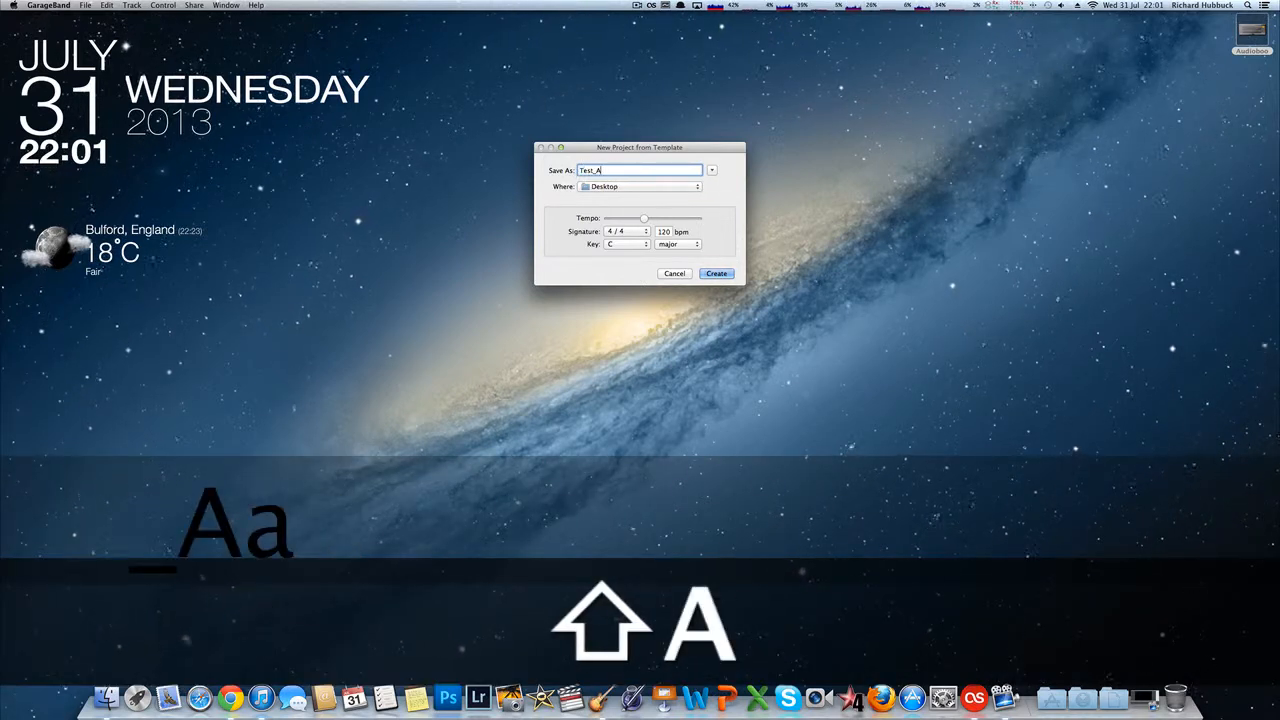
pyautogui.write('udio')
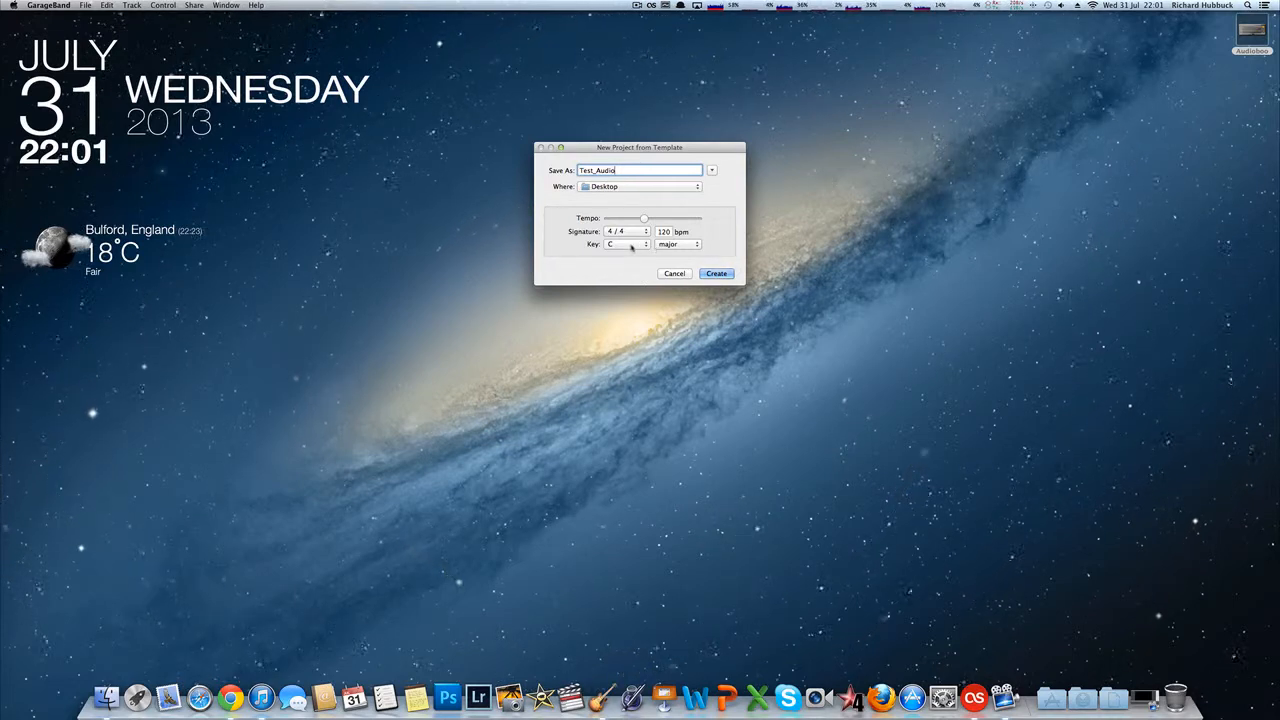
pyautogui.click(715, 275)
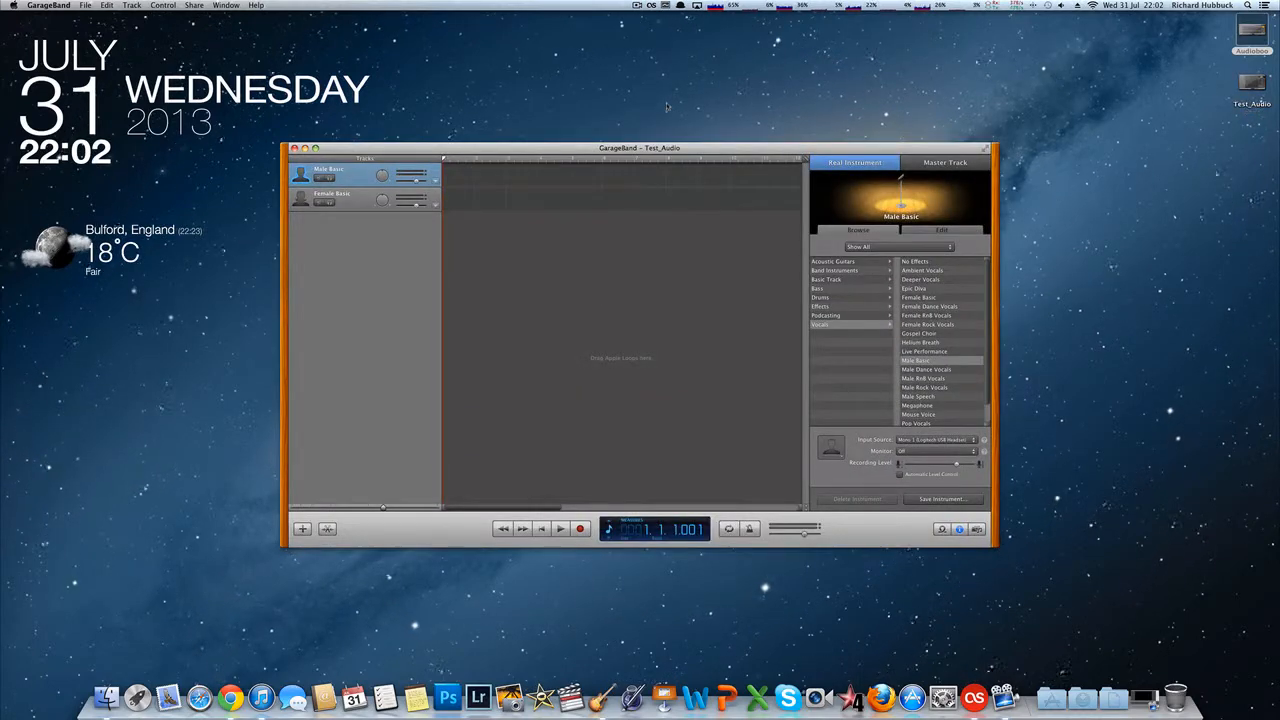
# - Enlarge the Test_Audio project window and move it up against the menu bar
pyautogui.moveTo(660, 144); pyautogui.dragTo(485, 47)
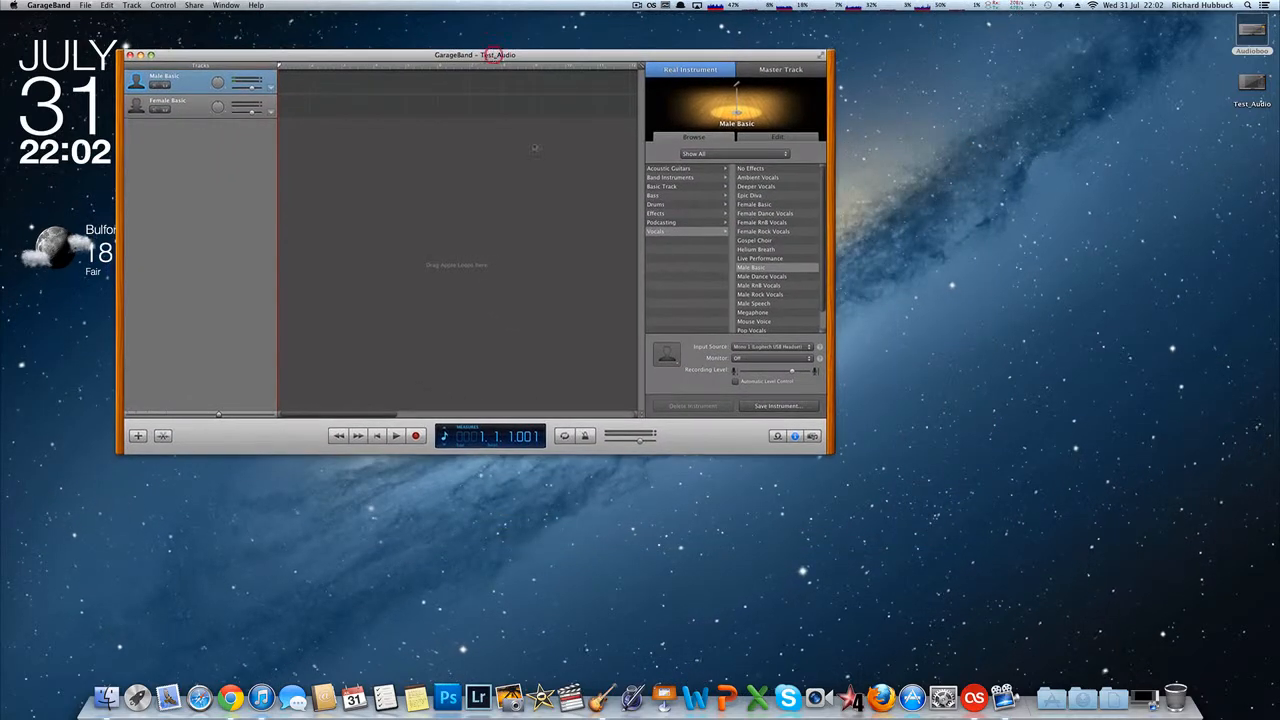
pyautogui.moveTo(841, 466); pyautogui.dragTo(1147, 520)
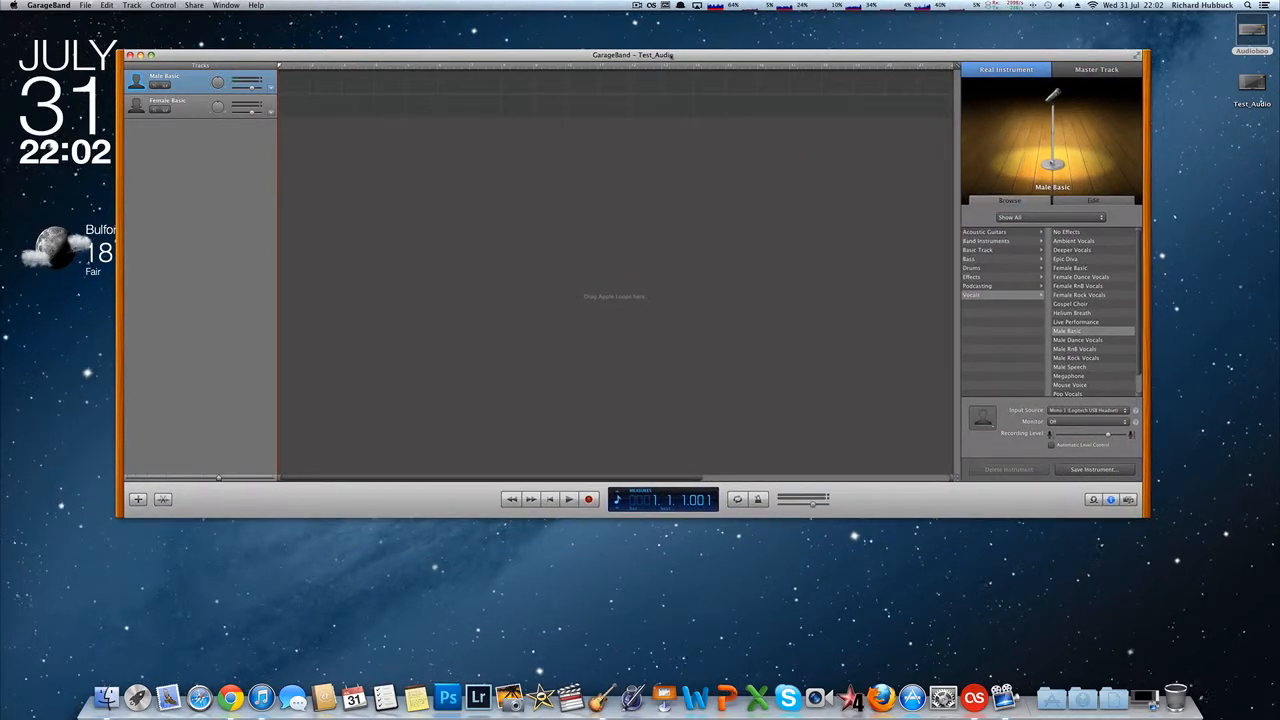
pyautogui.moveTo(664, 55); pyautogui.dragTo(636, 15)
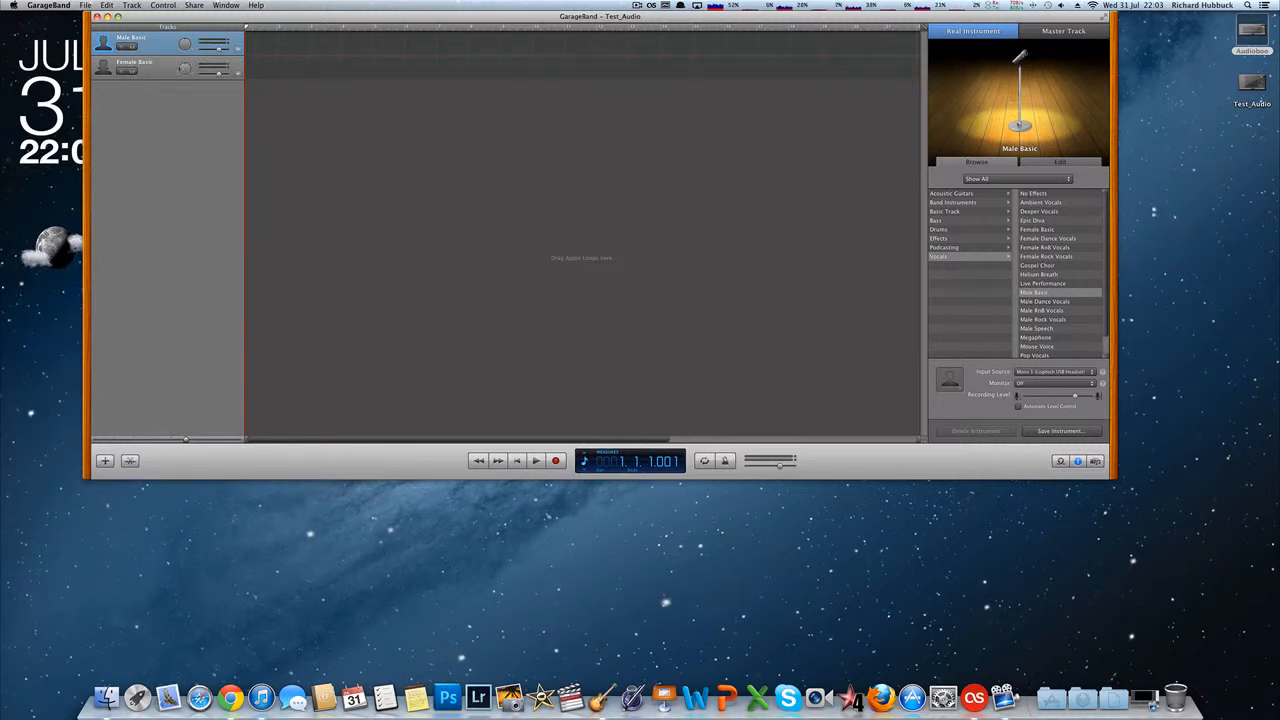
# - Compare the instrument settings of the Male Basic and Female Basic tracks
pyautogui.click(166, 48)
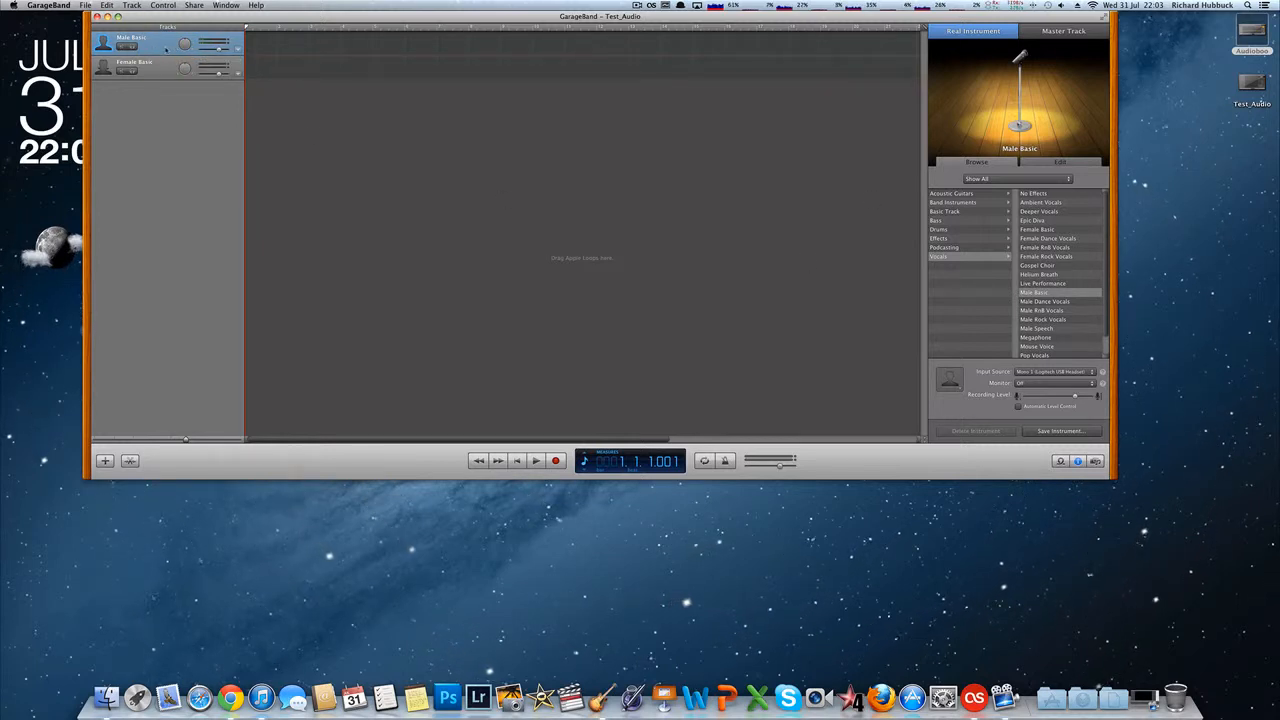
pyautogui.click(160, 66)
pyautogui.click(162, 50)
pyautogui.click(161, 67)
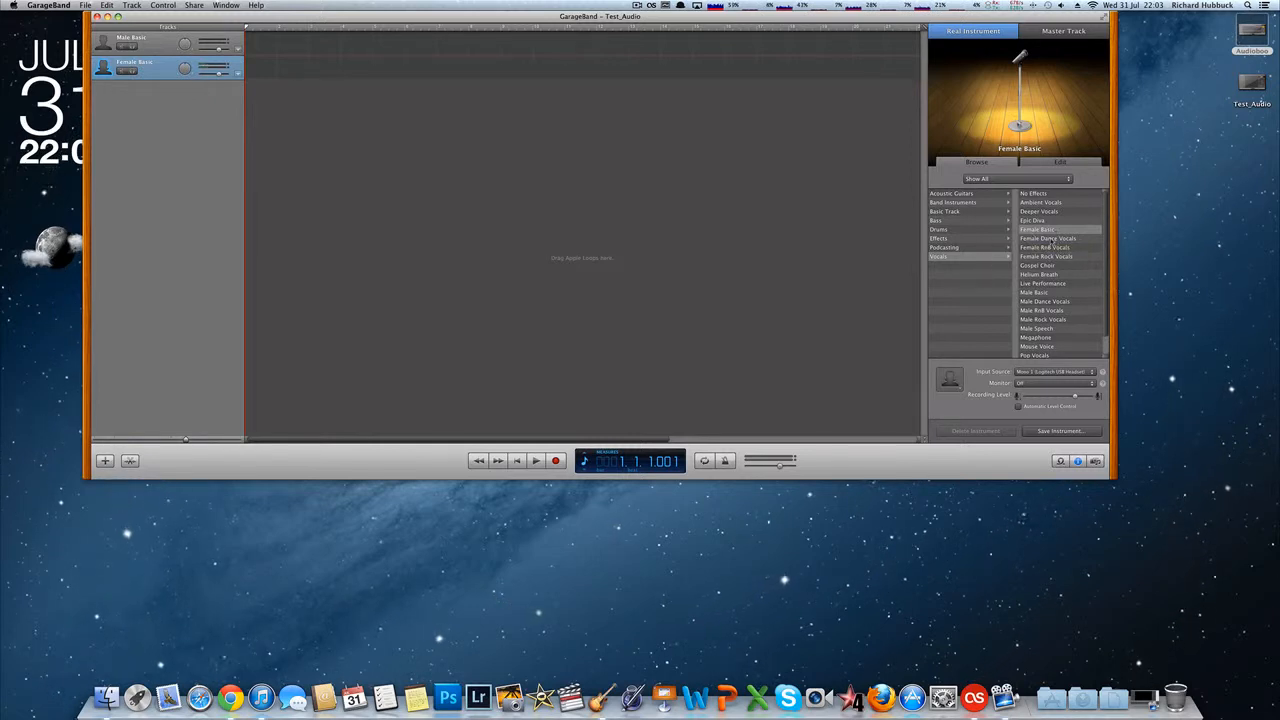
# - Delete both the Male Basic and Female Basic tracks from the project
pyautogui.click(161, 46)
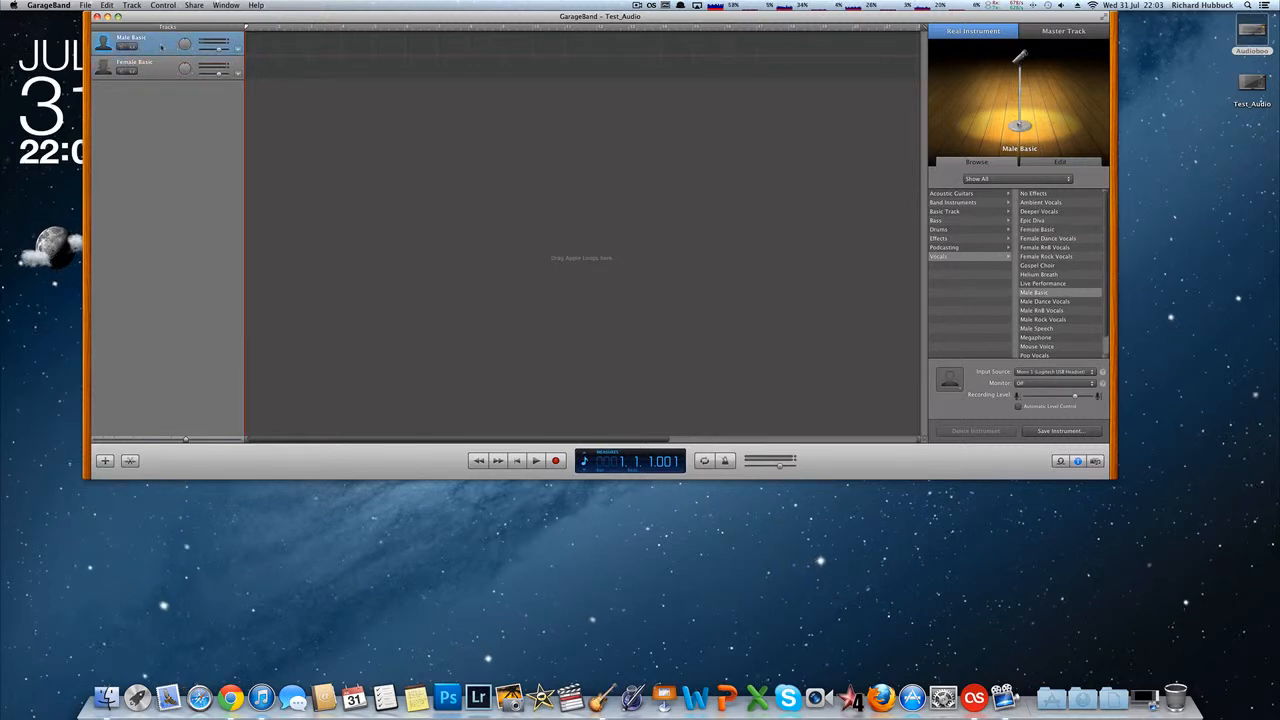
pyautogui.press('super')
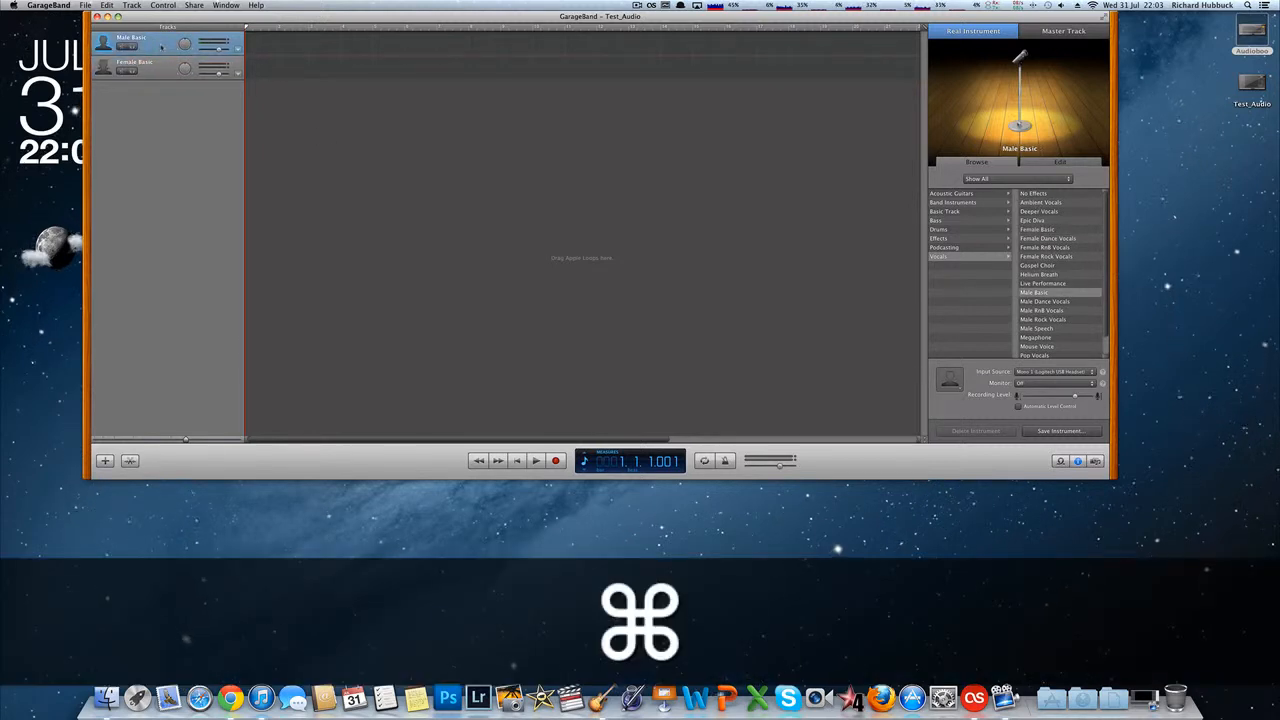
pyautogui.press('super+BackSpace')
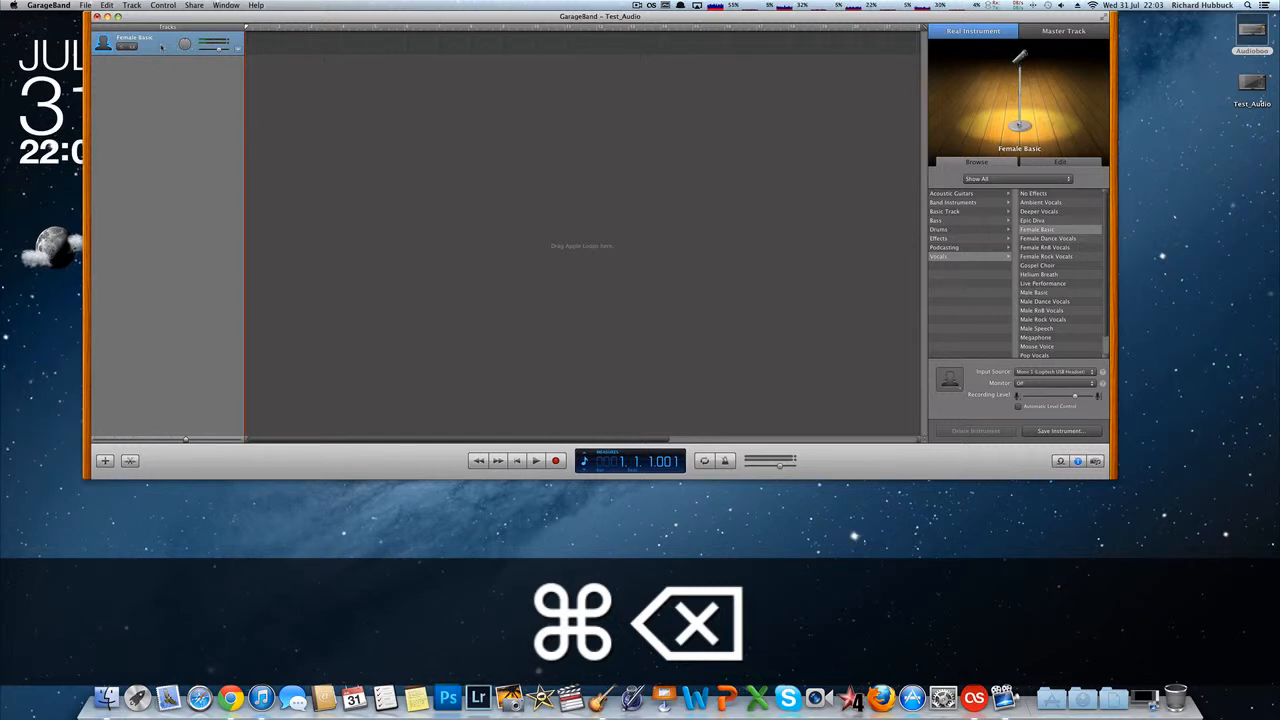
pyautogui.press('super')
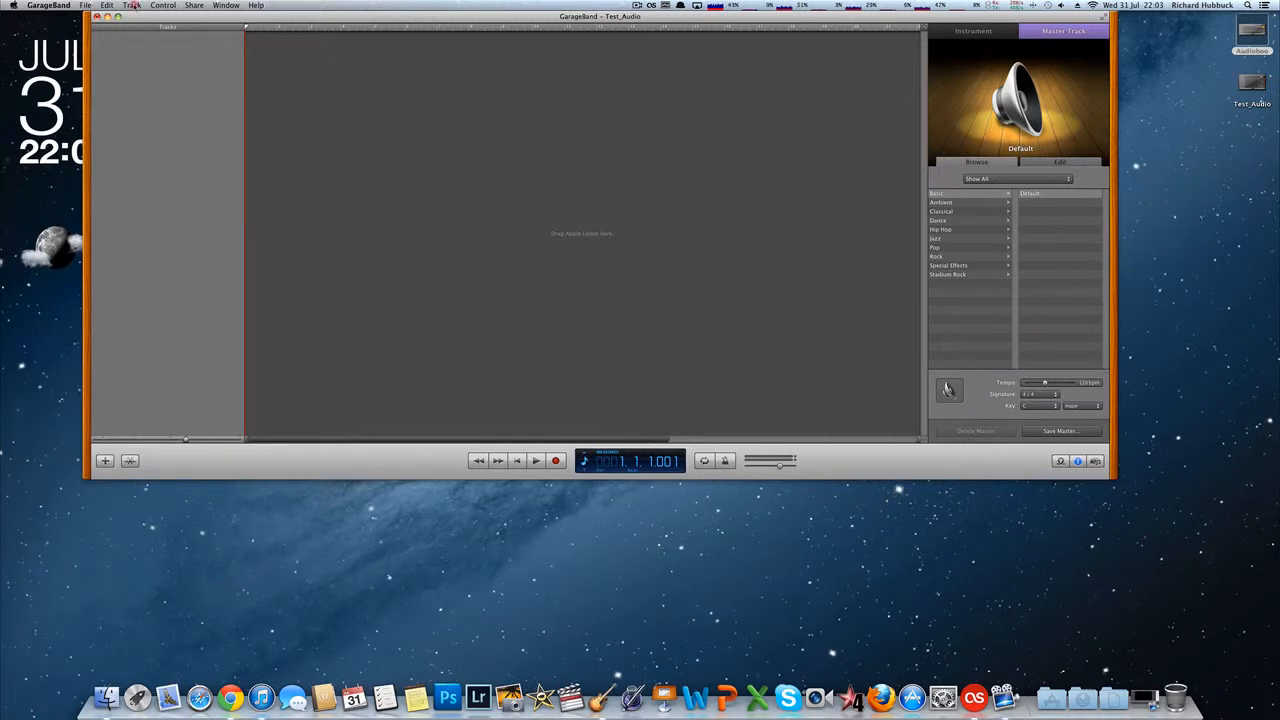
# - Add a new Real Instrument track to the empty project
pyautogui.click(133, 6)
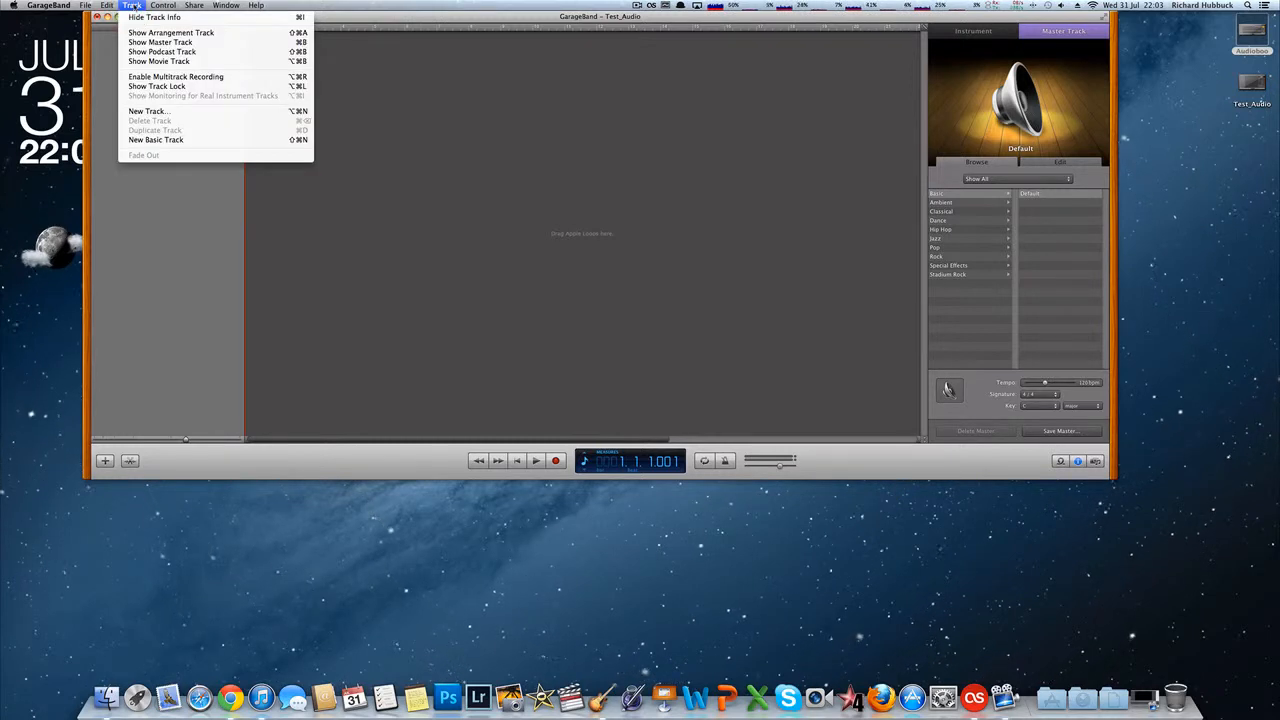
pyautogui.click(157, 112)
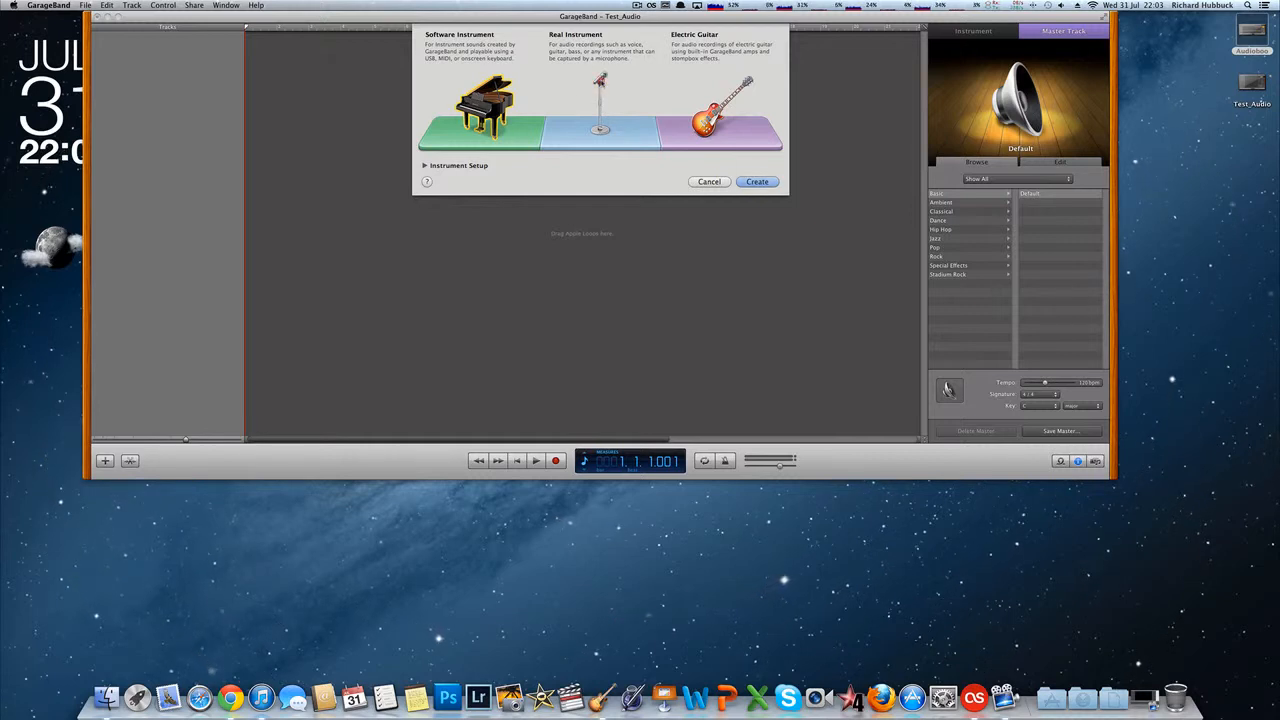
pyautogui.click(600, 82)
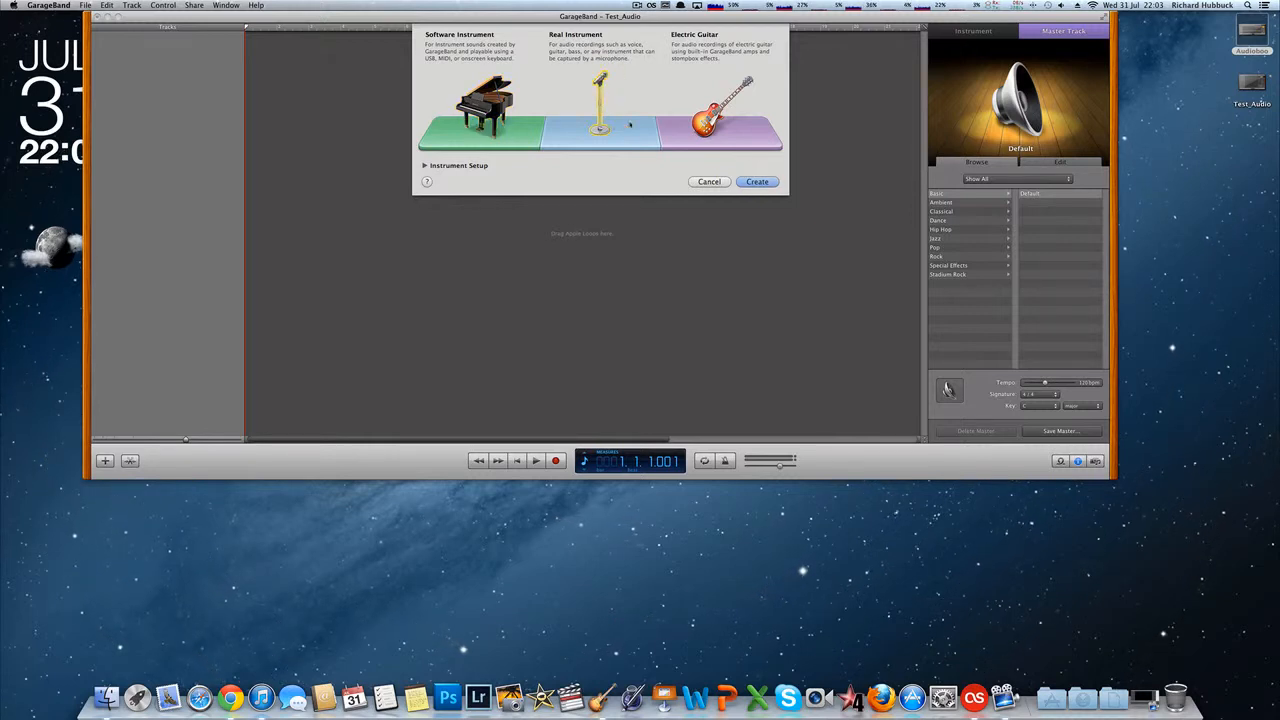
pyautogui.click(758, 182)
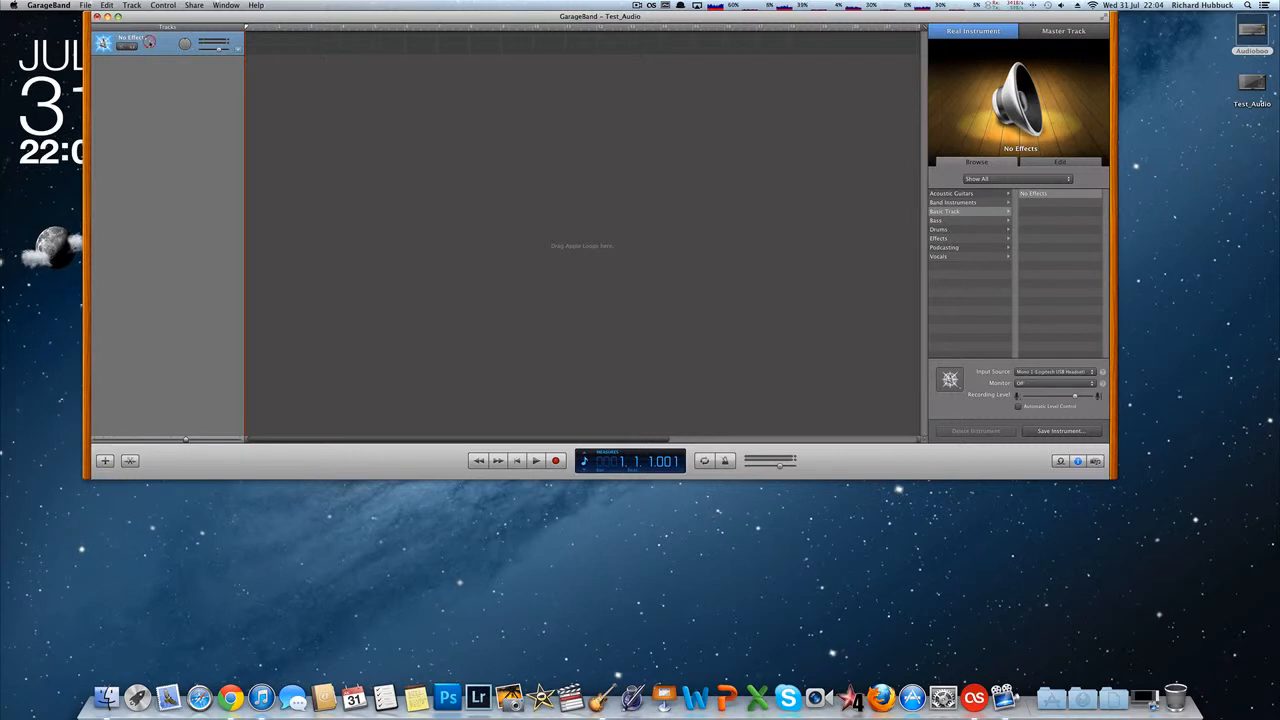
# - Rename the new track Voice and give it the icon of a person with a microphone
pyautogui.click(149, 41)
pyautogui.doubleClick(140, 38)
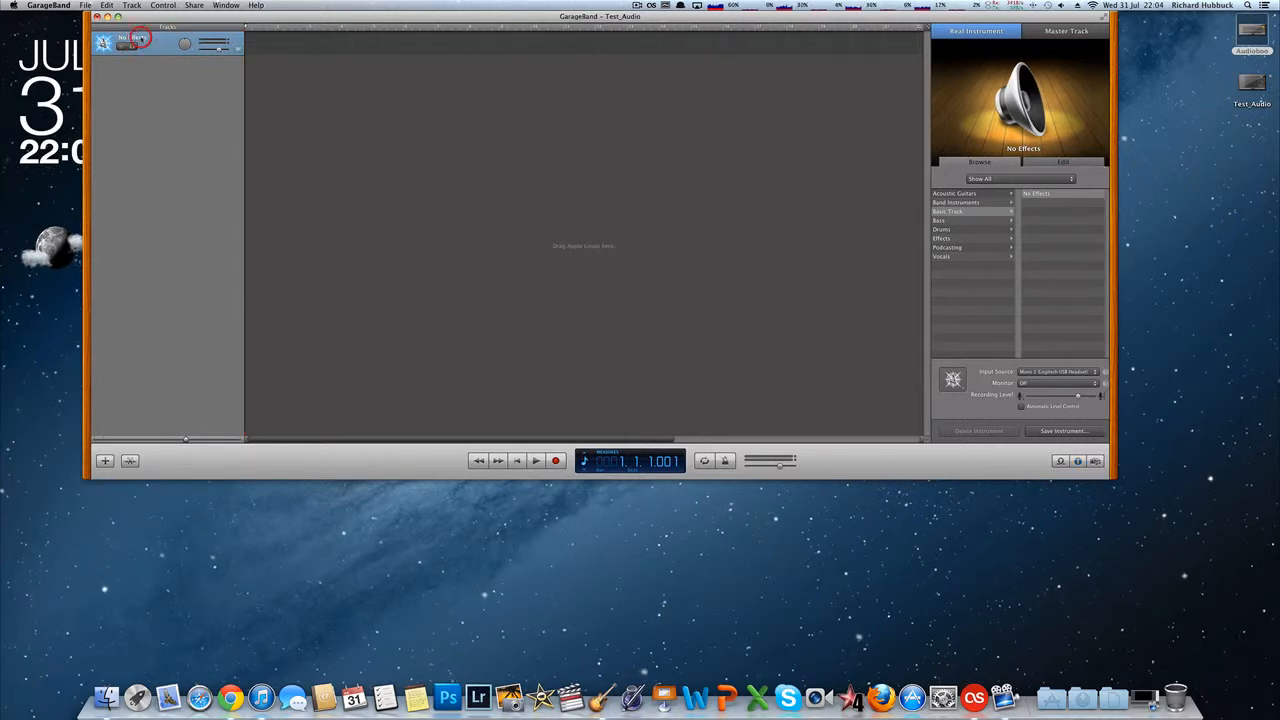
pyautogui.doubleClick(158, 40)
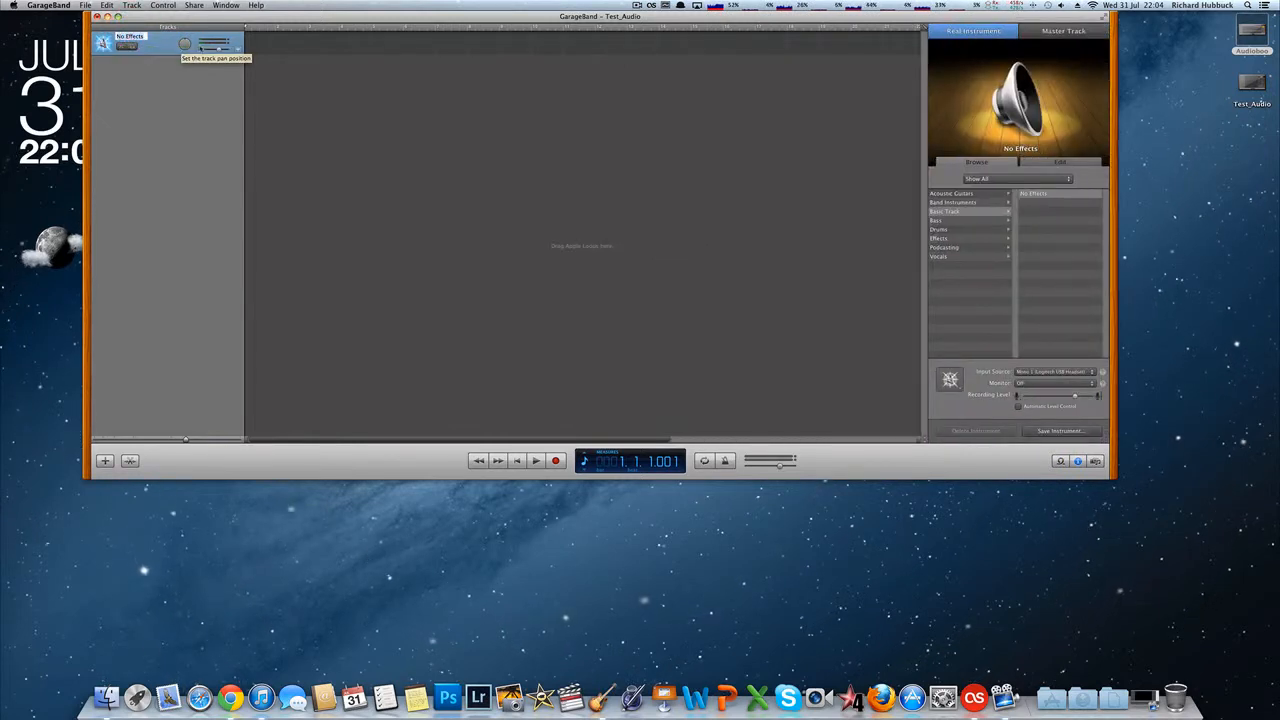
pyautogui.press('shift')
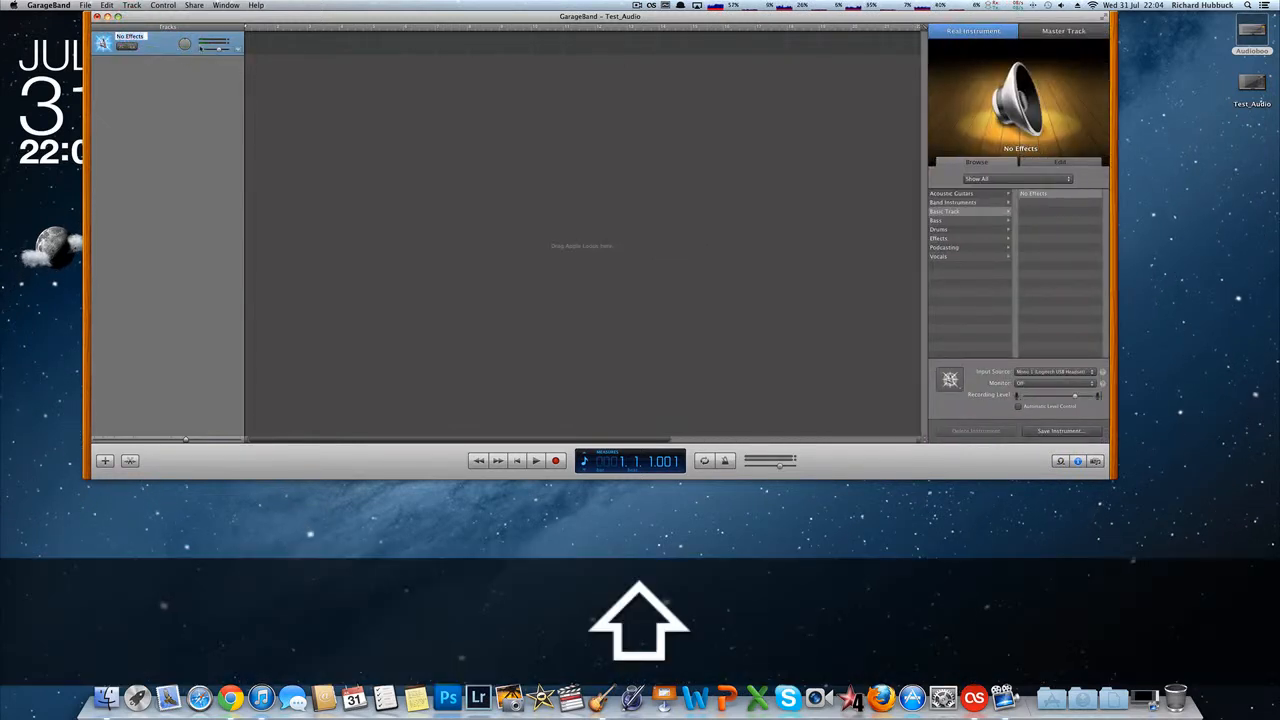
pyautogui.write('Voice')
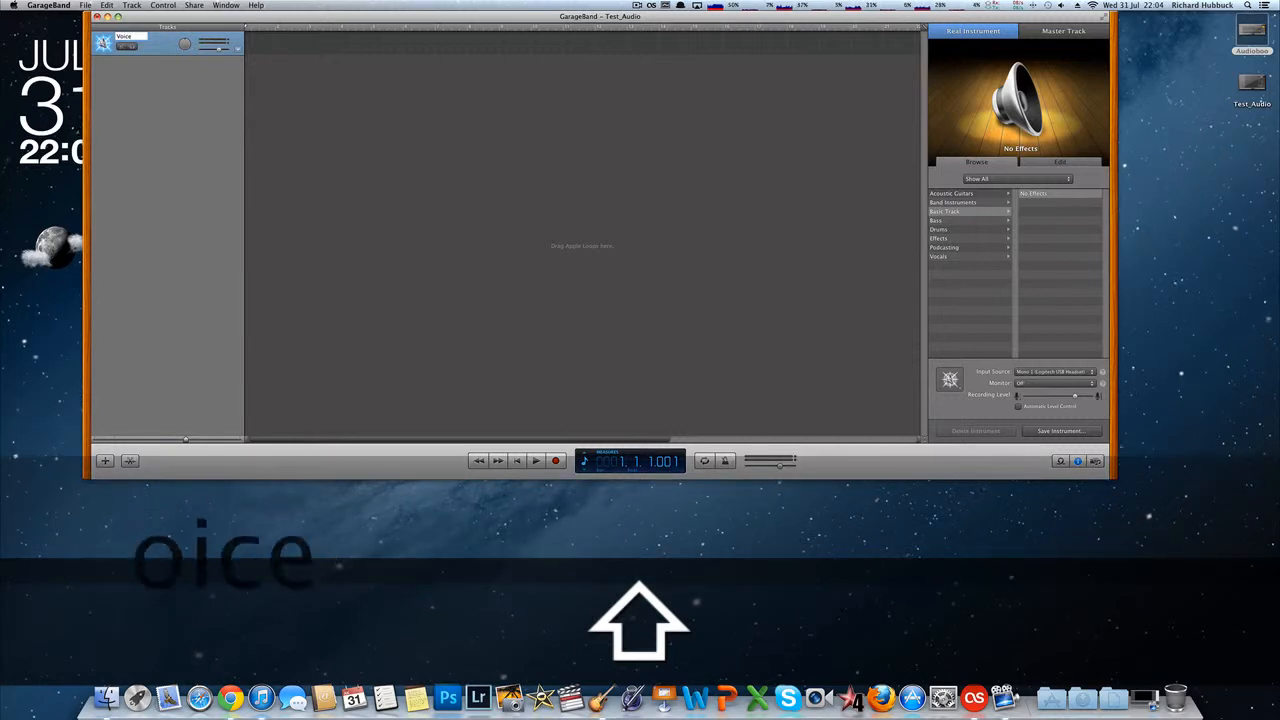
pyautogui.press('Return')
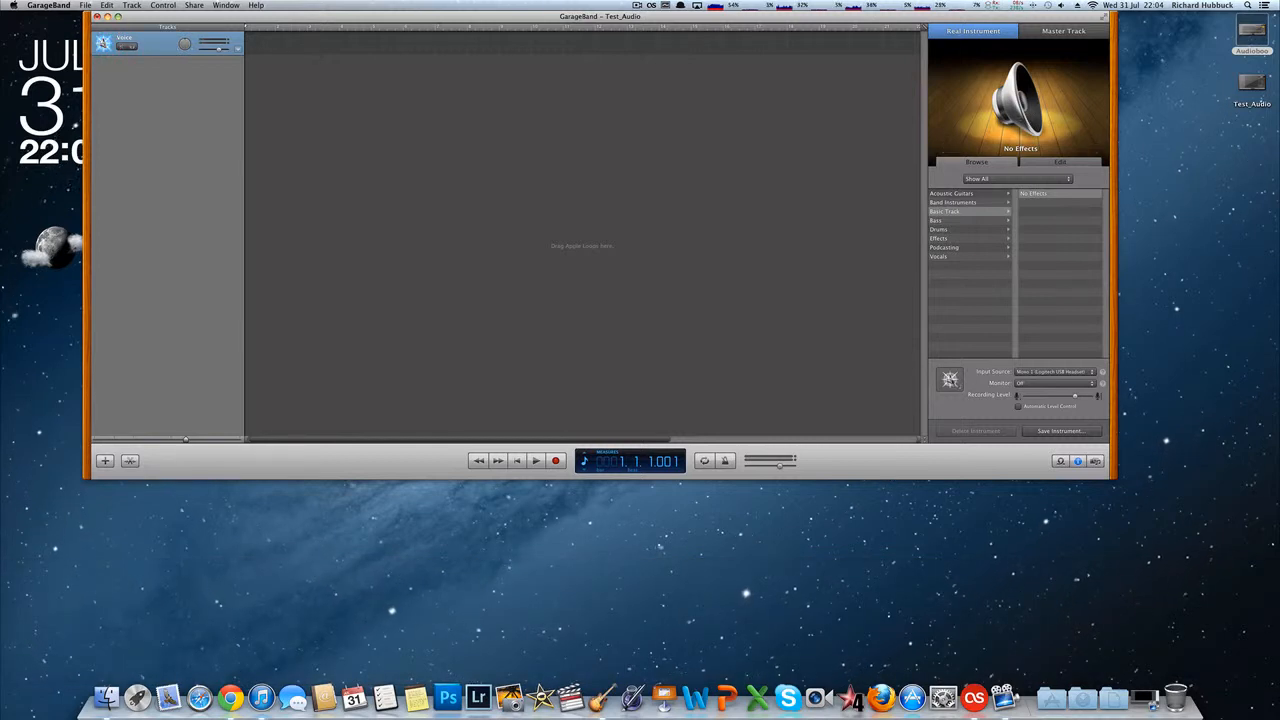
pyautogui.click(950, 378)
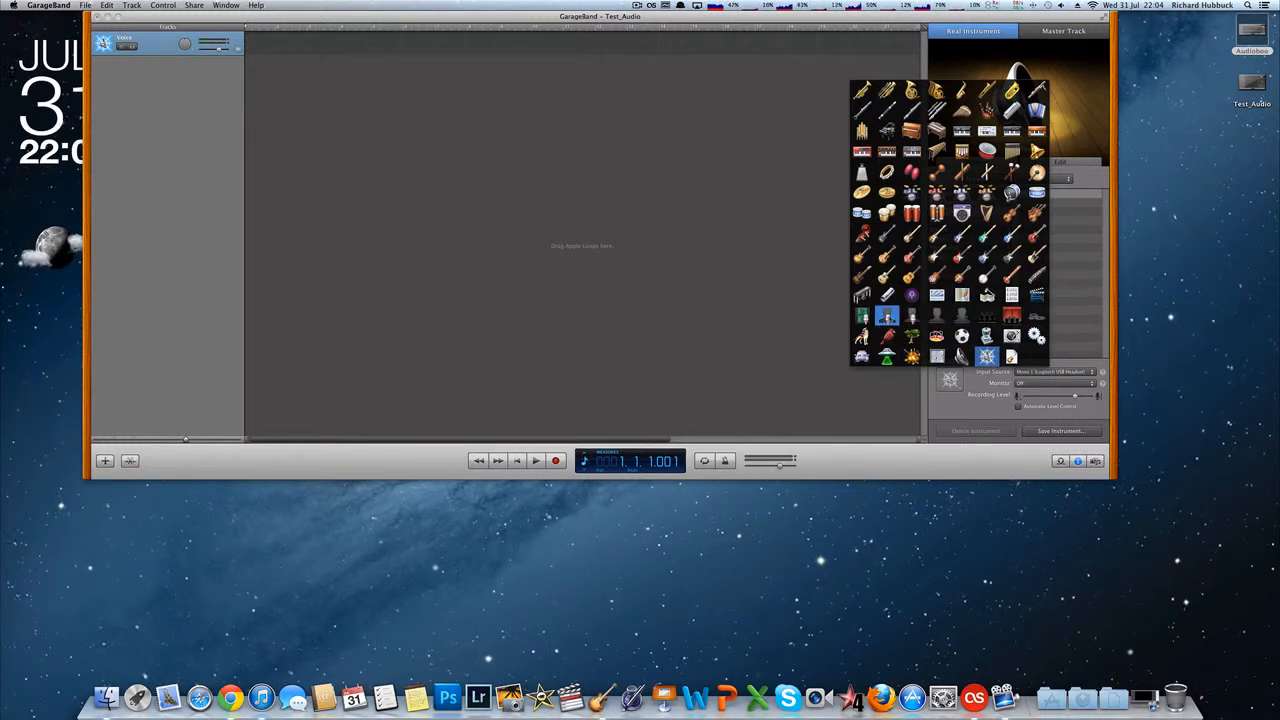
pyautogui.click(886, 316)
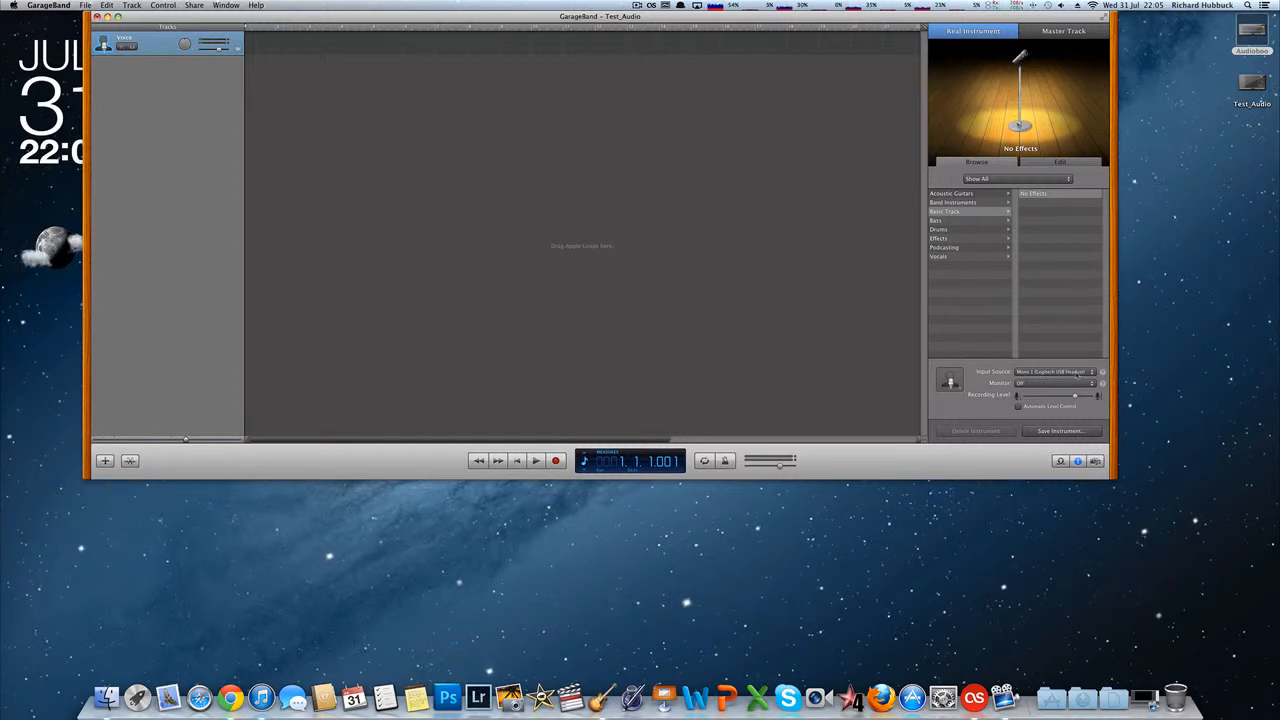
# - Keep Mono 1 (Logitech USB Headset) as the Voice track's input source and set its Monitor option to On
pyautogui.click(1078, 372)
pyautogui.click(1080, 373)
pyautogui.click(1088, 373)
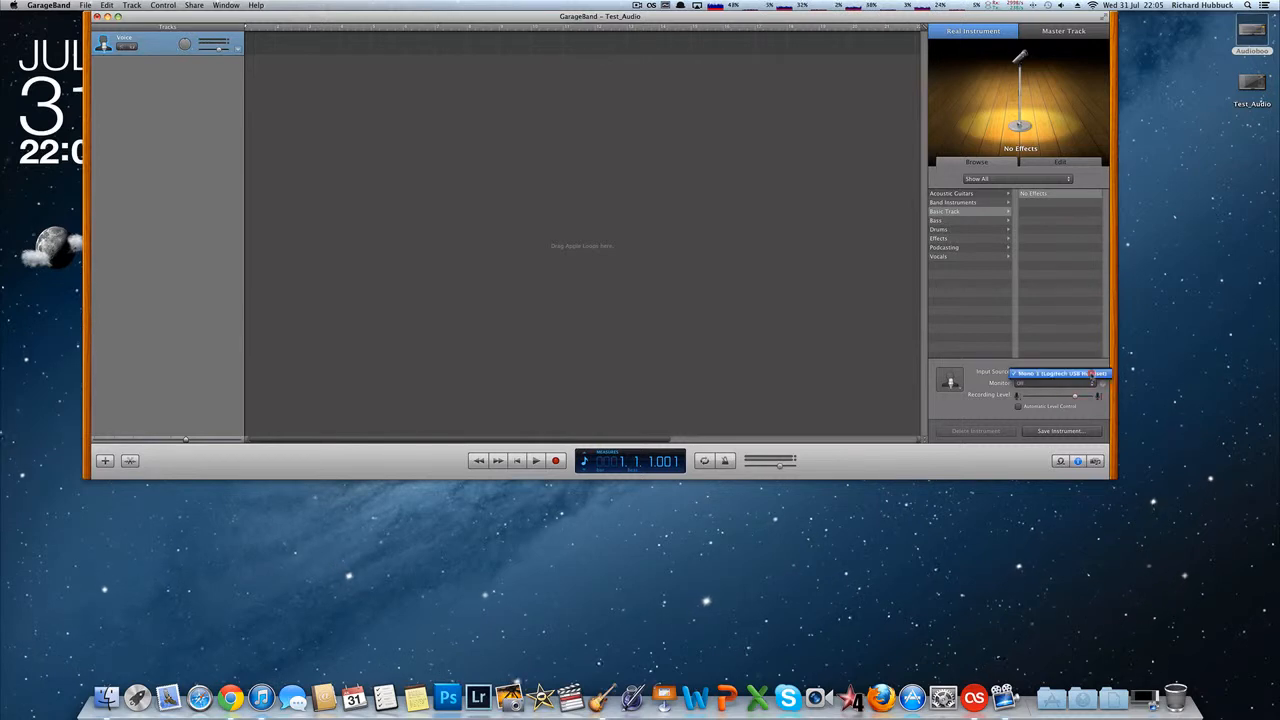
pyautogui.click(1088, 373)
pyautogui.click(1086, 371)
pyautogui.click(1090, 372)
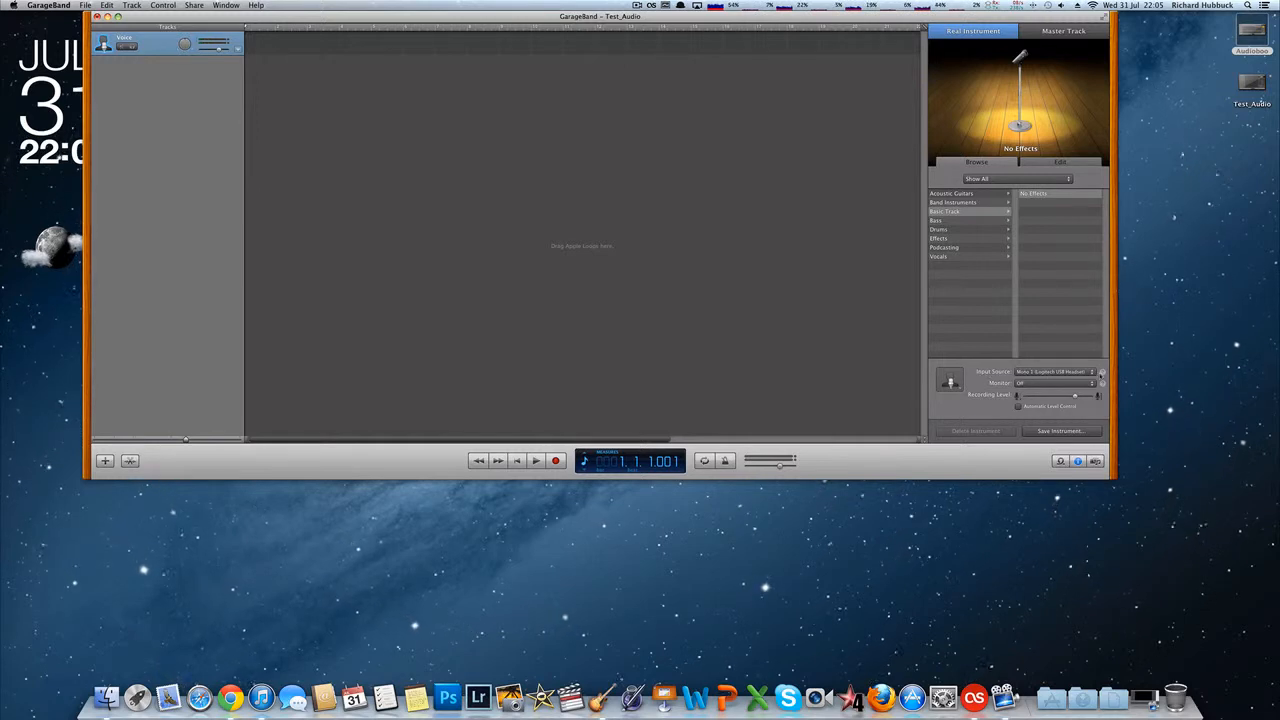
pyautogui.click(1100, 372)
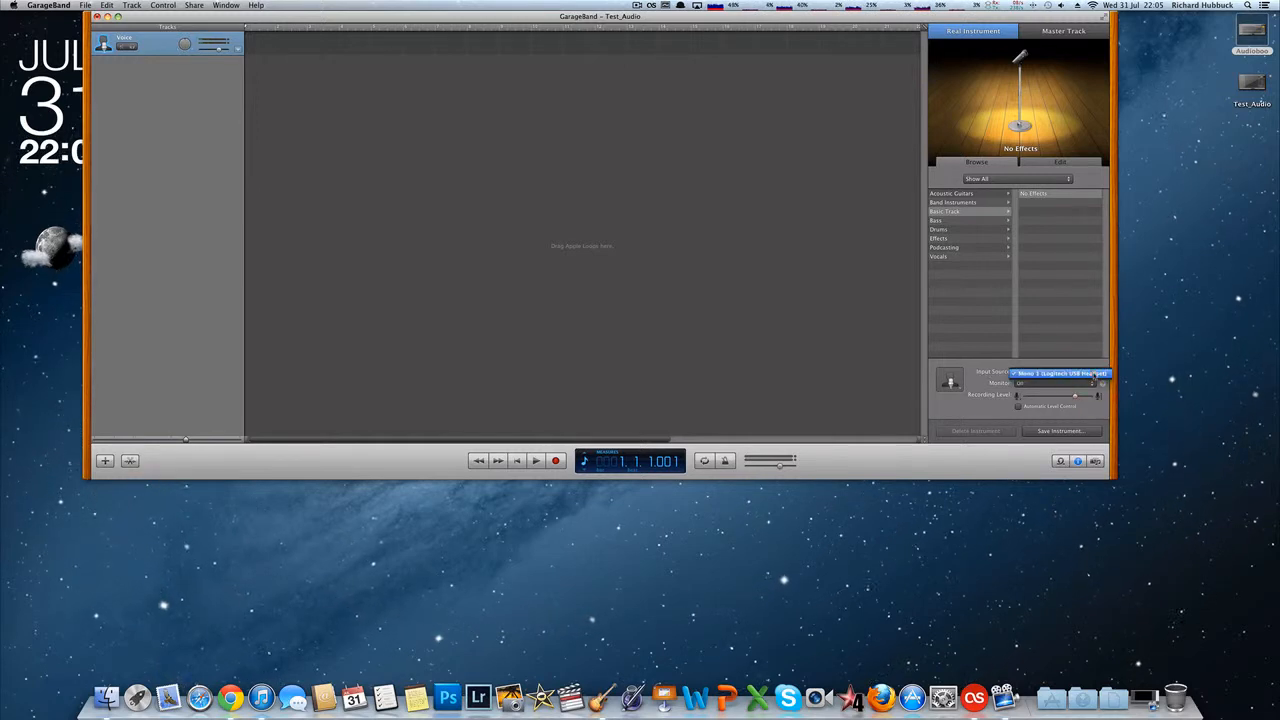
pyautogui.click(1097, 374)
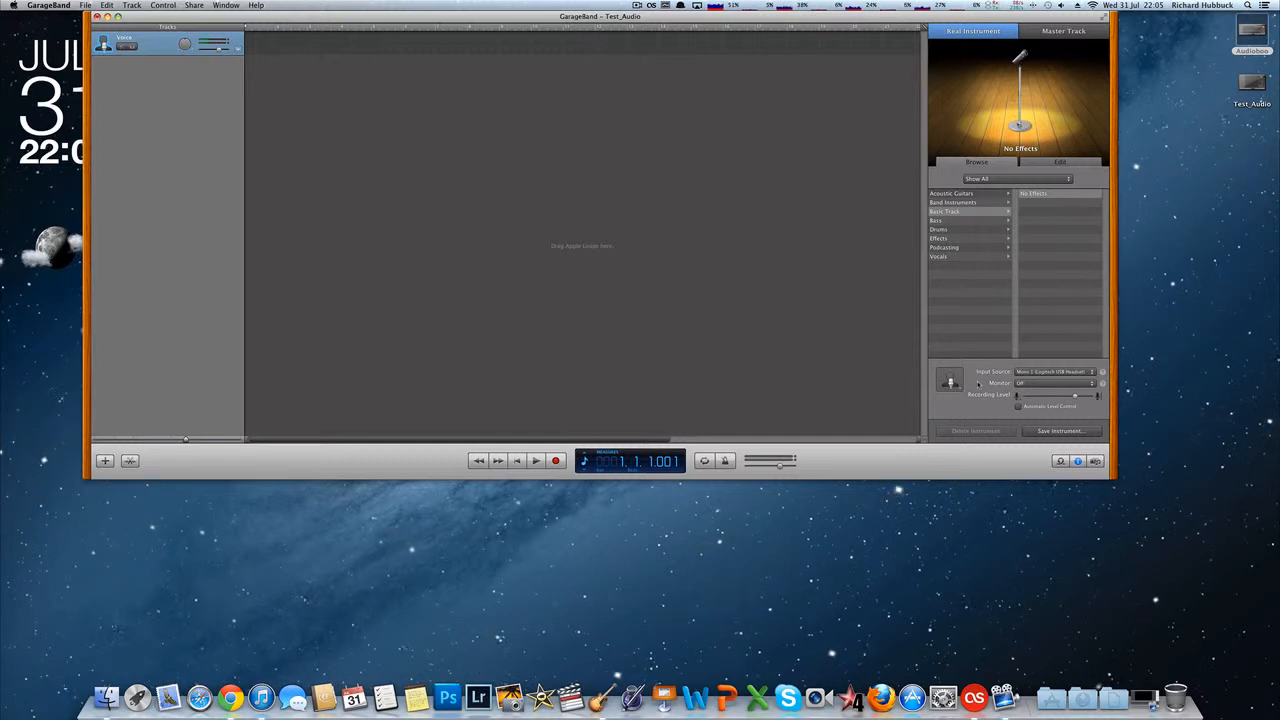
pyautogui.click(1025, 384)
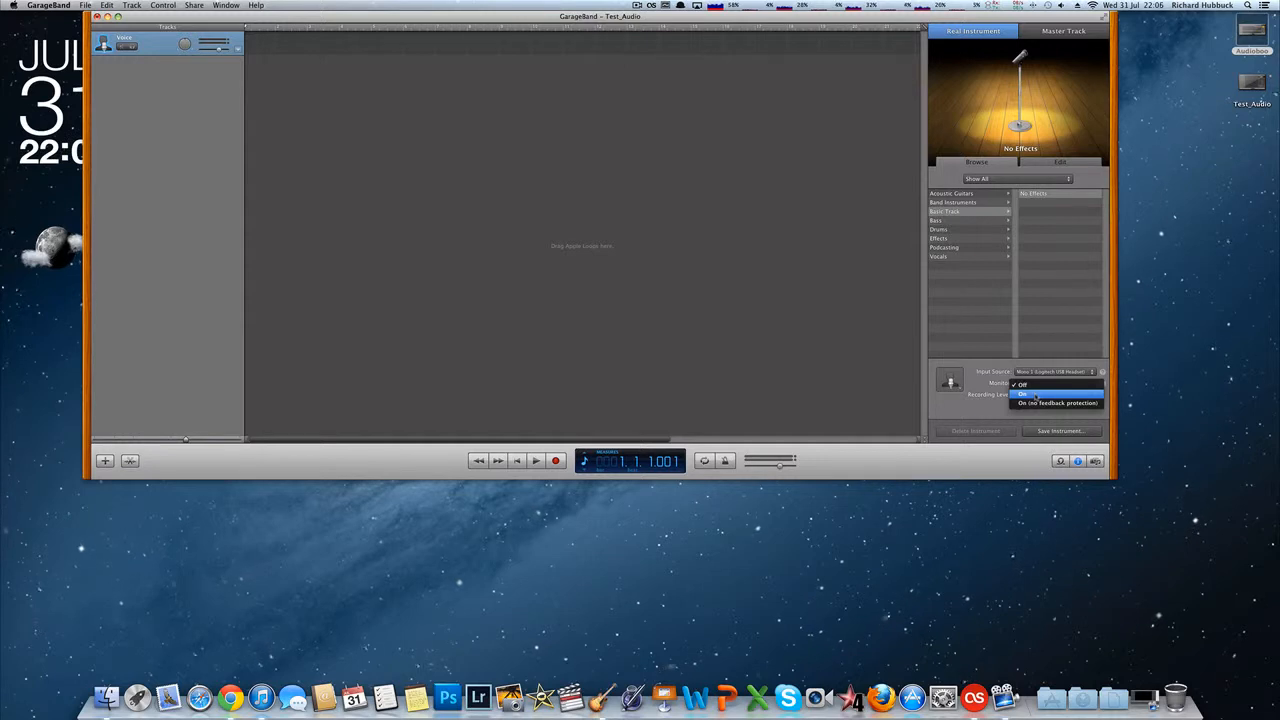
pyautogui.click(1036, 397)
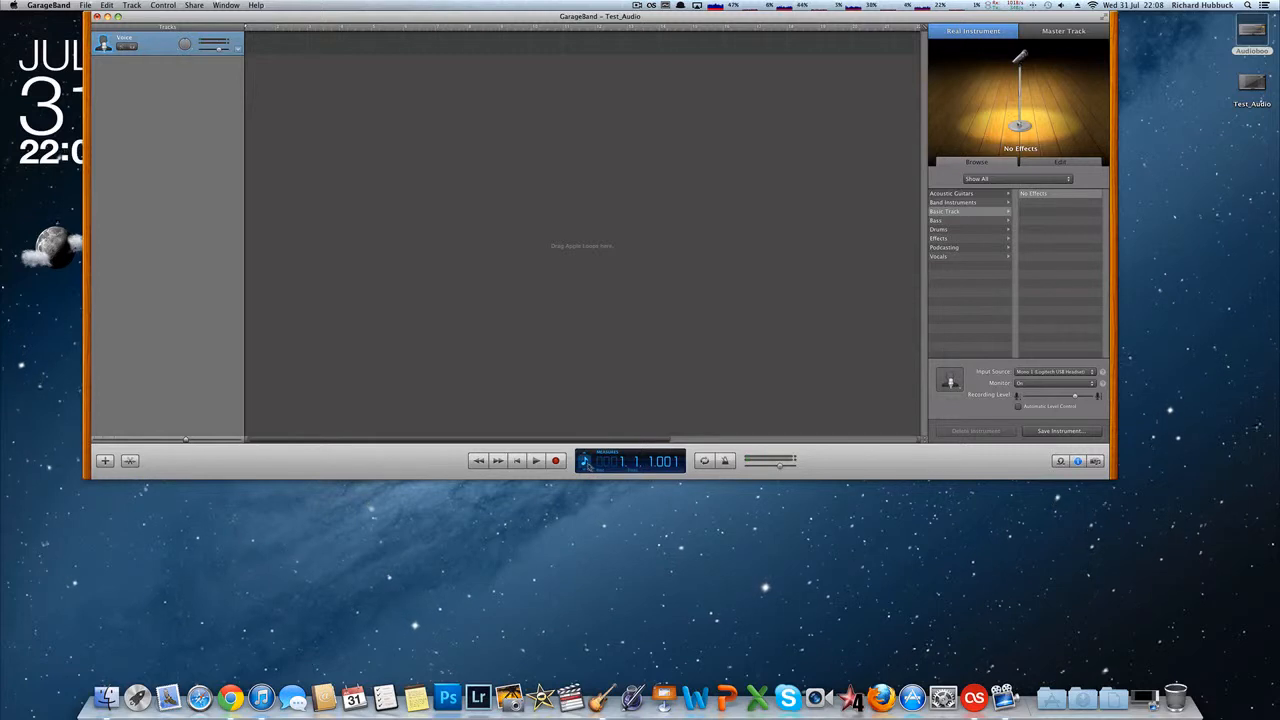
# - Switch the project's position display from Measures to Time
pyautogui.click(586, 459)
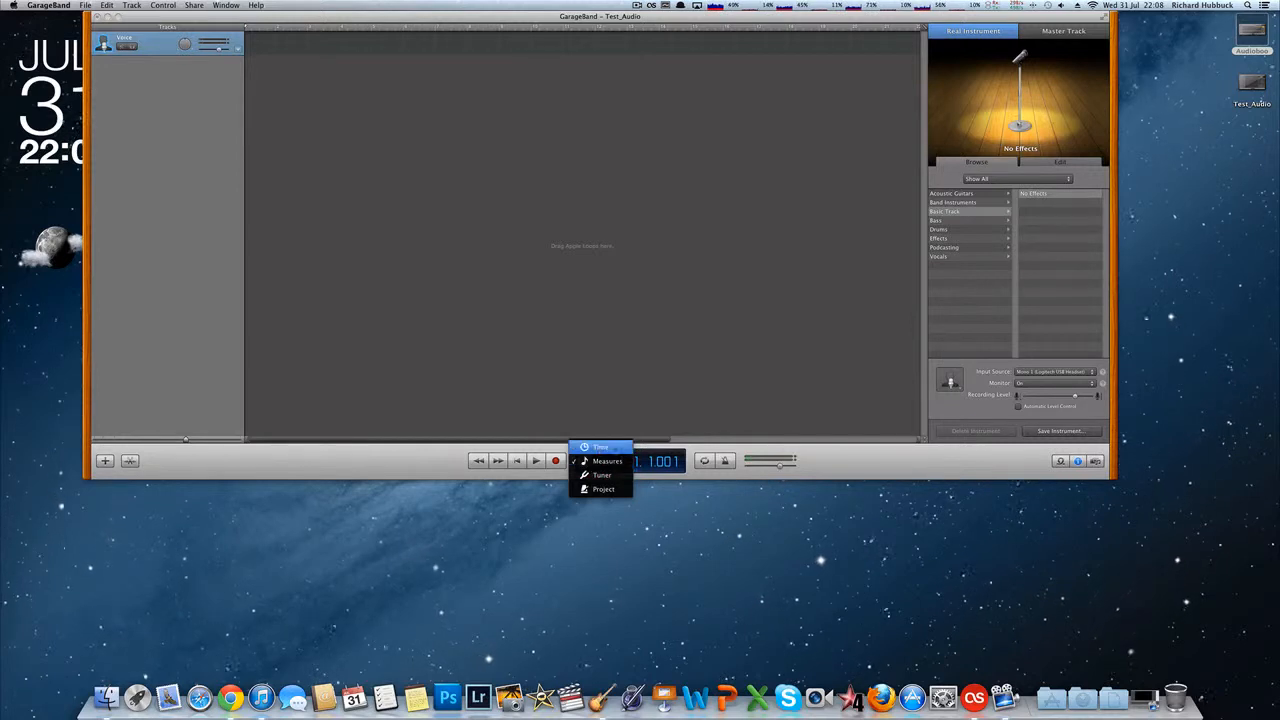
pyautogui.click(614, 448)
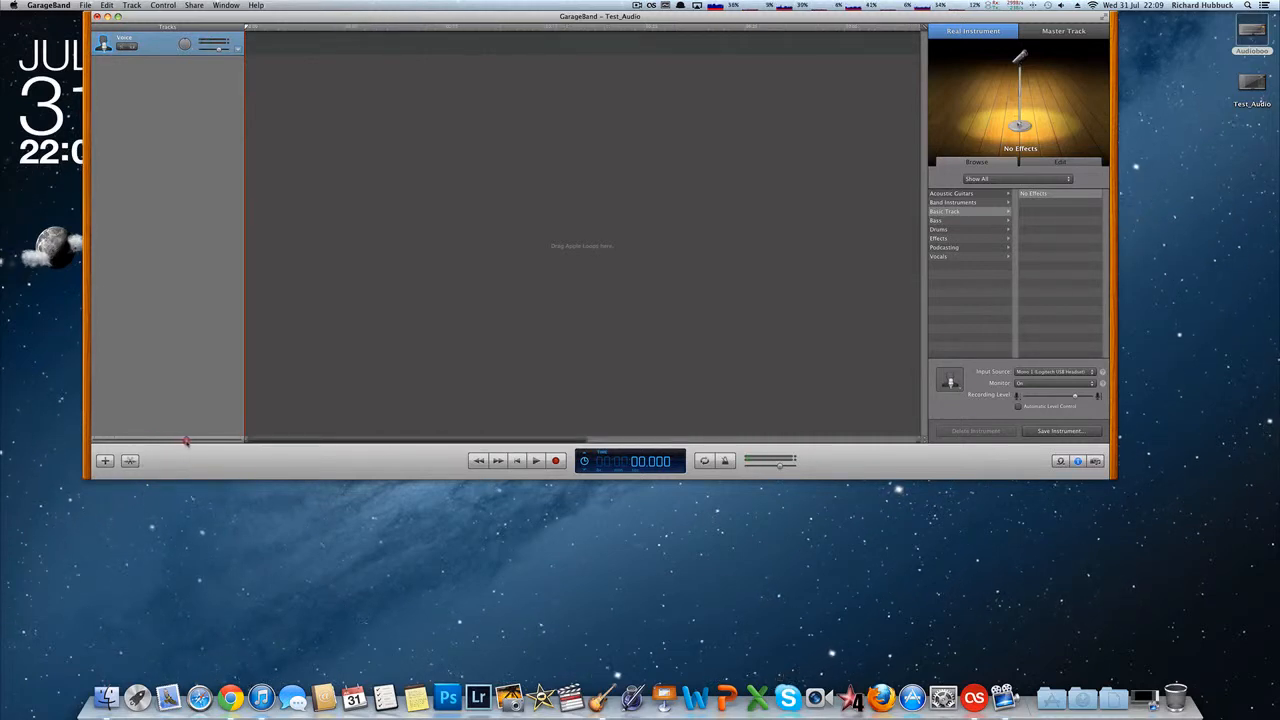
# - Check which version of GarageBand is installed
pyautogui.moveTo(186, 441)
pyautogui.mouseDown()
pyautogui.moveTo(210, 441)
pyautogui.moveTo(184, 441)
pyautogui.mouseUp()
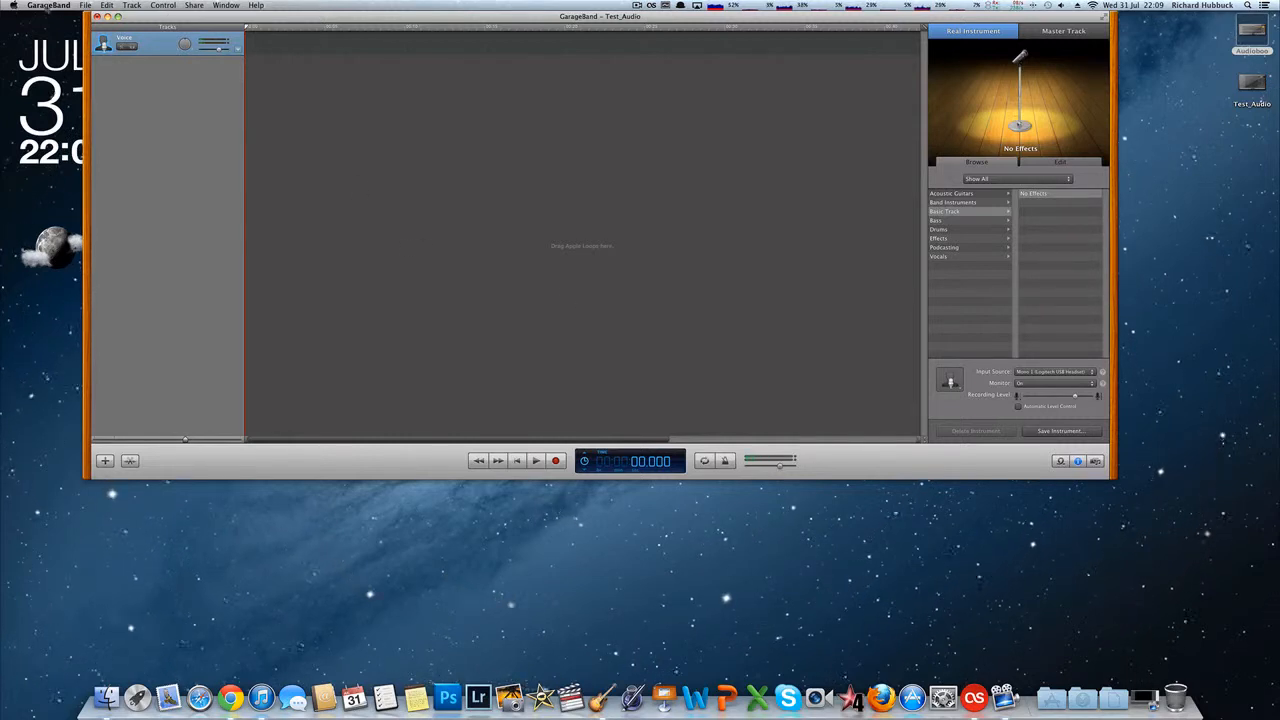
pyautogui.click(48, 5)
pyautogui.click(48, 5)
pyautogui.click(48, 5)
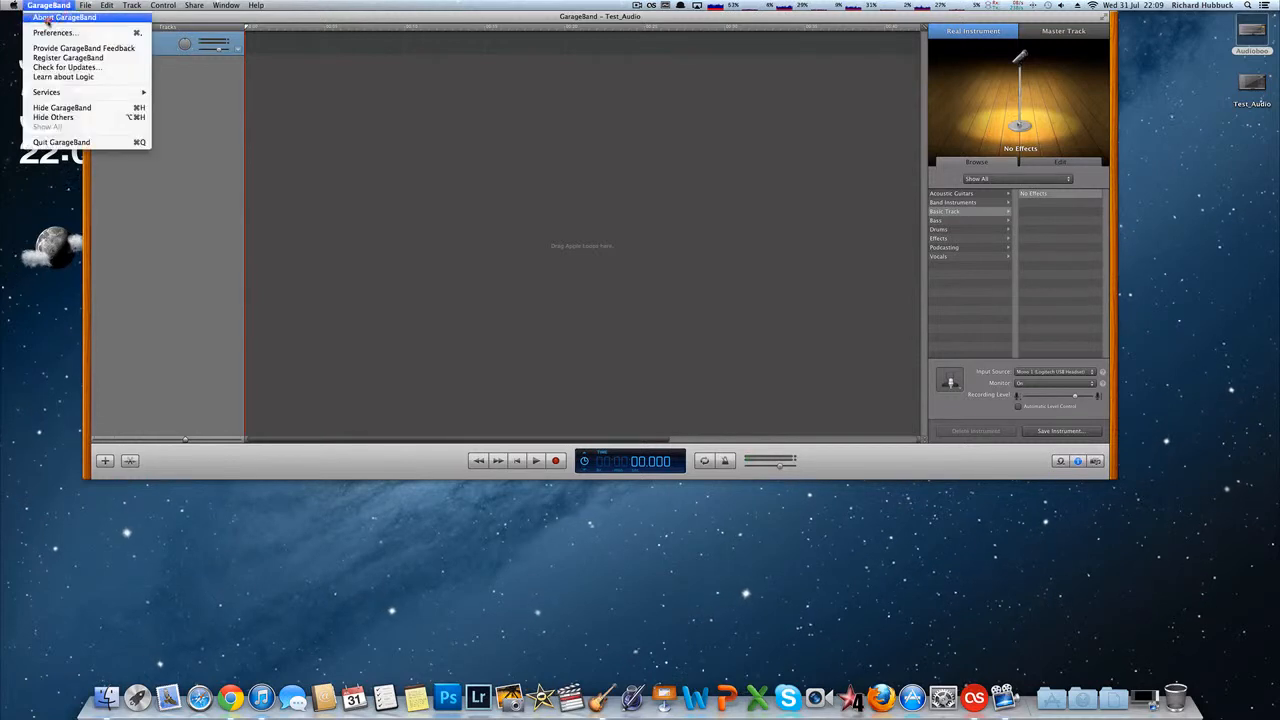
pyautogui.click(46, 20)
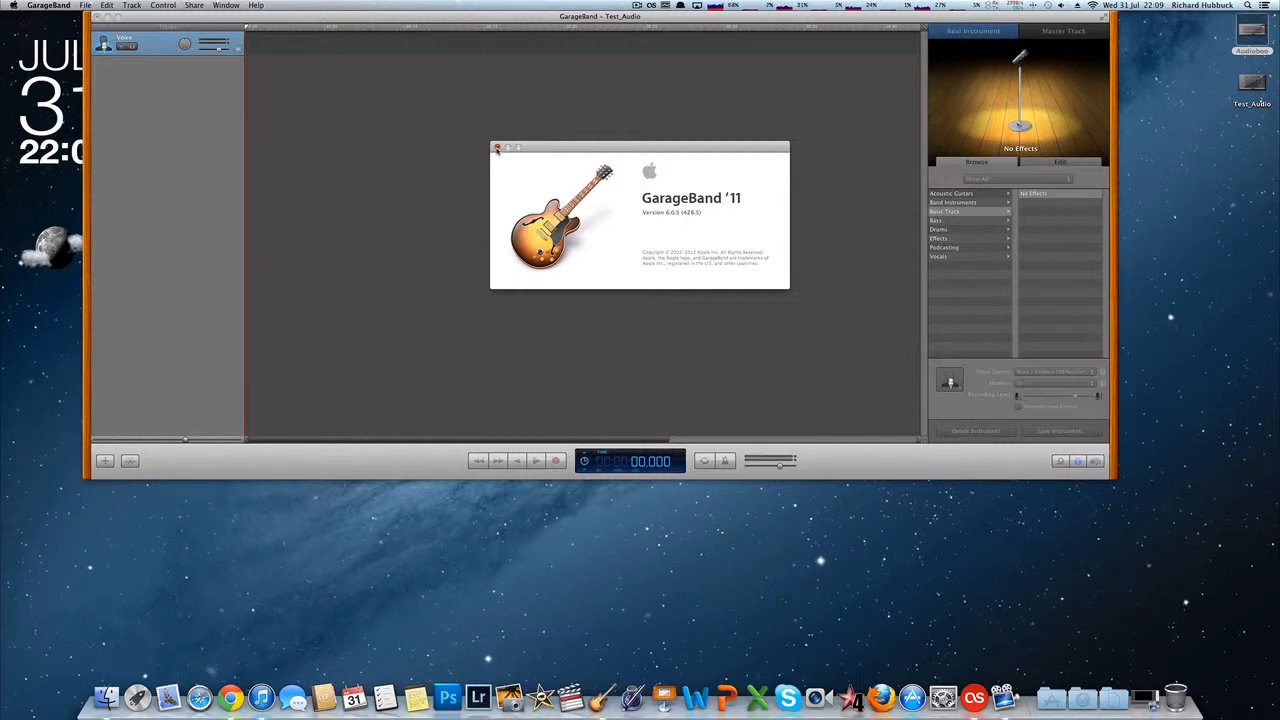
pyautogui.click(497, 148)
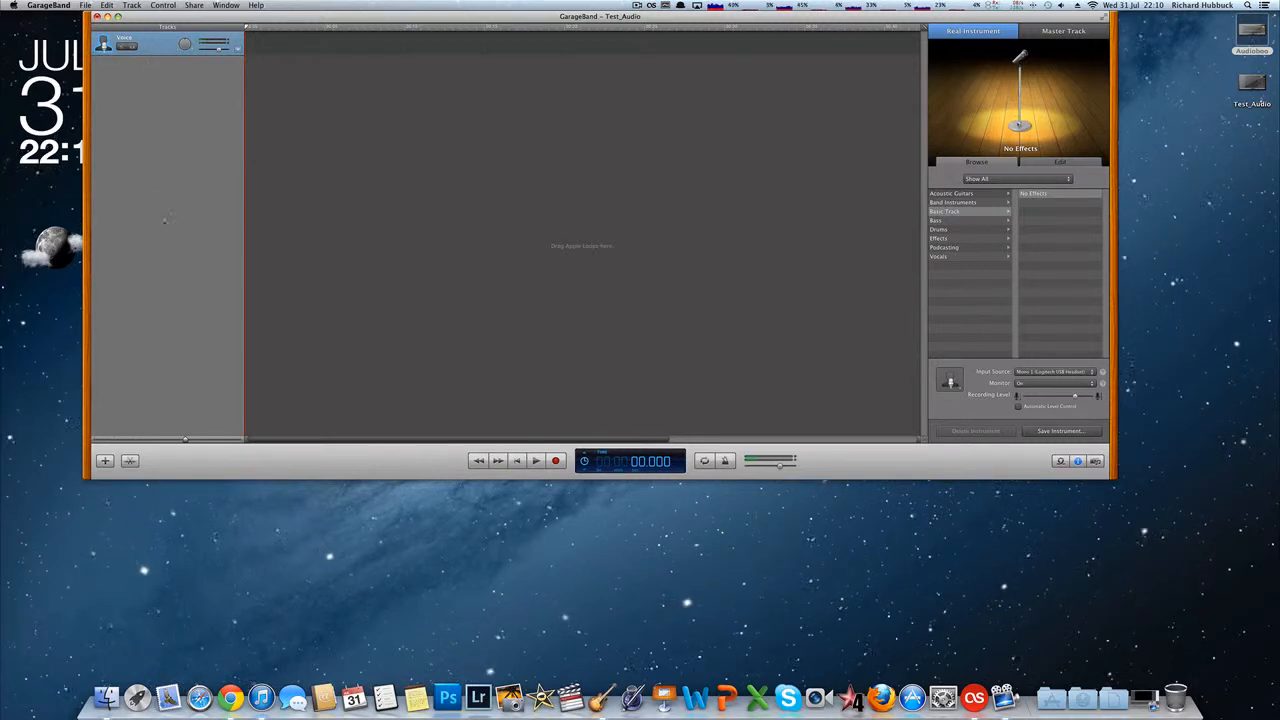
# - Record a voice clip about 23 seconds long on the Voice track from the project's start, and stop the transport
pyautogui.click(157, 44)
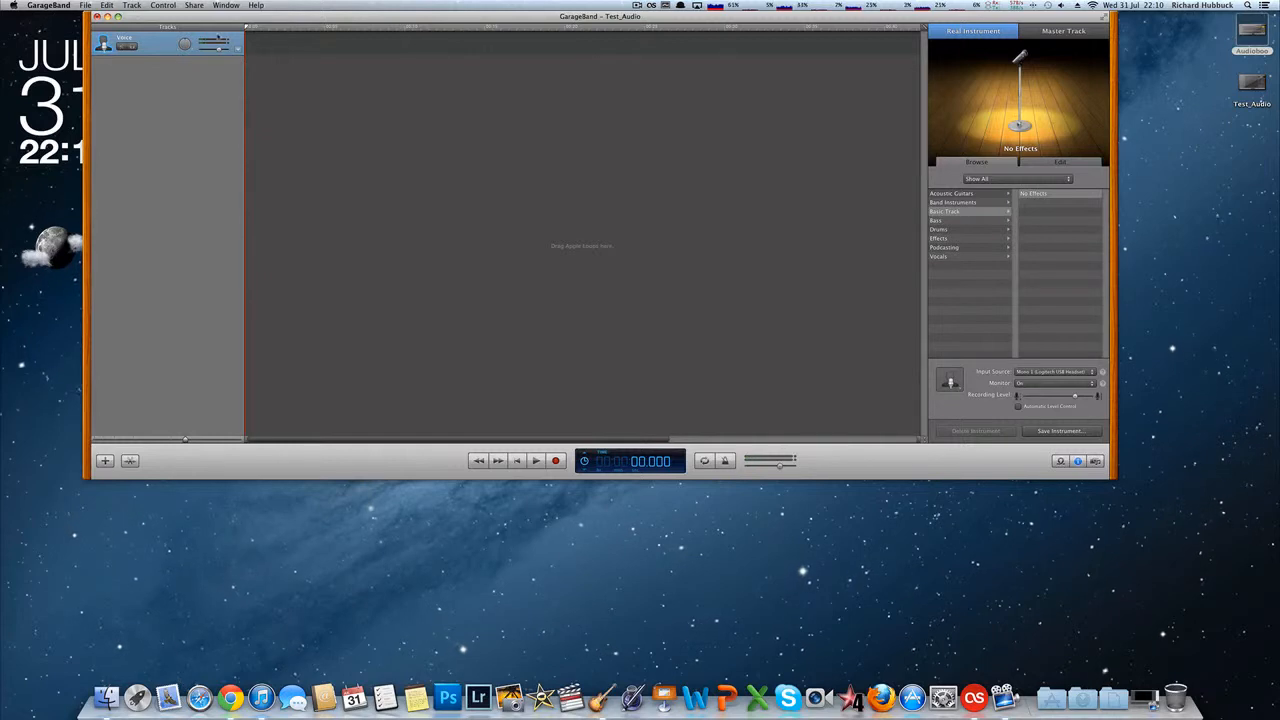
pyautogui.click(556, 461)
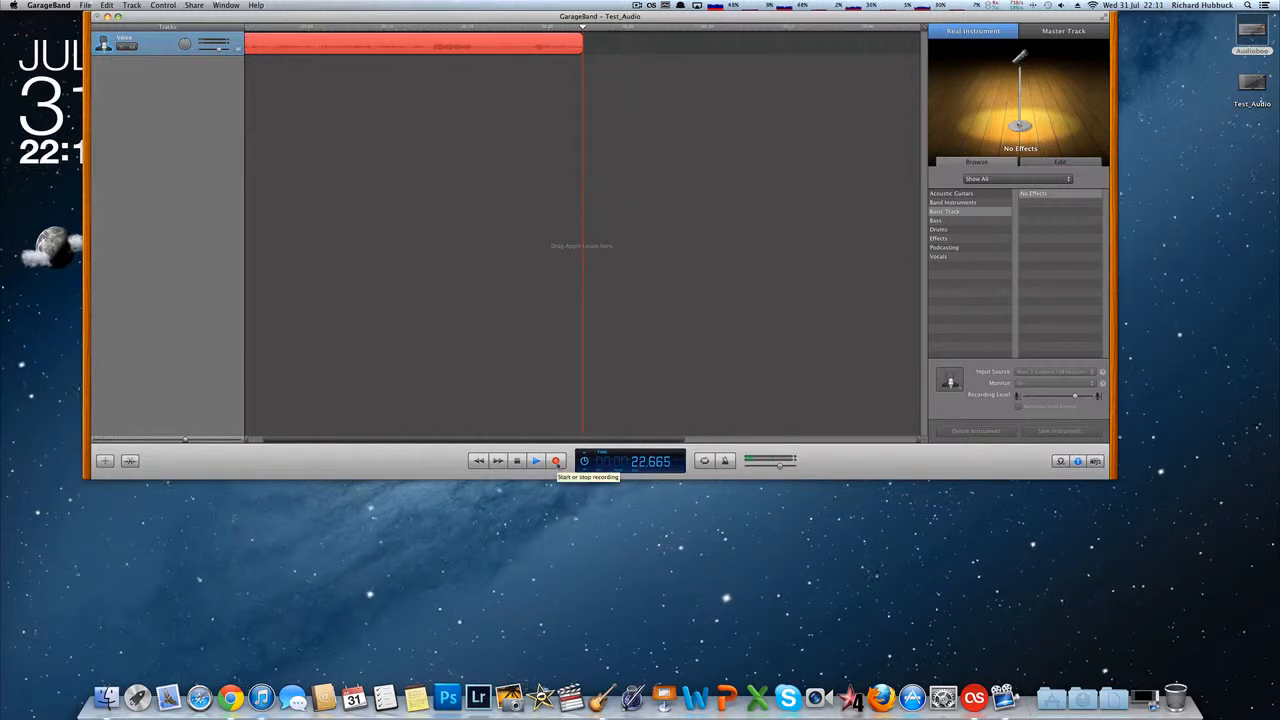
pyautogui.click(556, 461)
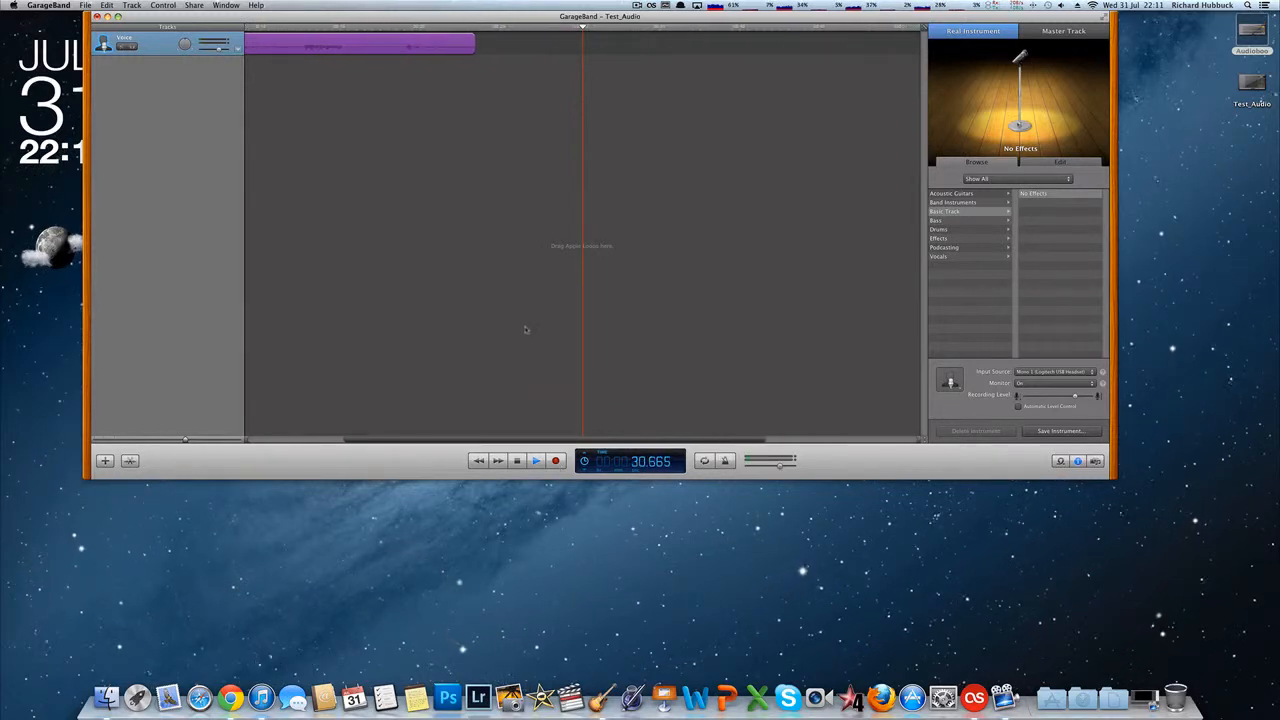
pyautogui.press('space')
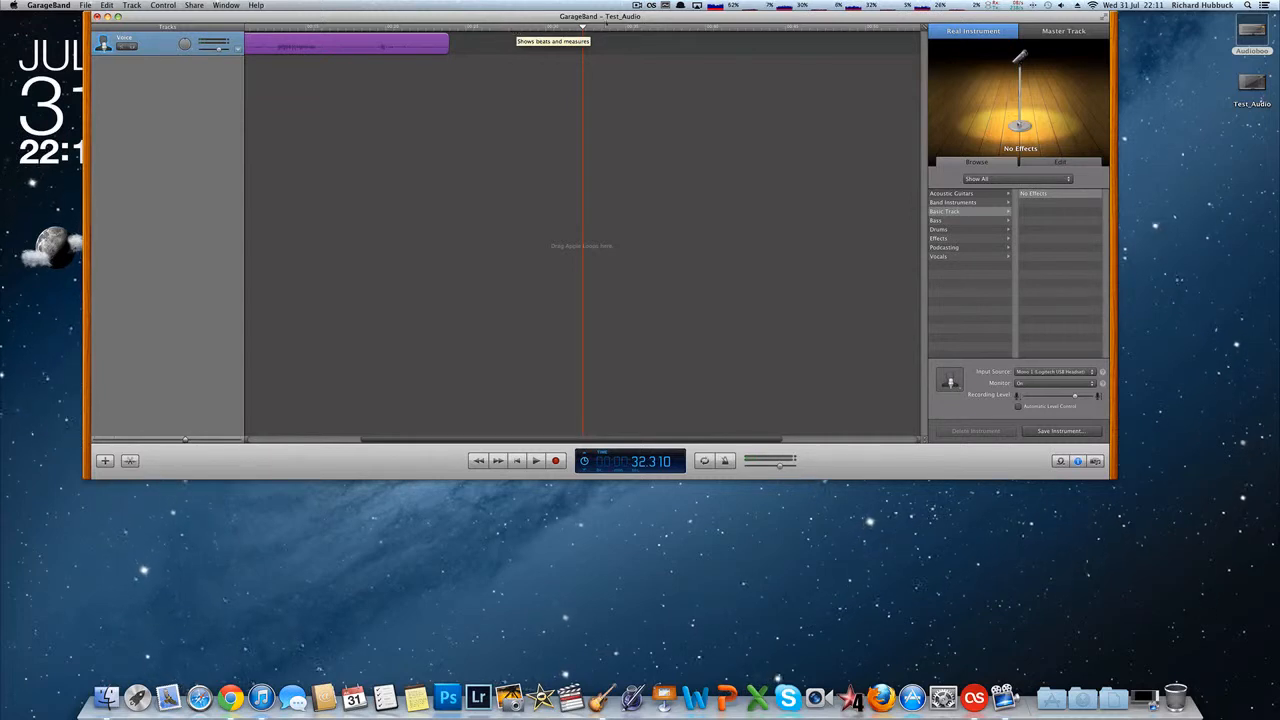
# - Play back the voice recording from about 1.4 seconds and stop after its loudest passage
pyautogui.click(443, 351)
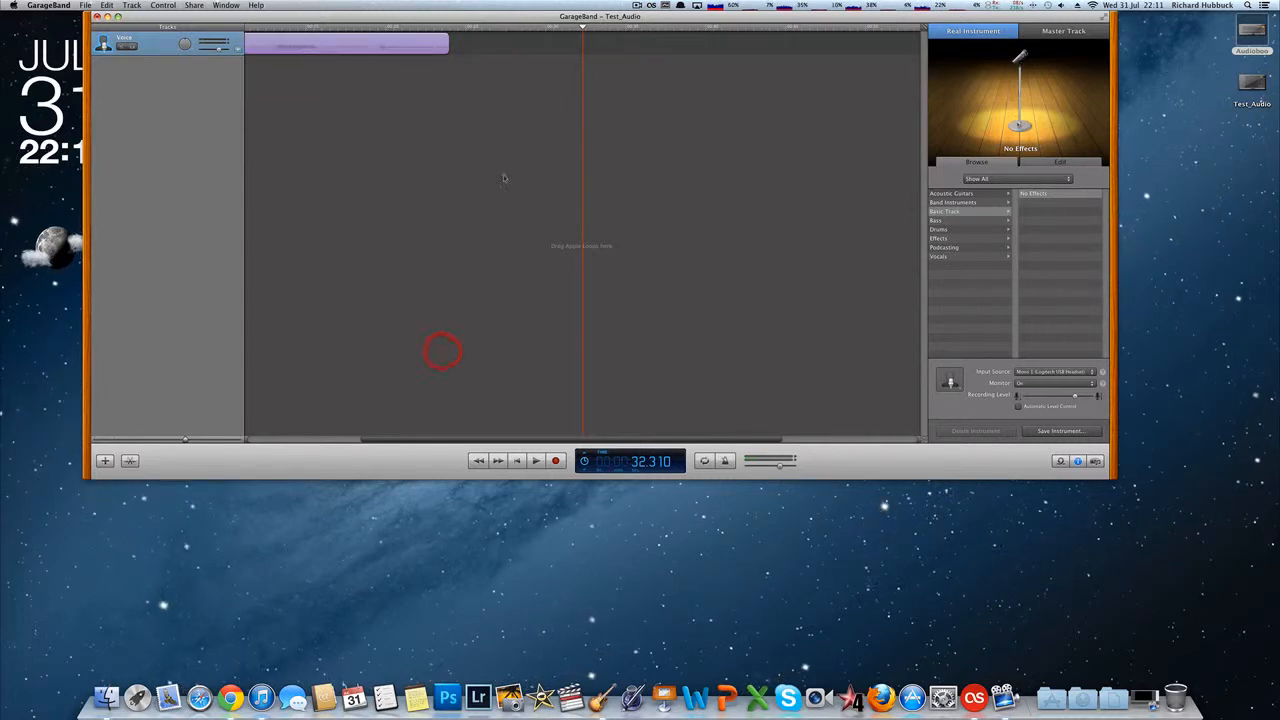
pyautogui.hotkey('ctrl', 'Right')
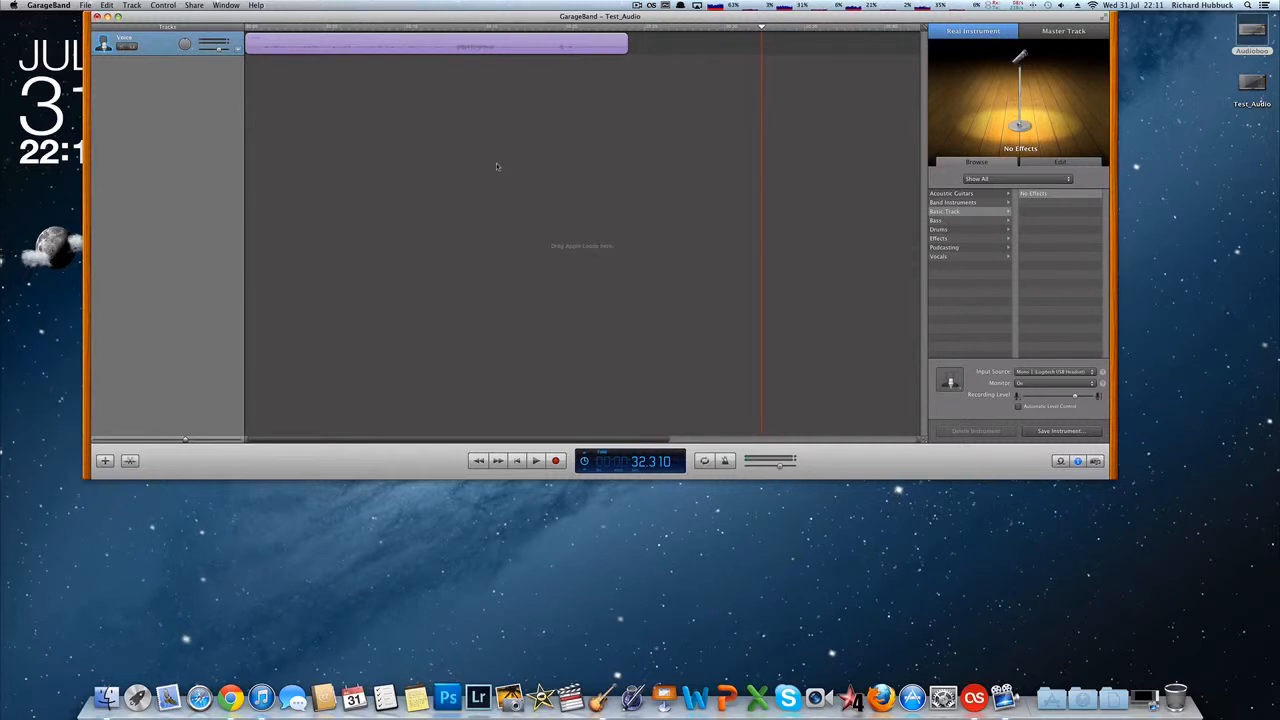
pyautogui.click(262, 29)
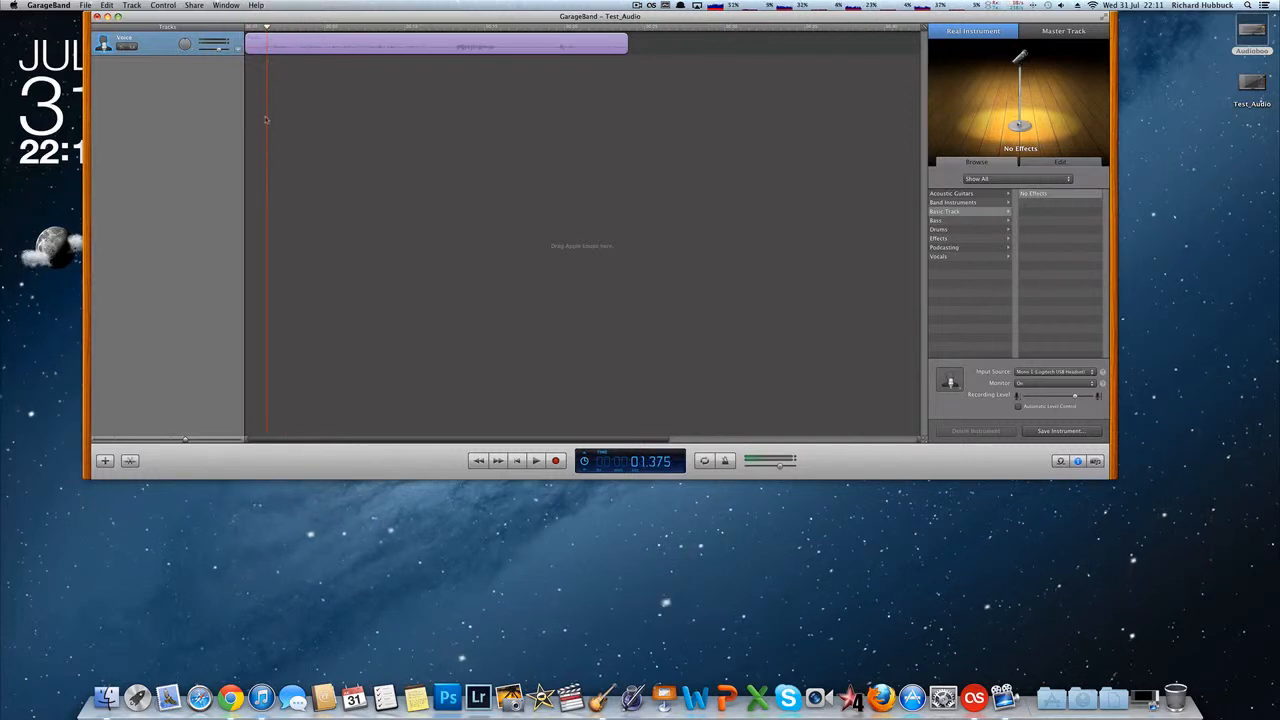
pyautogui.press('space')
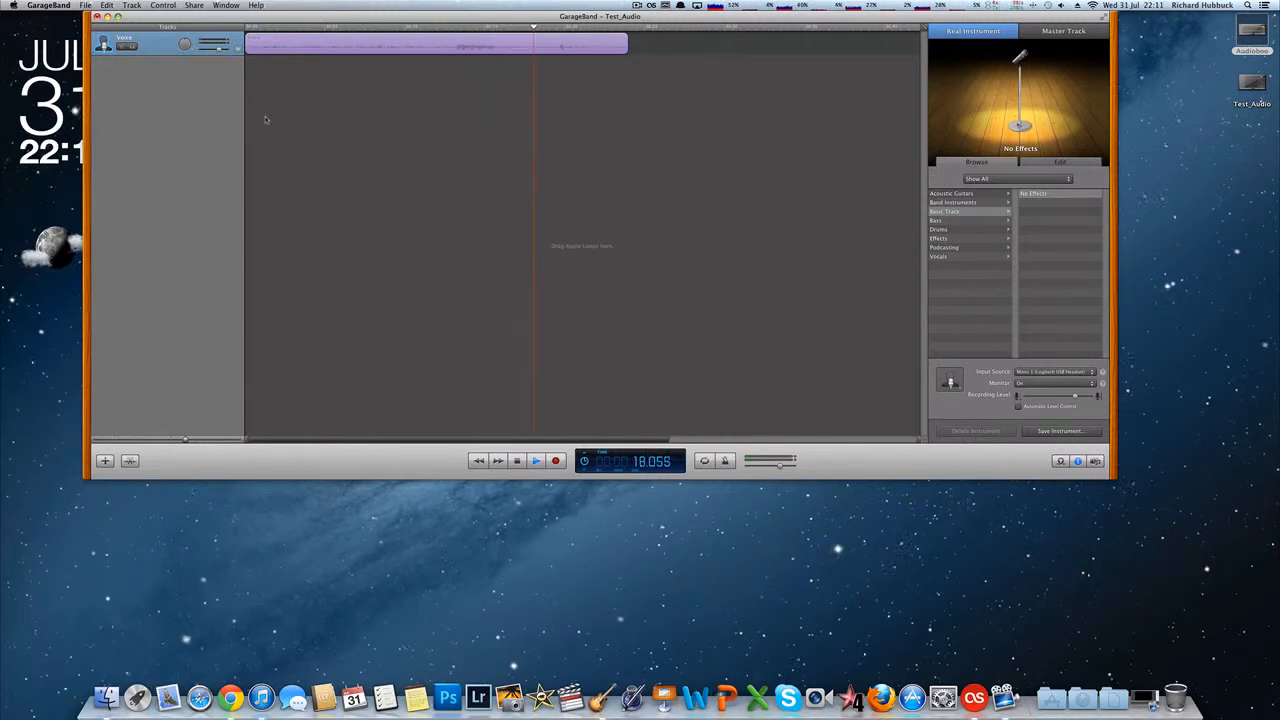
pyautogui.press('space')
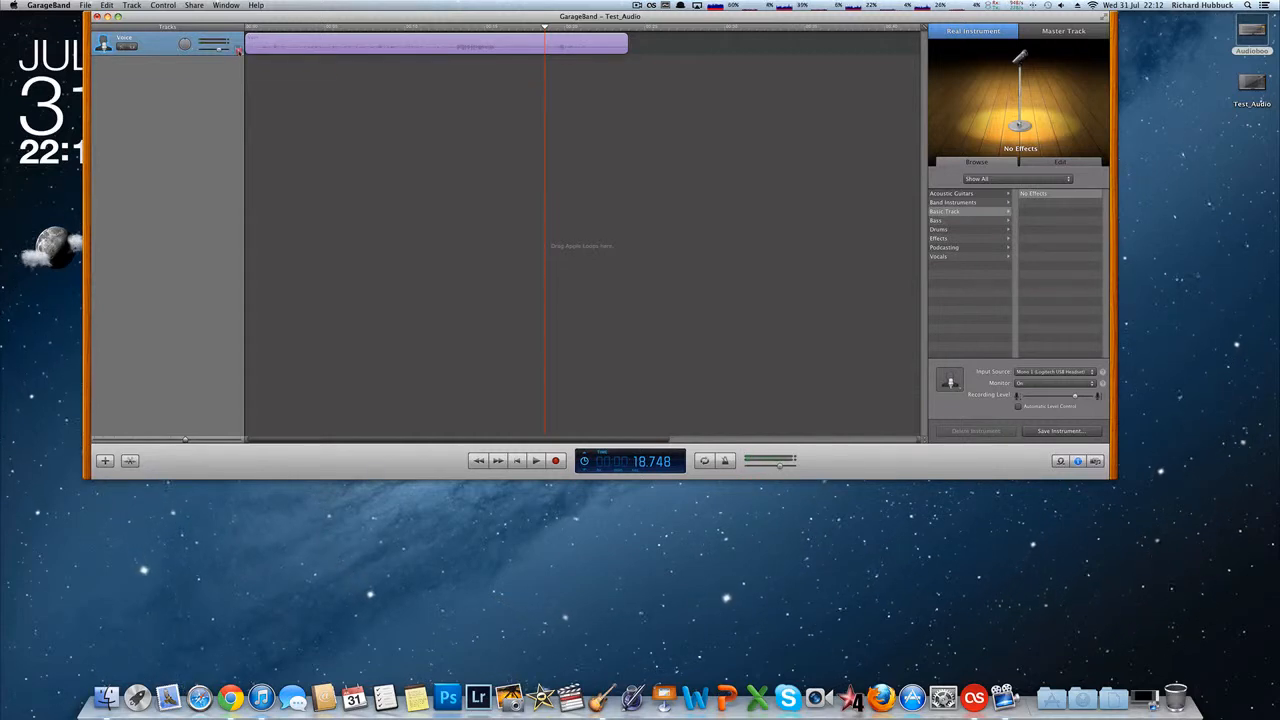
# - Show the Voice track's automation row and keep Track Volume as its parameter
pyautogui.click(238, 49)
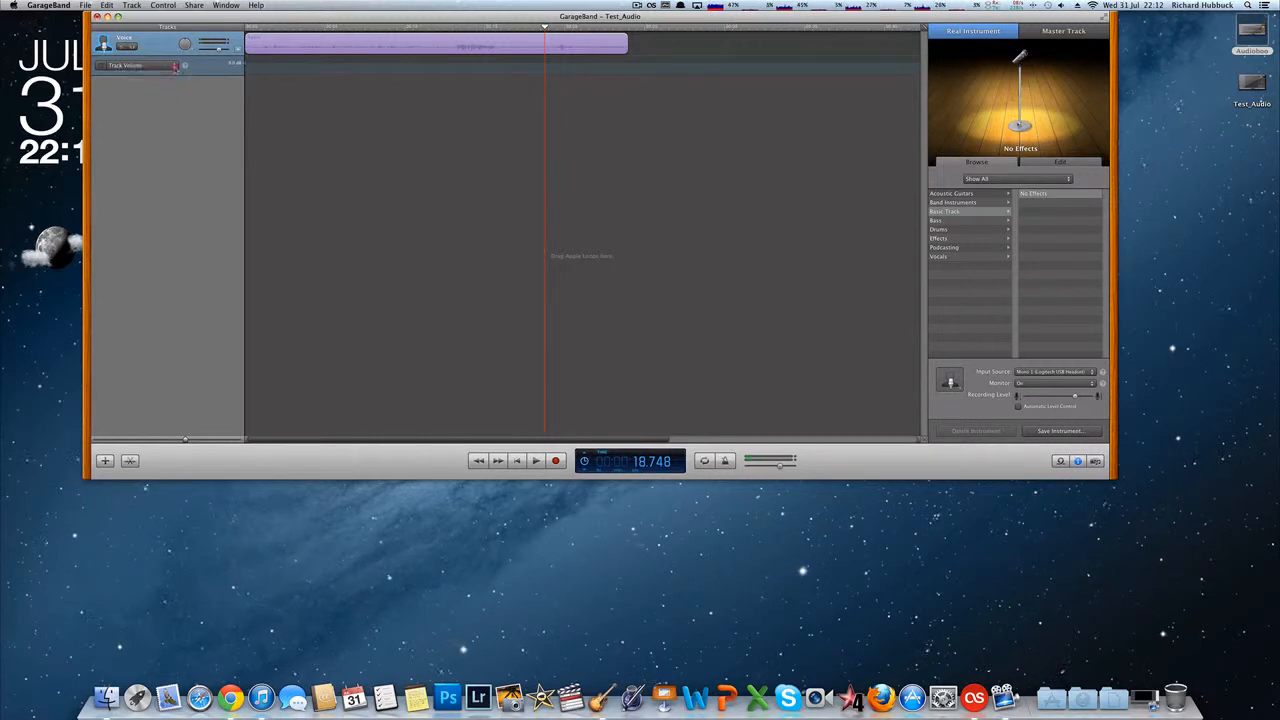
pyautogui.click(173, 66)
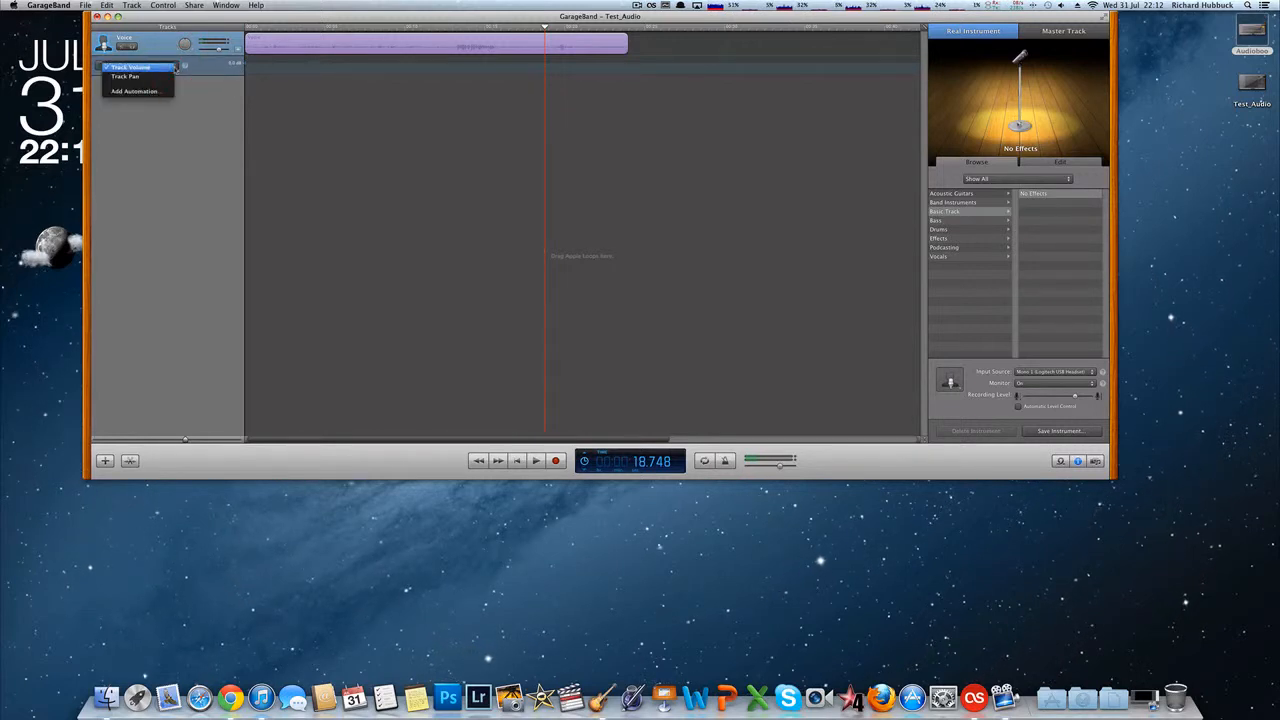
pyautogui.click(173, 67)
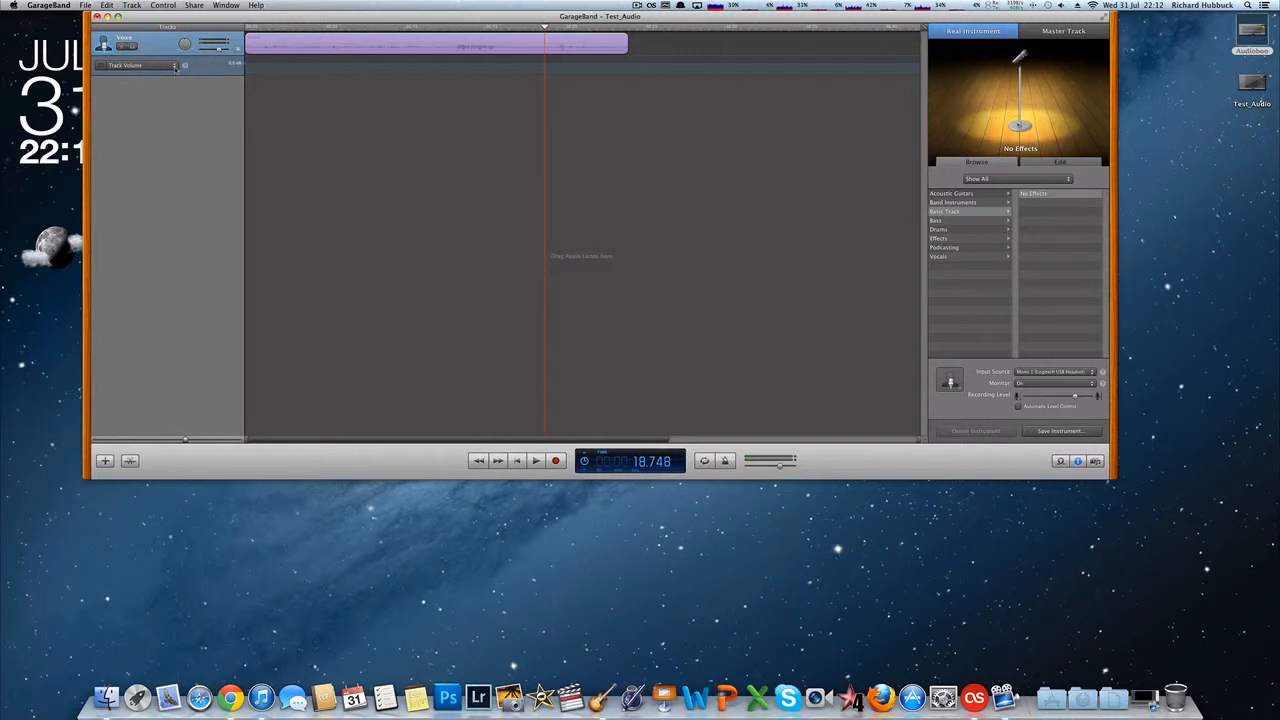
pyautogui.click(175, 67)
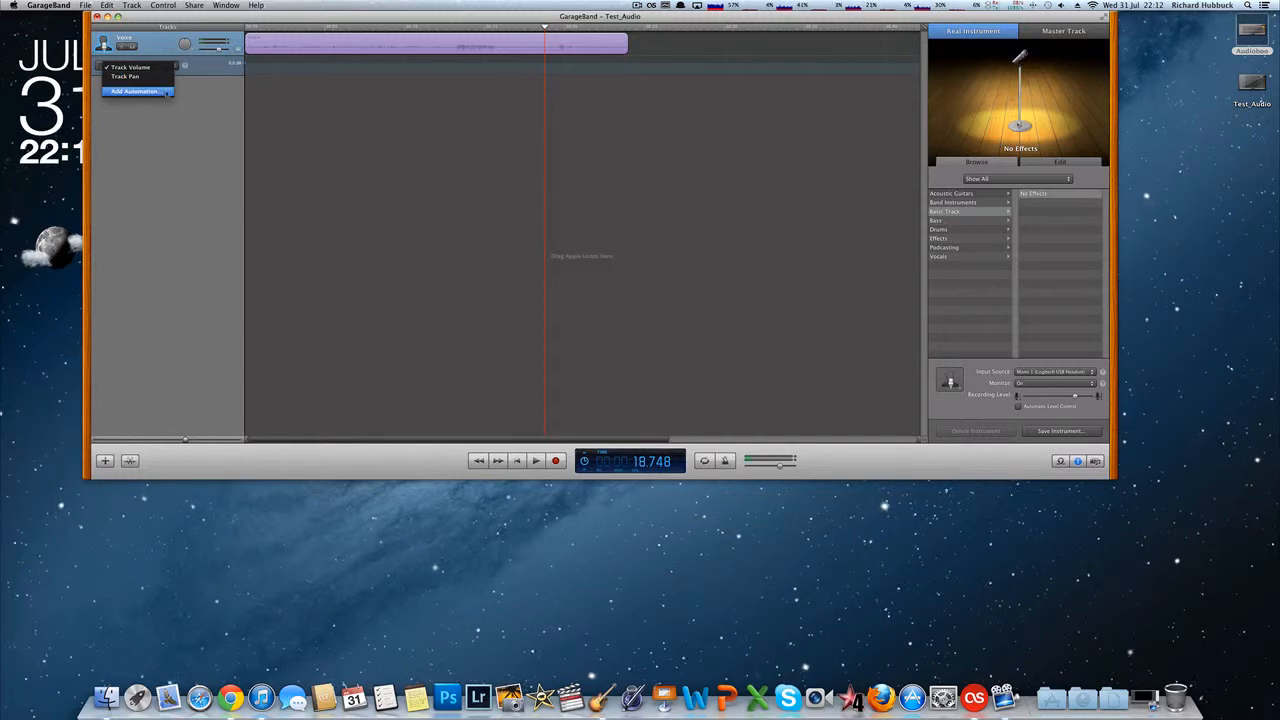
pyautogui.click(161, 68)
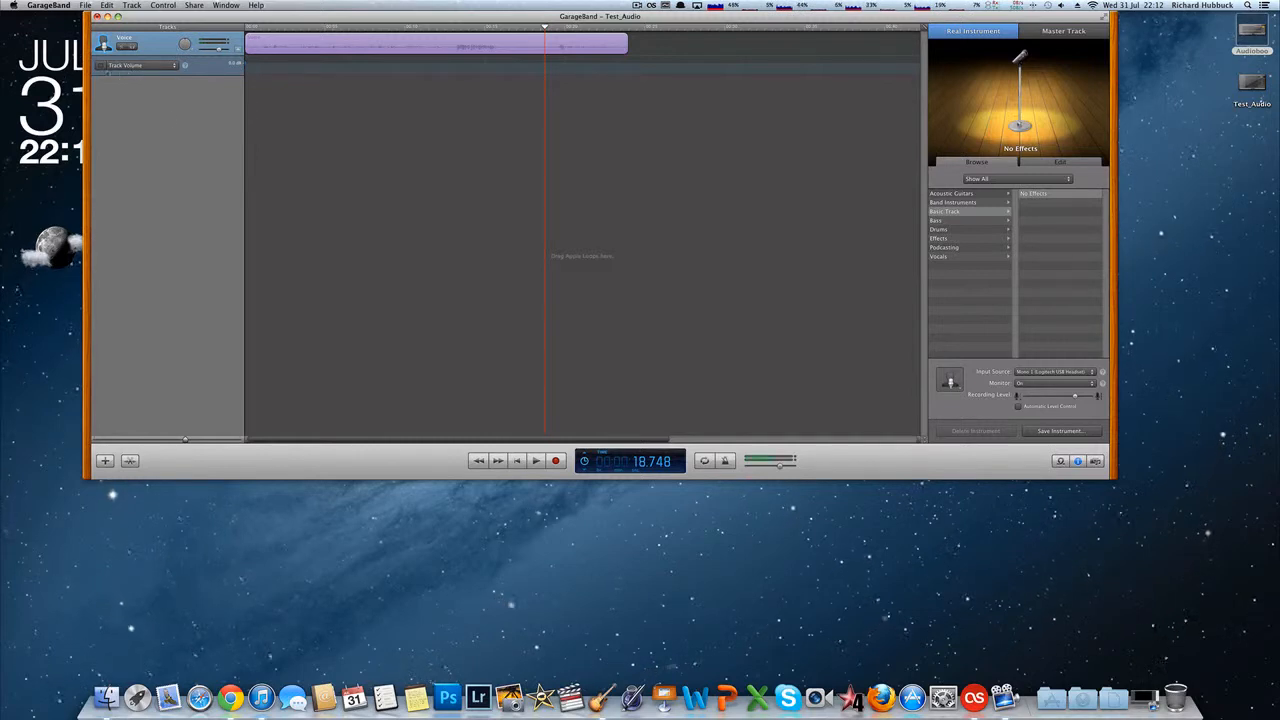
# - Set the Voice track's Monitor option to Off and enable its Track Volume automation
pyautogui.click(1018, 383)
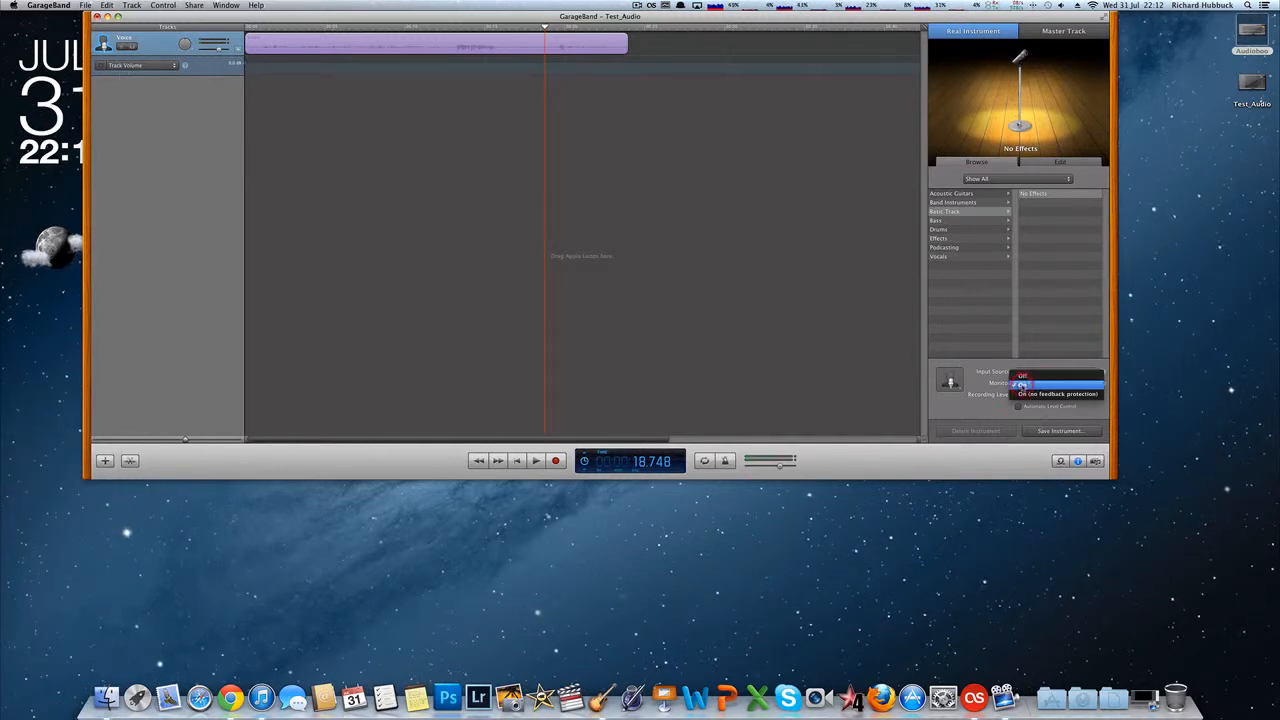
pyautogui.click(1028, 371)
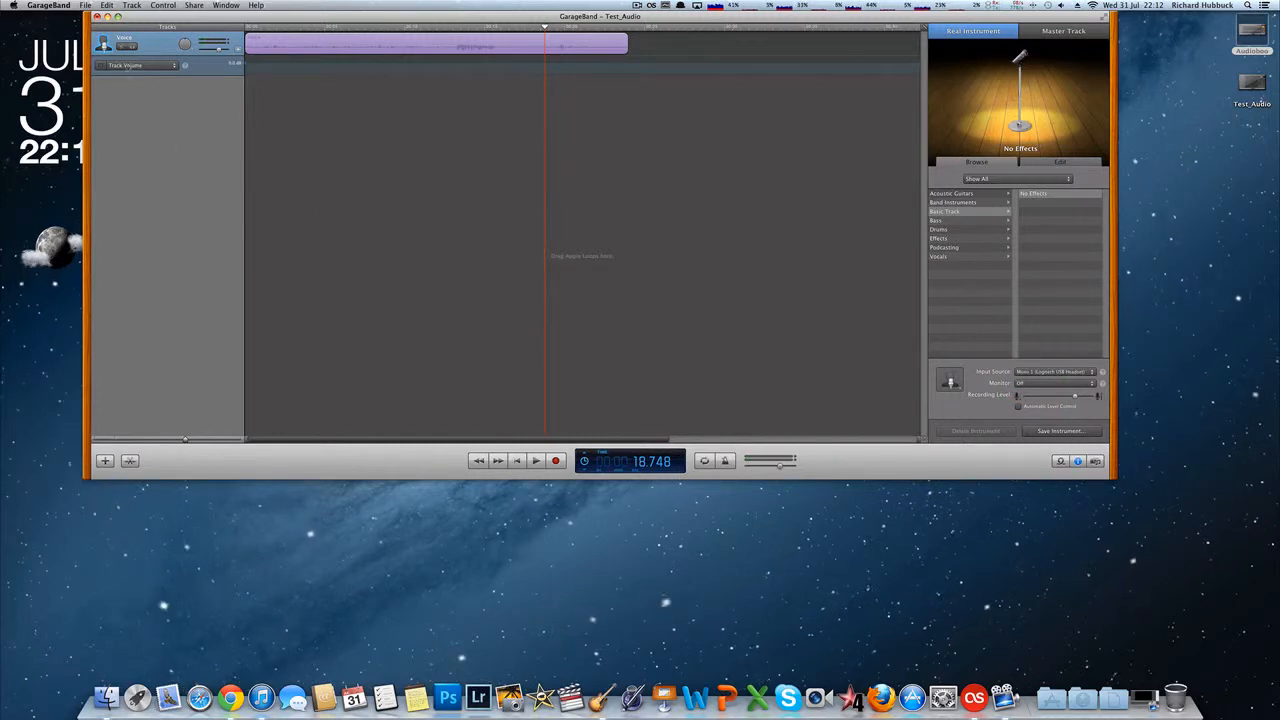
pyautogui.click(101, 66)
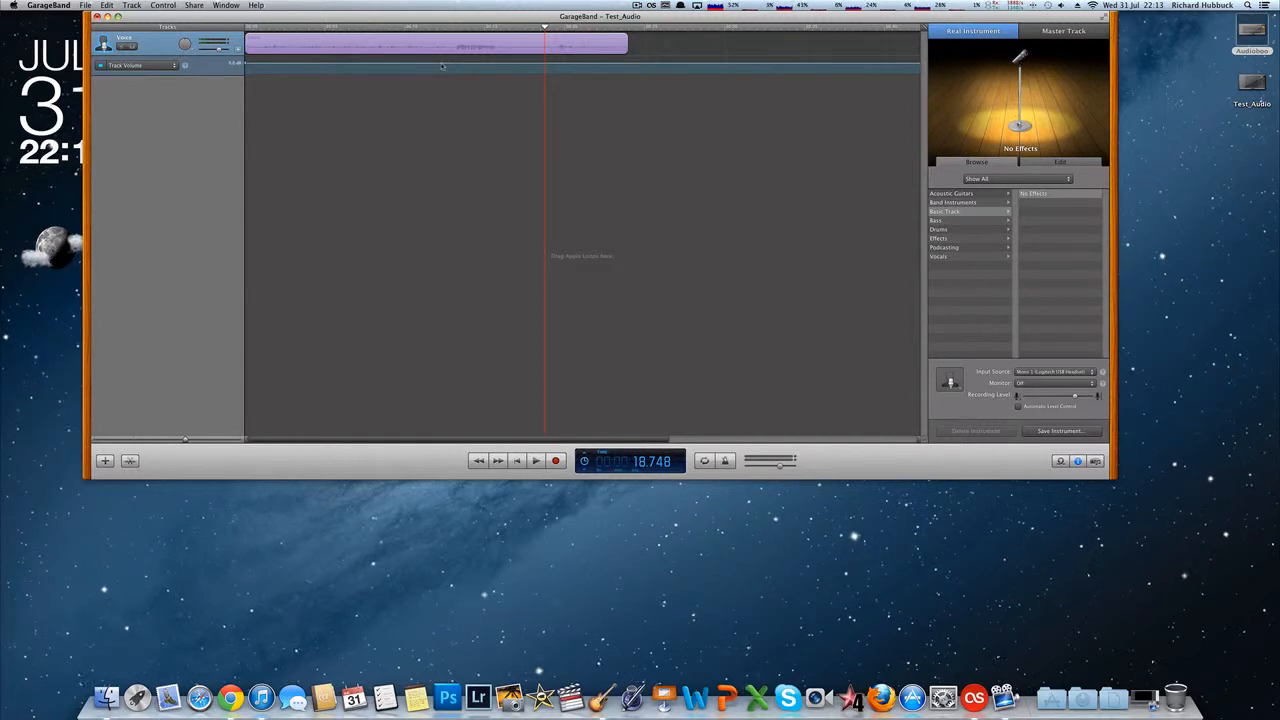
# - Add control points to the Voice track's volume curve and shape a dip beneath the loudest passage of the recording
pyautogui.click(451, 64)
pyautogui.click(451, 64)
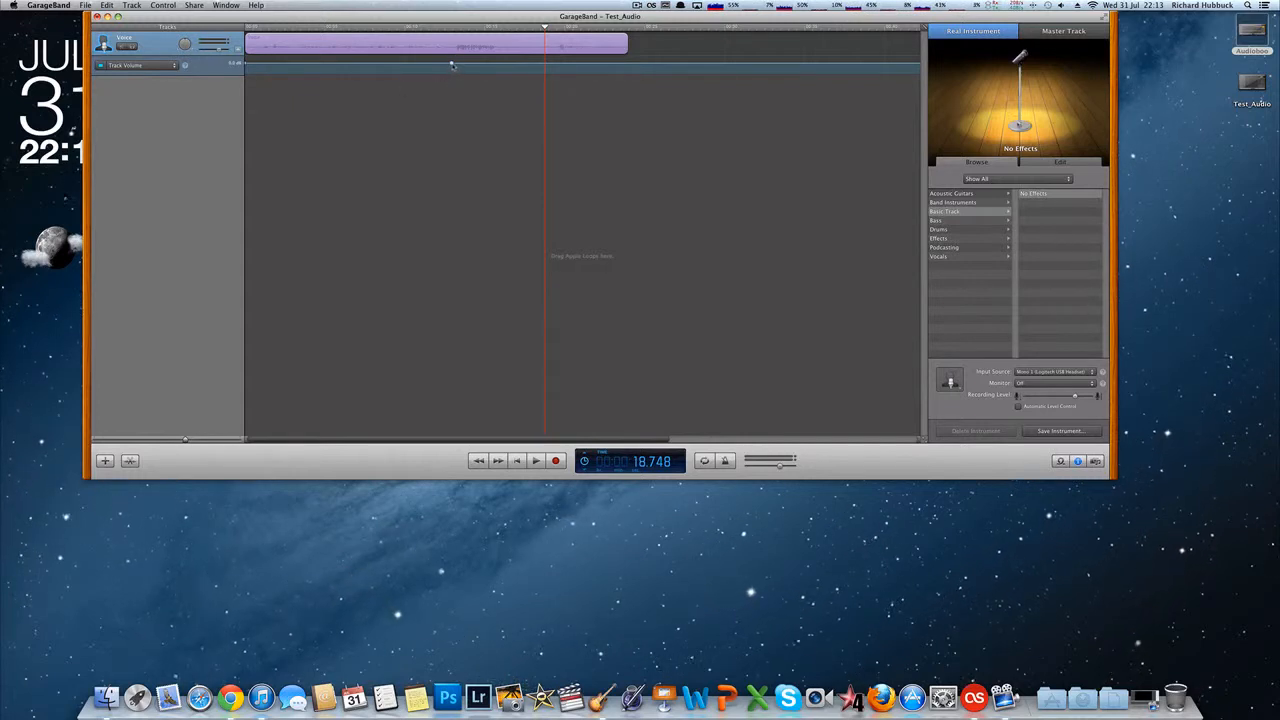
pyautogui.click(502, 64)
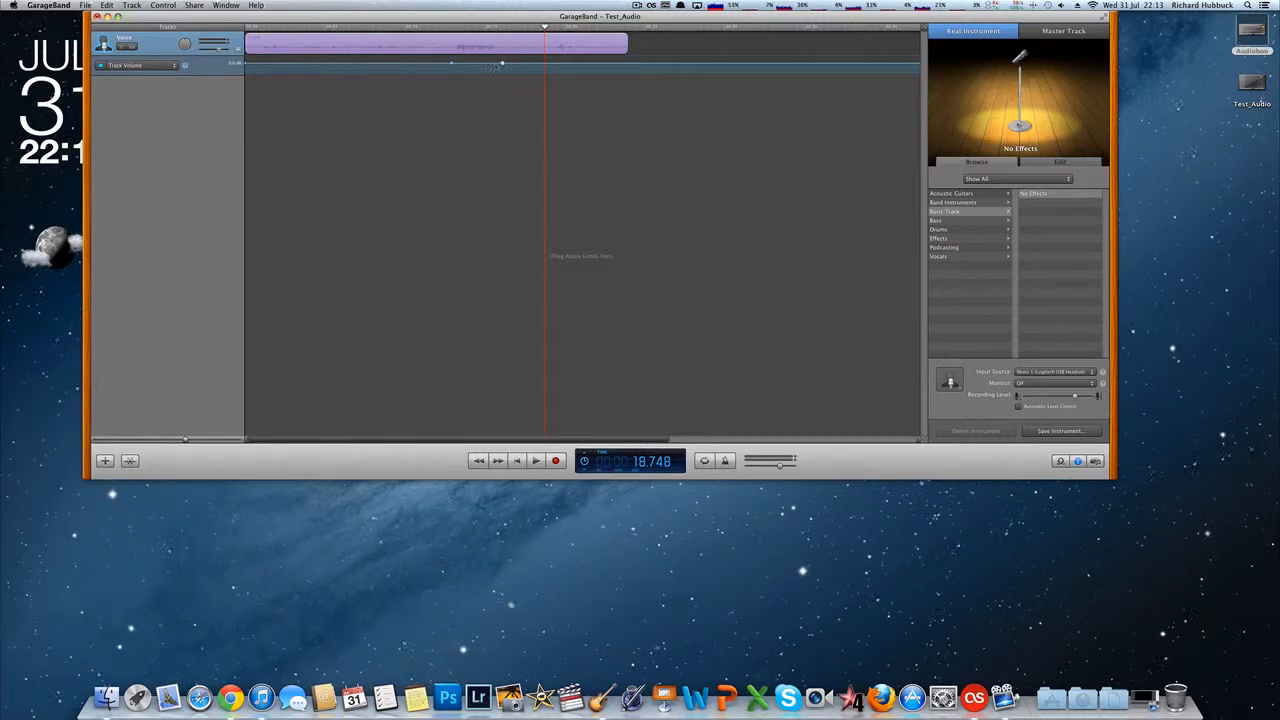
pyautogui.moveTo(502, 63)
pyautogui.mouseDown()
pyautogui.moveTo(490, 68)
pyautogui.moveTo(503, 67)
pyautogui.mouseUp()
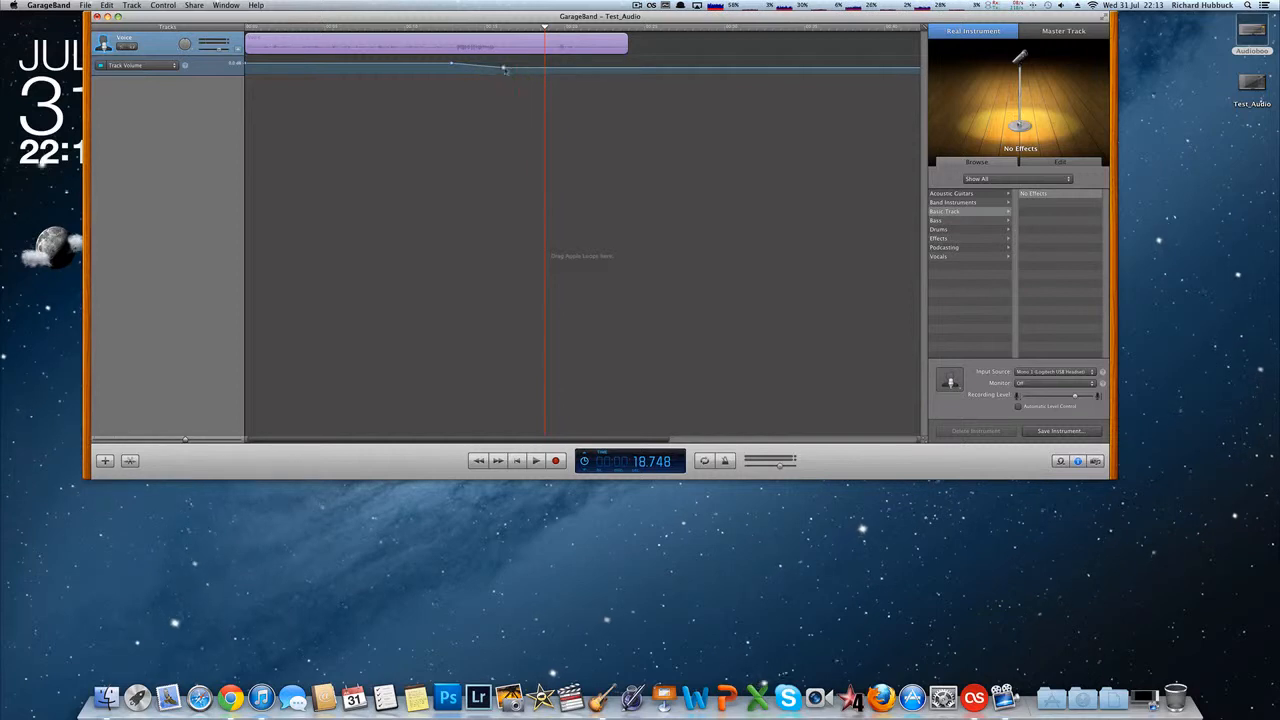
pyautogui.click(445, 64)
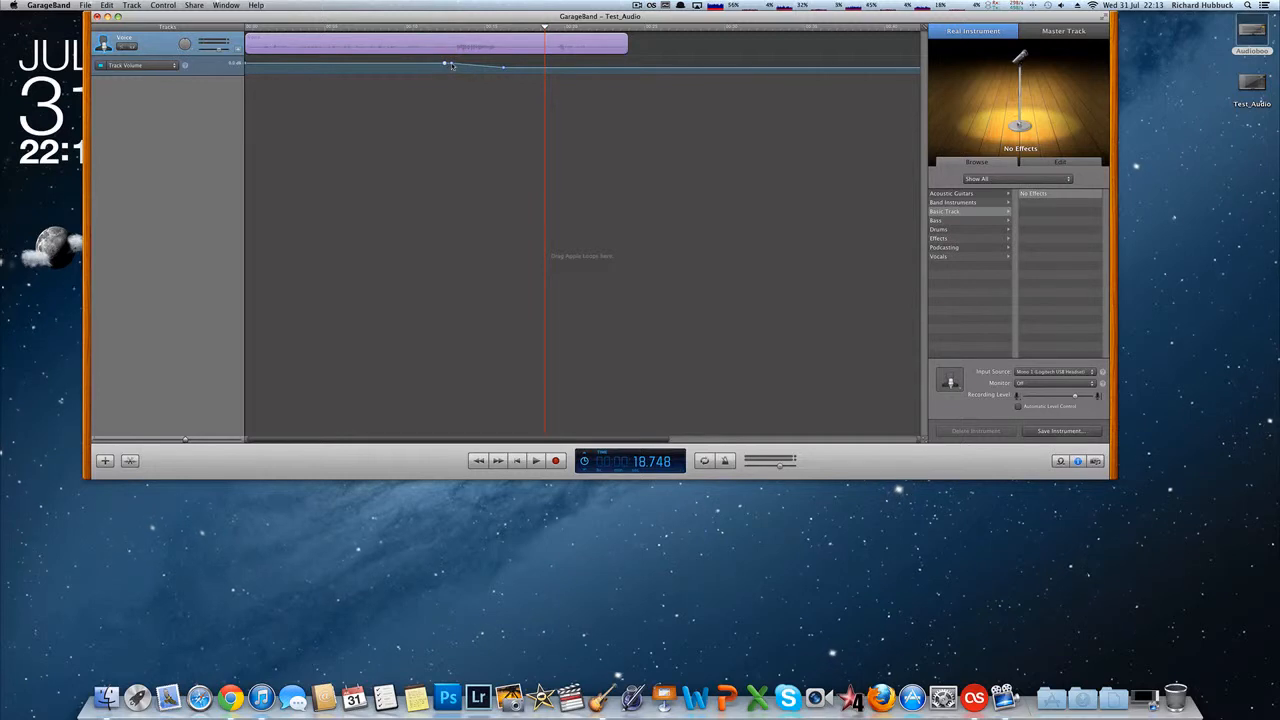
pyautogui.moveTo(452, 66); pyautogui.dragTo(455, 70)
pyautogui.moveTo(507, 68); pyautogui.dragTo(507, 64)
# - Set the Voice track's Monitor option to On and play the recording through the volume dip from about 10.9 seconds
pyautogui.click(420, 26)
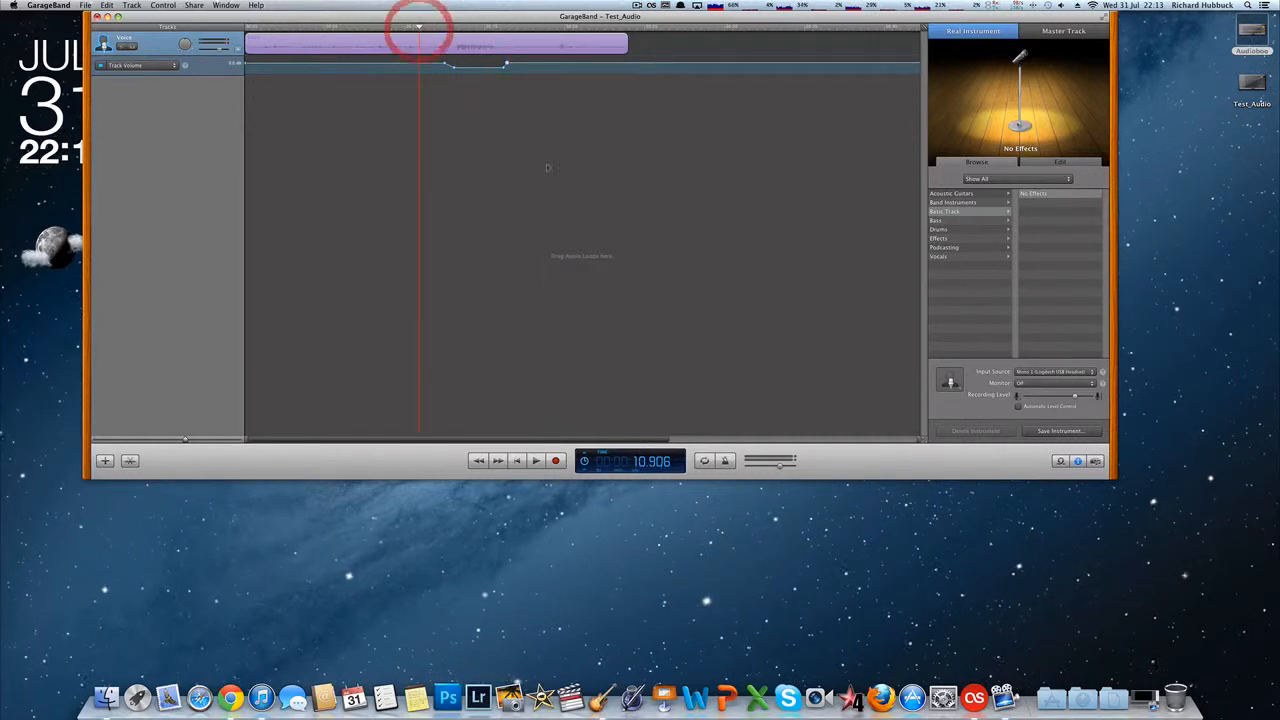
pyautogui.click(1046, 383)
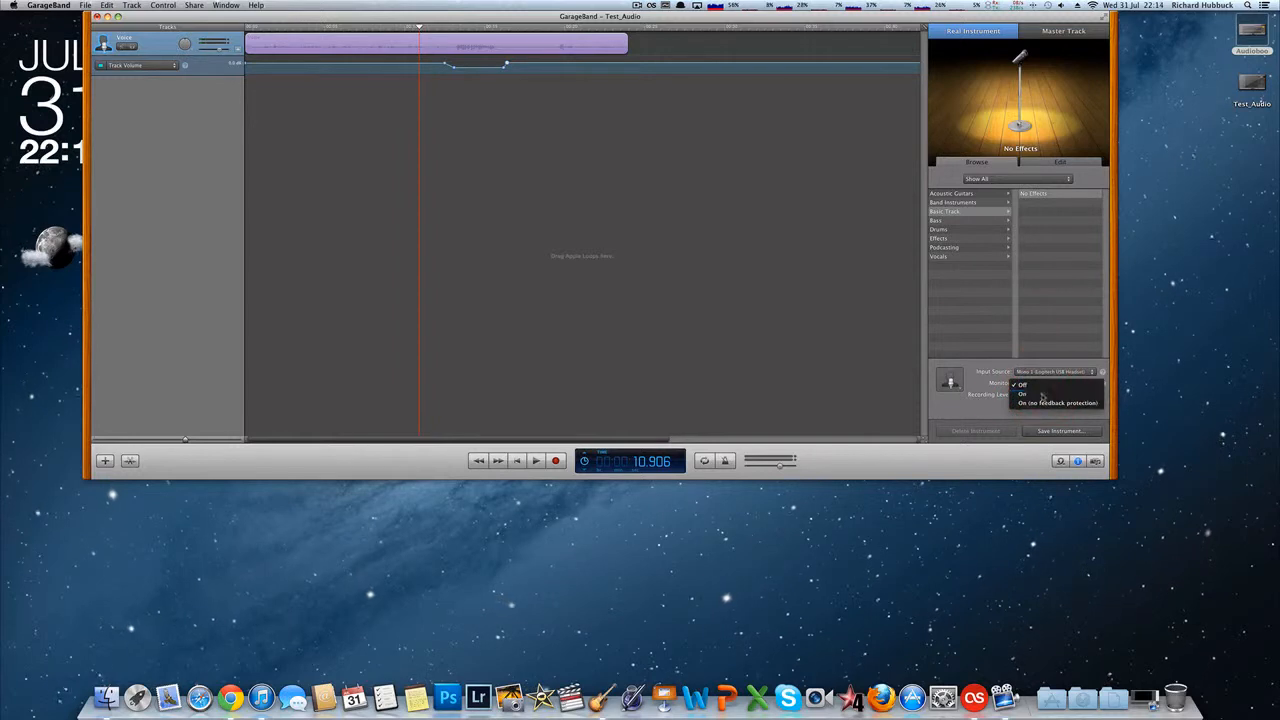
pyautogui.click(1043, 395)
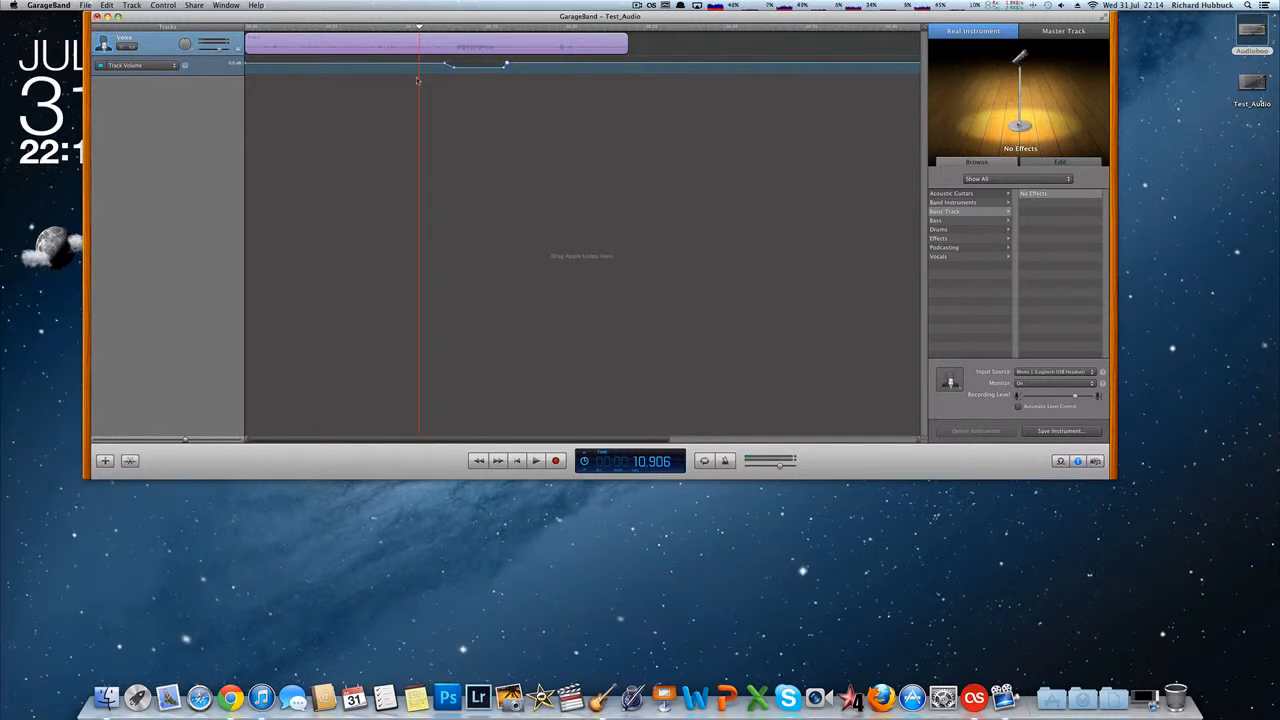
pyautogui.press('space')
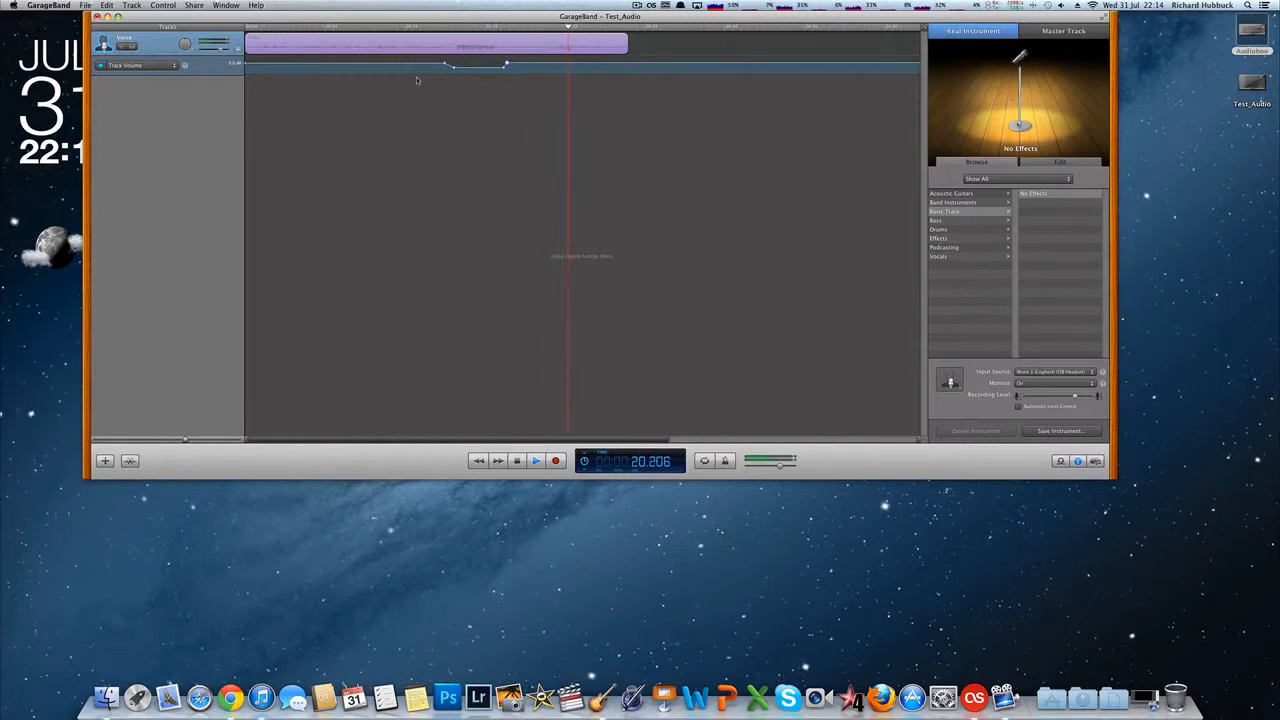
pyautogui.press('space')
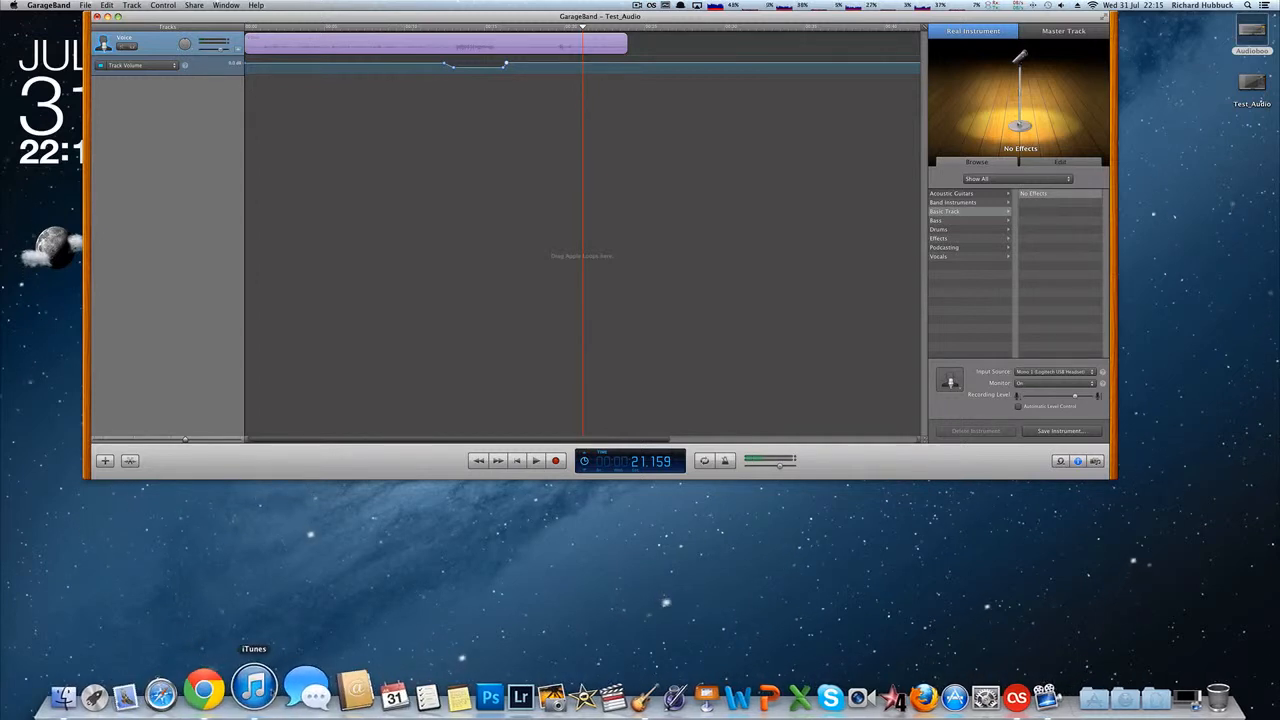
# - Switch to iTunes and add the ACOUSTIC SOUNDS song BIRD IN HAND to the GarageBand timeline as a new track below Voice
pyautogui.click(254, 688)
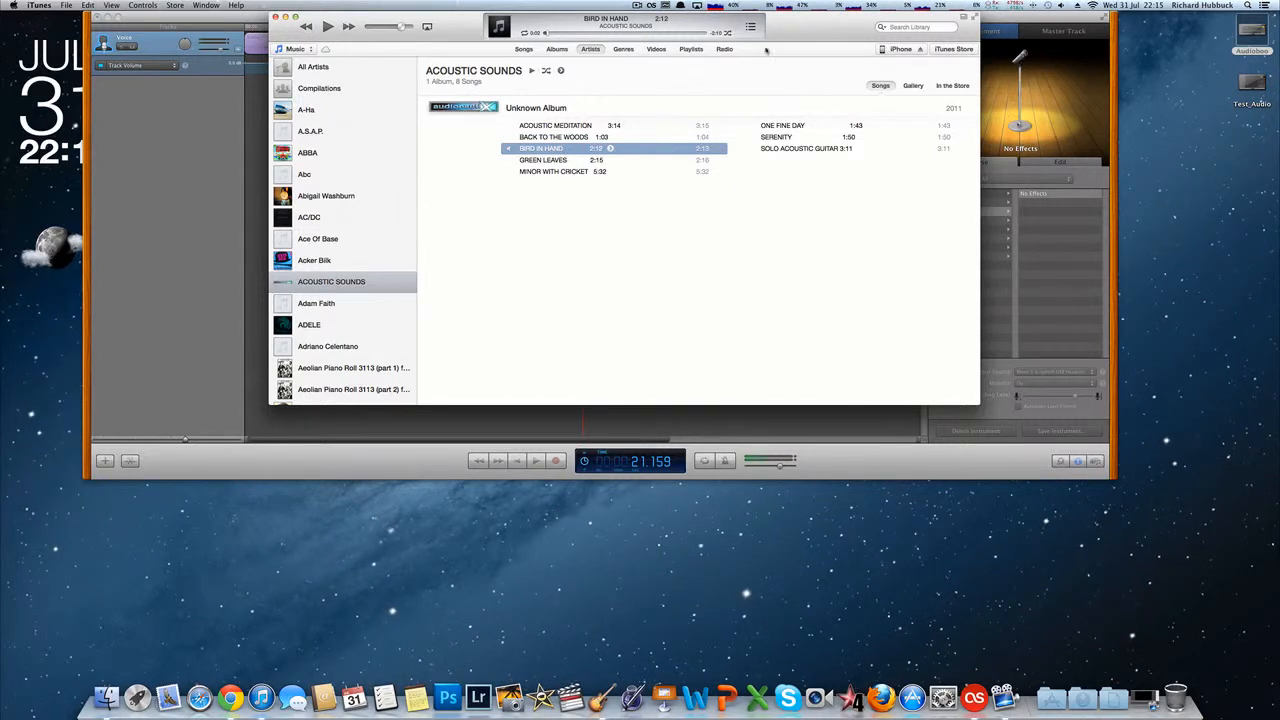
pyautogui.moveTo(766, 50); pyautogui.dragTo(1262, 73)
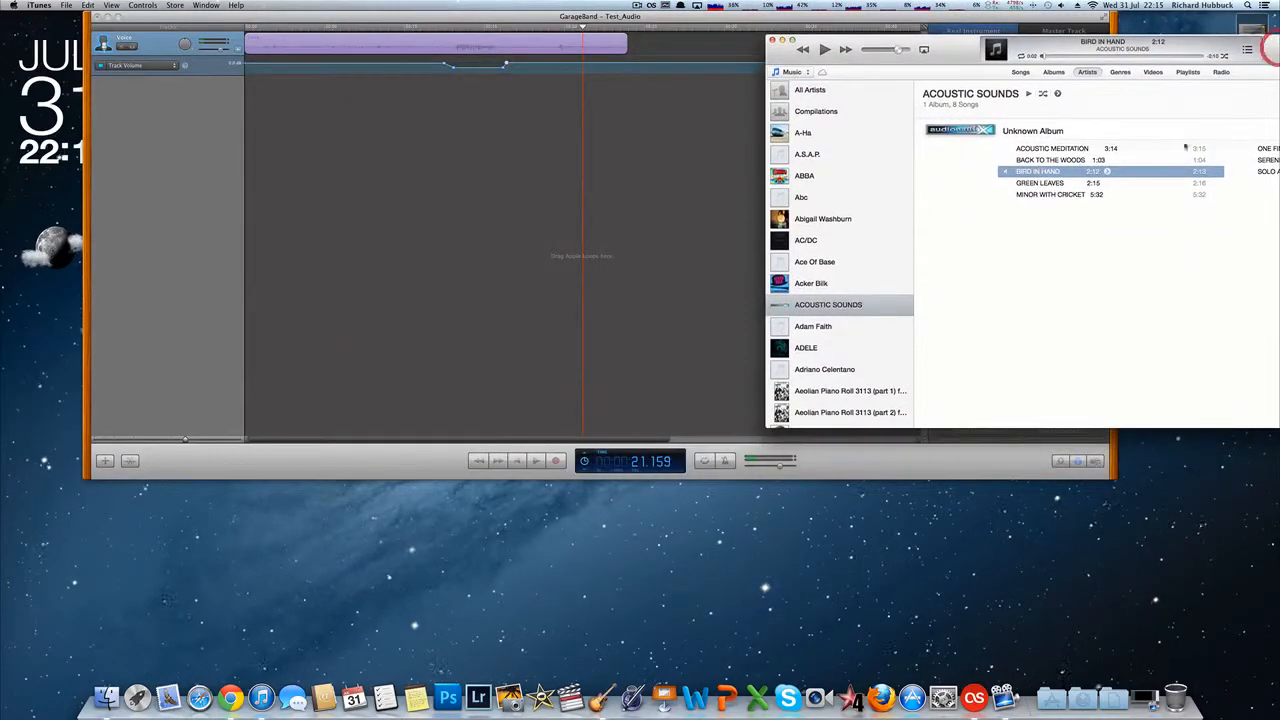
pyautogui.doubleClick(972, 47)
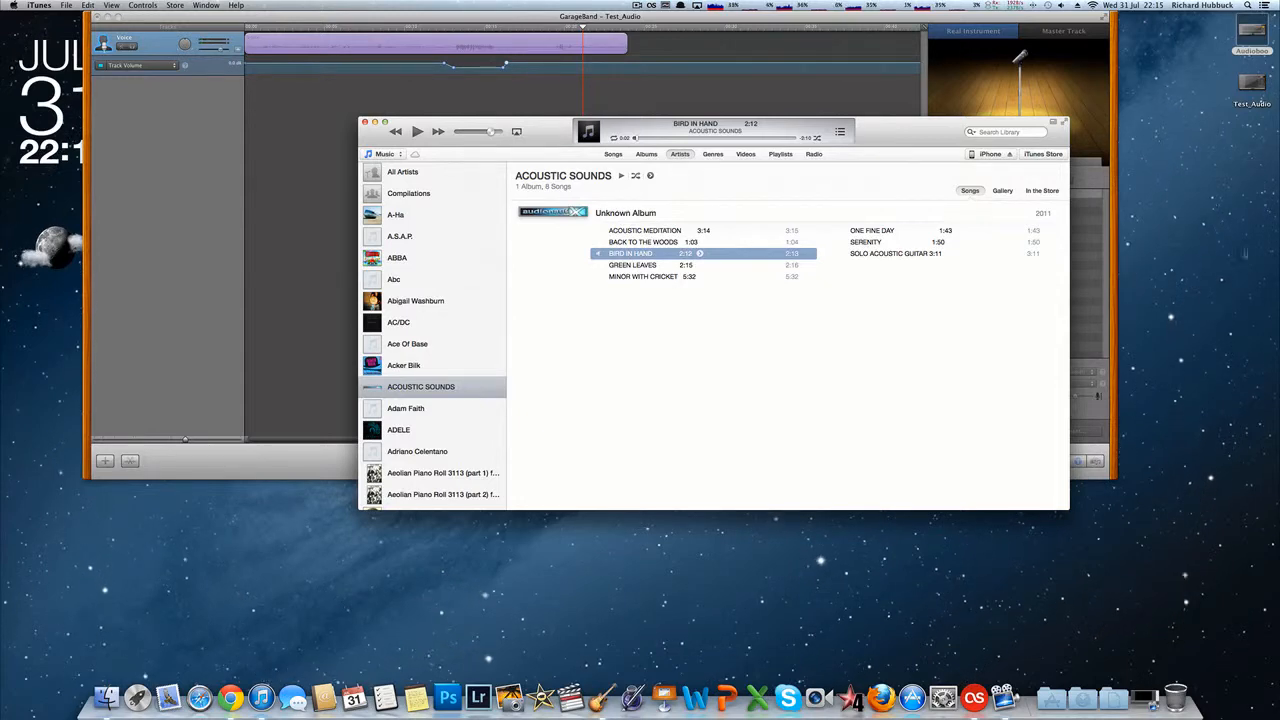
pyautogui.moveTo(549, 127); pyautogui.dragTo(972, 100)
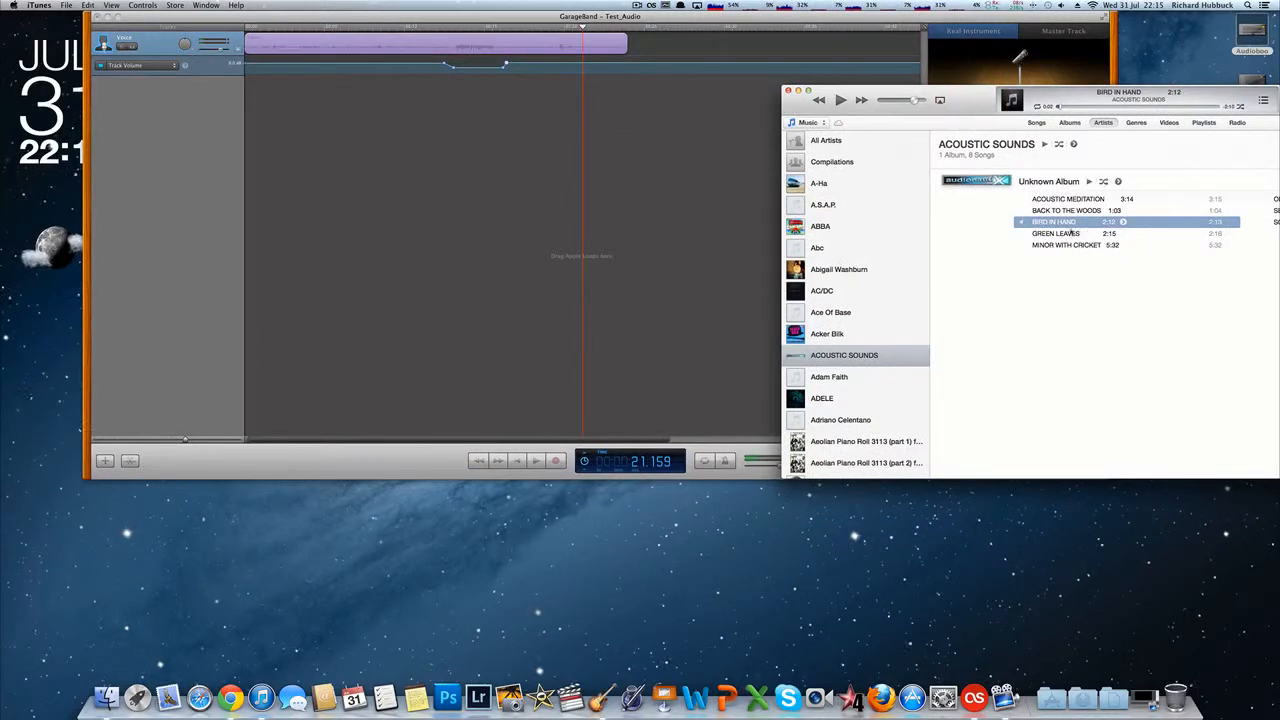
pyautogui.click(1025, 226)
pyautogui.moveTo(1025, 226); pyautogui.dragTo(266, 201)
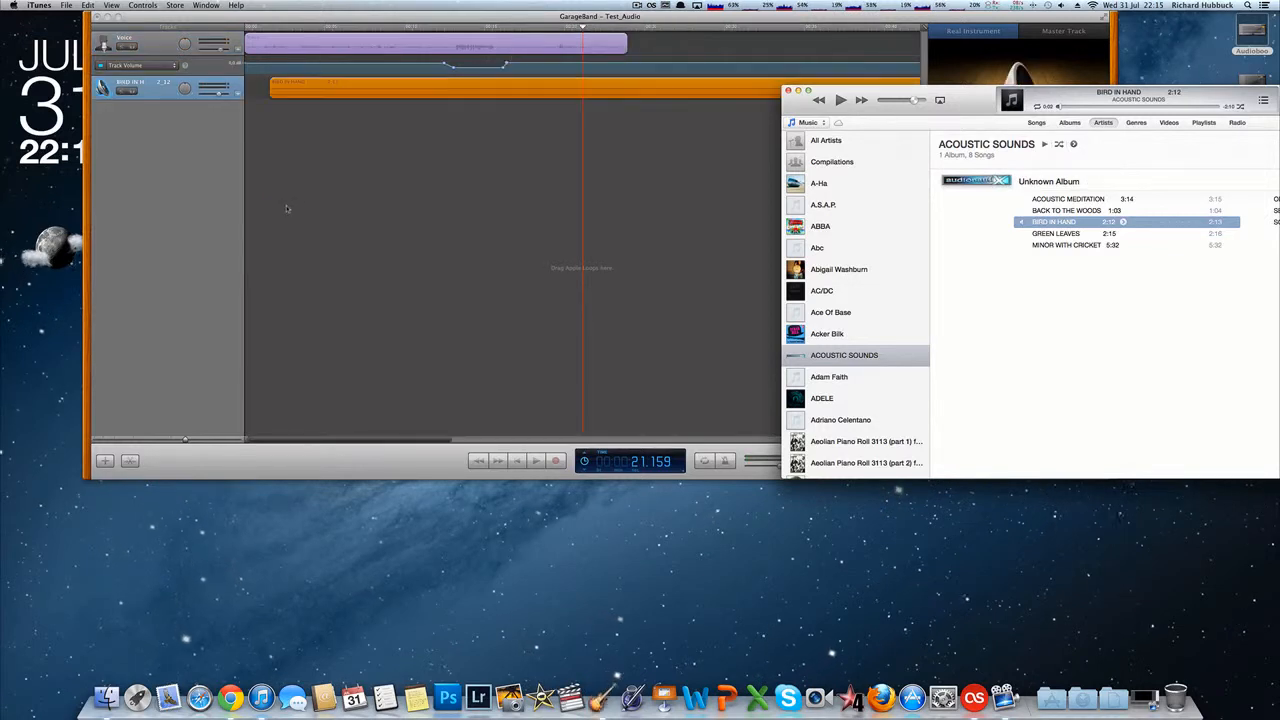
# - Switch to GarageBand, set the BIRD IN HAND track's Monitor option to On and check the Voice track's Monitor setting too
pyautogui.click(653, 294)
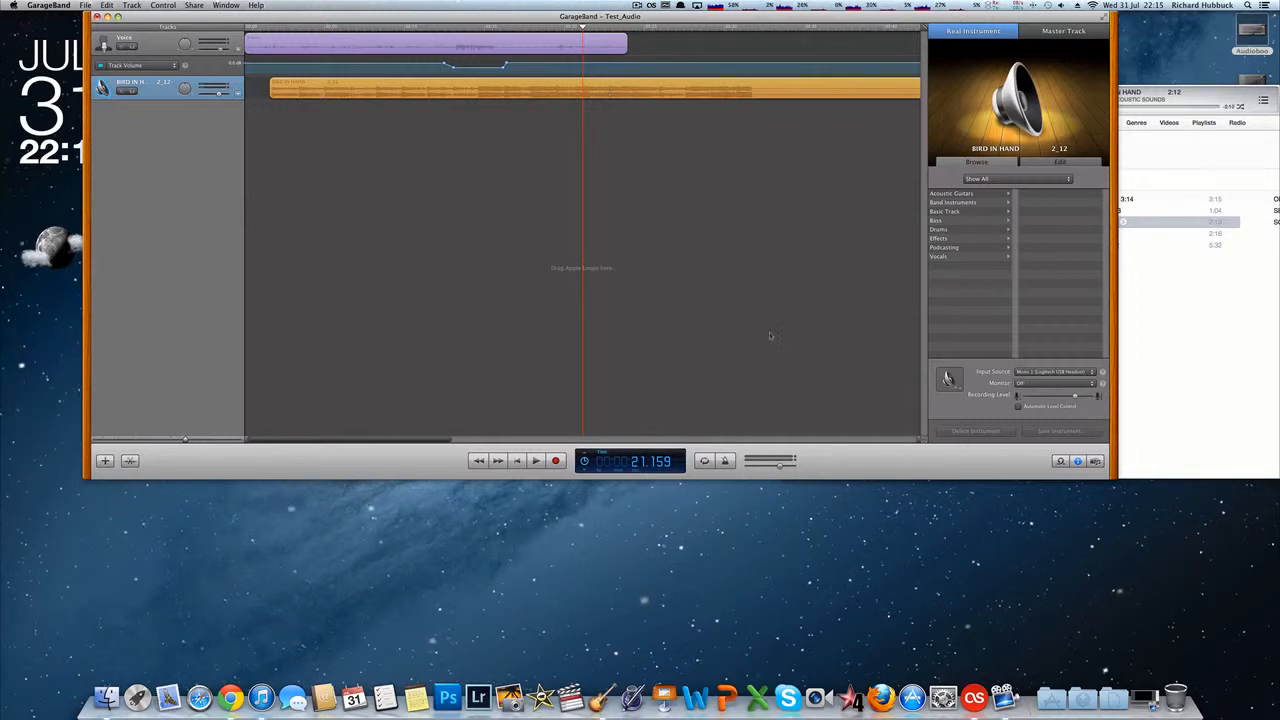
pyautogui.click(1036, 384)
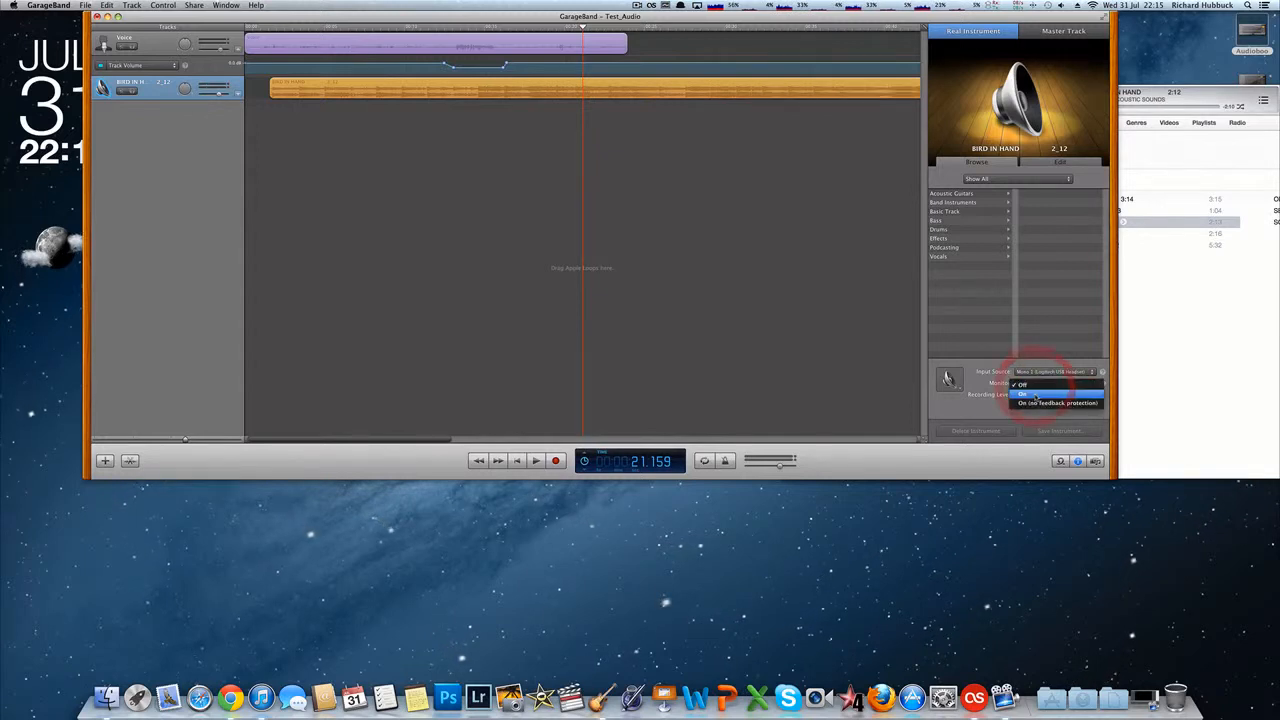
pyautogui.click(1040, 394)
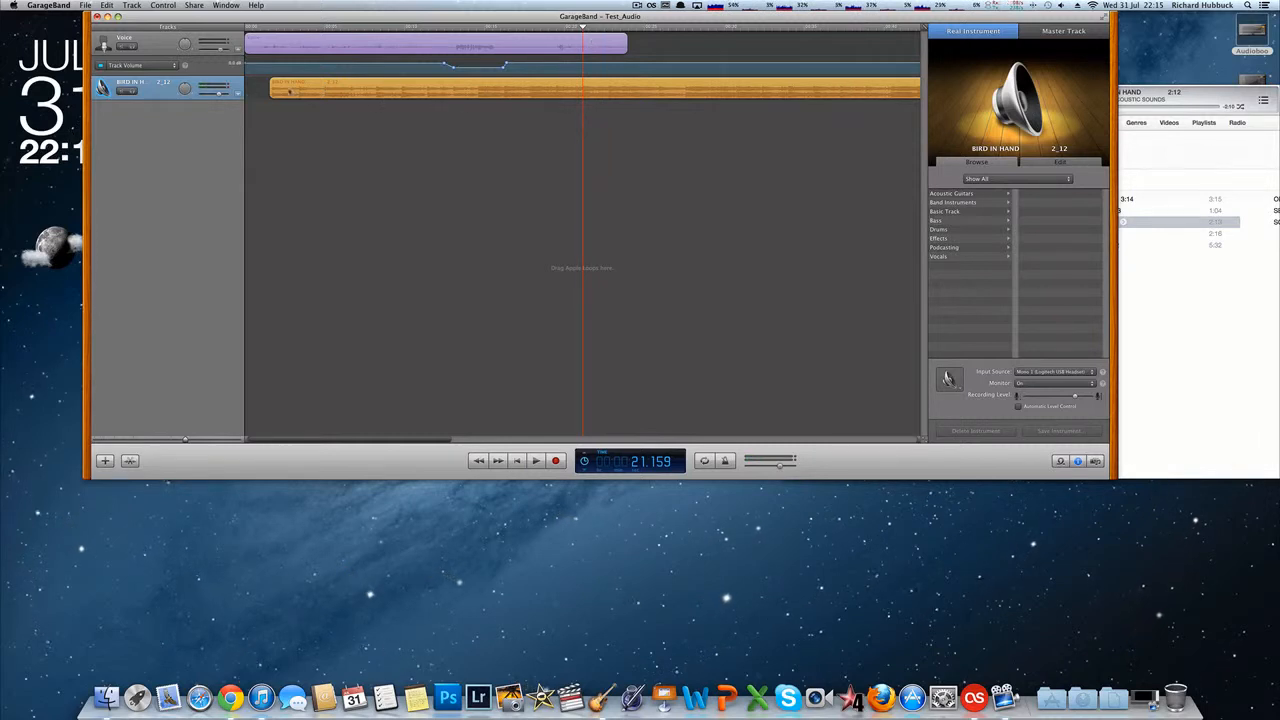
pyautogui.click(150, 45)
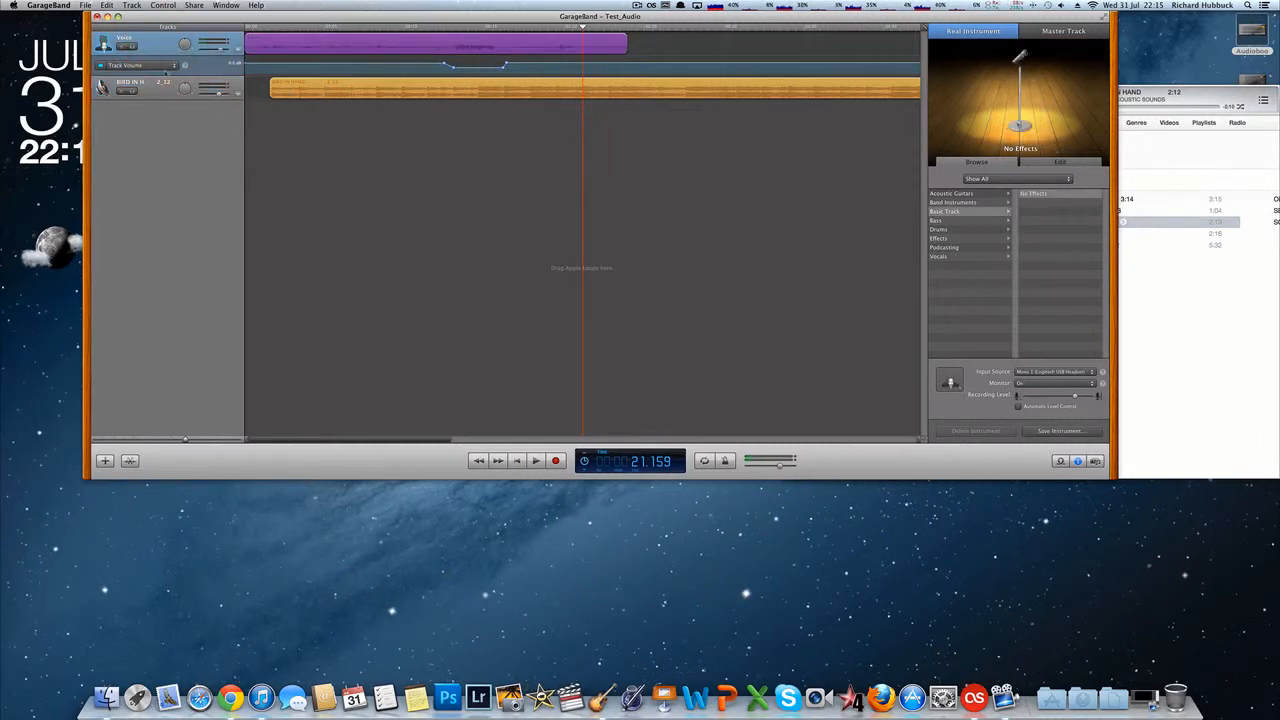
pyautogui.click(166, 94)
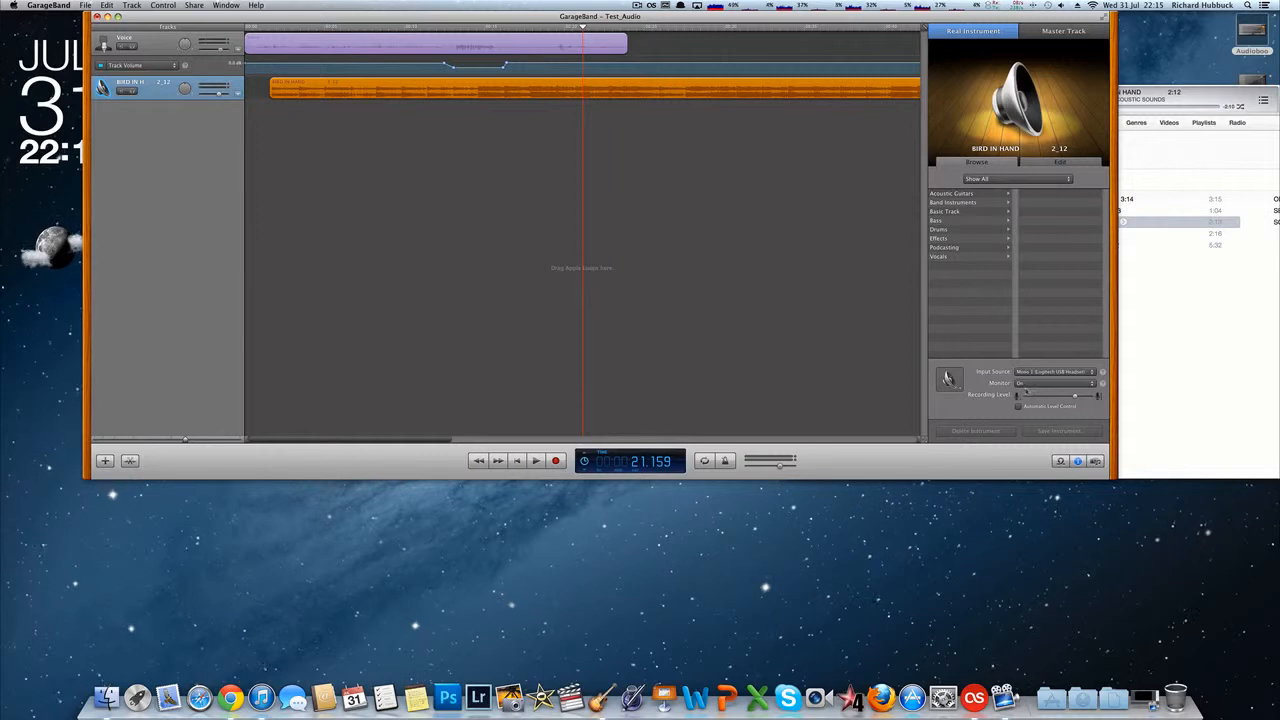
pyautogui.click(165, 45)
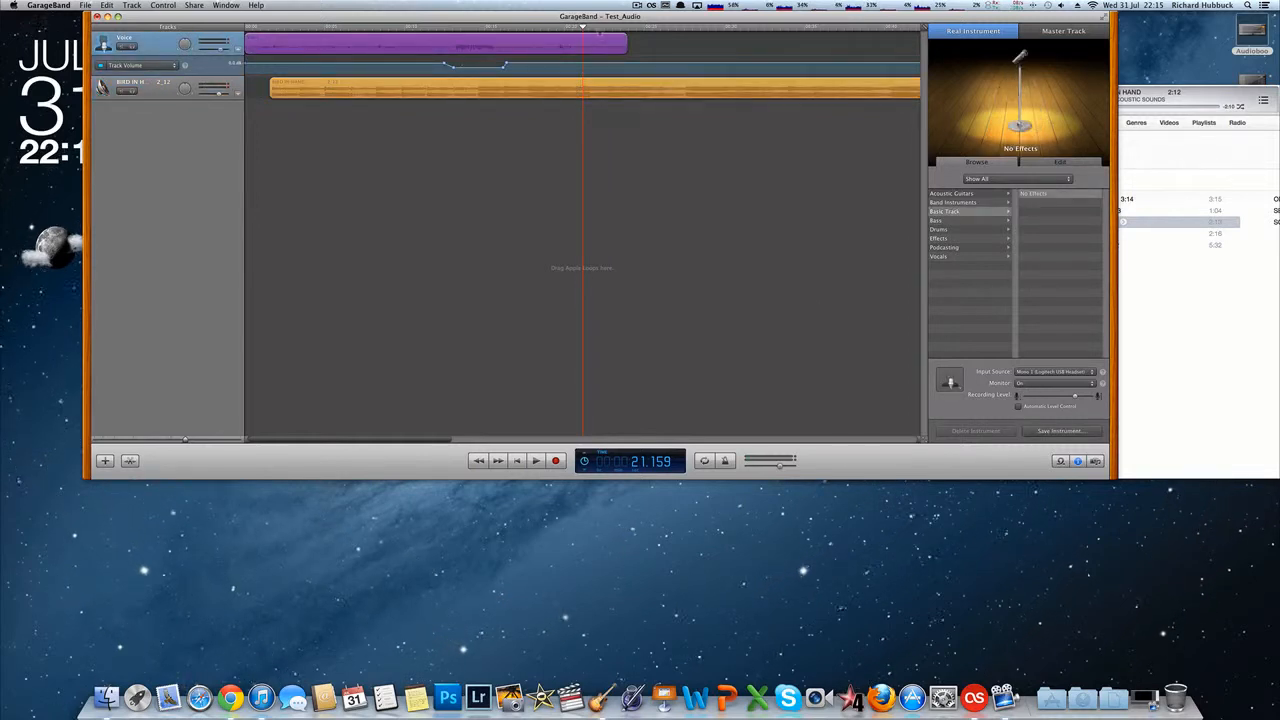
# - Move the BIRD IN HAND region to the very start of the timeline and play the opening with the voice
pyautogui.click(597, 92)
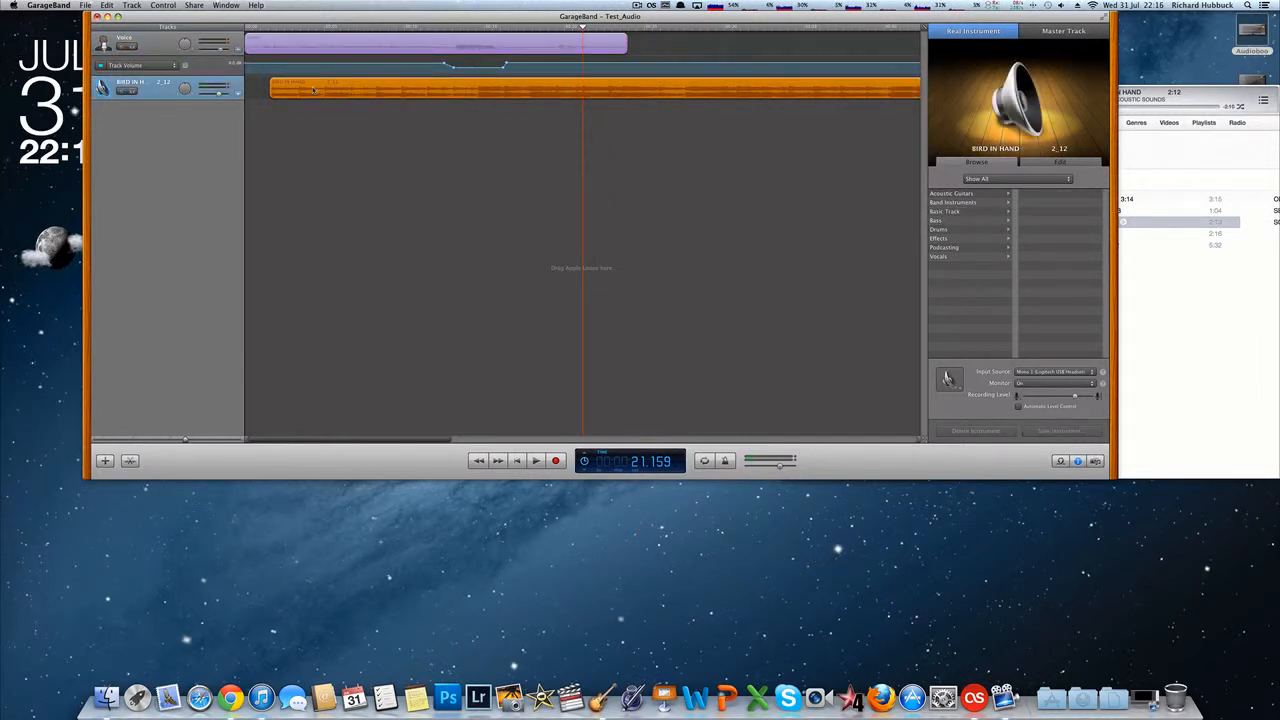
pyautogui.moveTo(442, 92); pyautogui.dragTo(417, 91)
pyautogui.click(258, 30)
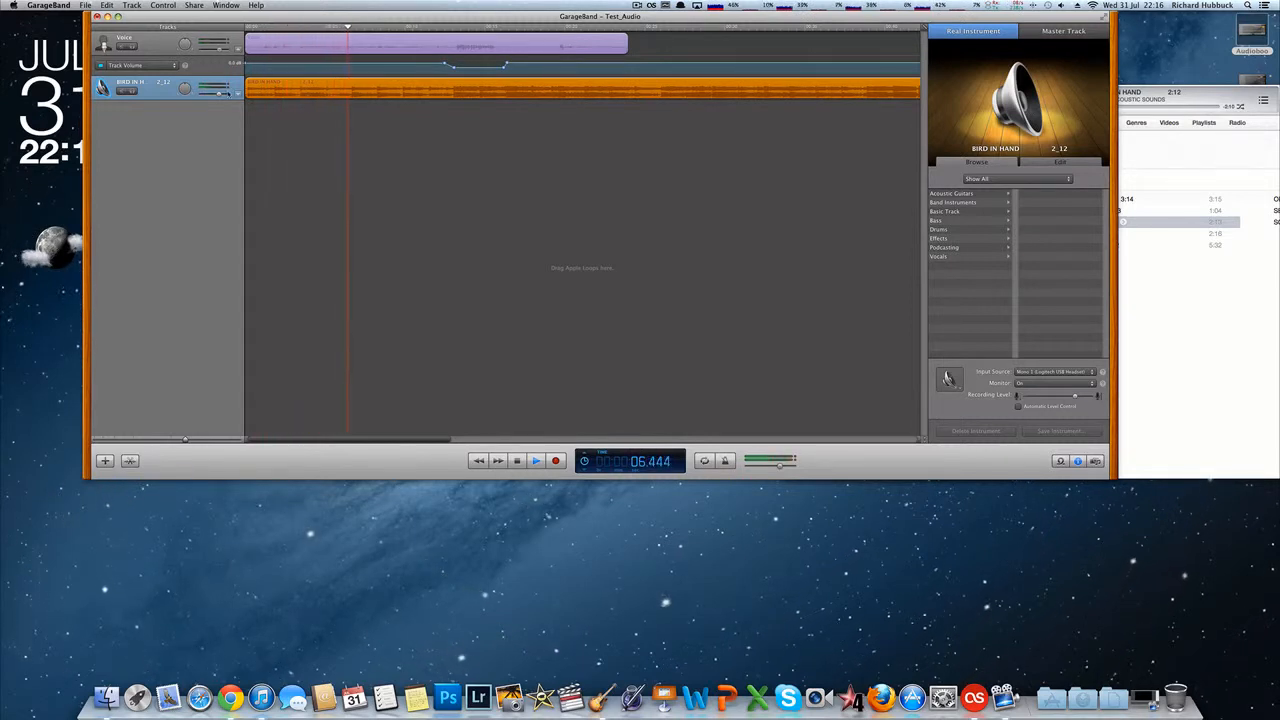
pyautogui.press('space')
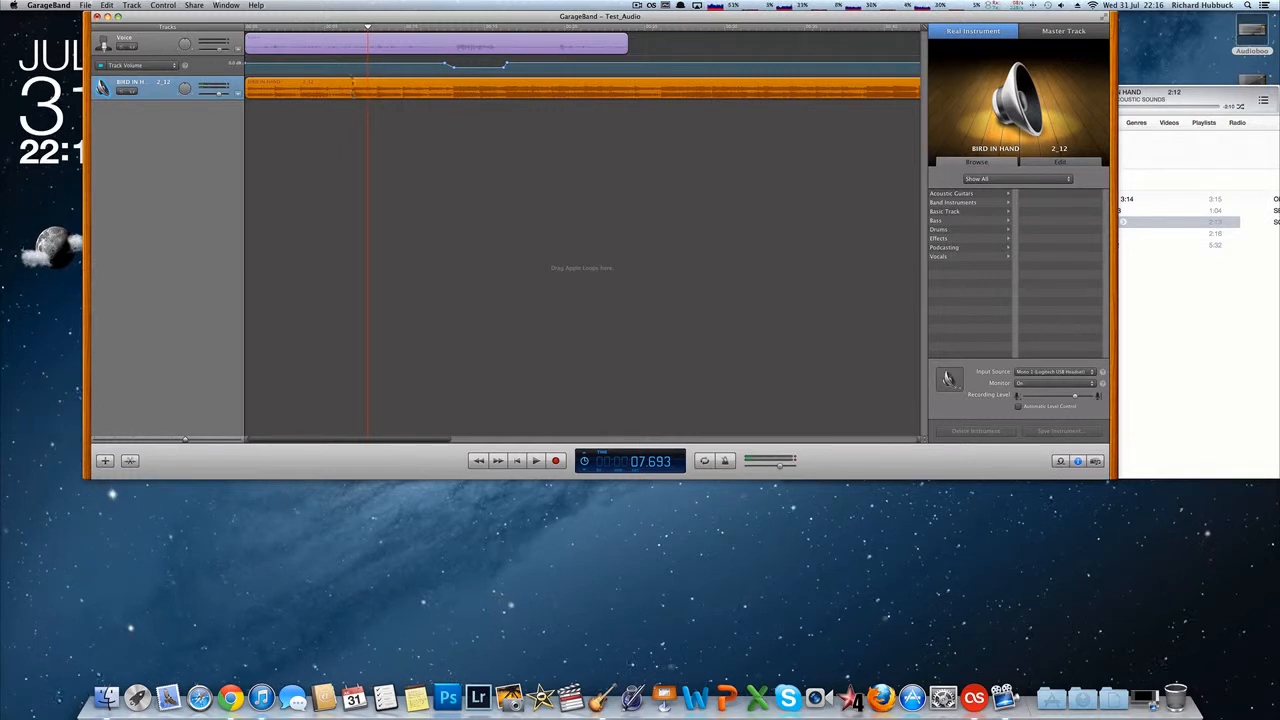
# - Shift the Voice region to begin about 5 seconds into the music, and return the playhead to the start
pyautogui.moveTo(347, 46); pyautogui.dragTo(392, 50)
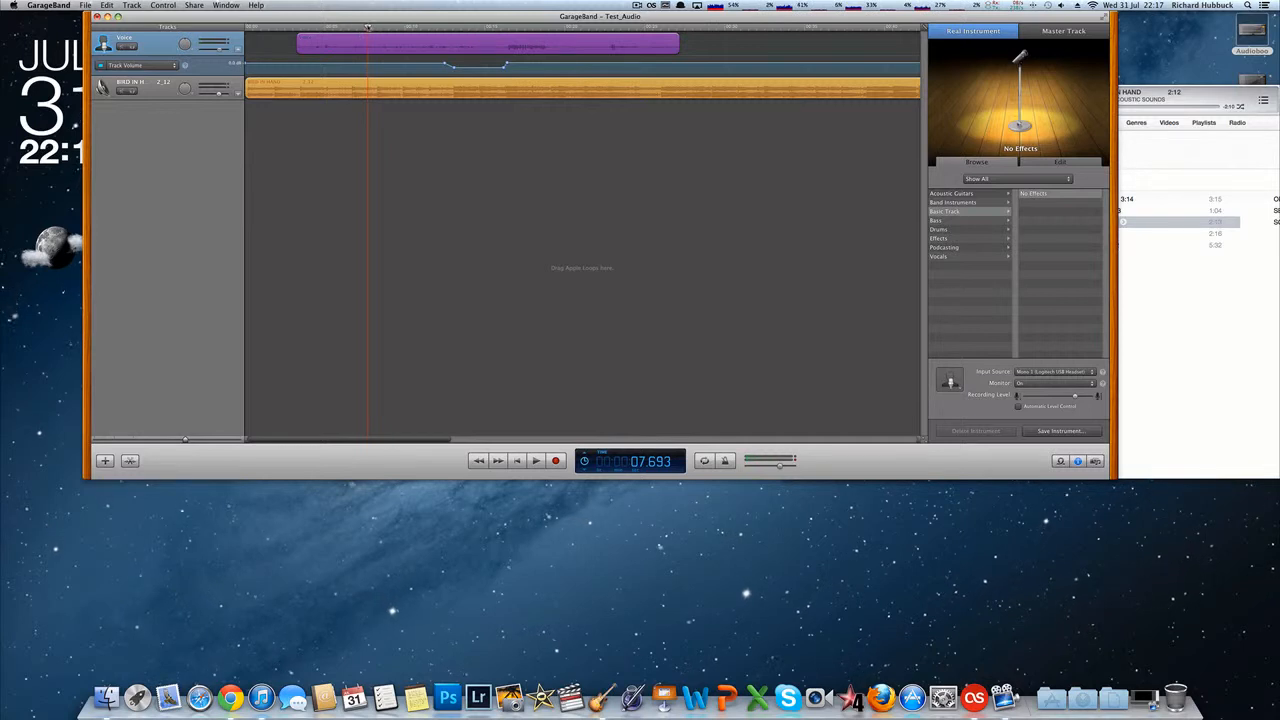
pyautogui.moveTo(368, 28); pyautogui.dragTo(246, 34)
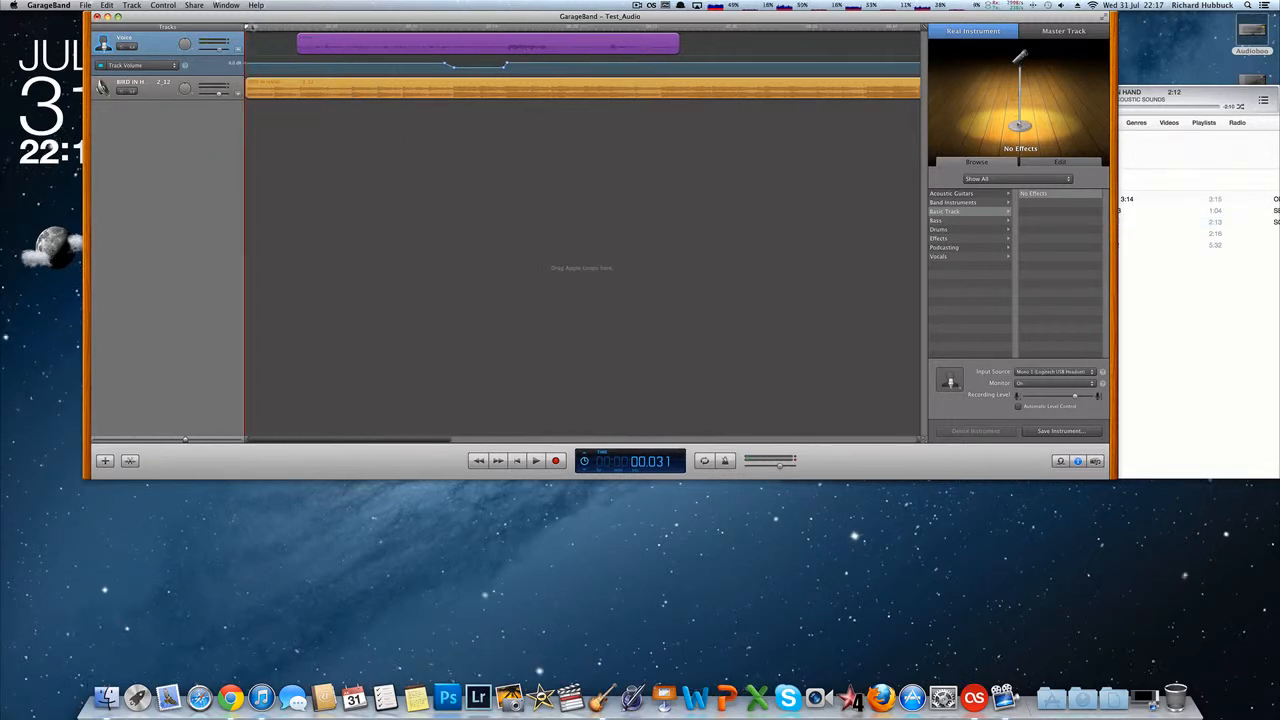
pyautogui.moveTo(338, 44); pyautogui.dragTo(372, 44)
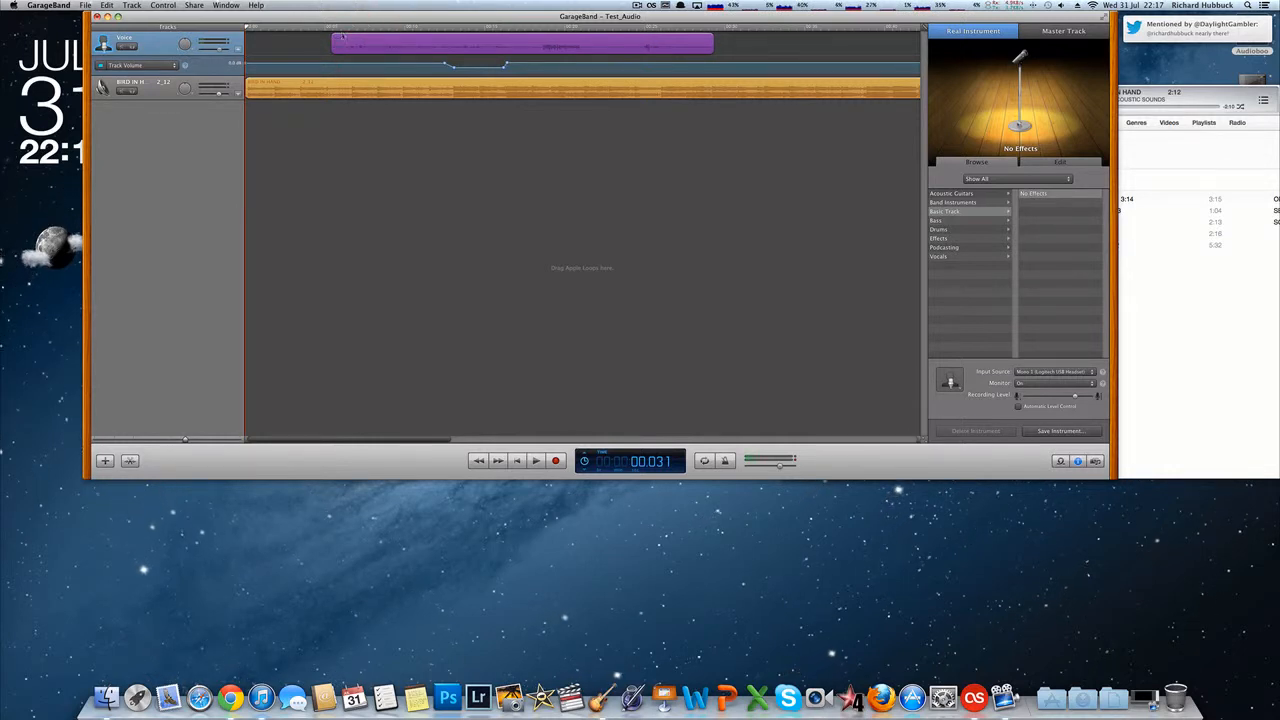
# - Show the BIRD IN HAND track's automation and enable its Track Volume curve
pyautogui.click(309, 91)
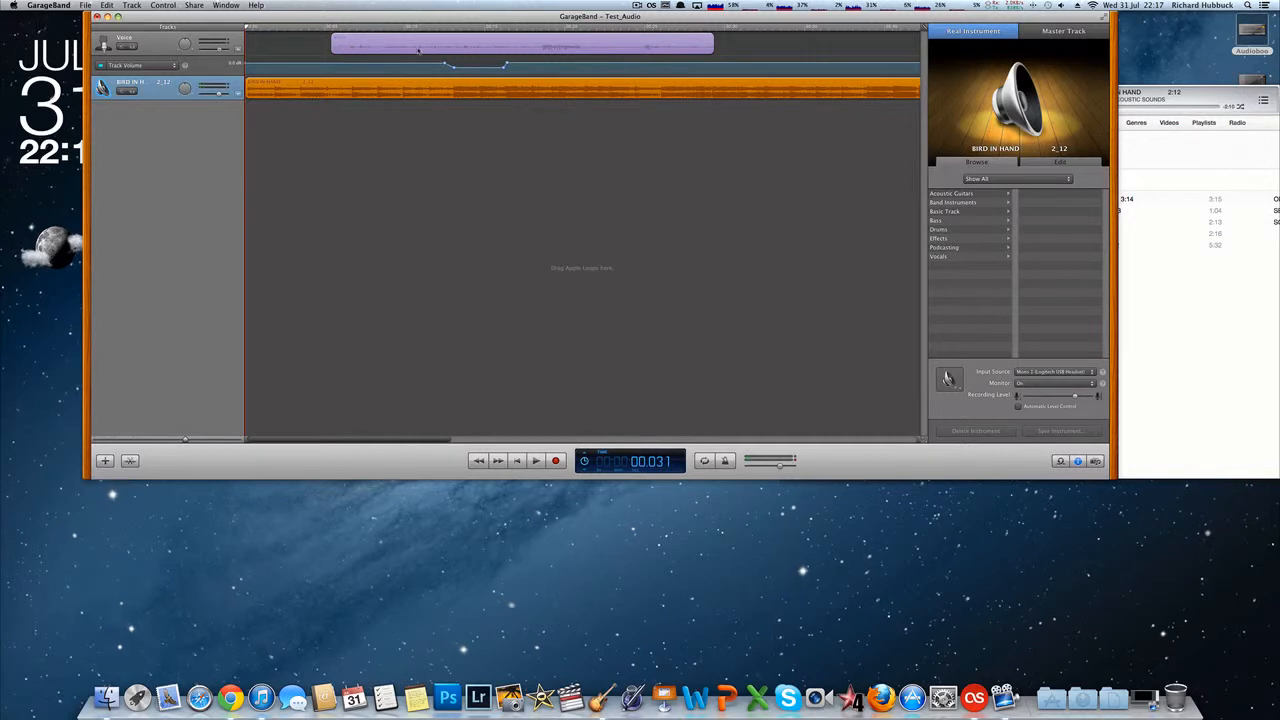
pyautogui.click(238, 94)
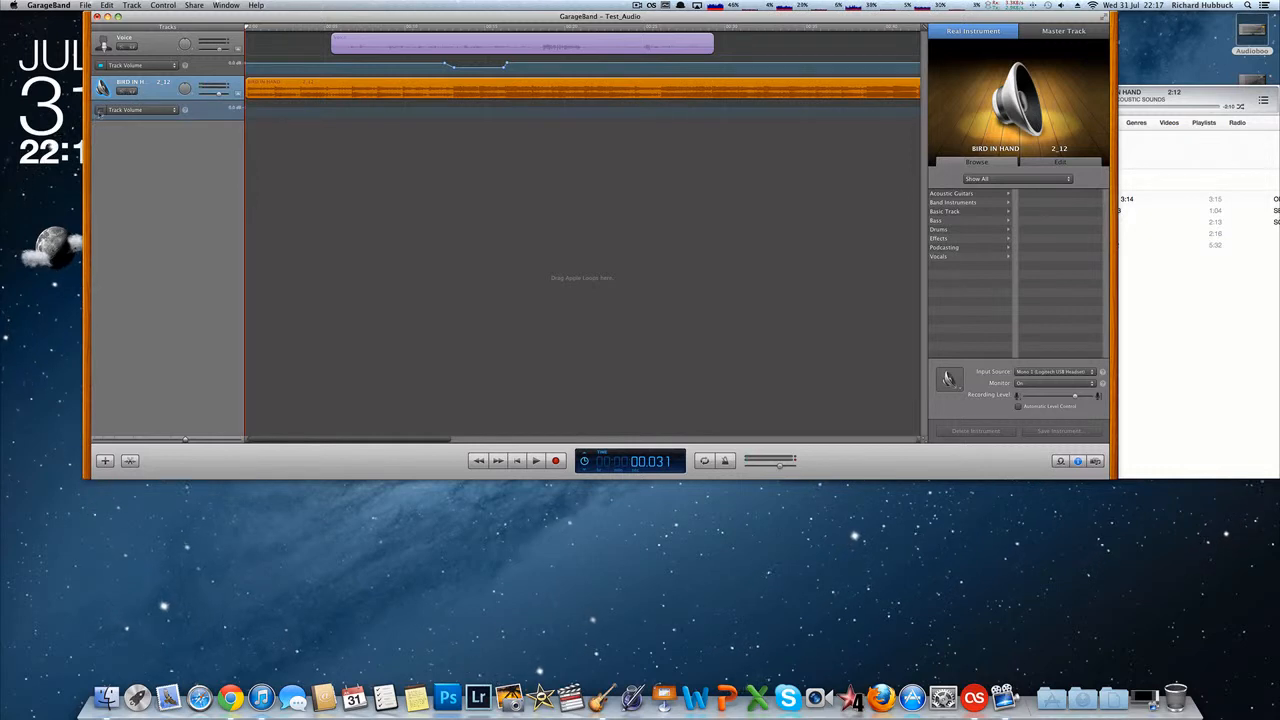
pyautogui.click(101, 110)
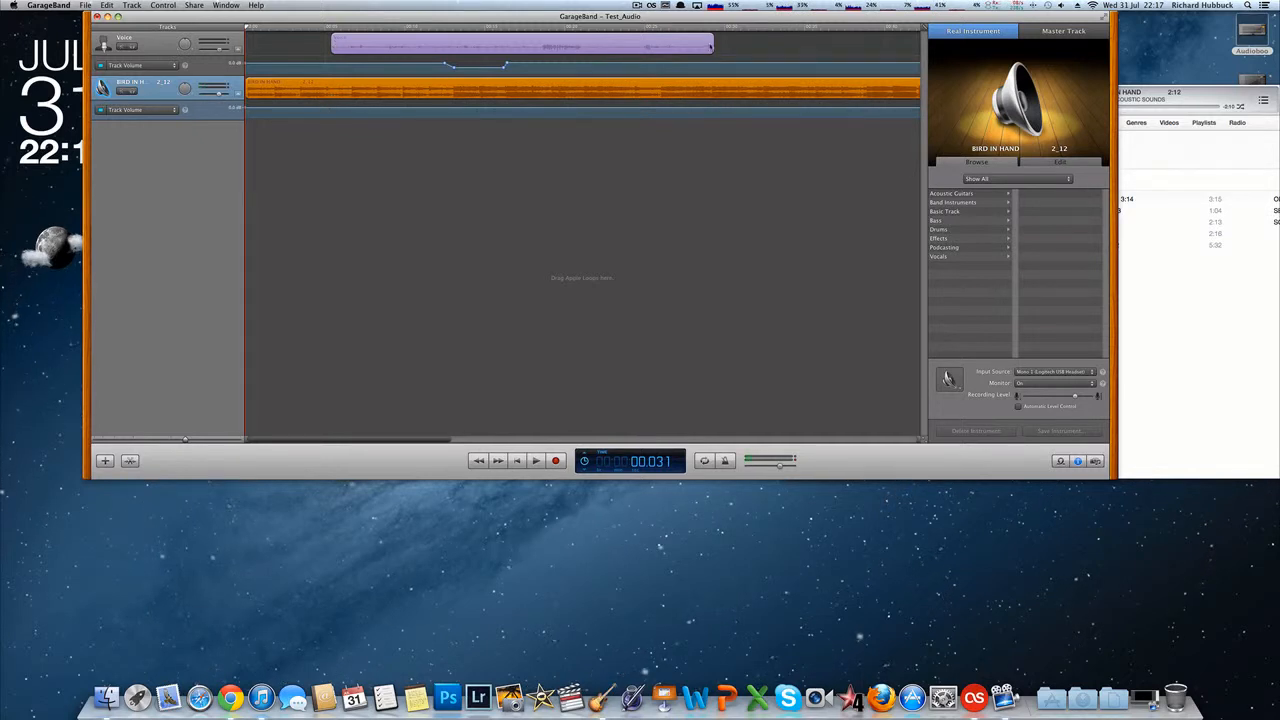
# - Add volume control points to the BIRD IN HAND track before and after the Voice region, and lower the music just ahead of the voice
pyautogui.click(304, 110)
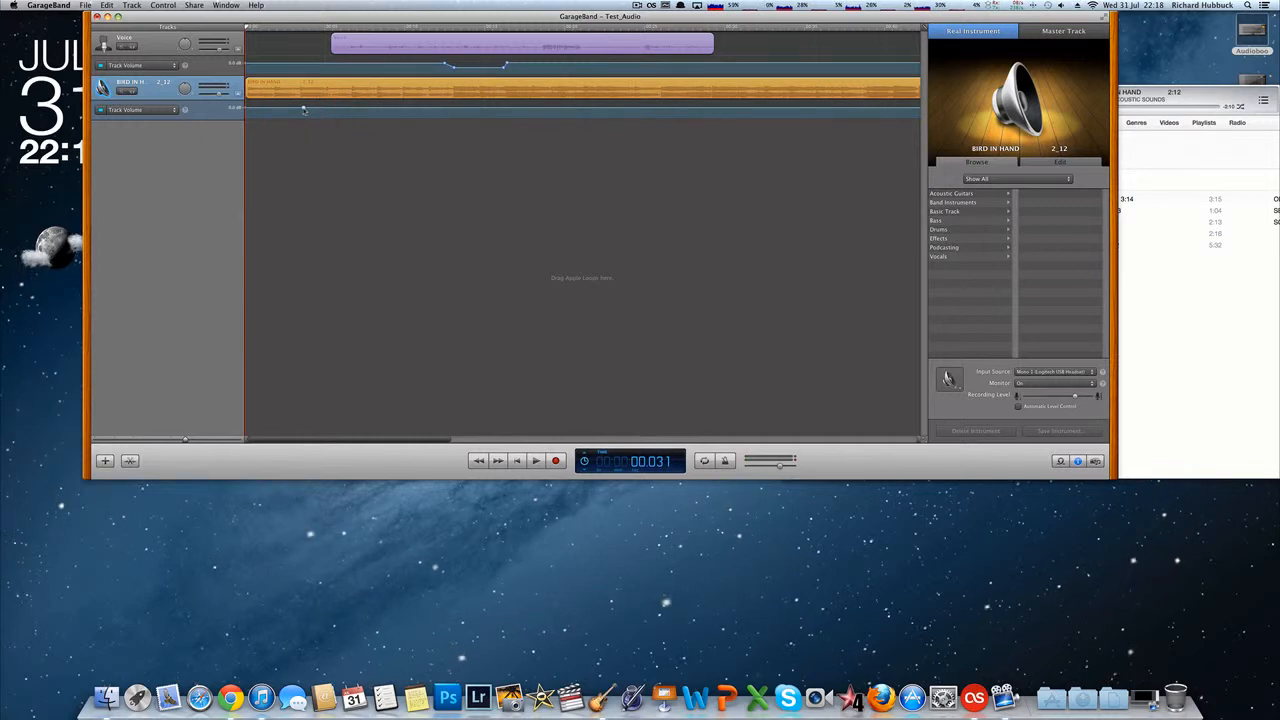
pyautogui.click(746, 111)
pyautogui.click(304, 110)
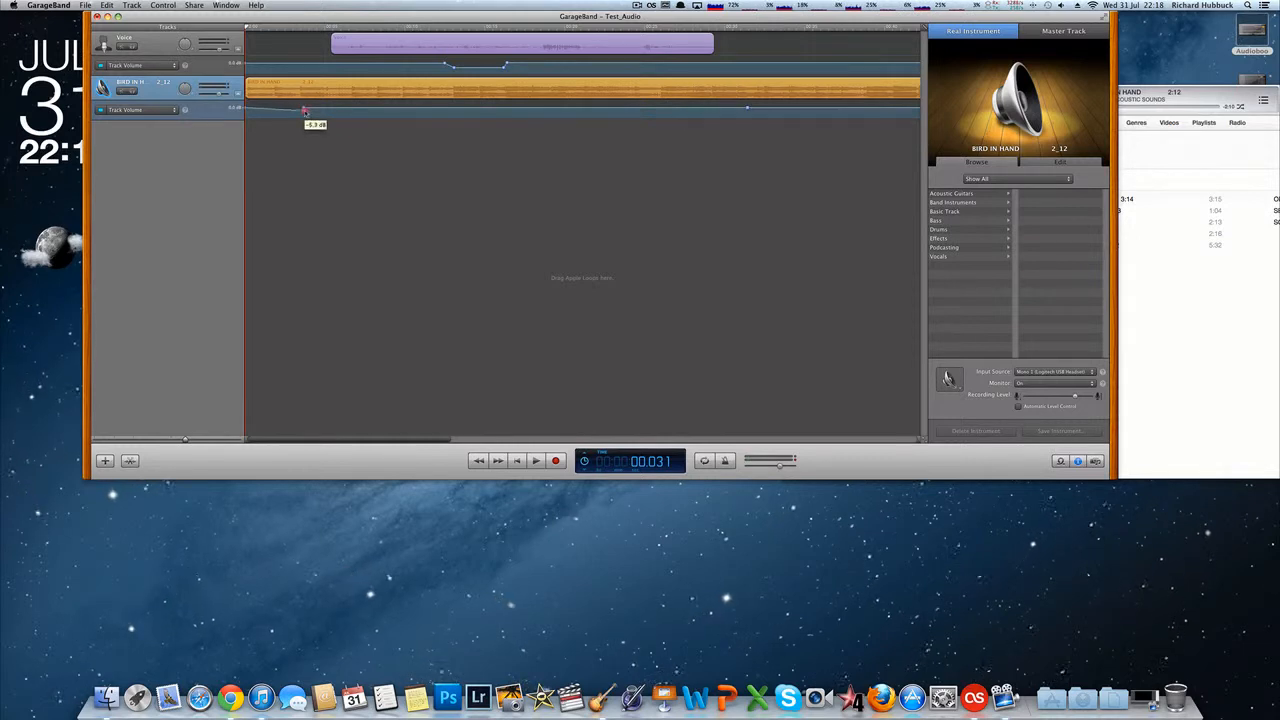
pyautogui.moveTo(305, 112); pyautogui.dragTo(311, 112)
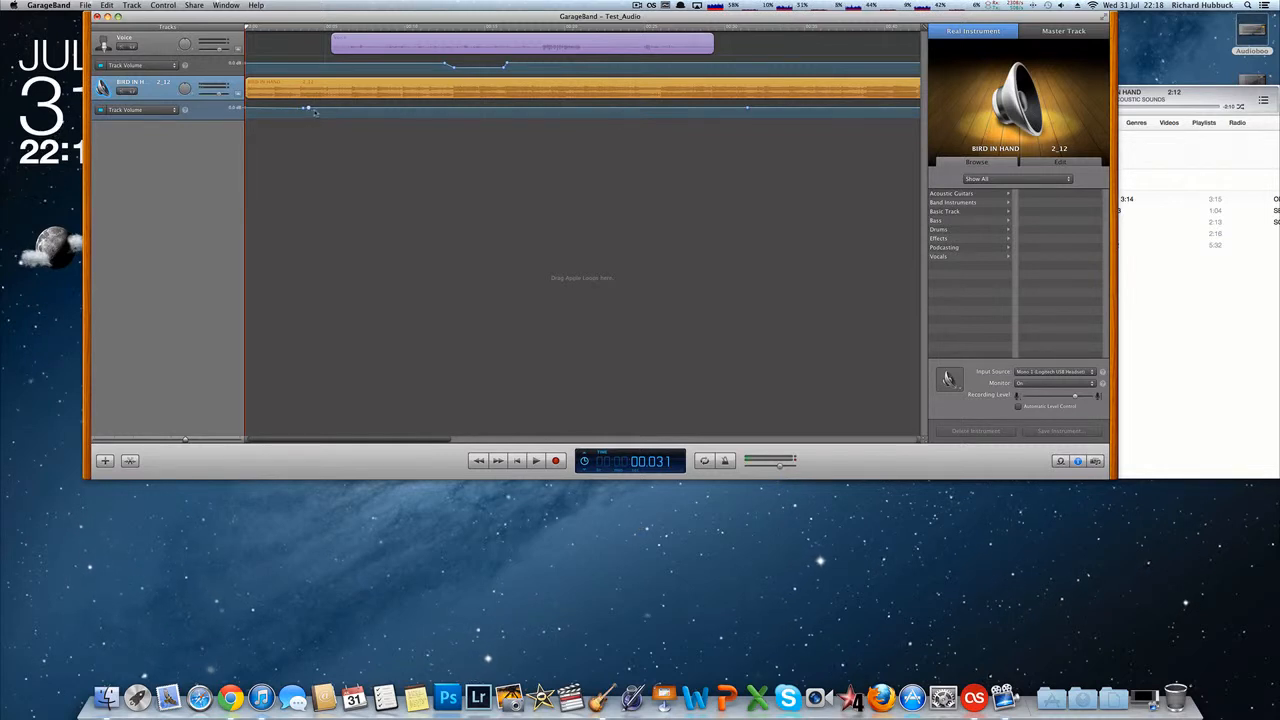
pyautogui.moveTo(308, 110); pyautogui.dragTo(309, 117)
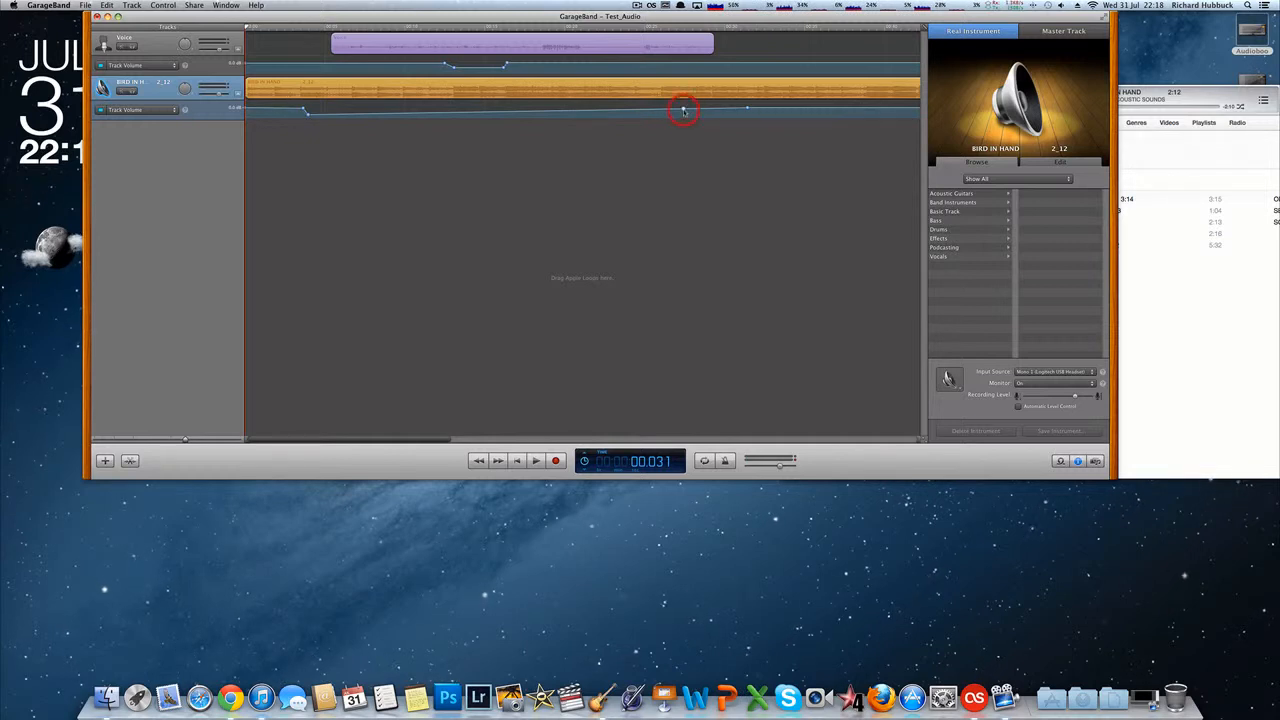
# - Add a music volume point at about -18 dB near the voice's end, and stretch the opening fade-down to about 7 seconds
pyautogui.moveTo(684, 110); pyautogui.dragTo(684, 117)
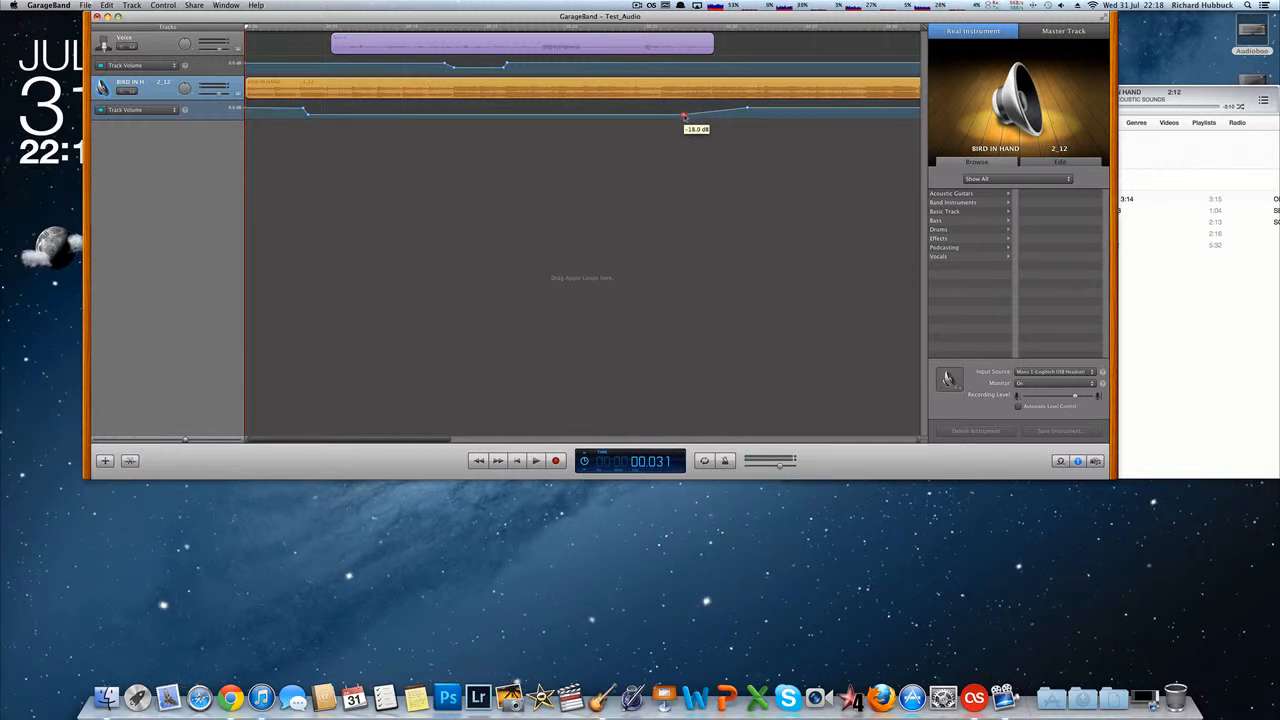
pyautogui.click(684, 117)
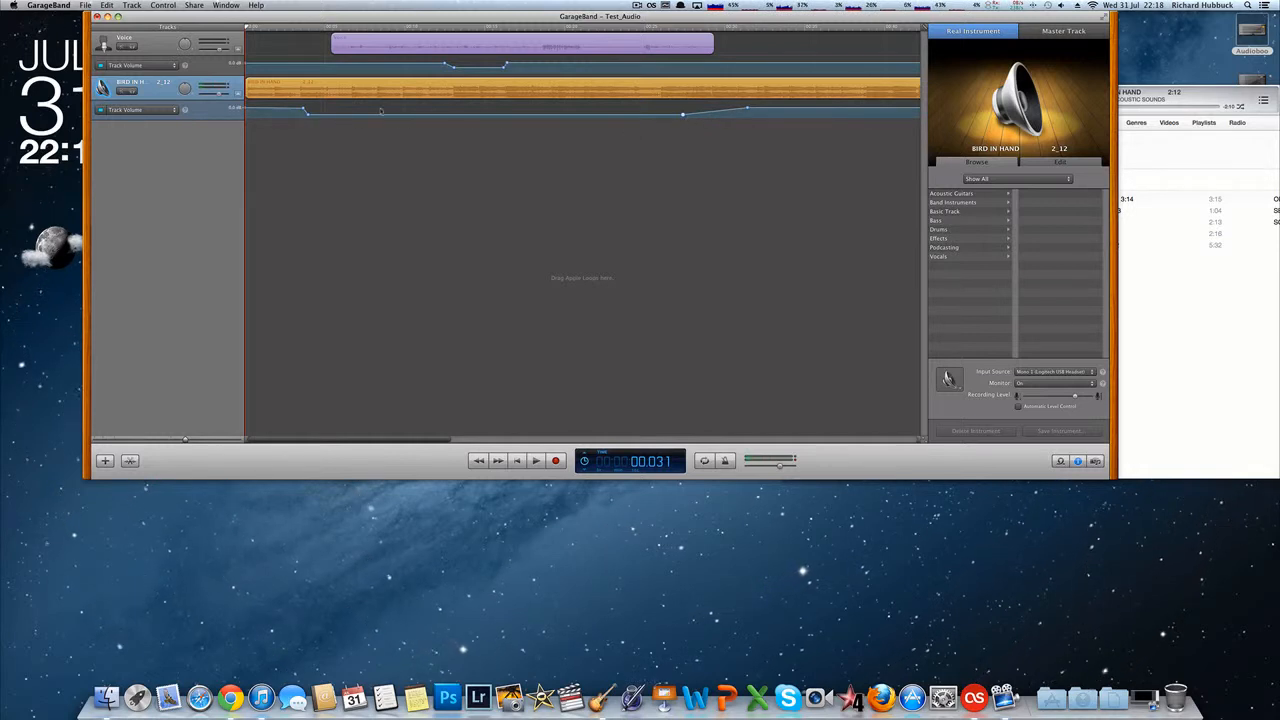
pyautogui.click(307, 114)
pyautogui.moveTo(307, 114); pyautogui.dragTo(364, 115)
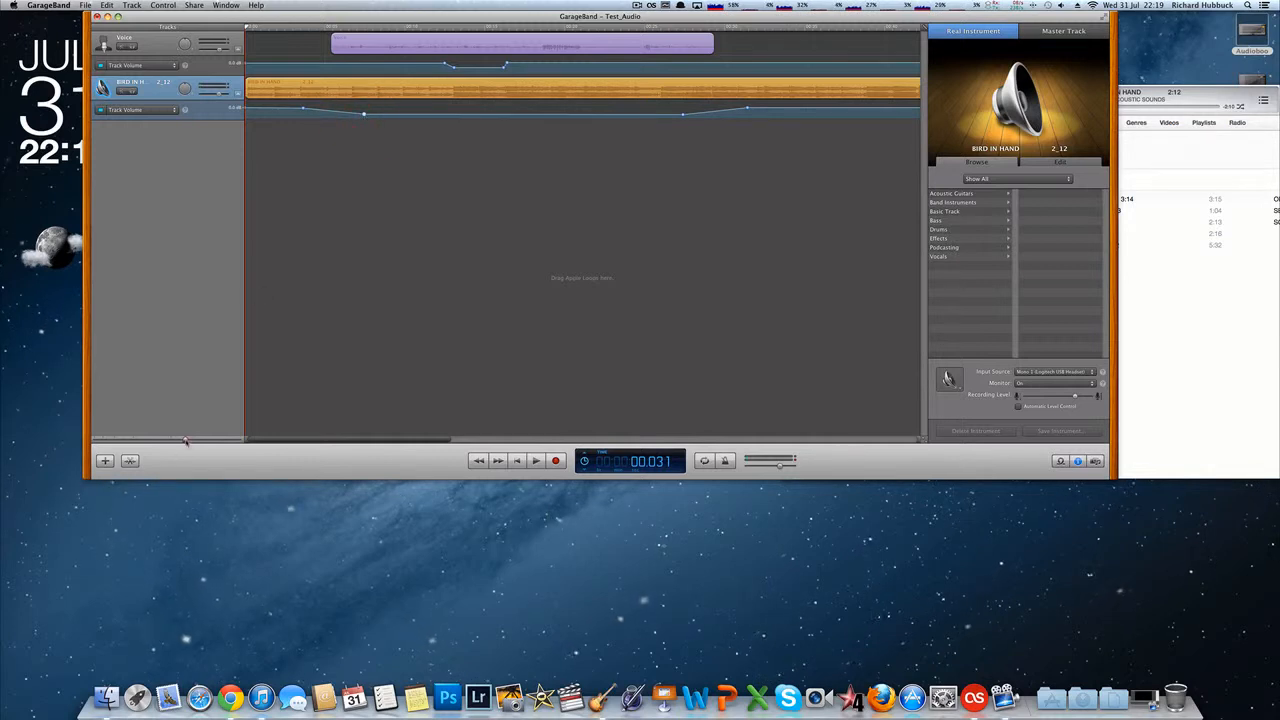
# - Fine-tune the level of the control point that ends the music's opening fade-down
pyautogui.moveTo(185, 440); pyautogui.dragTo(209, 440)
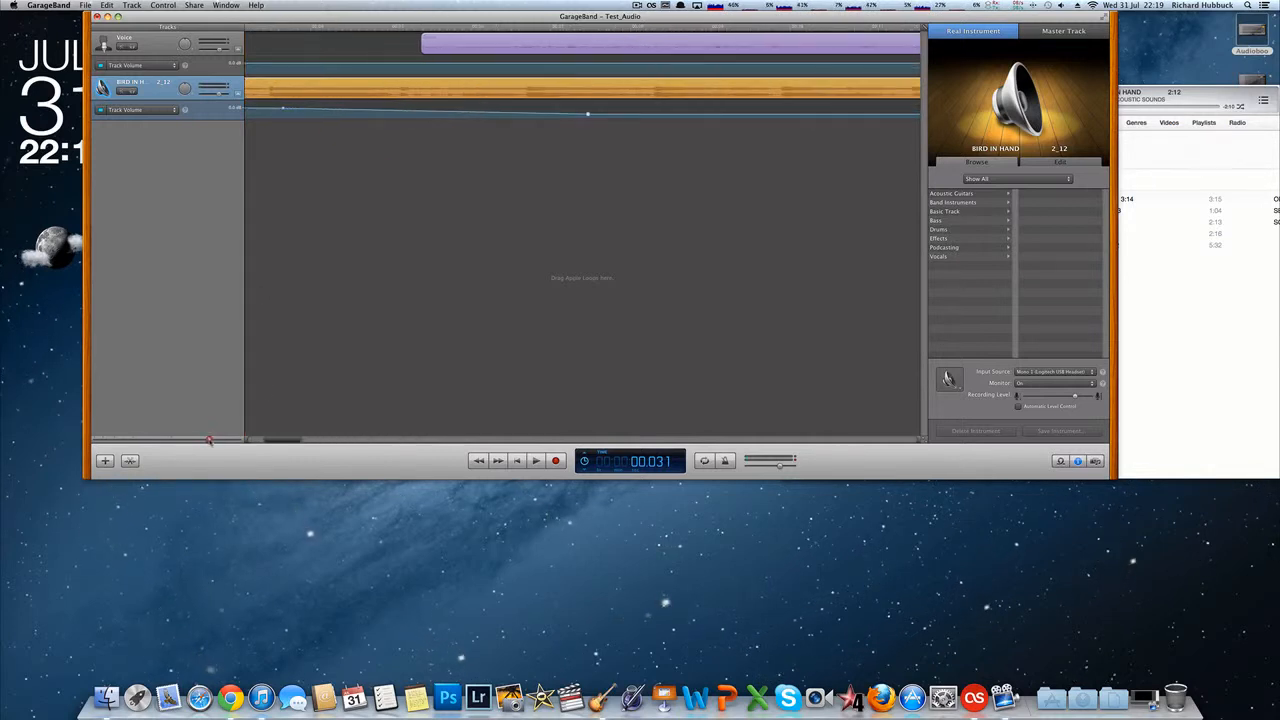
pyautogui.click(589, 115)
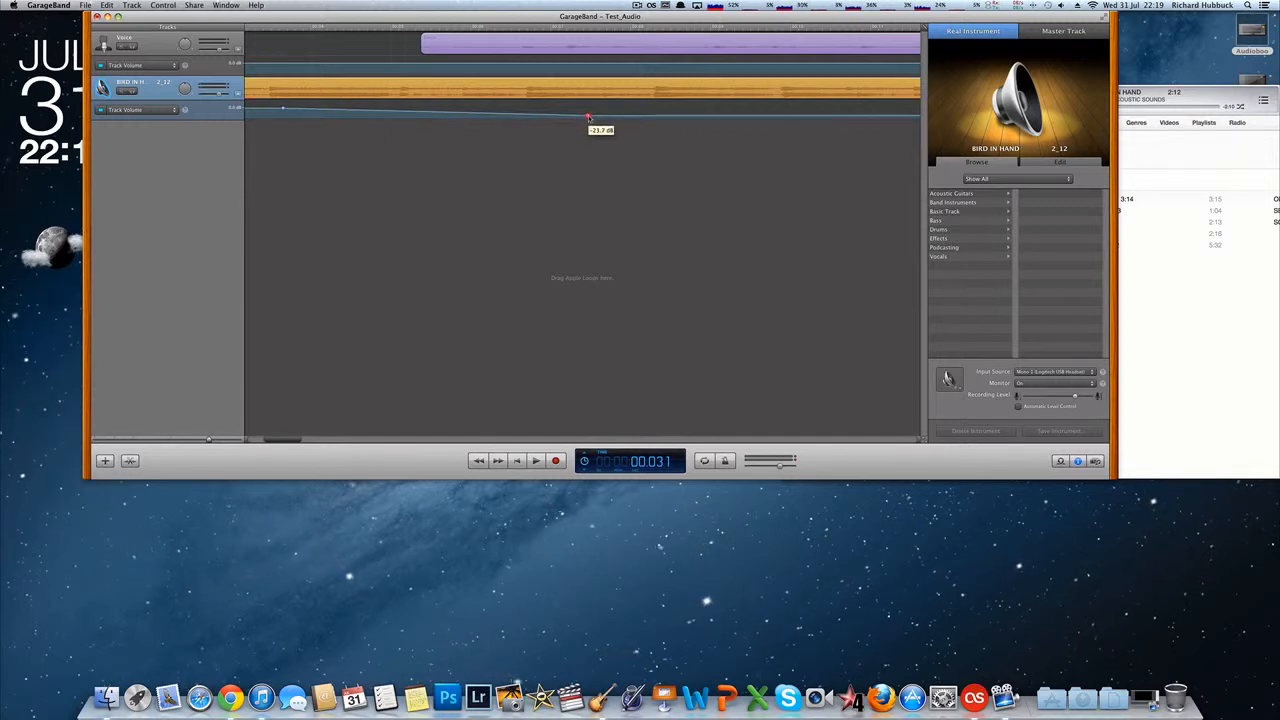
pyautogui.click(588, 117)
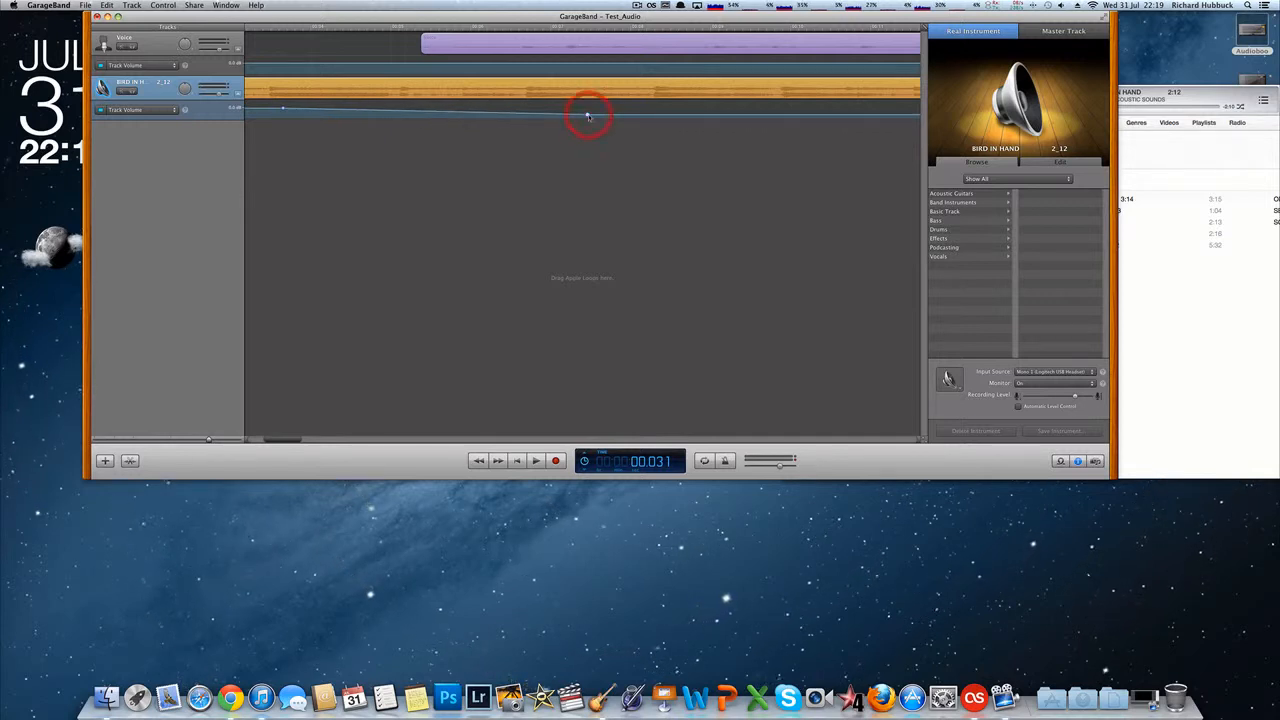
pyautogui.click(295, 91)
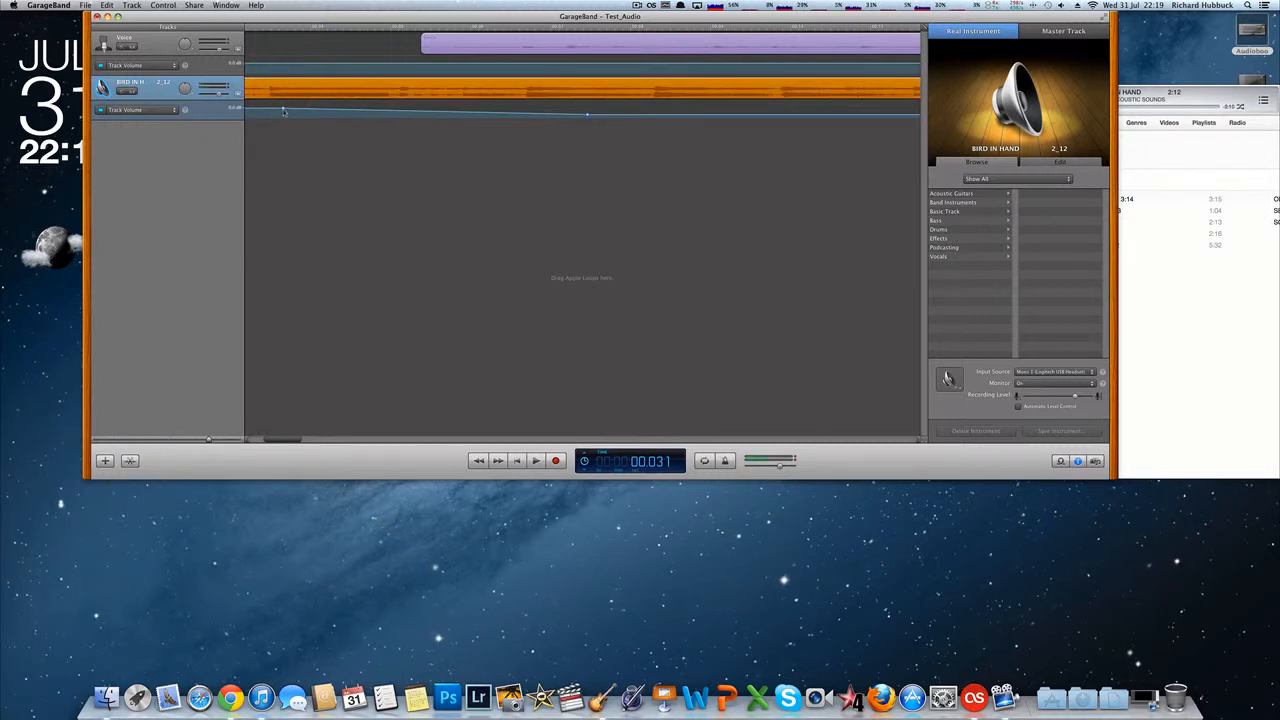
pyautogui.click(284, 109)
# - Play the mix from the start through the music's volume dip beneath the voice
pyautogui.moveTo(209, 438); pyautogui.dragTo(193, 440)
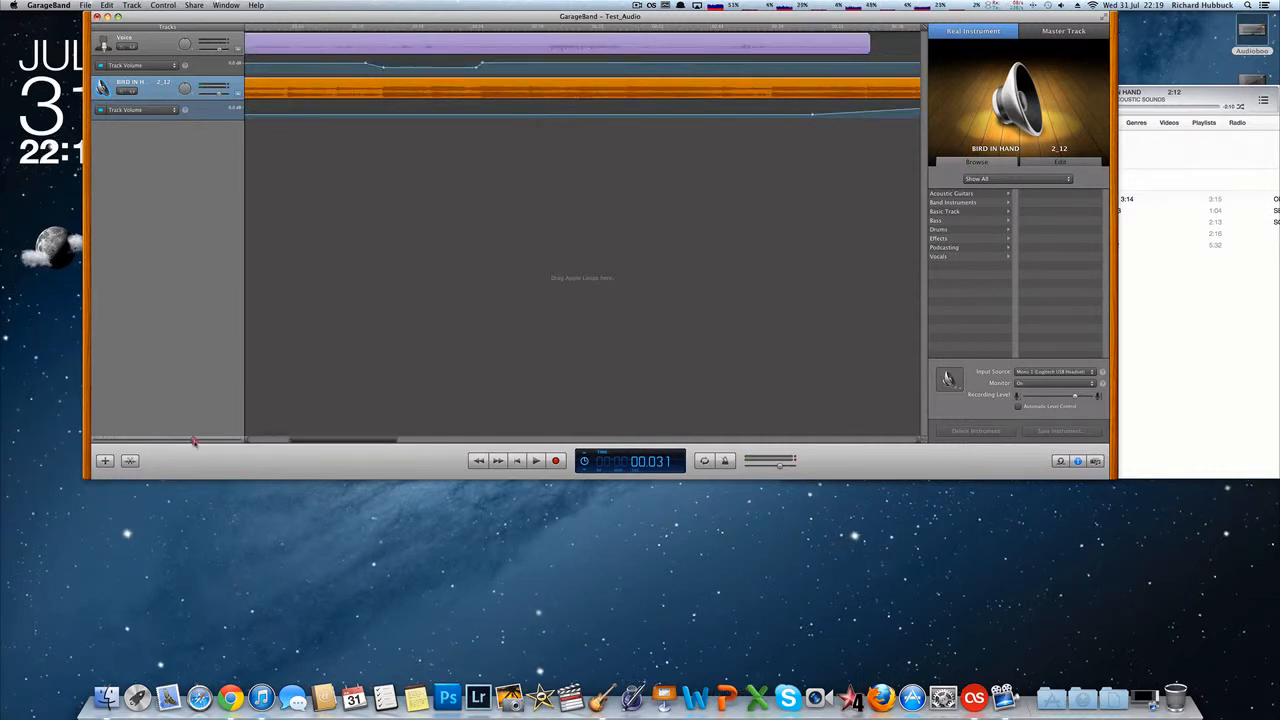
pyautogui.hscroll(-5, 505, 204)
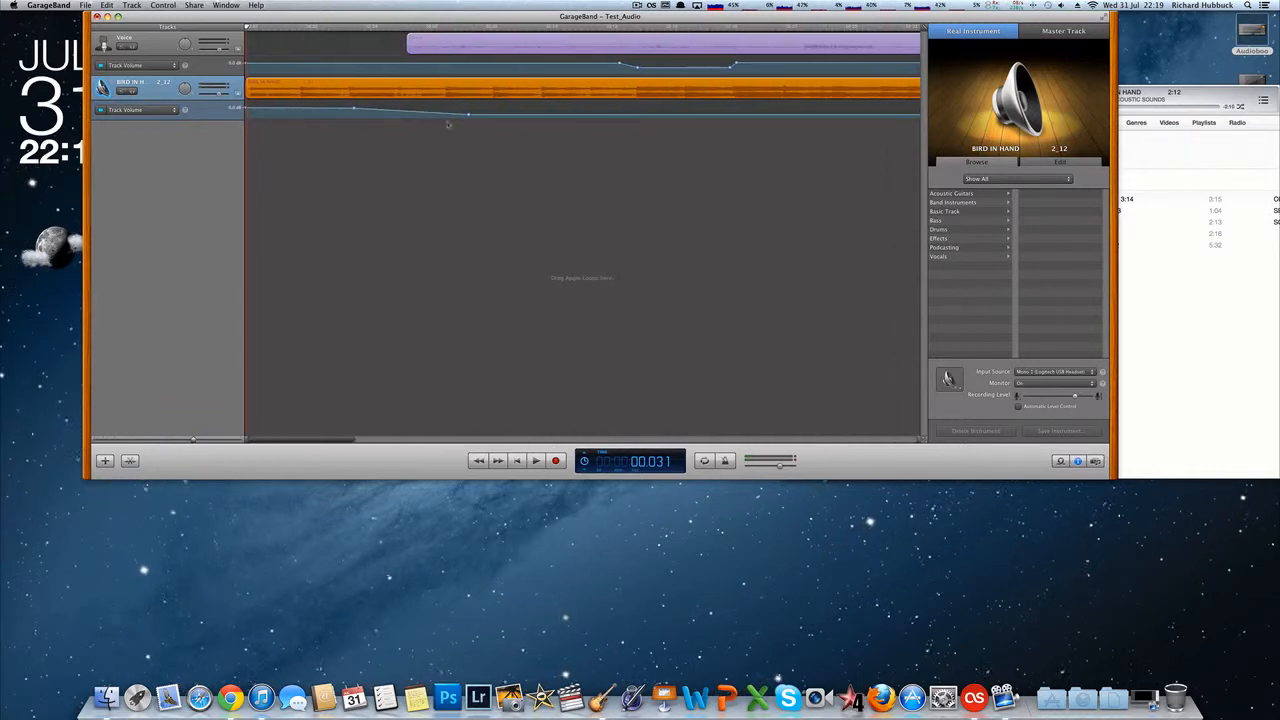
pyautogui.press('space')
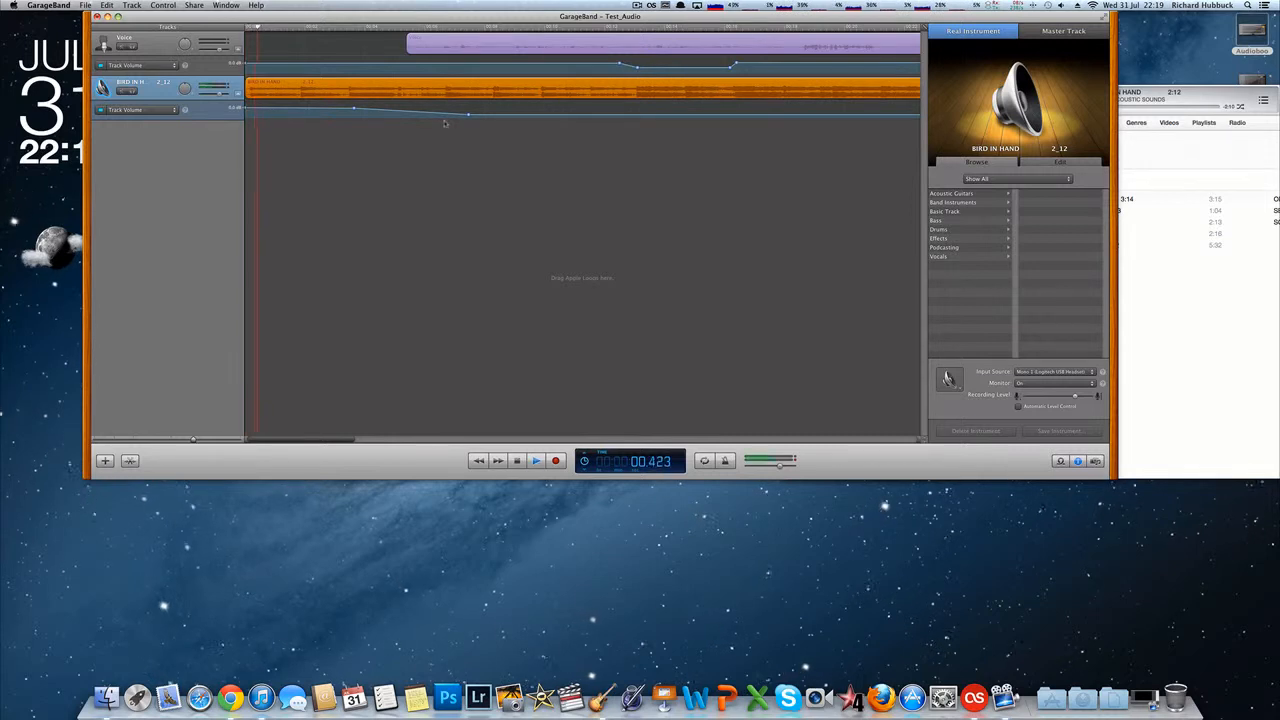
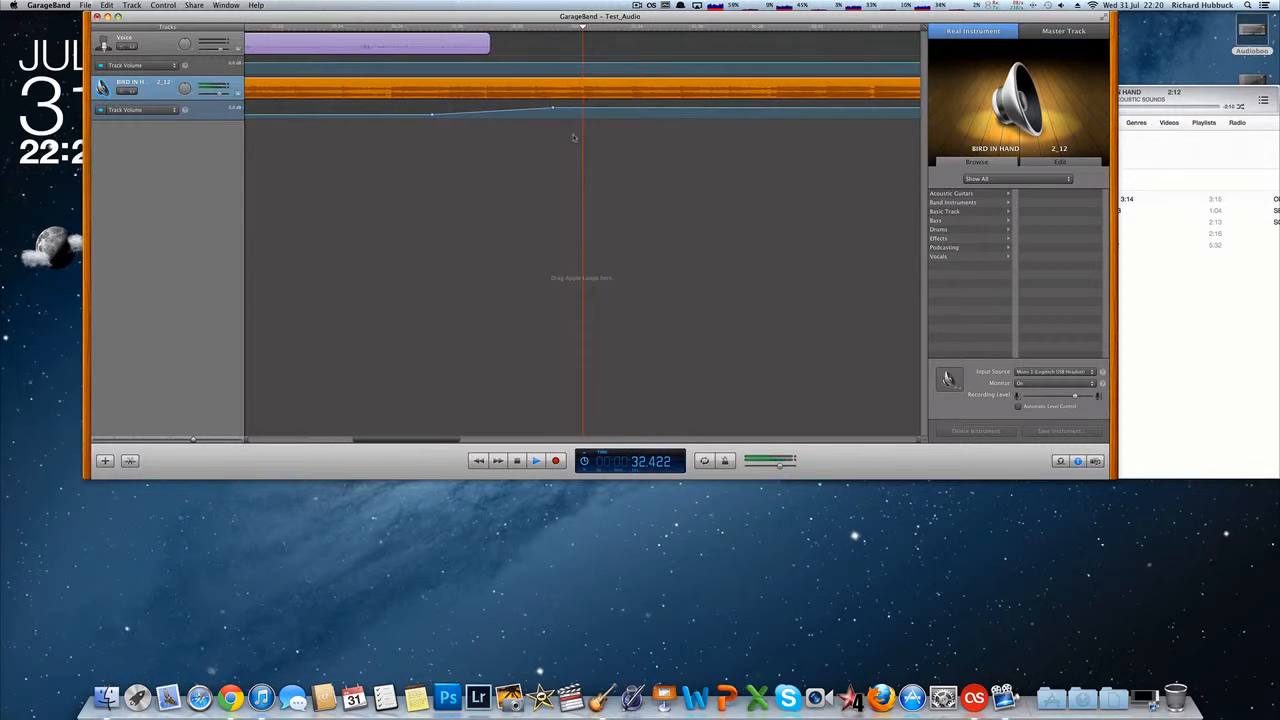
pyautogui.hscroll(-10, 471, 113)
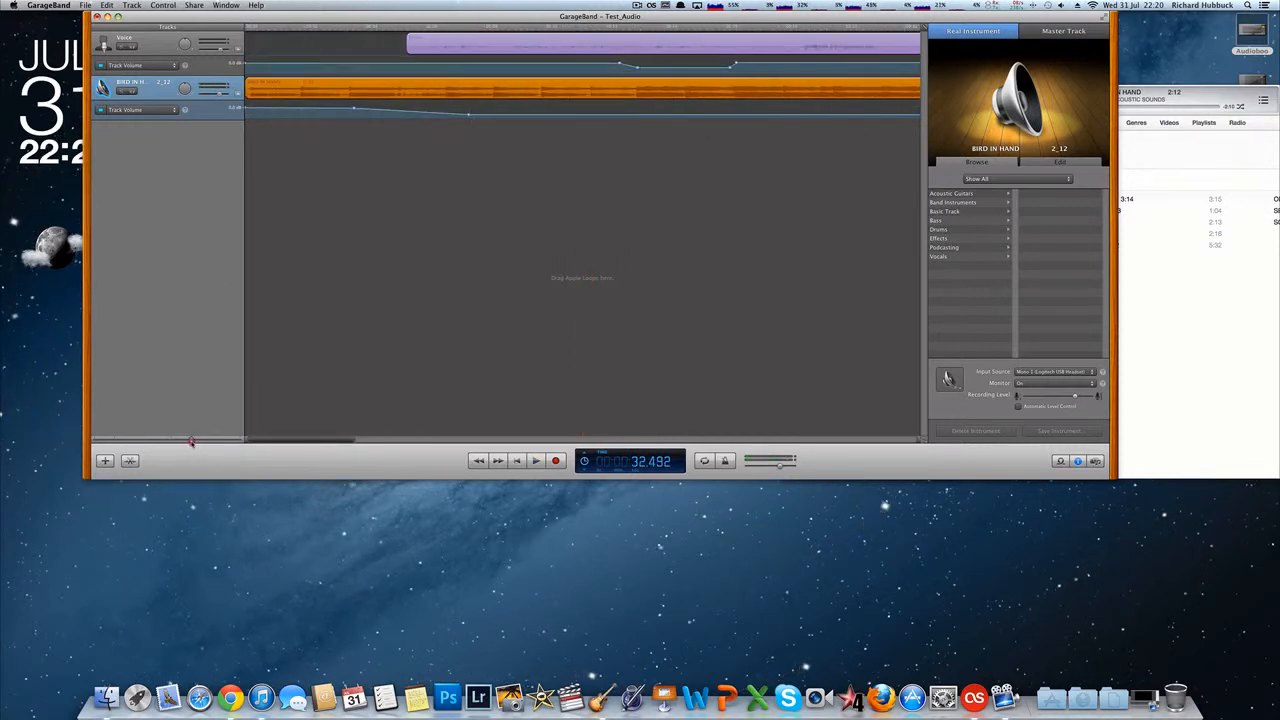
pyautogui.moveTo(193, 444); pyautogui.dragTo(188, 441)
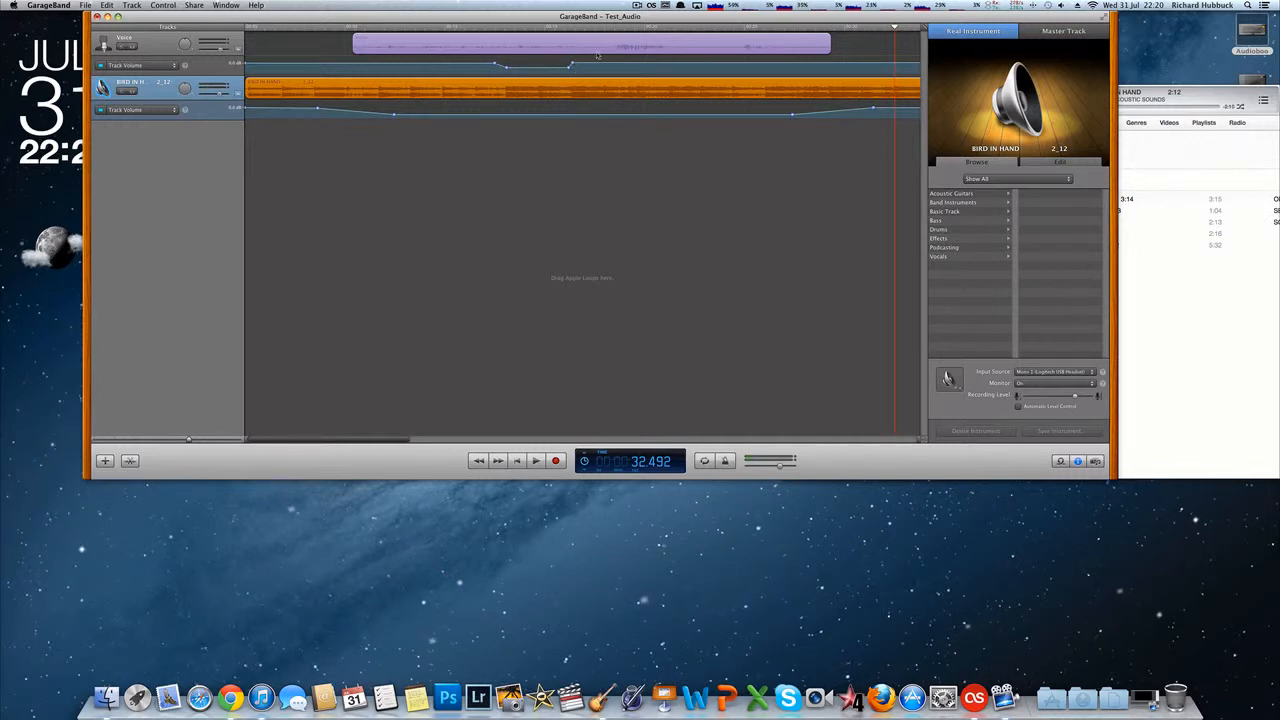
pyautogui.click(654, 47)
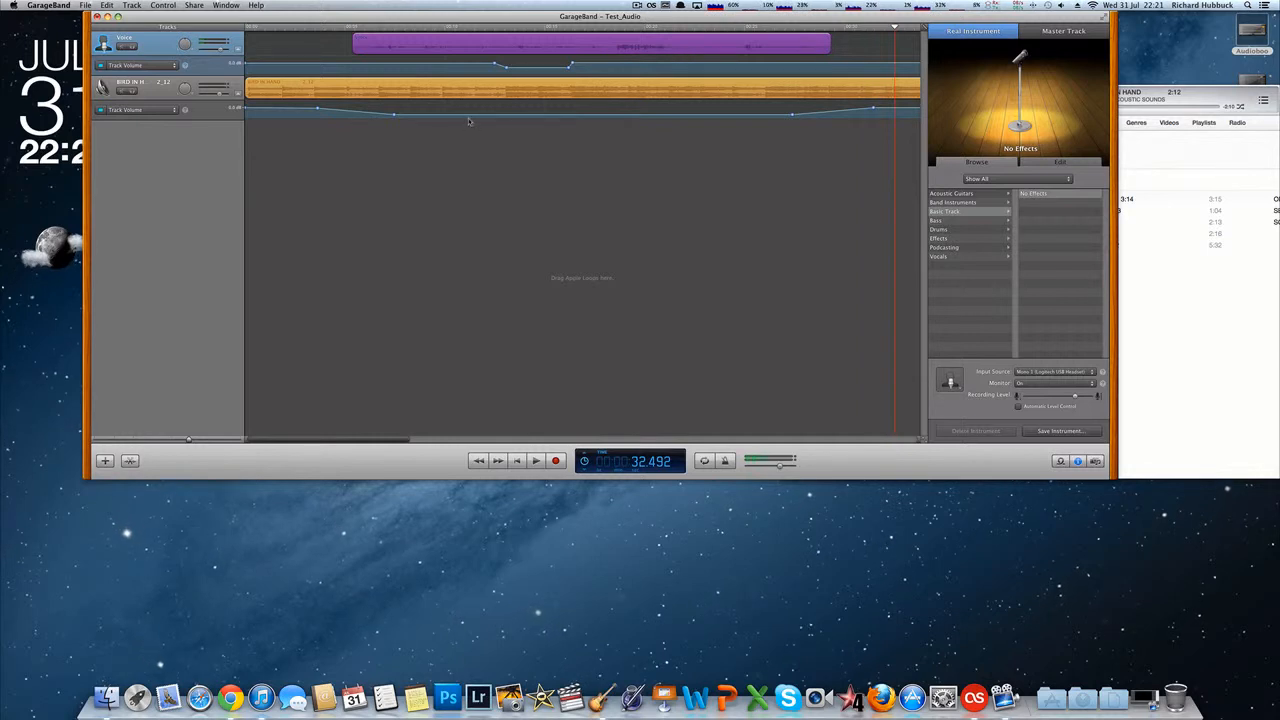
# - Try placing ACOUSTIC MEDITATION from iTunes on the Voice track after the voice region, and delete the placed region
pyautogui.hscroll(10, 475, 120)
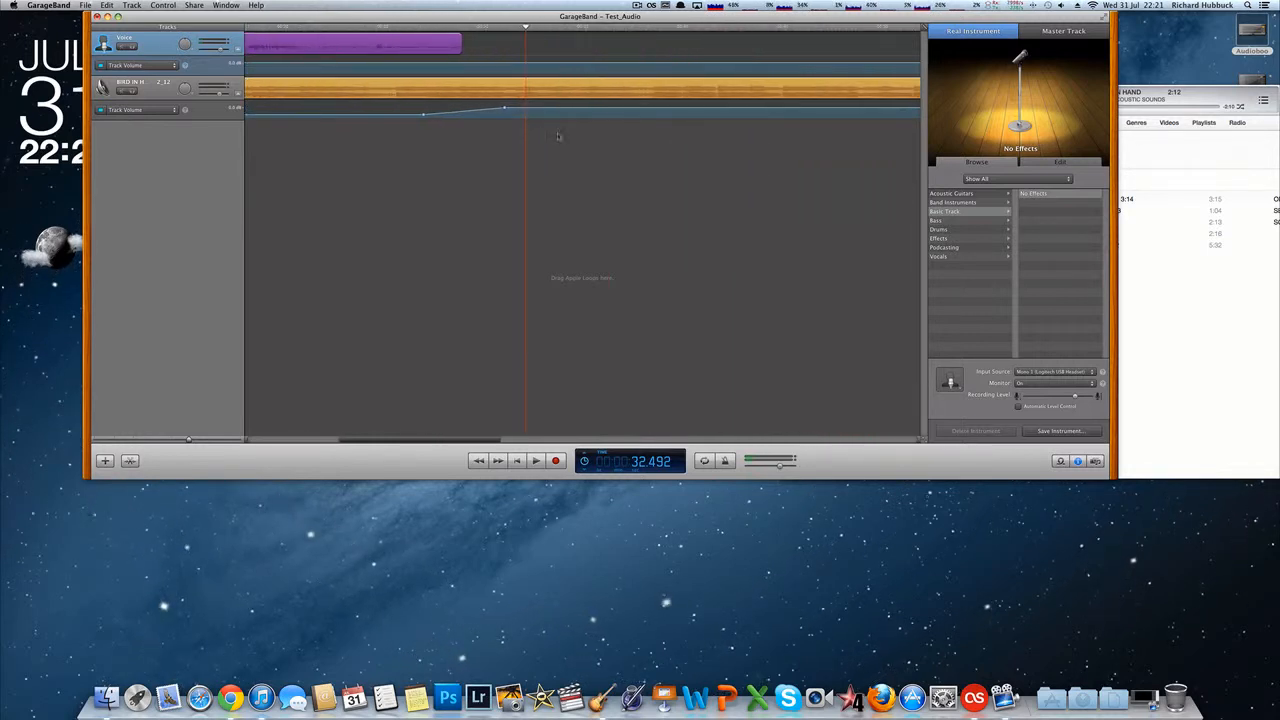
pyautogui.click(1199, 316)
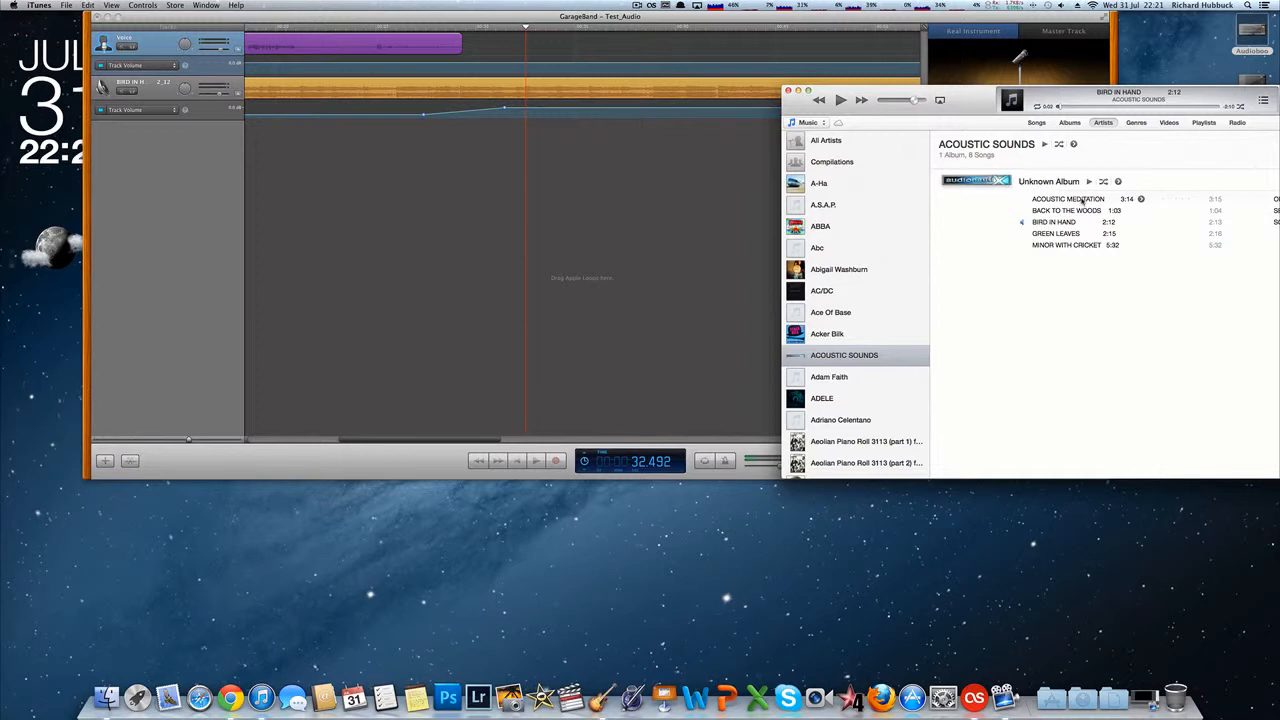
pyautogui.moveTo(1079, 201); pyautogui.dragTo(484, 50)
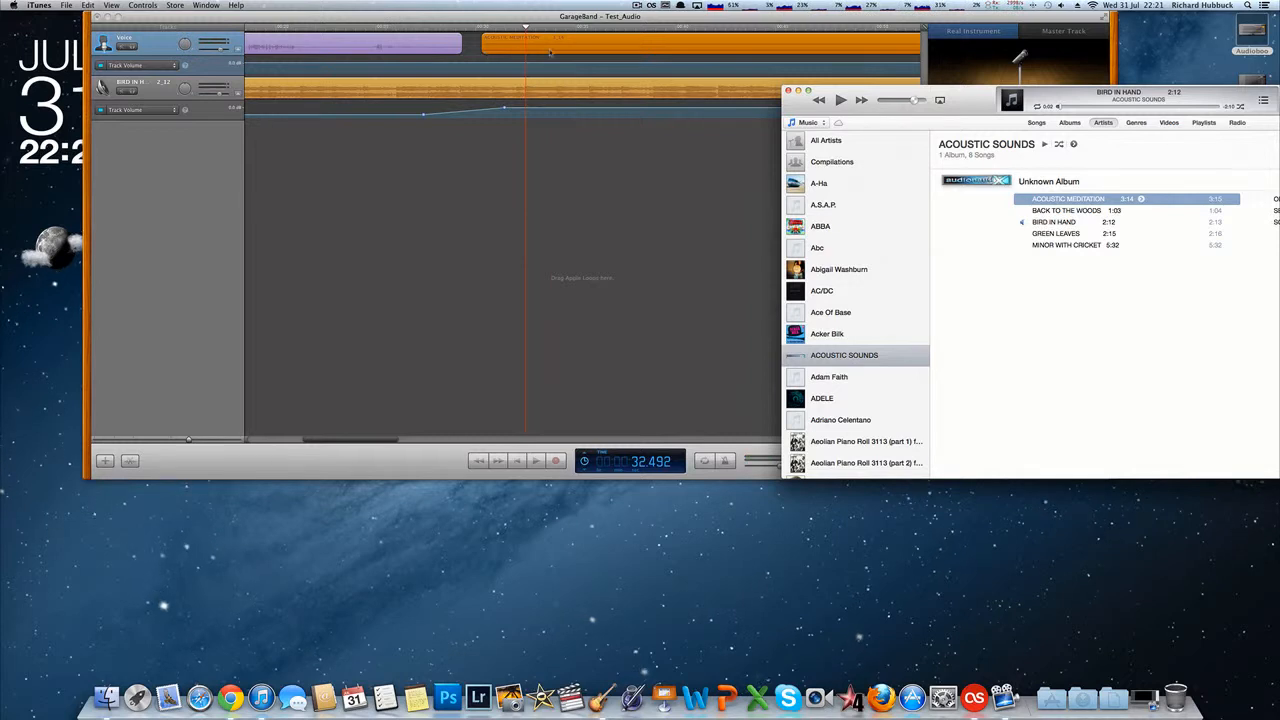
pyautogui.click(712, 152)
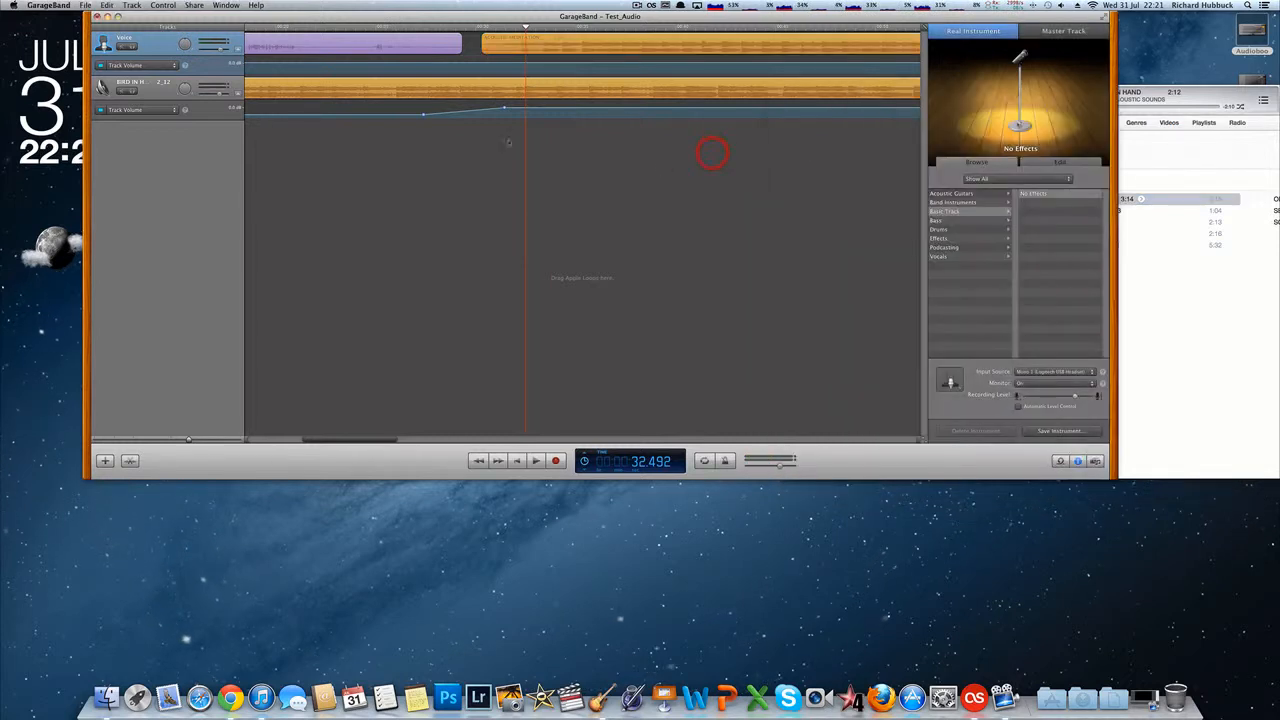
pyautogui.click(492, 44)
pyautogui.press('Delete')
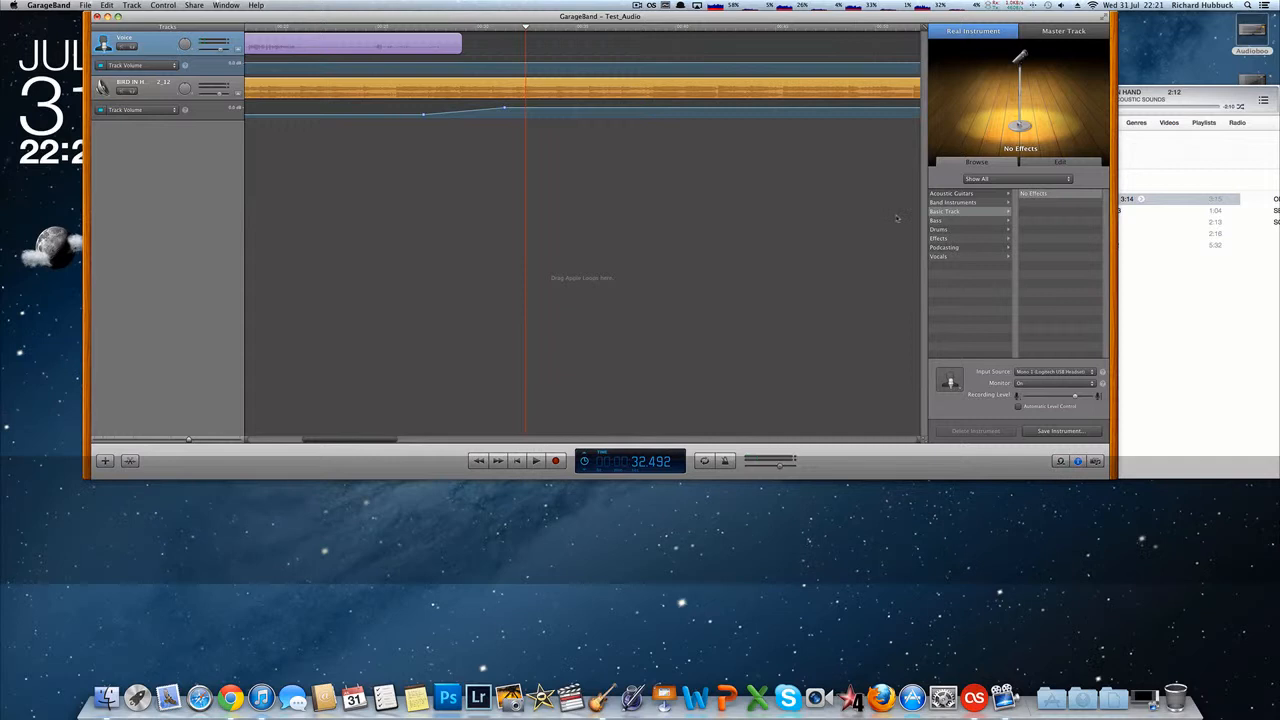
# - Place ACOUSTIC MEDITATION from iTunes on the Voice track again, just after the voice region, and play the transition from about 30 seconds
pyautogui.click(1140, 296)
pyautogui.moveTo(1050, 199); pyautogui.dragTo(486, 51)
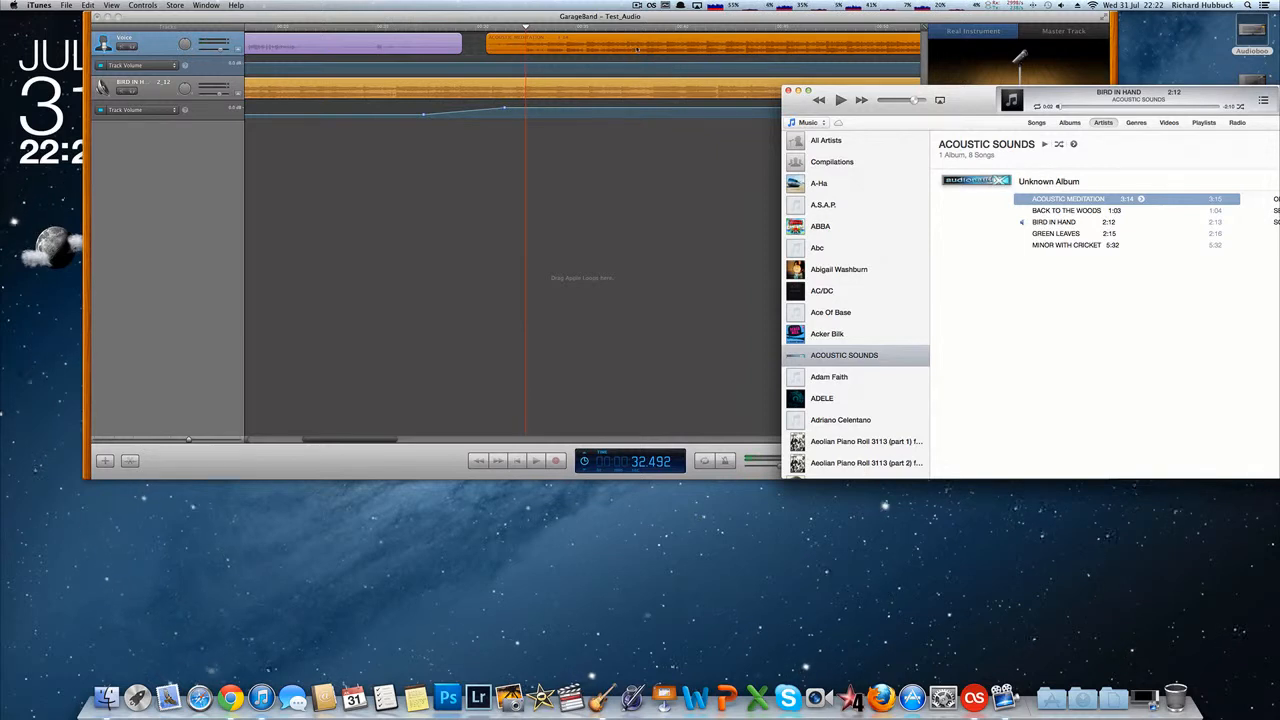
pyautogui.click(665, 196)
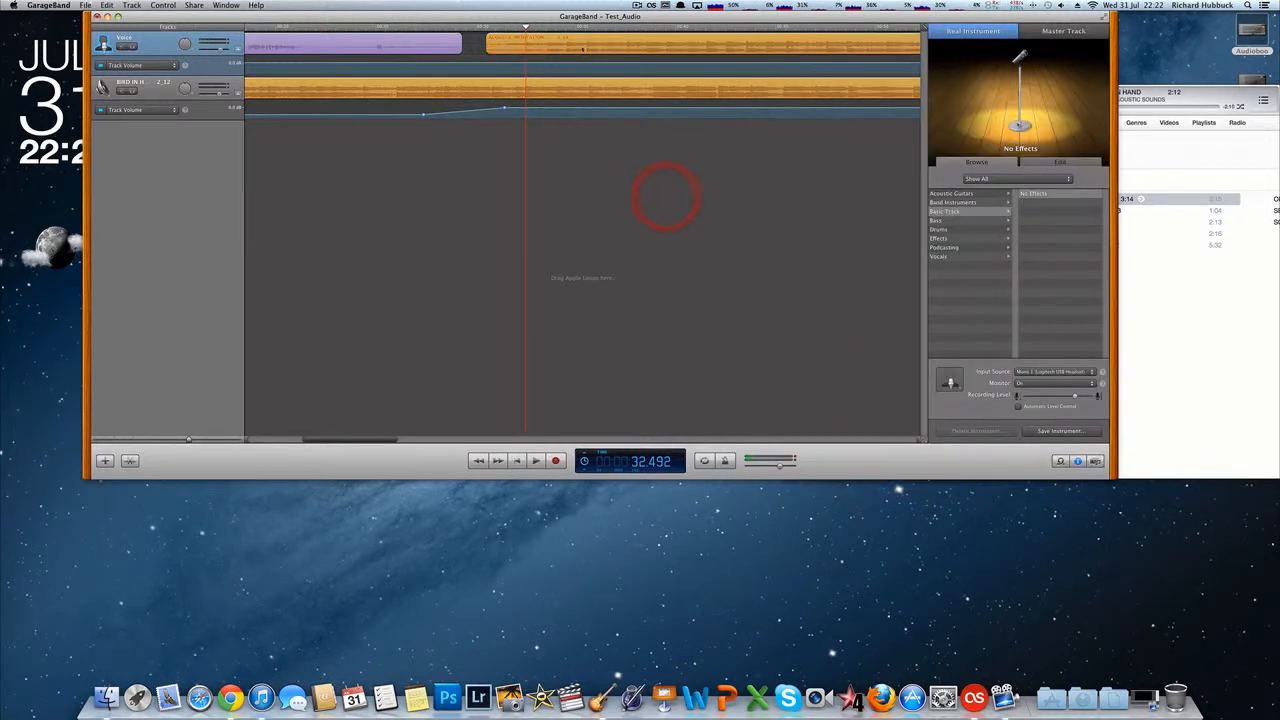
pyautogui.click(563, 43)
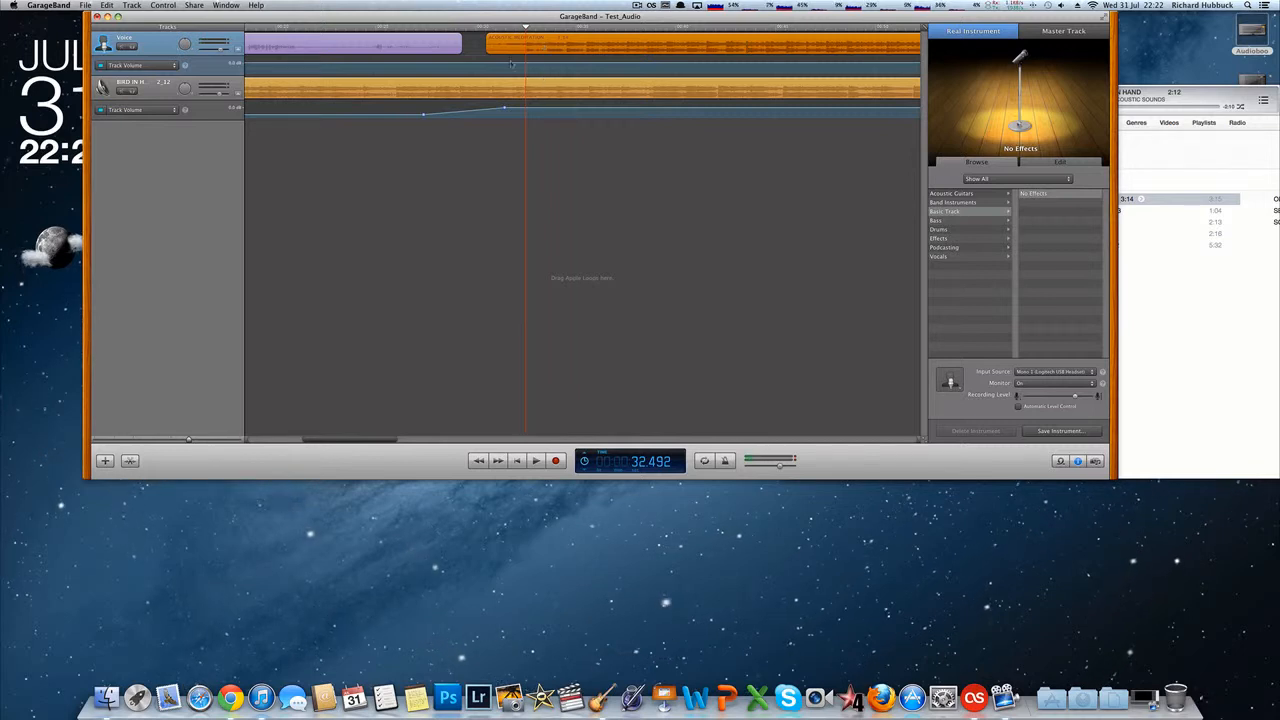
pyautogui.click(475, 25)
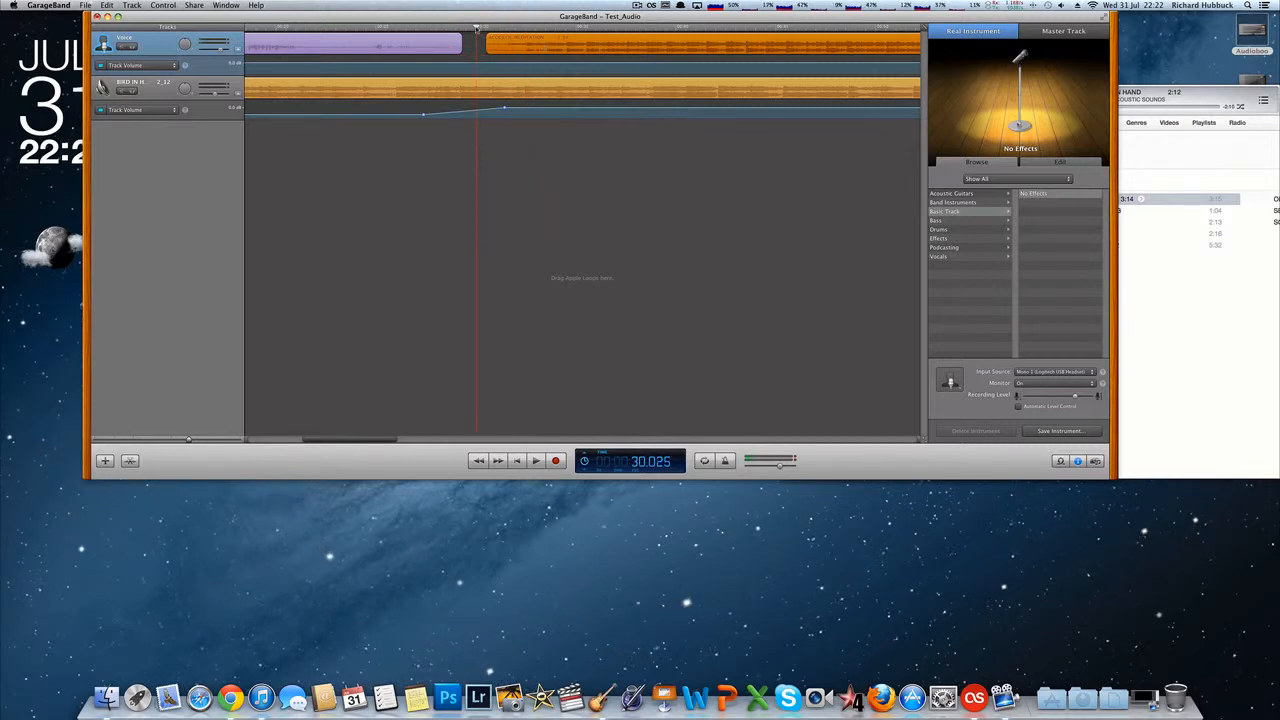
pyautogui.press('space')
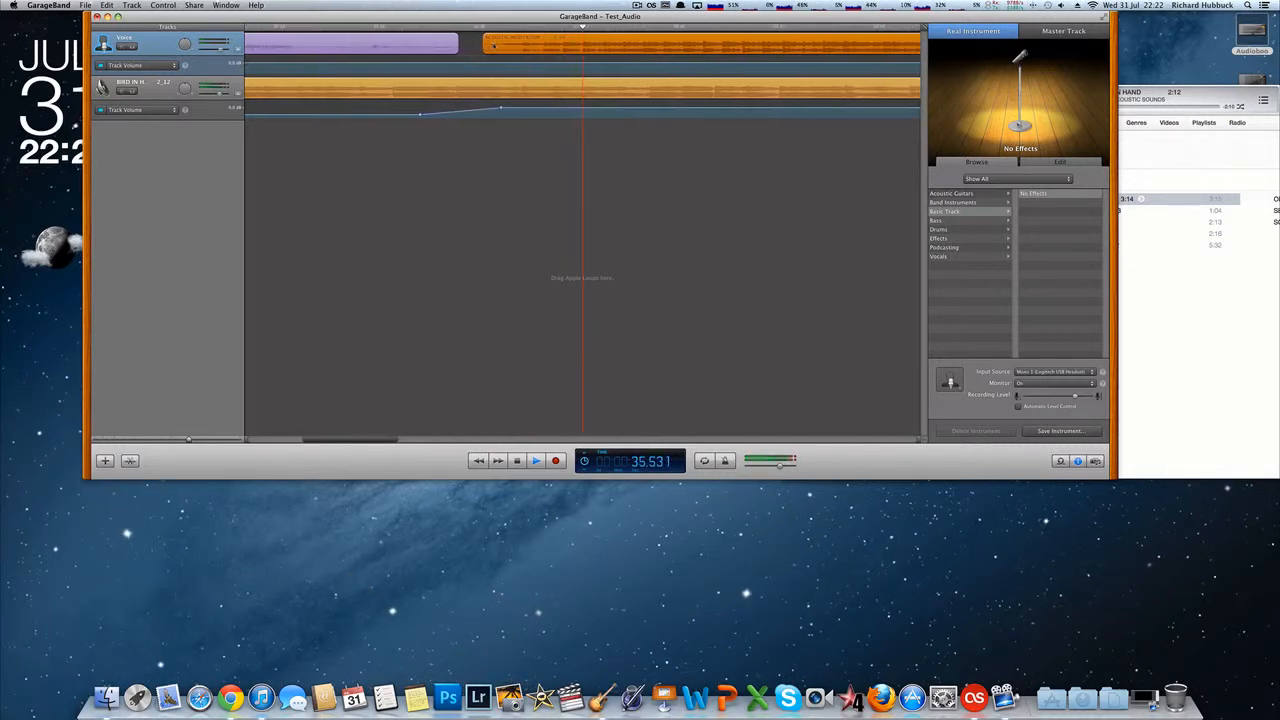
pyautogui.press('space')
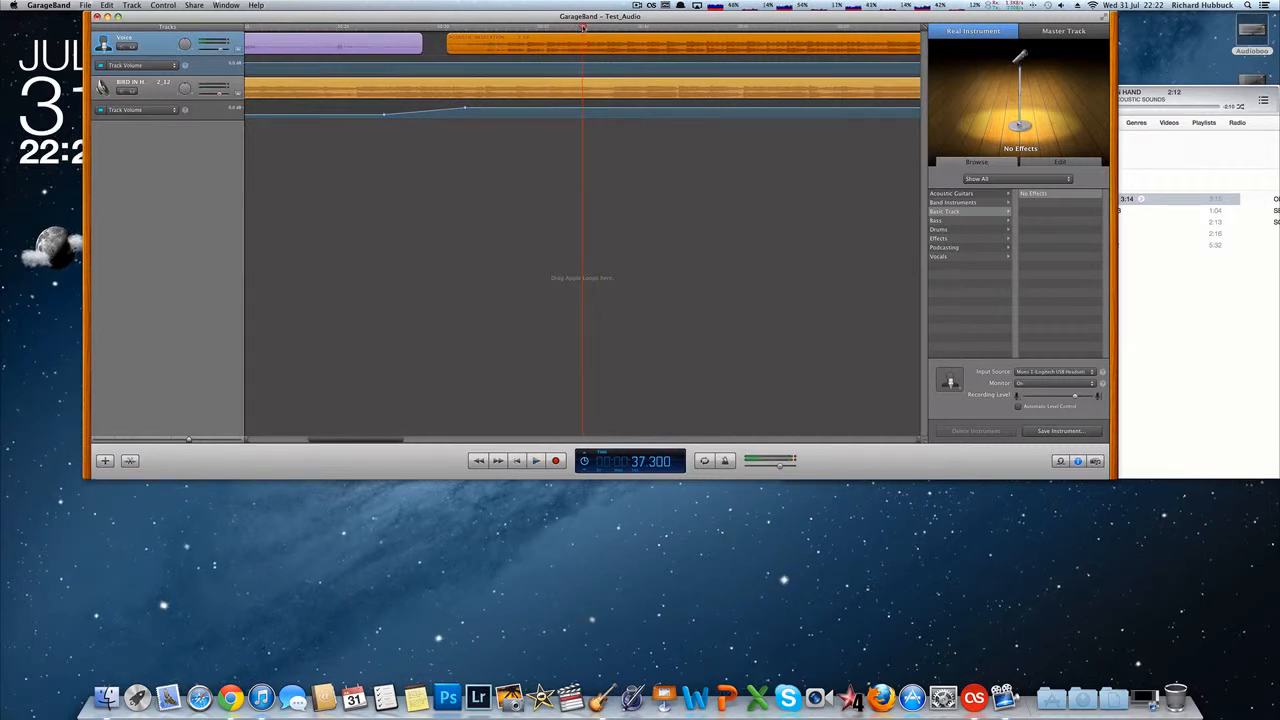
# - Shift the ACOUSTIC MEDITATION region later and back again on the Voice track, and delete it
pyautogui.click(583, 24)
pyautogui.moveTo(478, 45); pyautogui.dragTo(562, 45)
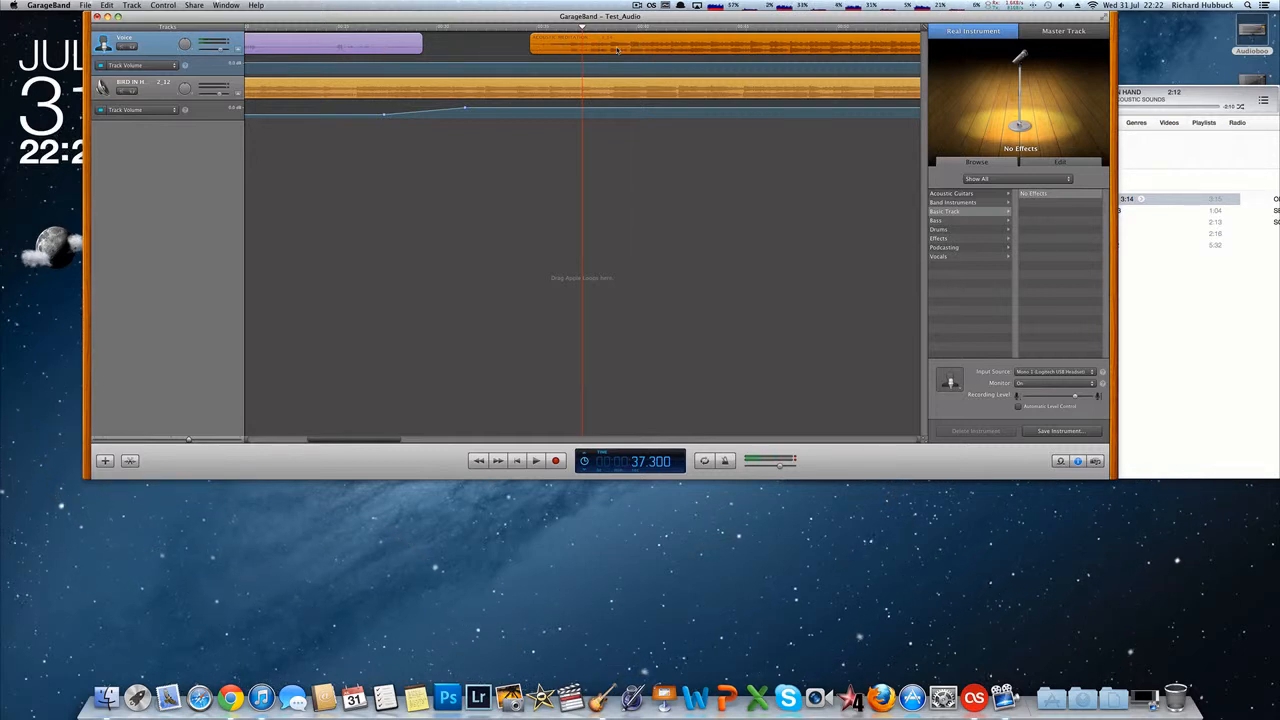
pyautogui.moveTo(609, 48); pyautogui.dragTo(518, 47)
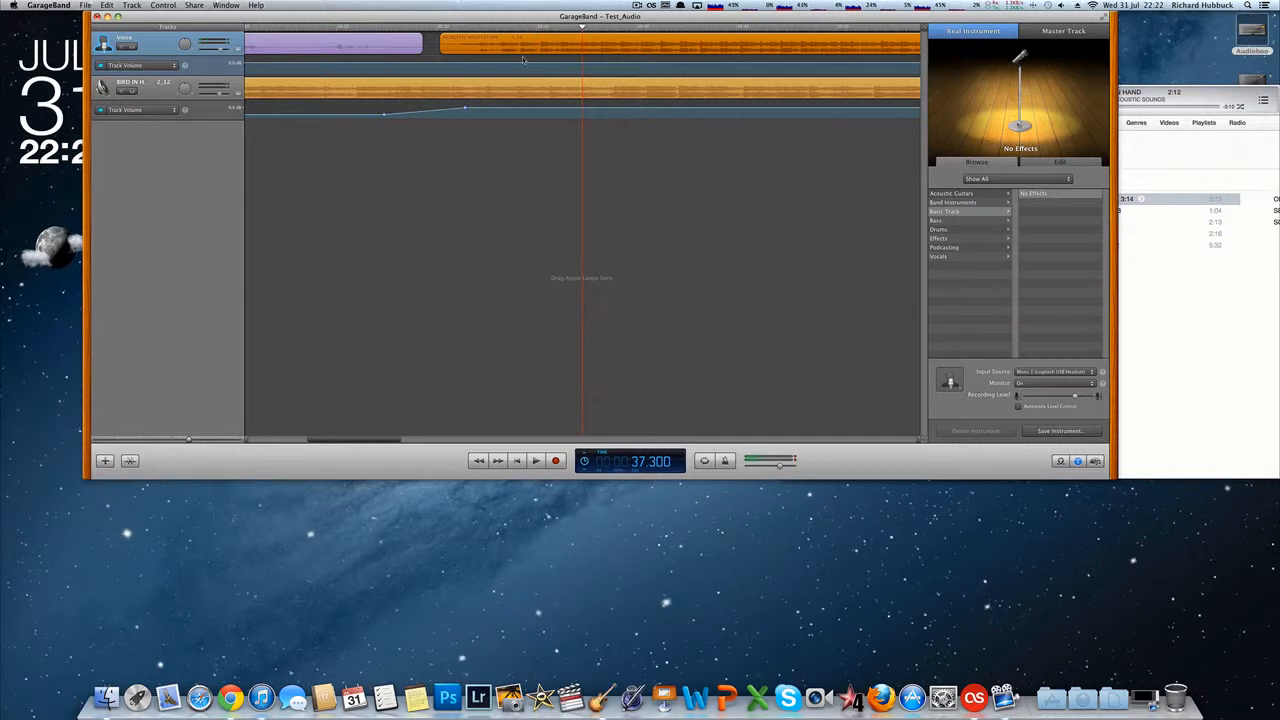
pyautogui.click(640, 51)
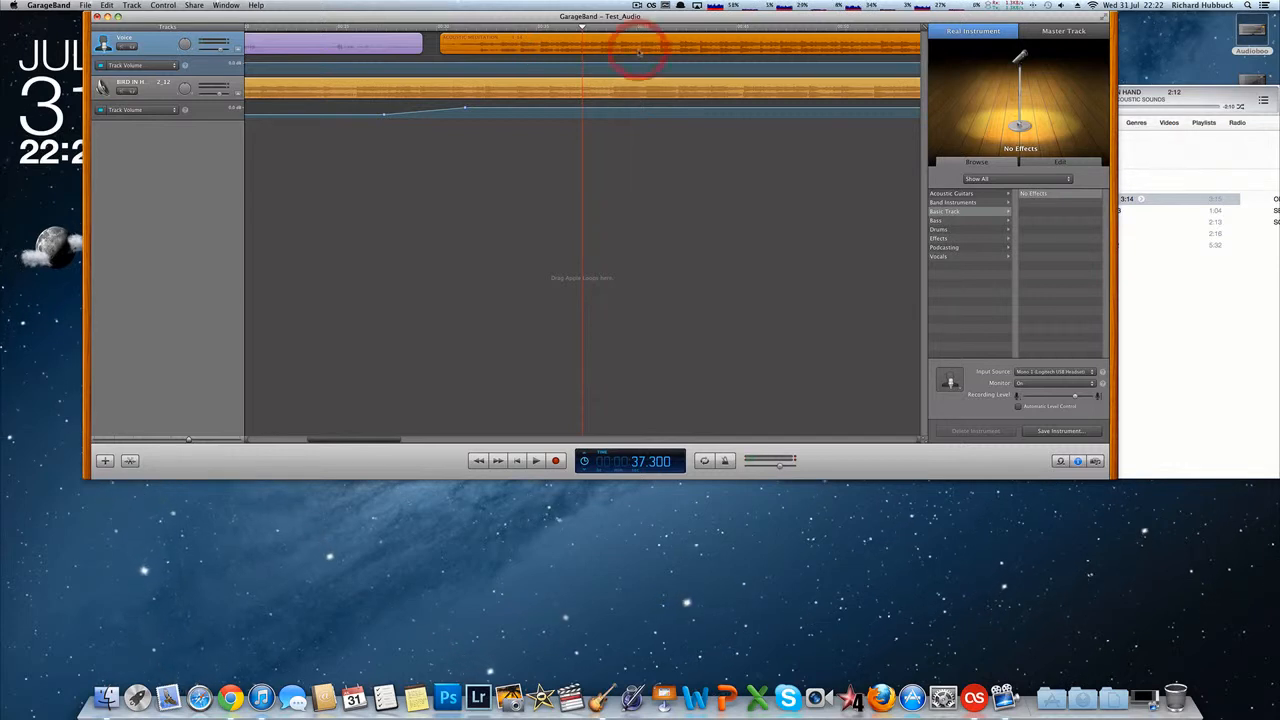
pyautogui.press('Delete')
# - Add ACOUSTIC MEDITATION from iTunes on its own new track below BIRD IN HAND, and set the track's monitoring to On
pyautogui.click(1179, 314)
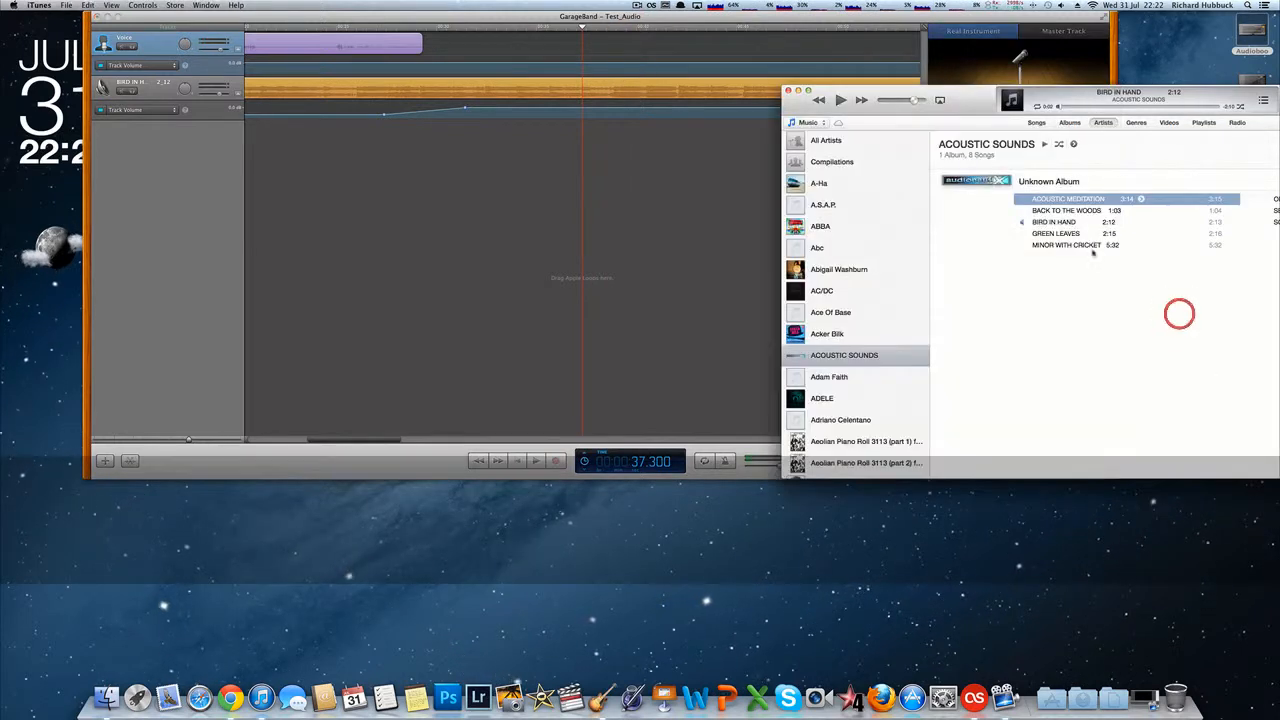
pyautogui.moveTo(1050, 200); pyautogui.dragTo(500, 205)
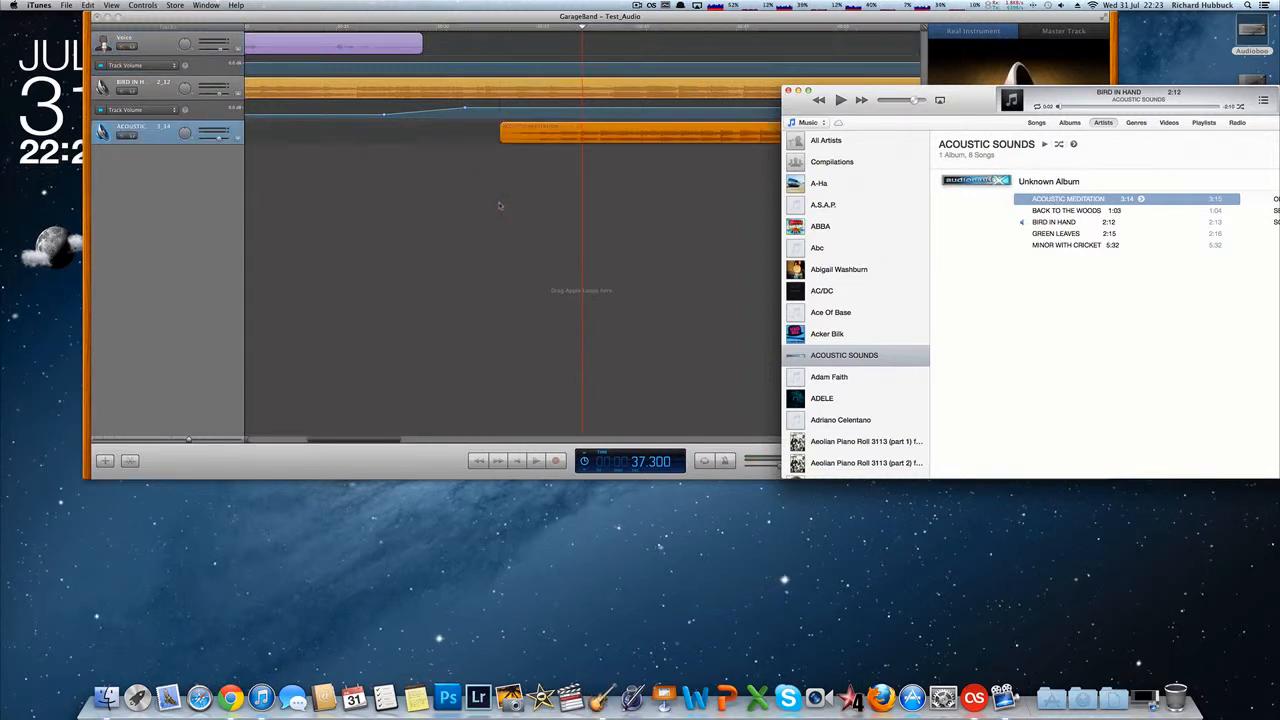
pyautogui.click(396, 188)
pyautogui.click(1055, 383)
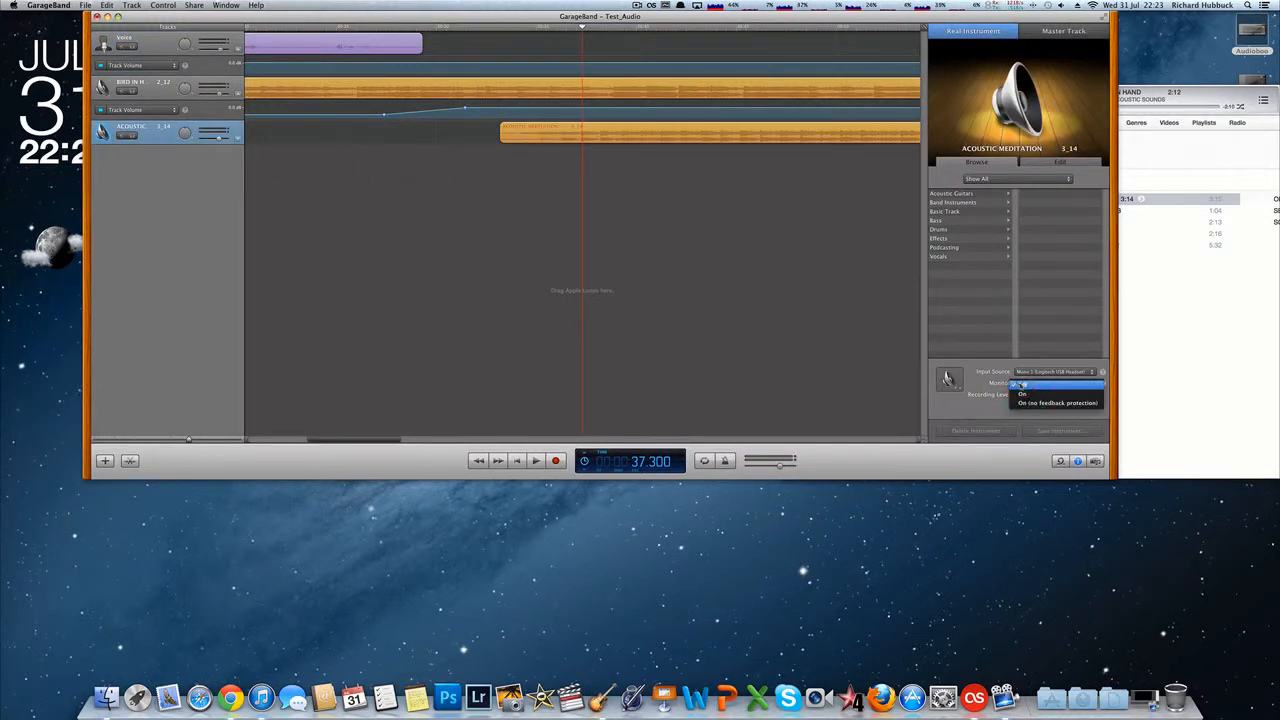
pyautogui.click(1023, 394)
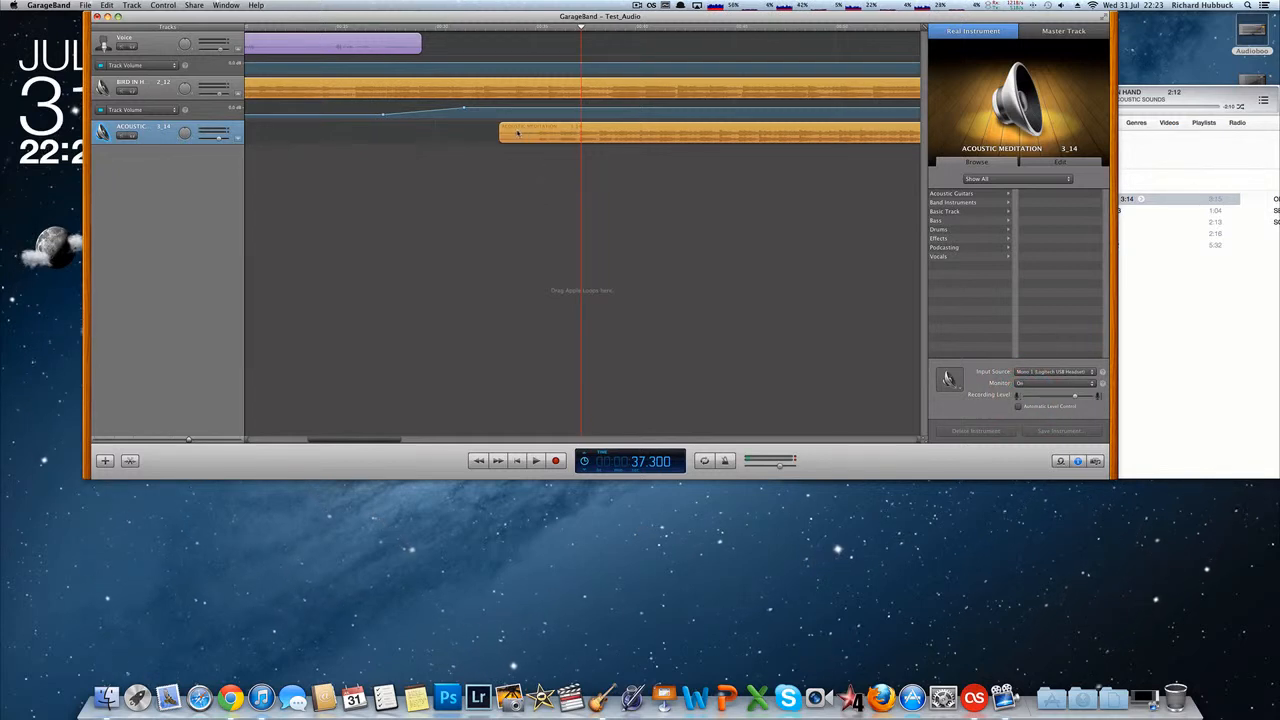
# - Move the ACOUSTIC MEDITATION region slightly later, to about 34 seconds, and show its track's volume automation
pyautogui.moveTo(522, 133); pyautogui.dragTo(538, 133)
pyautogui.click(233, 137)
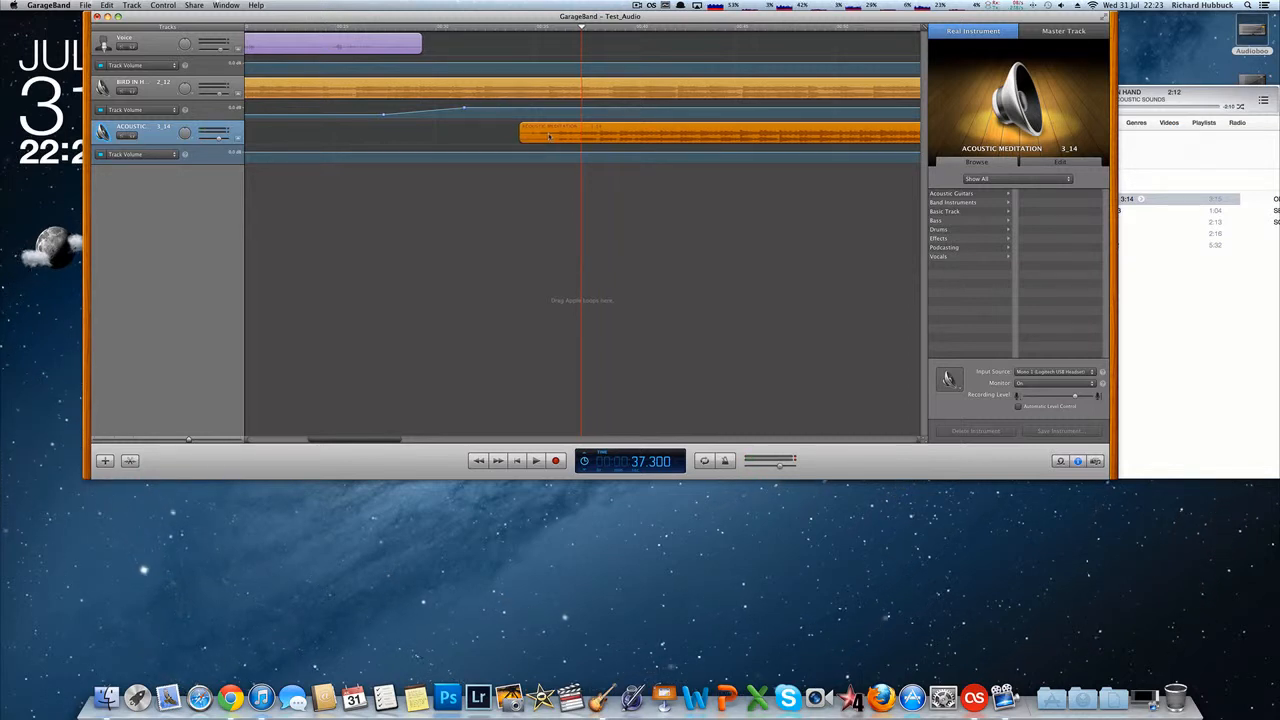
# - Add two BIRD IN HAND volume points around the start of ACOUSTIC MEDITATION, and lower the second one to fade the song out
pyautogui.hscroll(-1, 548, 135)
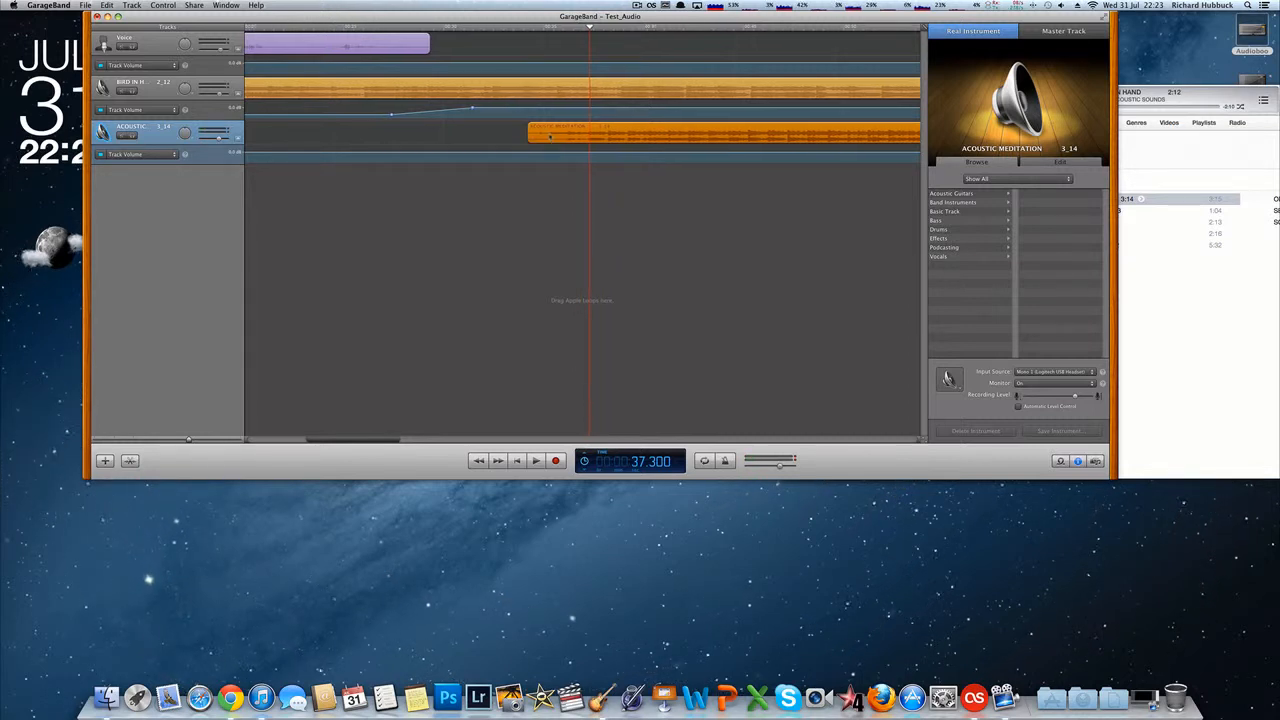
pyautogui.click(499, 109)
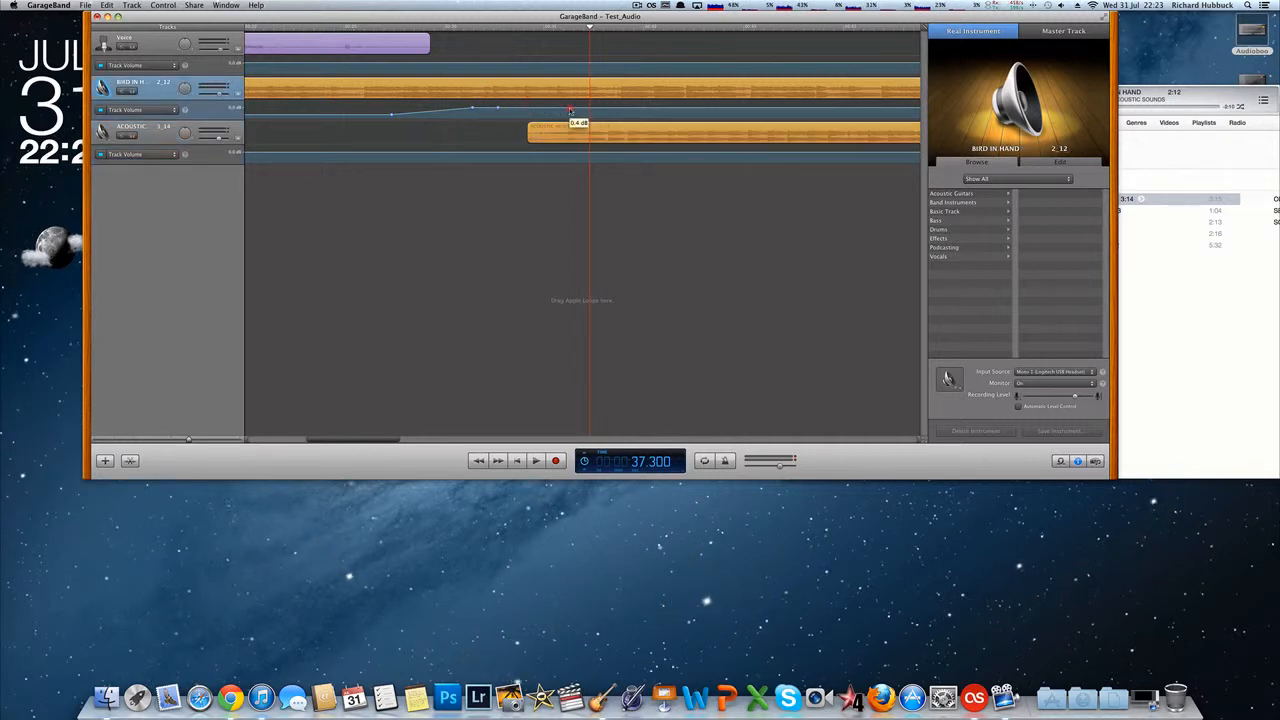
pyautogui.moveTo(570, 112); pyautogui.dragTo(570, 116)
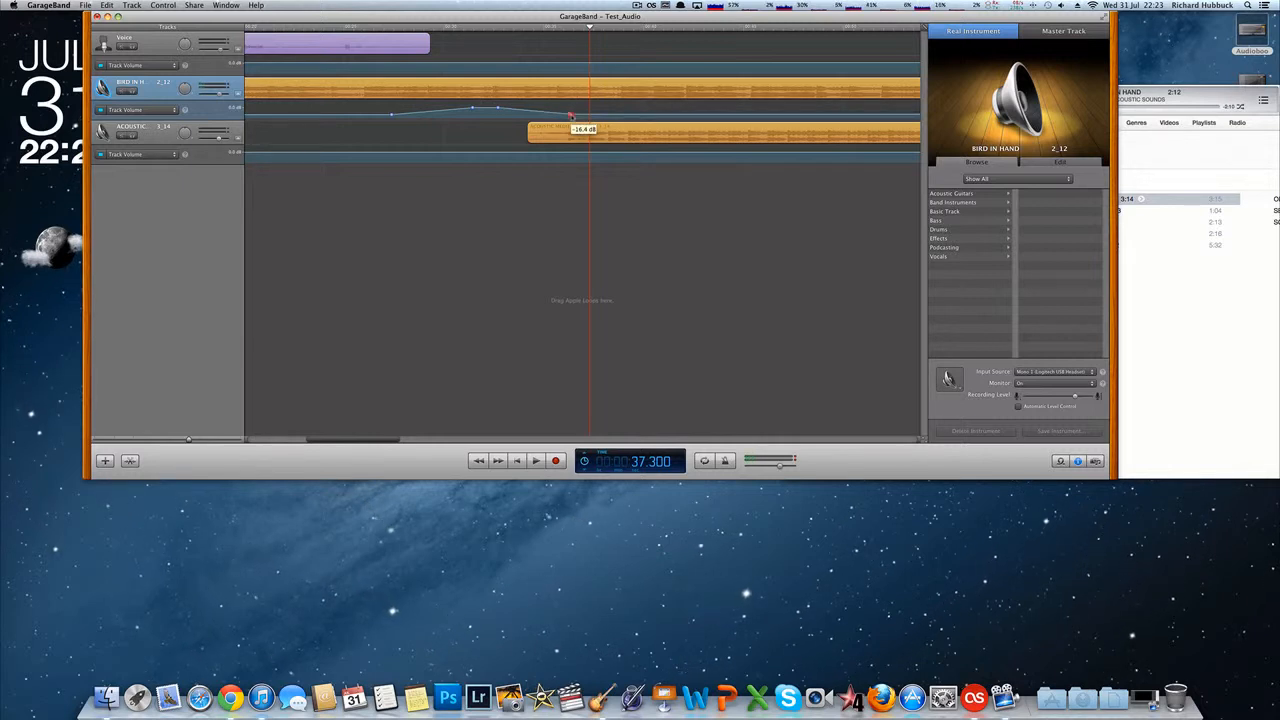
pyautogui.moveTo(570, 116); pyautogui.dragTo(570, 125)
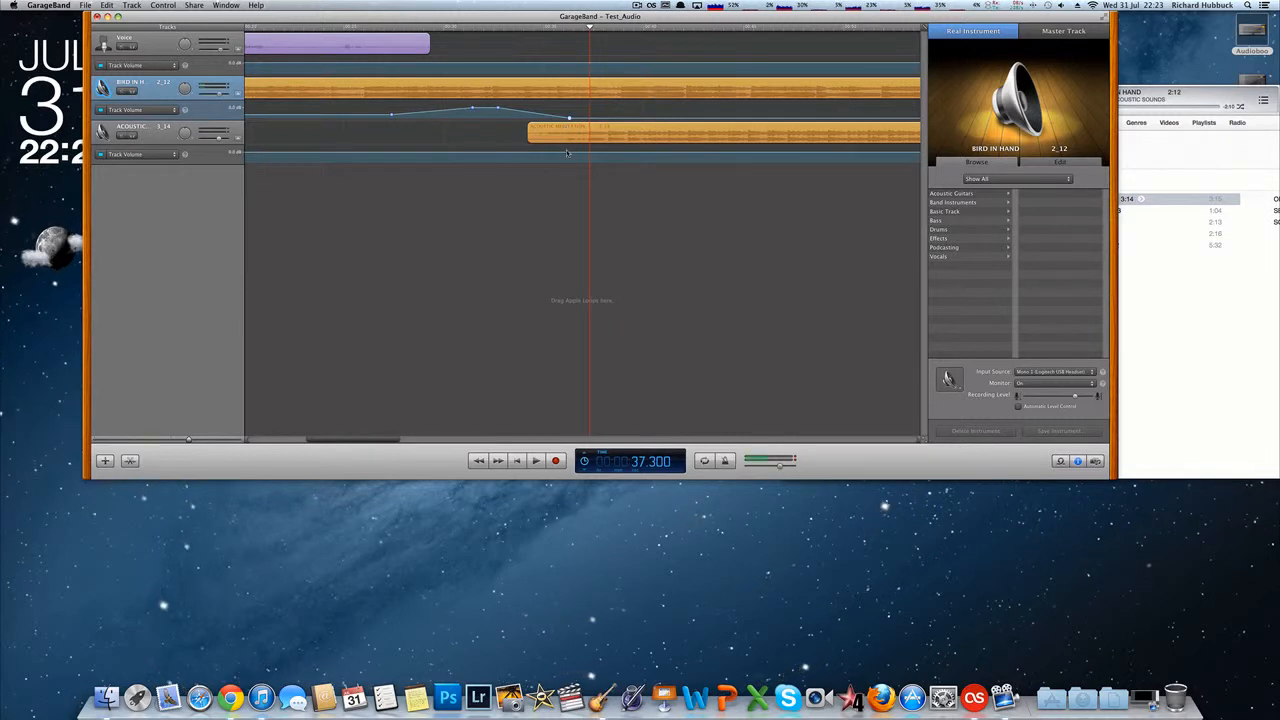
# - Add two volume points around the start of the ACOUSTIC MEDITATION region, and lower the first one to fade the song in
pyautogui.click(522, 25)
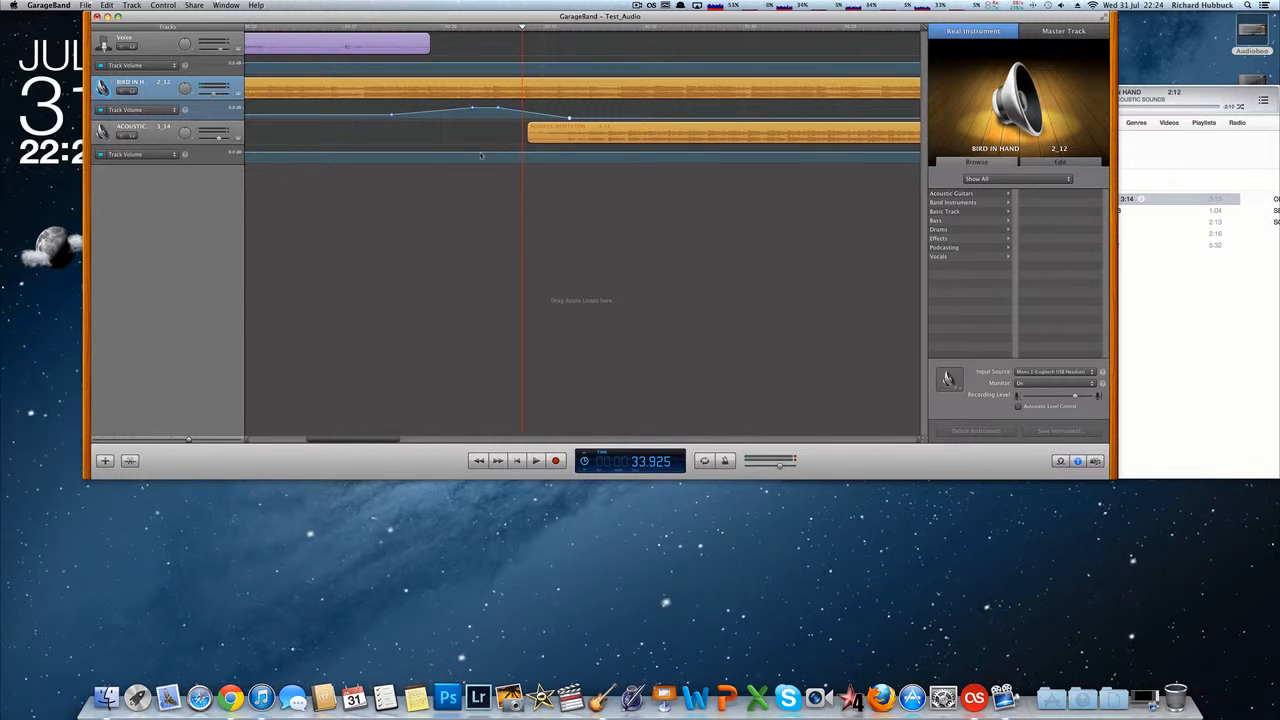
pyautogui.click(481, 155)
pyautogui.moveTo(481, 155)
pyautogui.mouseDown()
pyautogui.moveTo(480, 168)
pyautogui.moveTo(480, 154)
pyautogui.mouseUp()
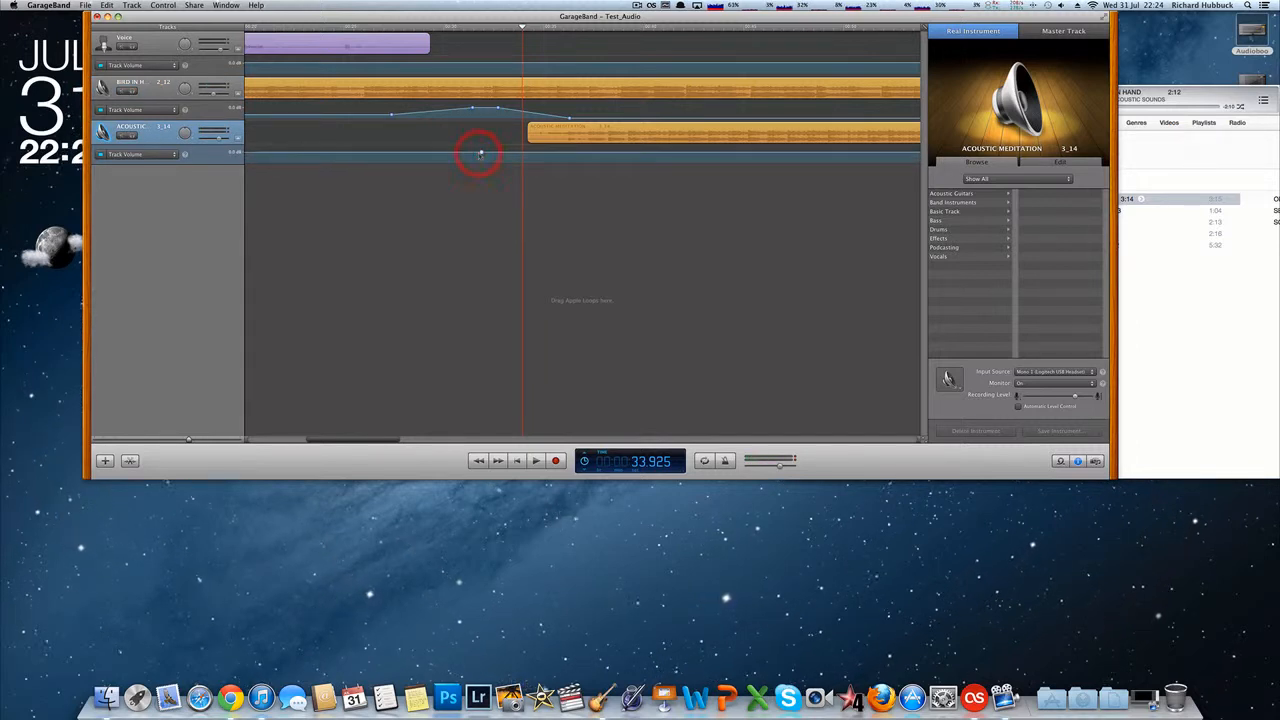
pyautogui.click(575, 152)
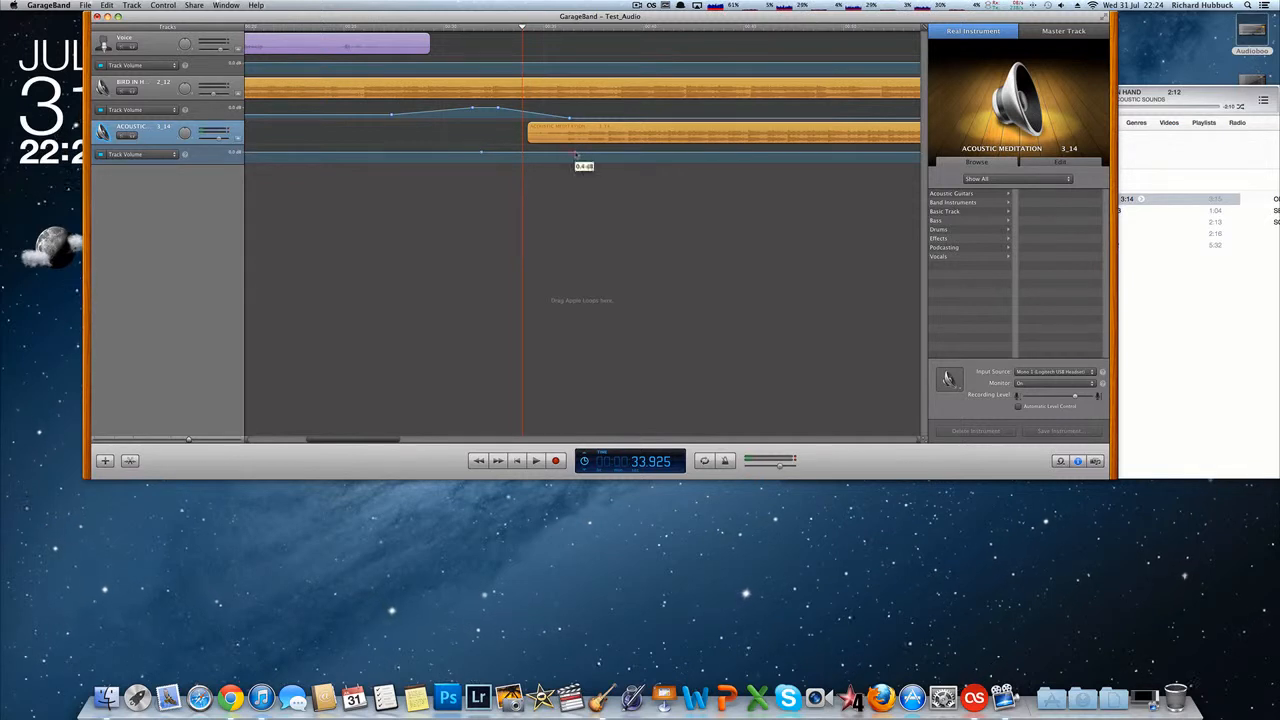
pyautogui.moveTo(480, 152); pyautogui.dragTo(480, 163)
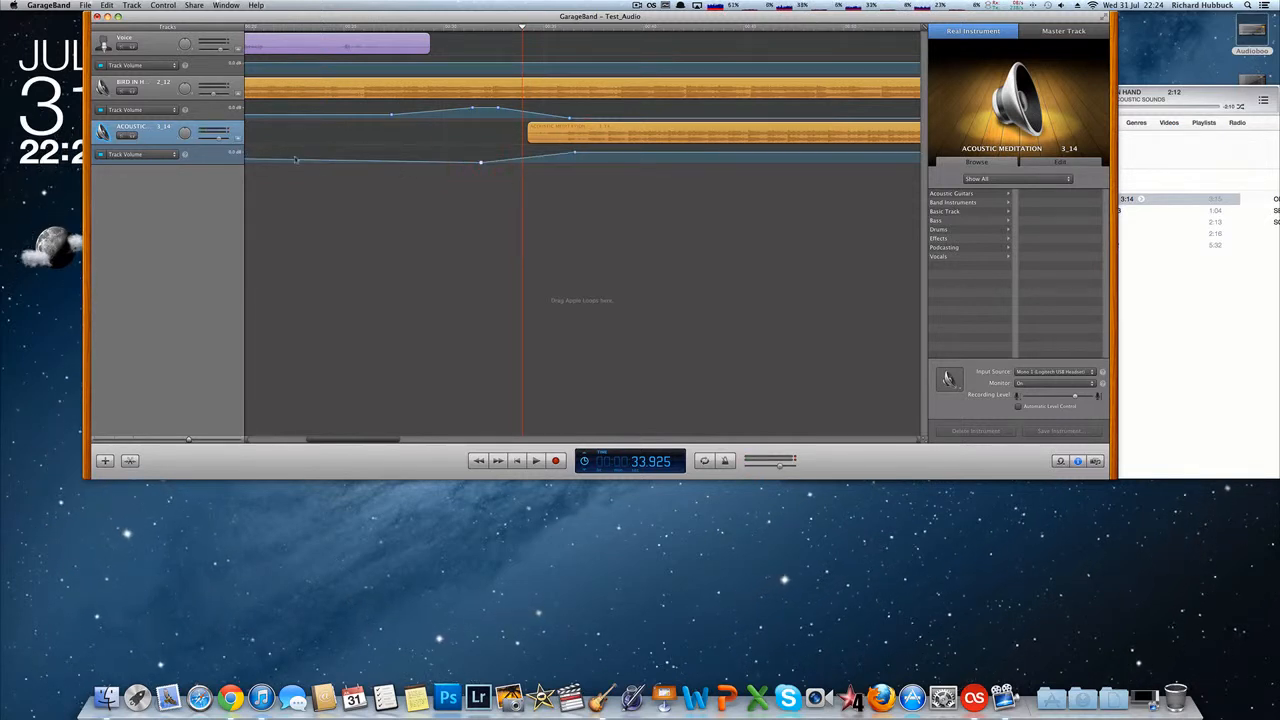
# - Review the volume curves and play the crossfade from BIRD IN HAND into ACOUSTIC MEDITATION, starting at about 31 seconds
pyautogui.hscroll(-8, 406, 165)
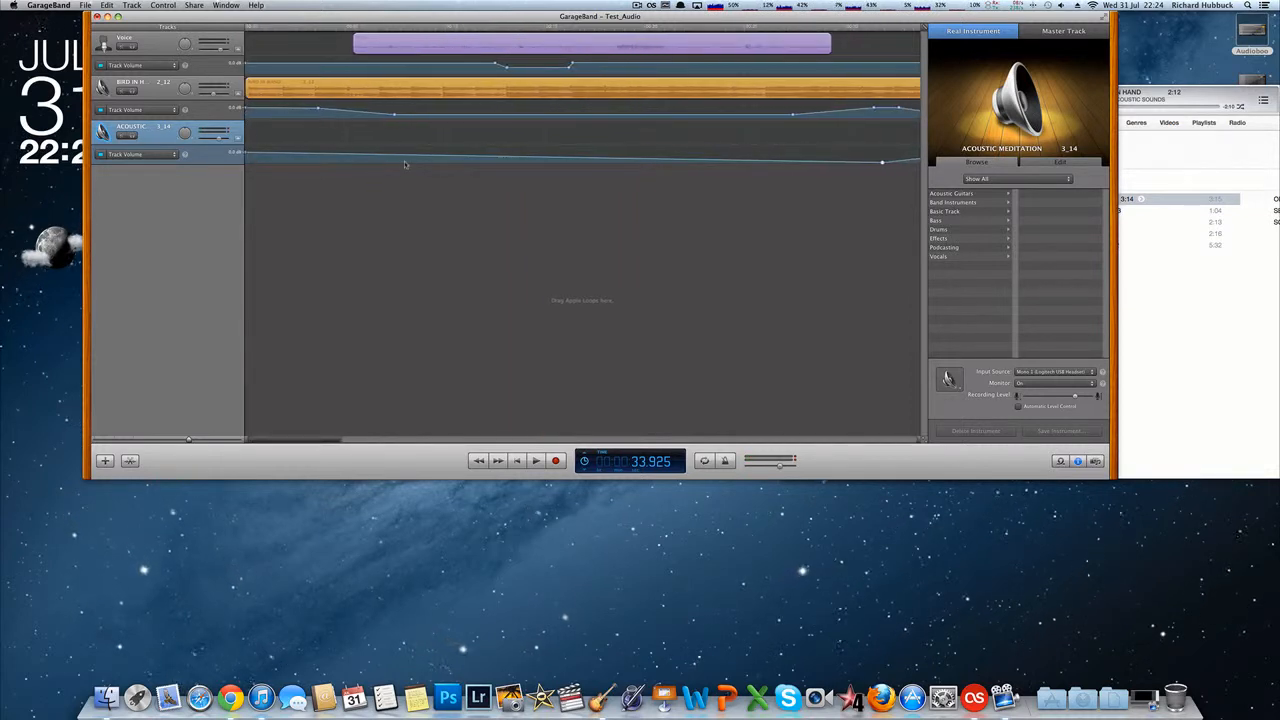
pyautogui.hscroll(2, 408, 165)
pyautogui.hscroll(2, 407, 163)
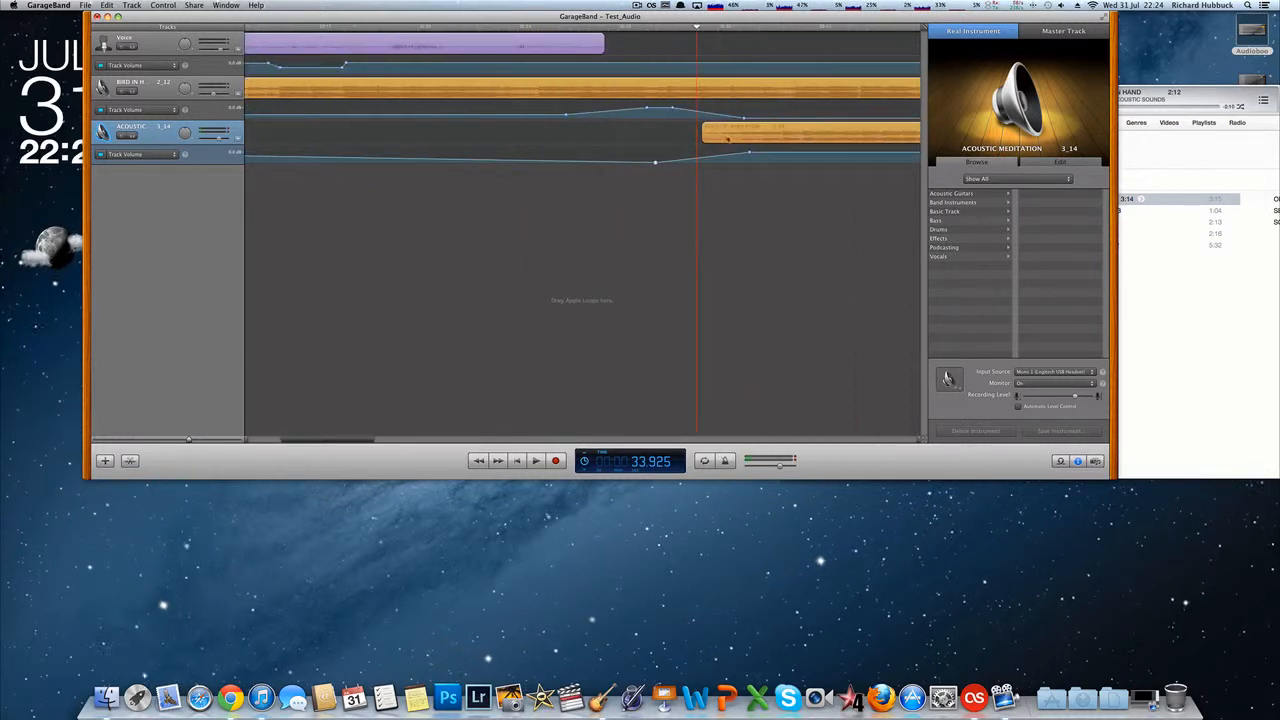
pyautogui.hscroll(-4, 480, 145)
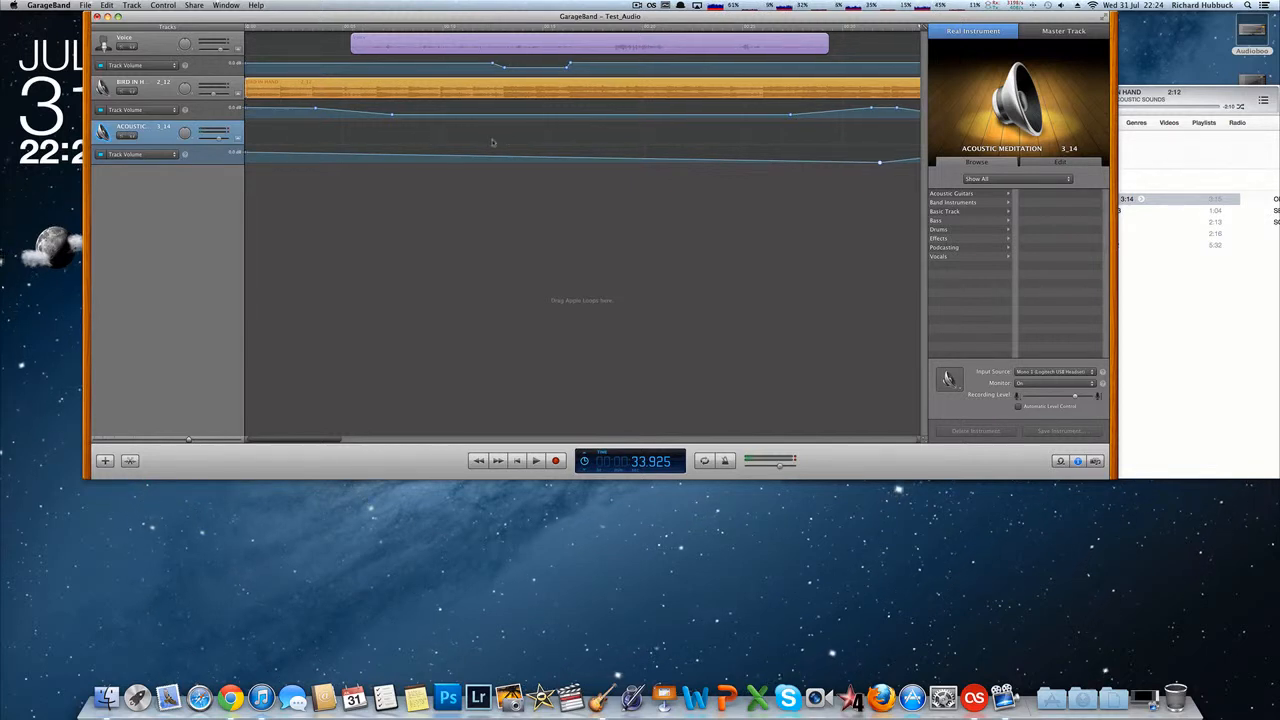
pyautogui.hscroll(6, 495, 142)
pyautogui.hscroll(1, 520, 138)
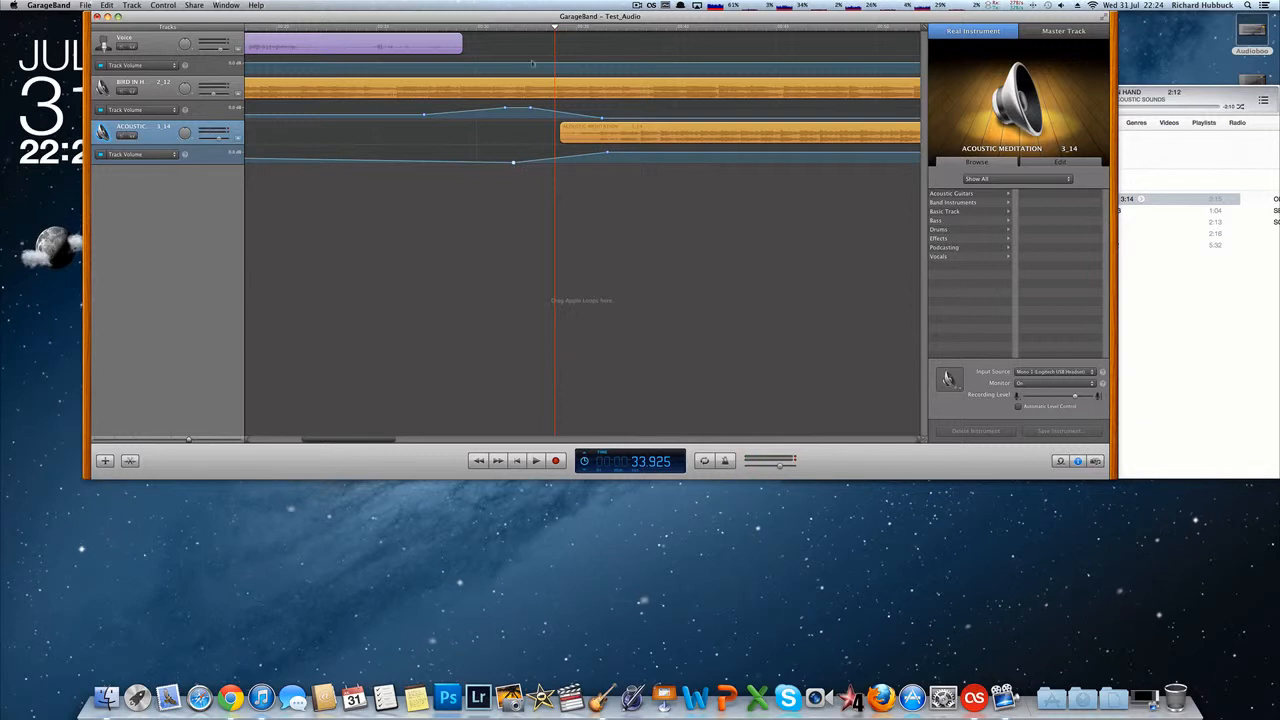
pyautogui.click(519, 30)
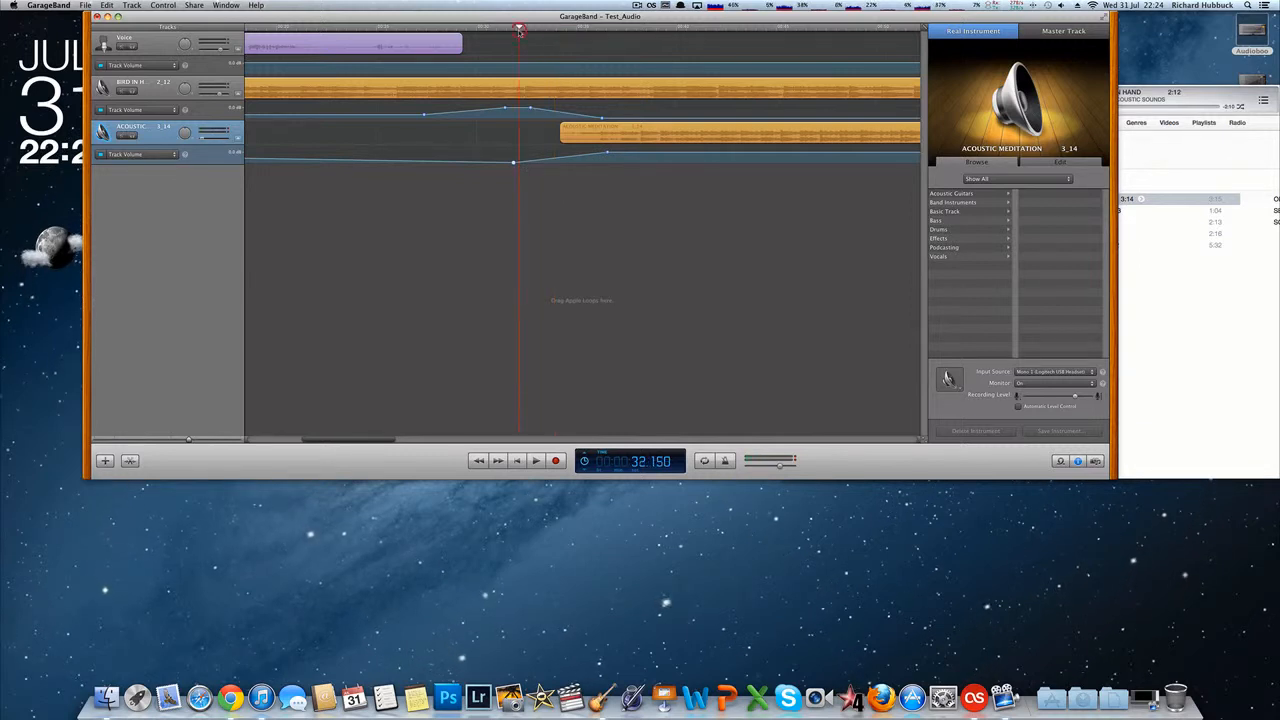
pyautogui.click(491, 30)
pyautogui.press('space')
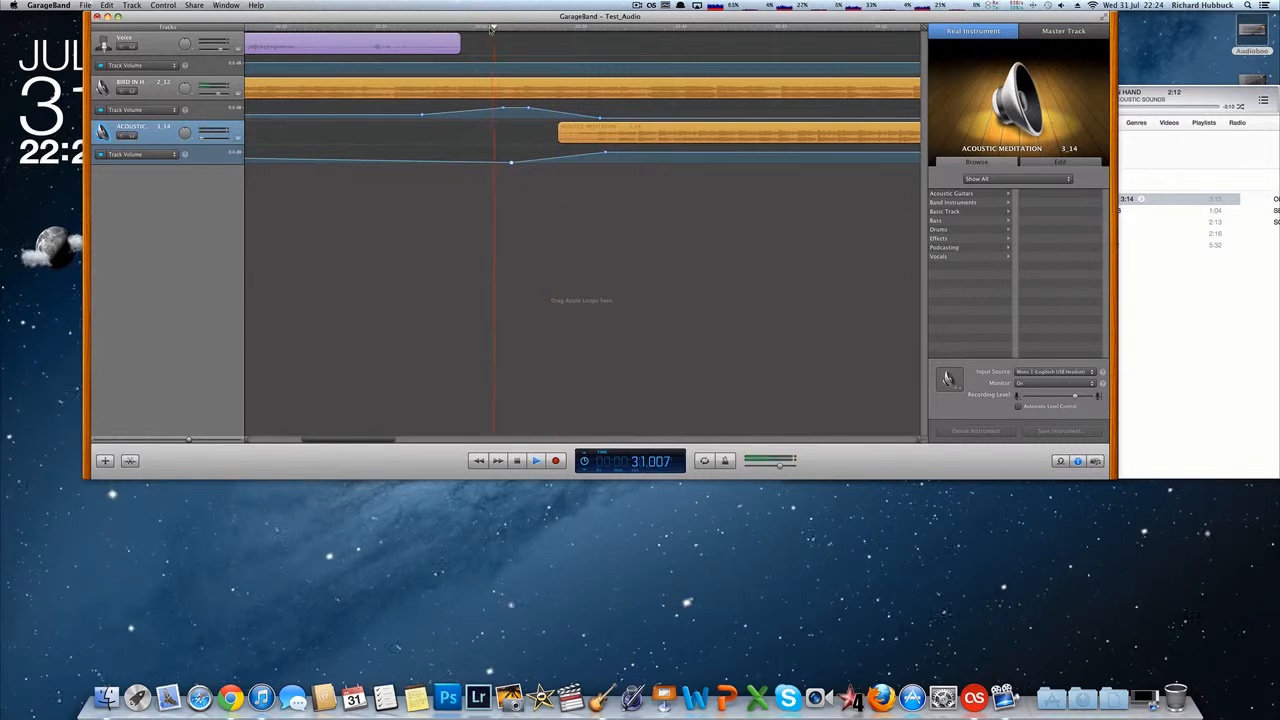
pyautogui.hscroll(-3, 491, 30)
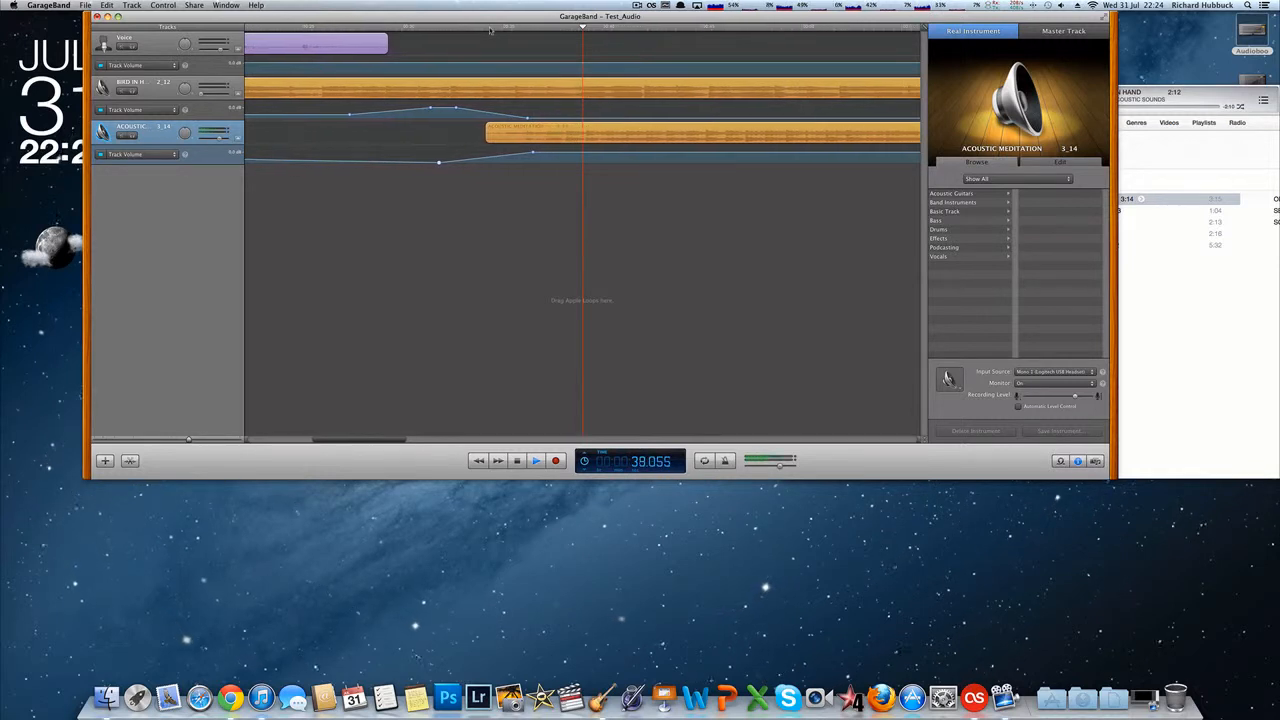
pyautogui.press('space')
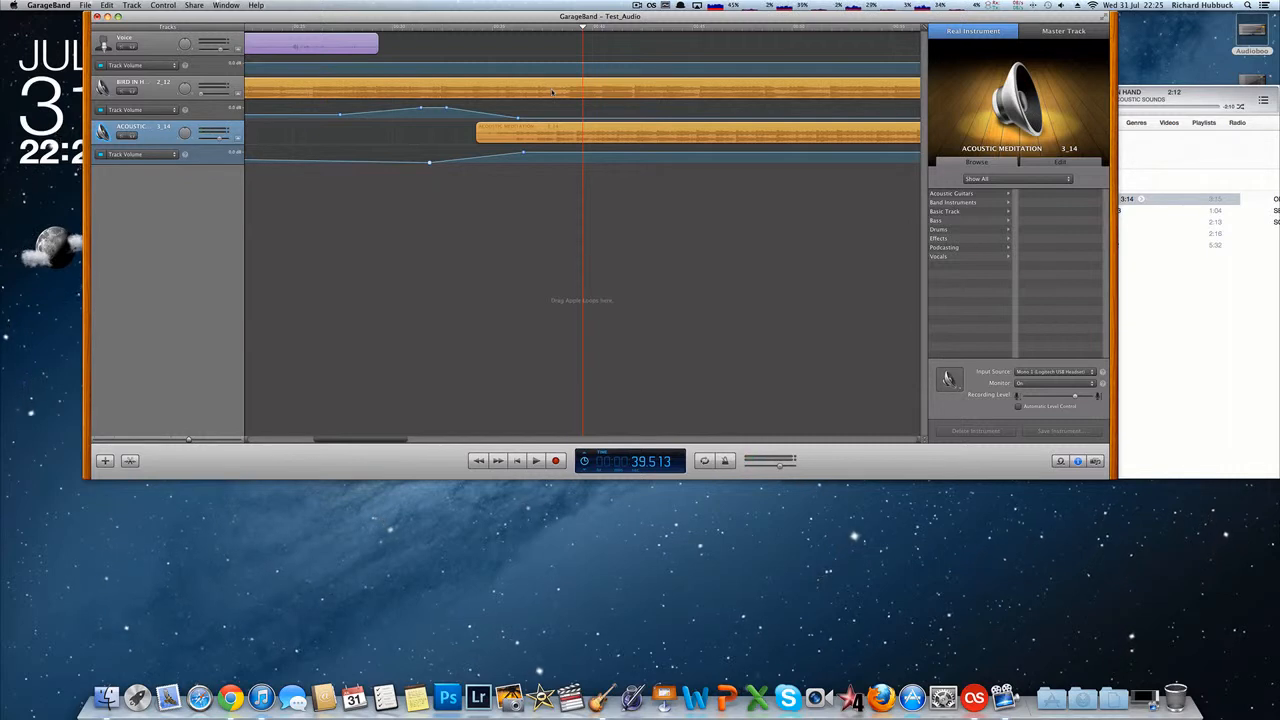
# - Split the BIRD IN HAND region at about 36.7 seconds, just after its fade-out ends
pyautogui.click(517, 28)
pyautogui.click(526, 28)
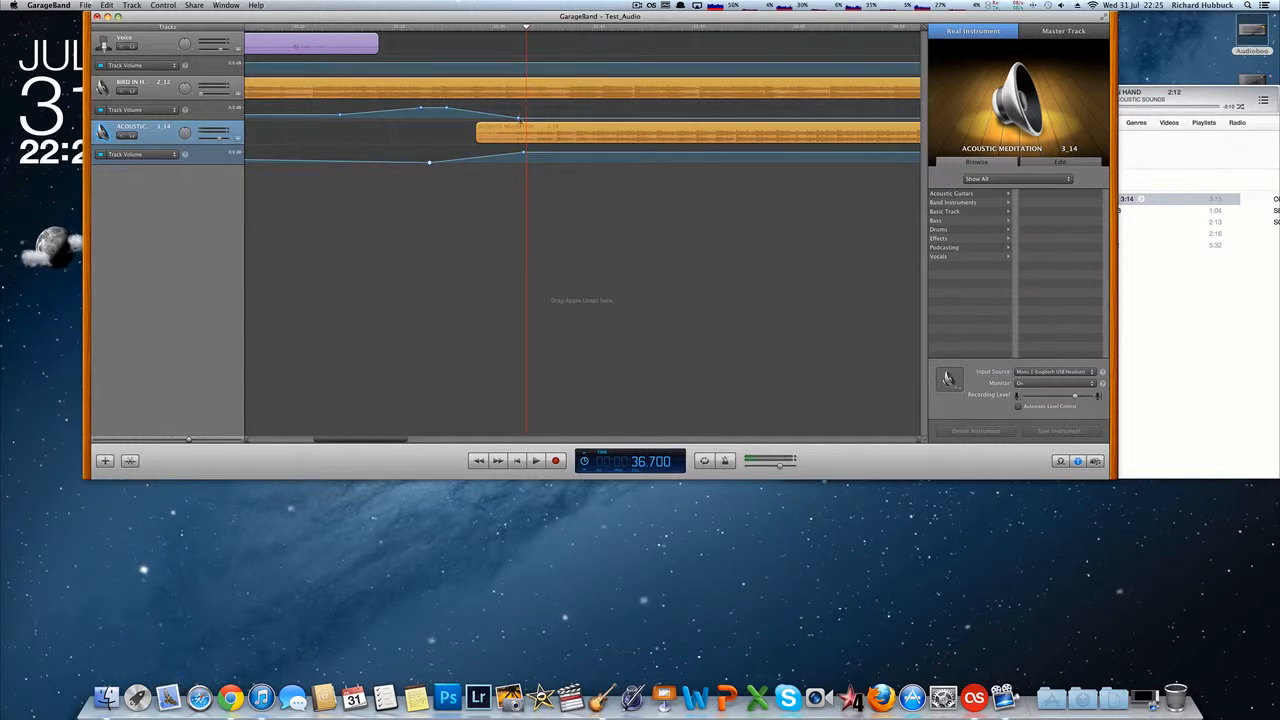
pyautogui.click(522, 91)
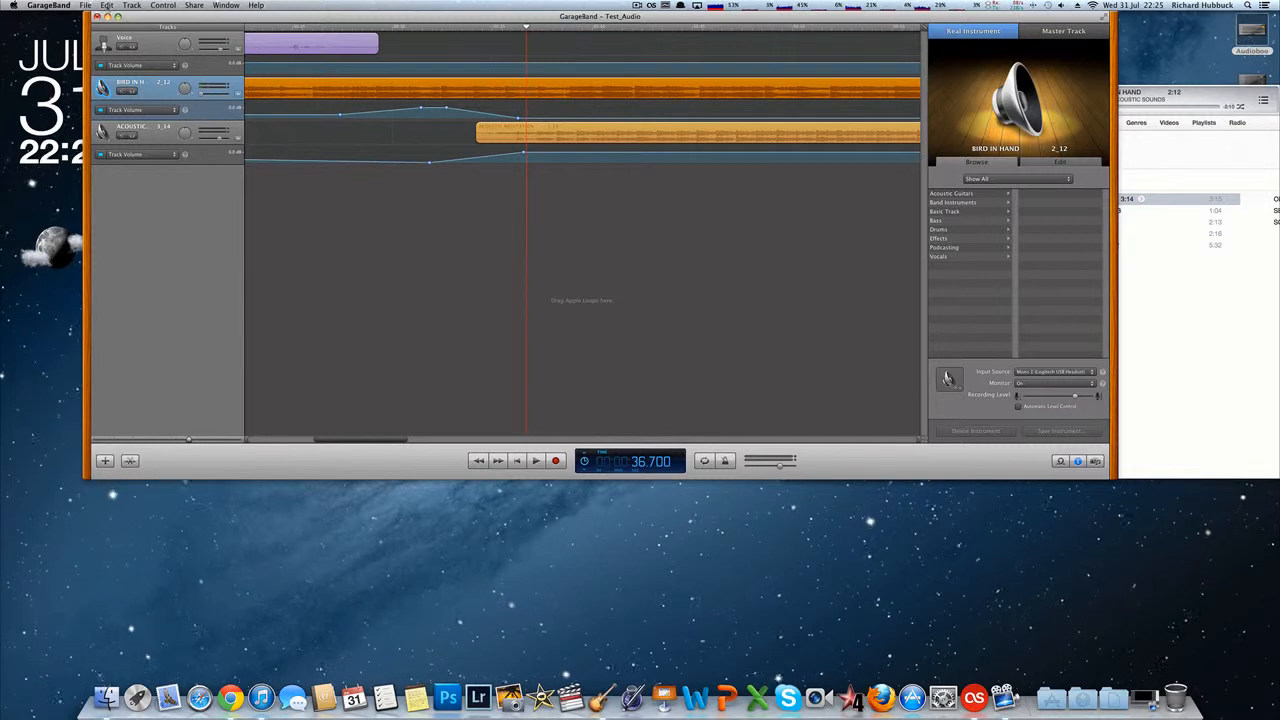
pyautogui.click(130, 6)
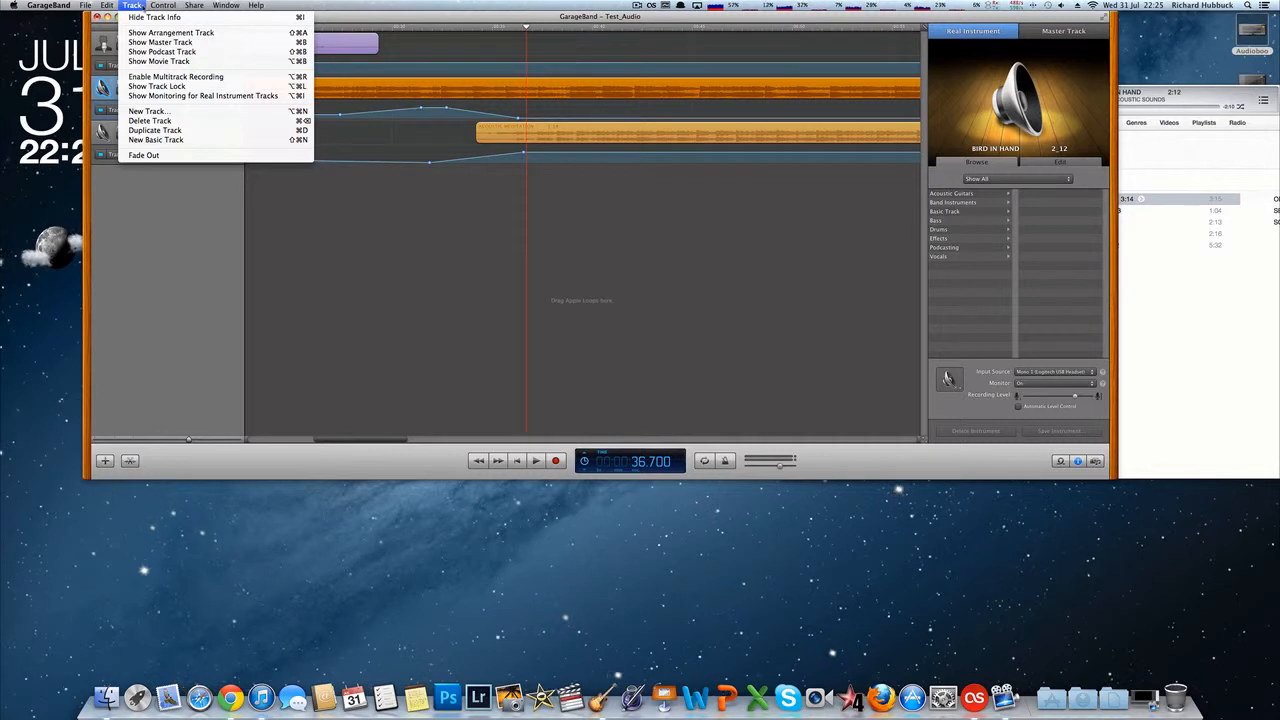
pyautogui.moveTo(110, 6)
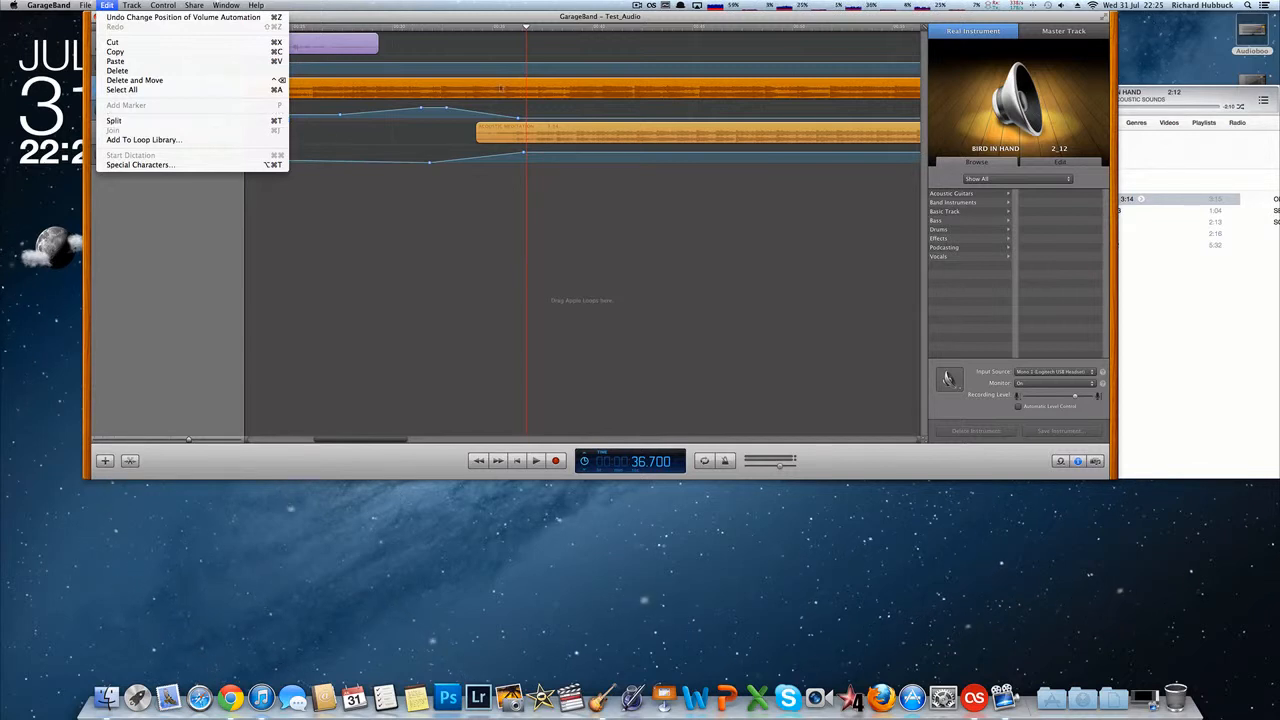
pyautogui.click(524, 22)
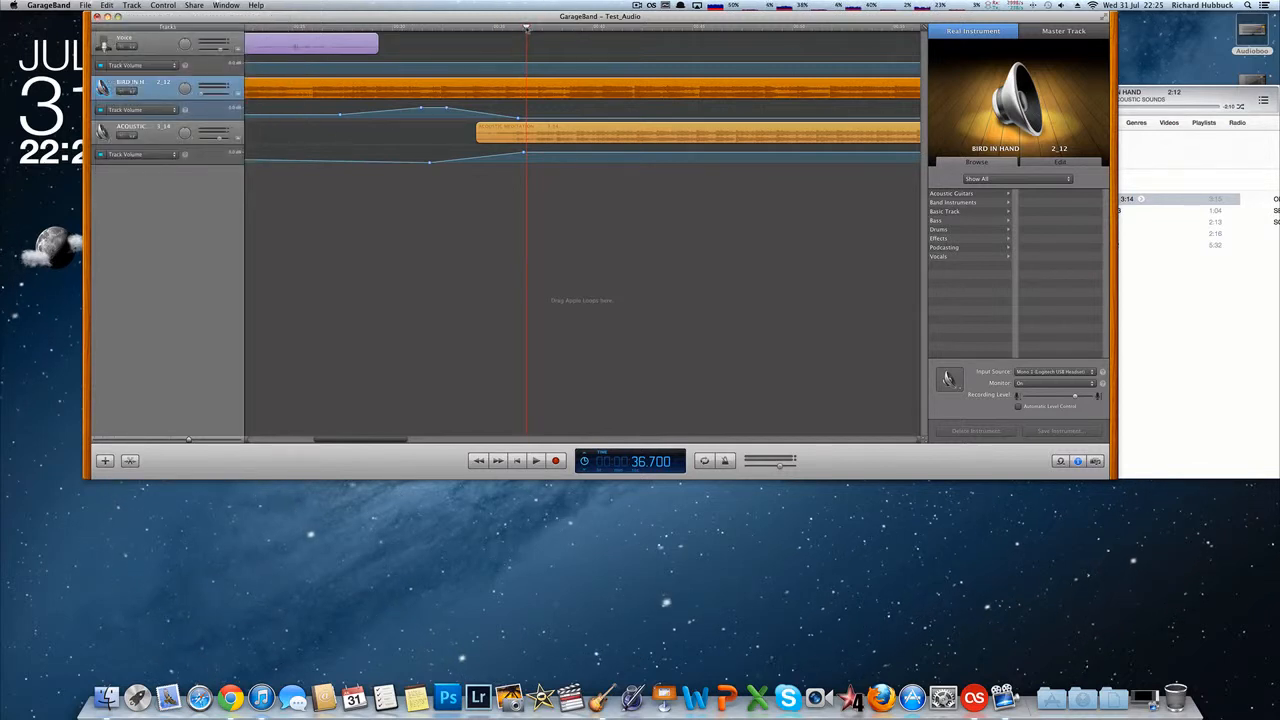
pyautogui.press('super+t')
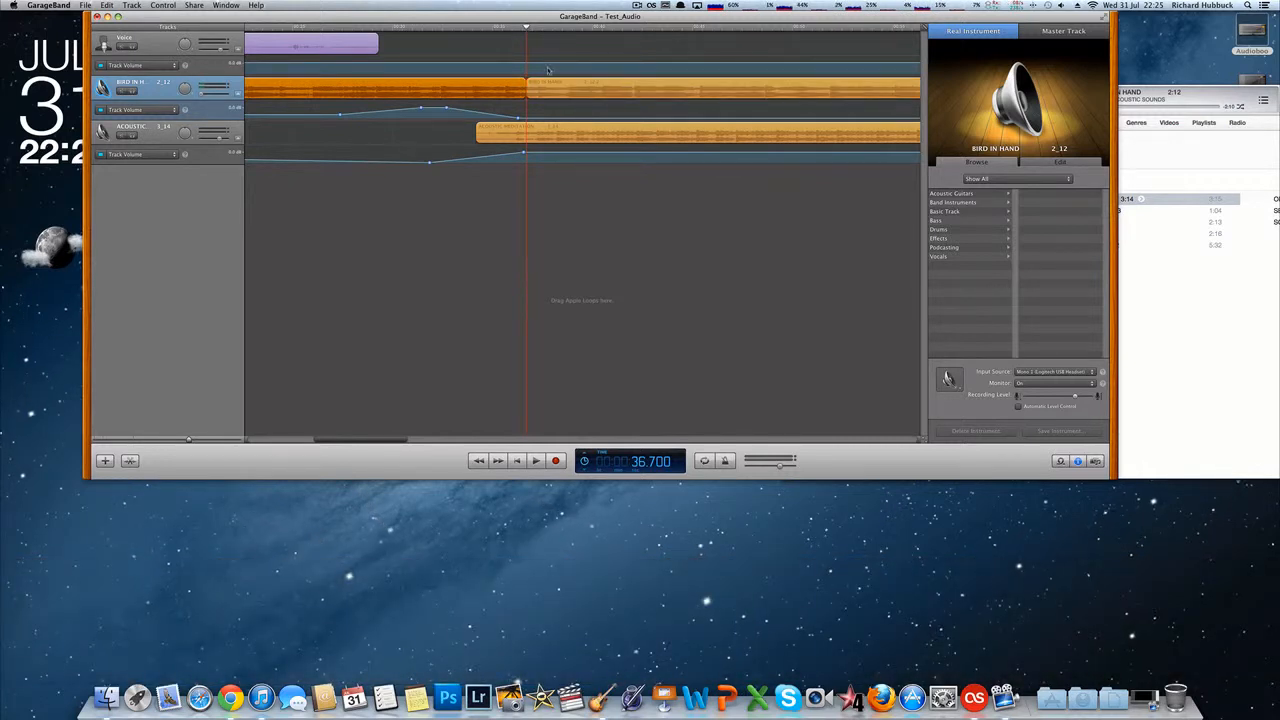
# - Separate the part of BIRD IN HAND after the split and delete it
pyautogui.hscroll(-3, 560, 76)
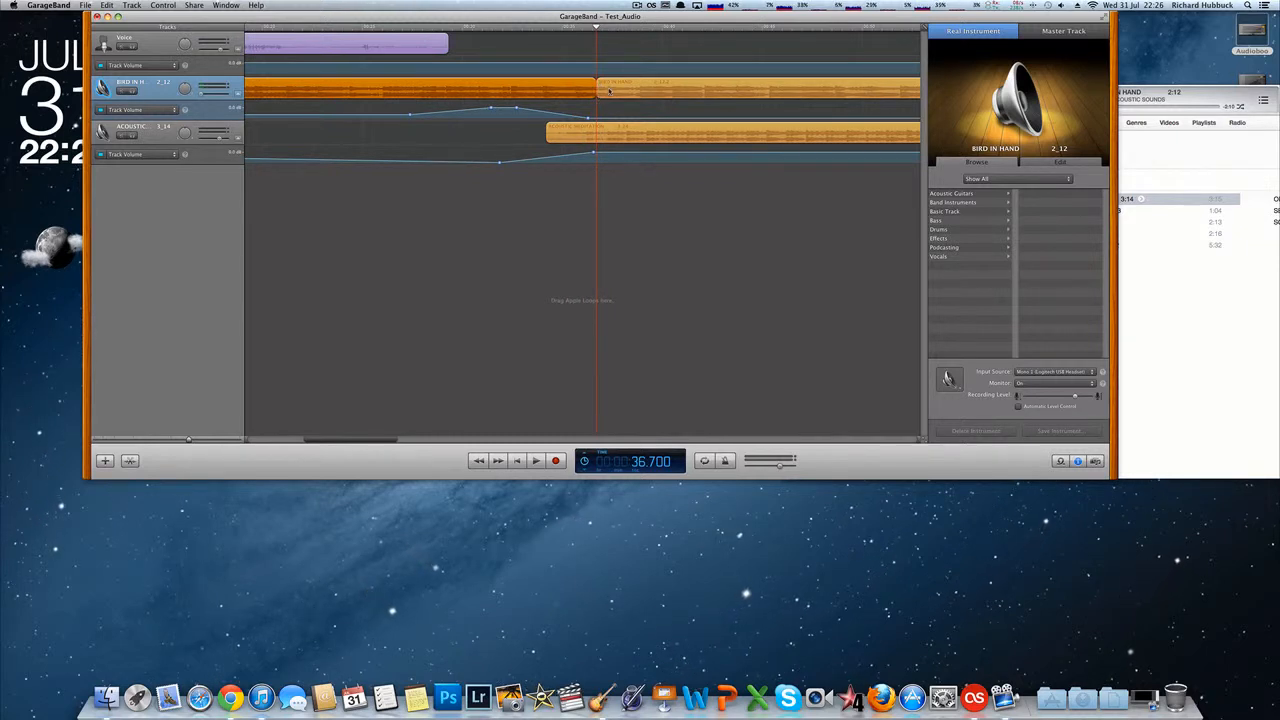
pyautogui.moveTo(609, 91); pyautogui.dragTo(627, 91)
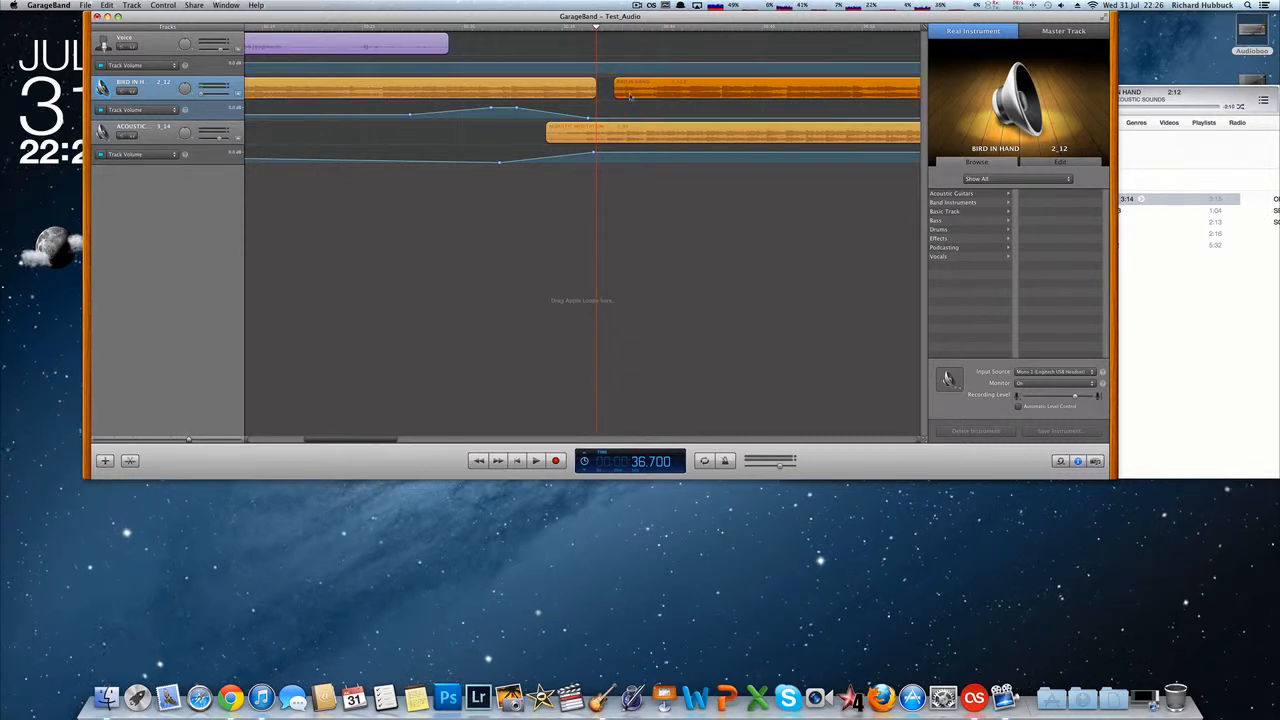
pyautogui.press('Delete')
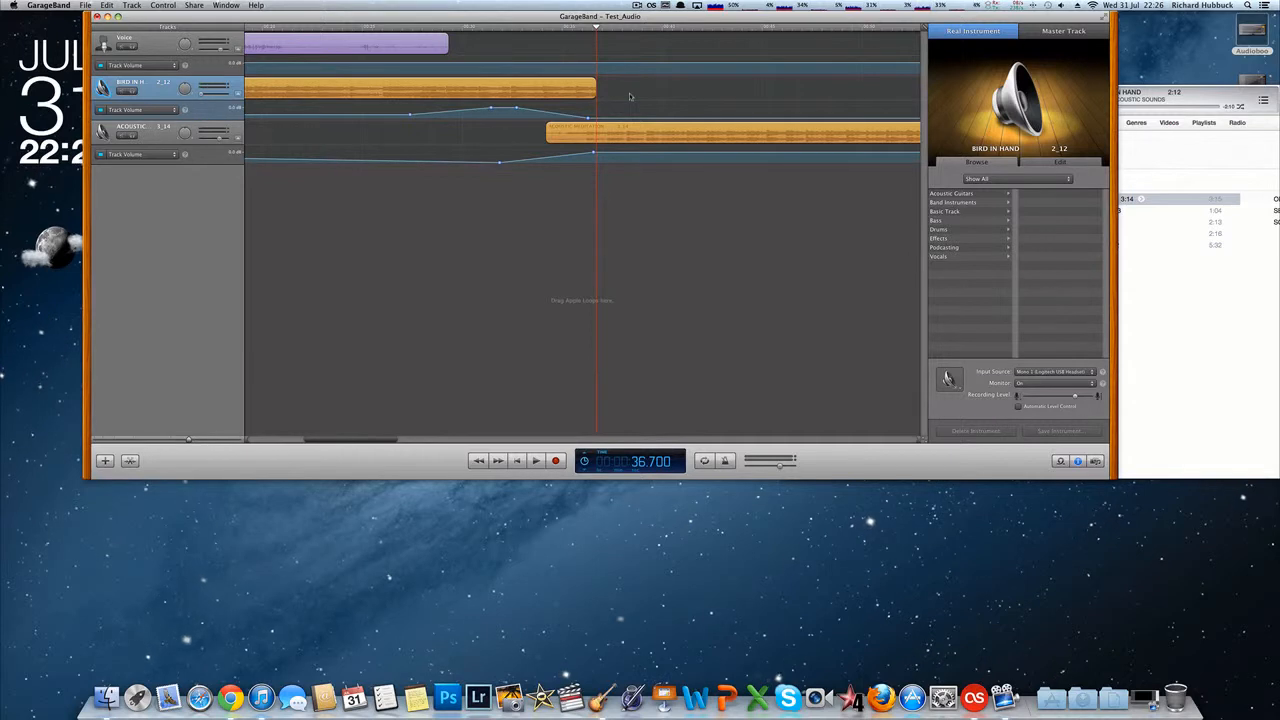
# - Play the whole mix from the beginning through the crossfade, and look over the rest of the ACOUSTIC MEDITATION region
pyautogui.hscroll(-5, 632, 92)
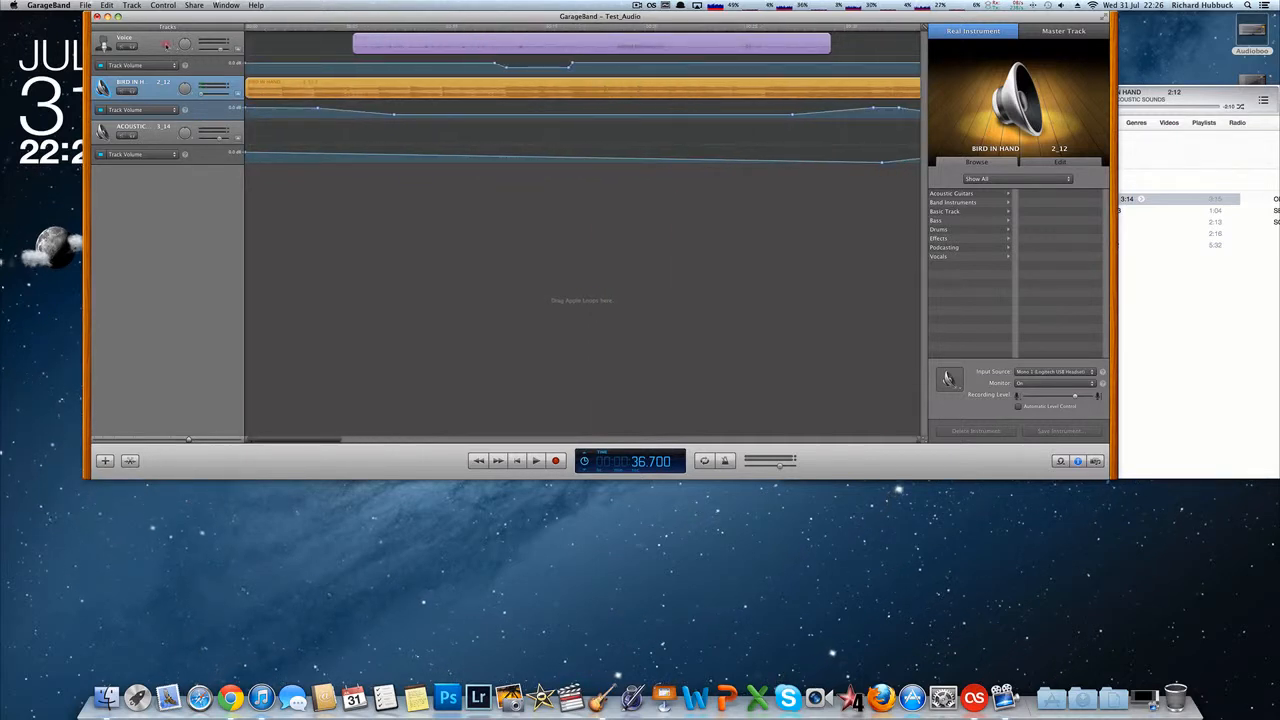
pyautogui.click(160, 44)
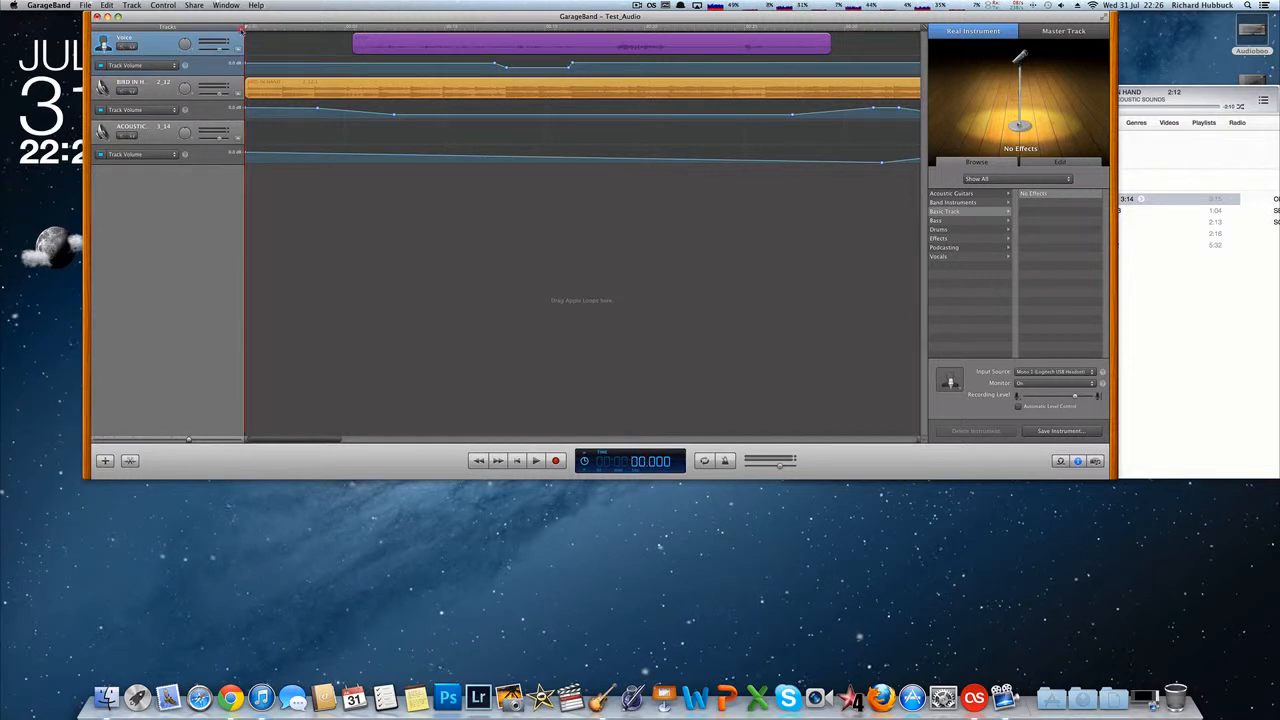
pyautogui.click(240, 25)
pyautogui.press('space')
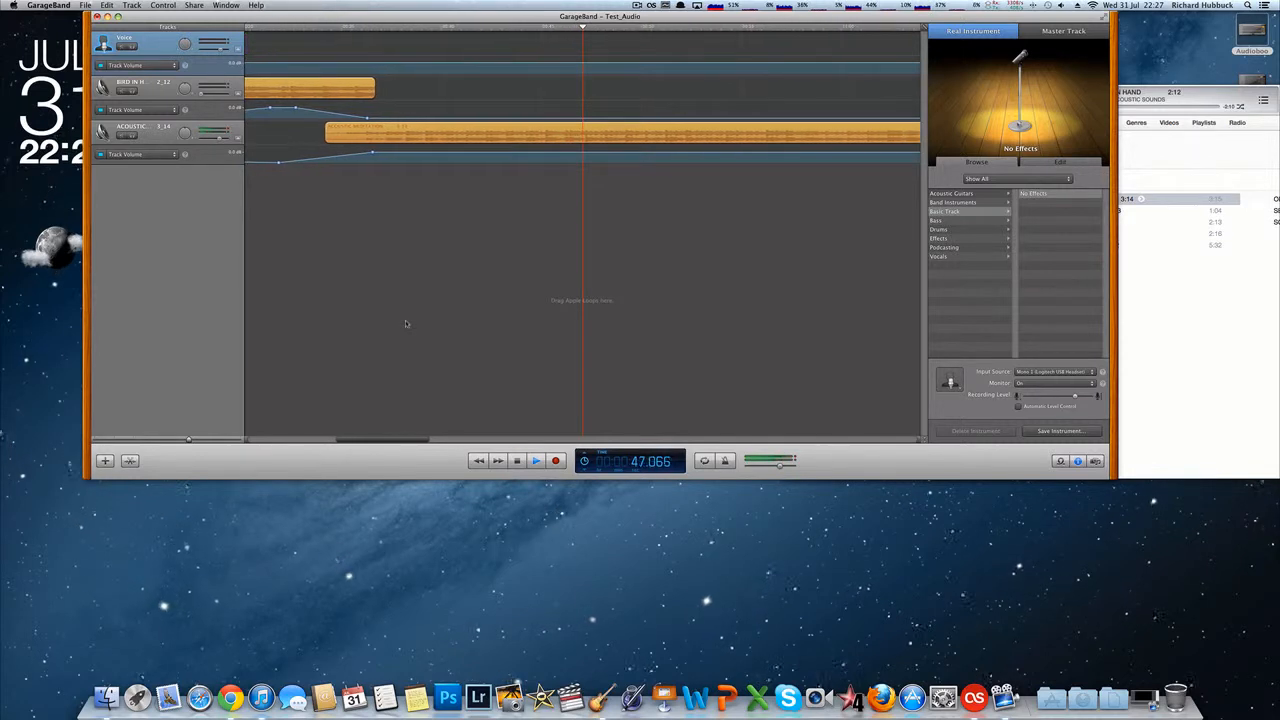
pyautogui.press('space')
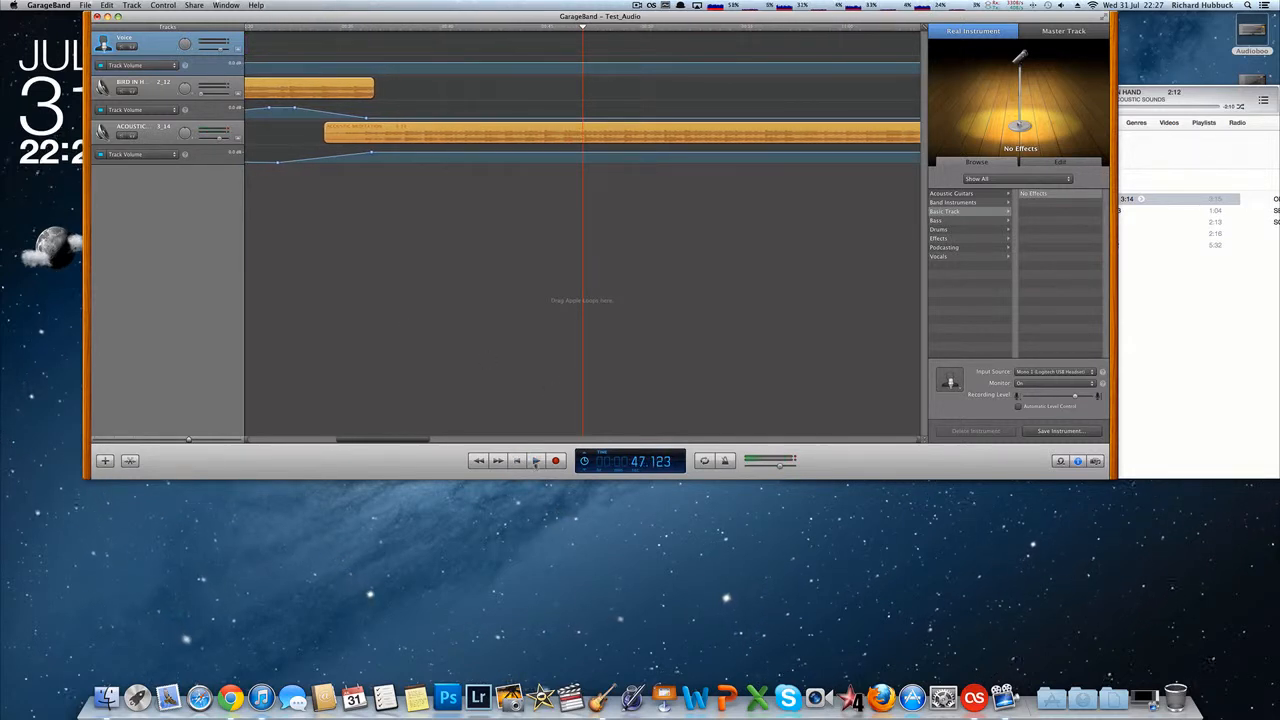
pyautogui.press('space')
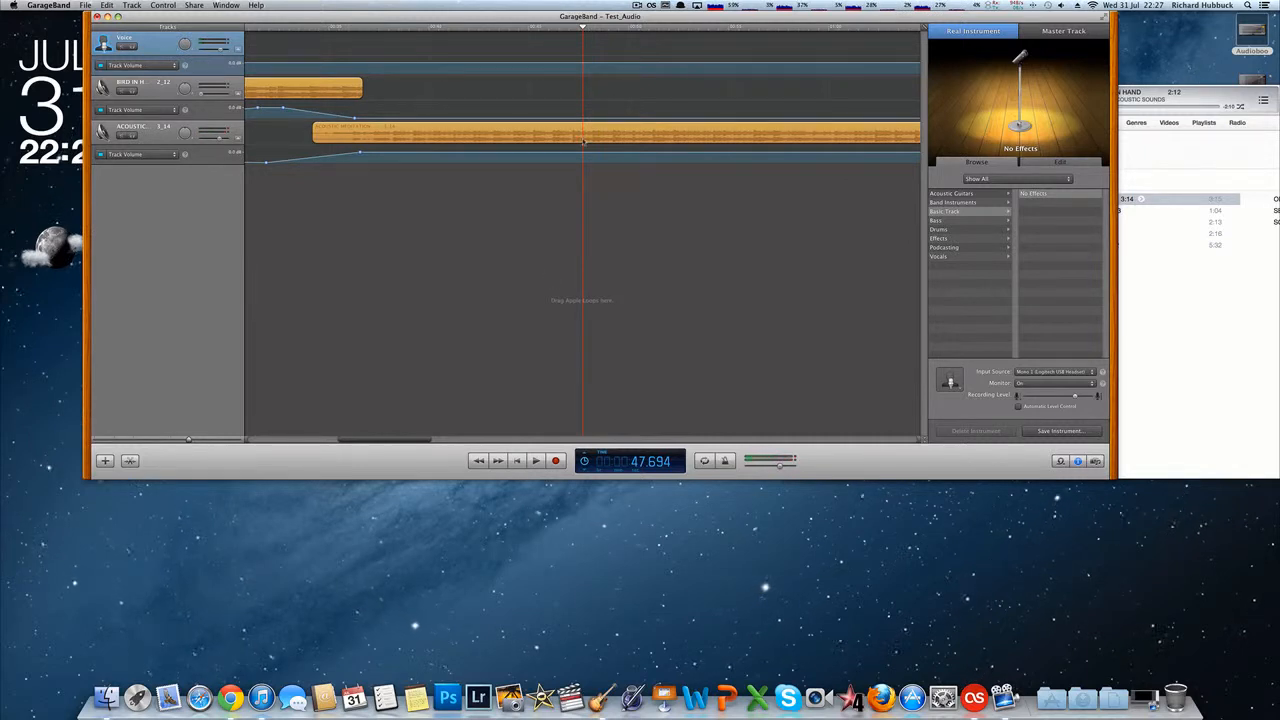
pyautogui.hscroll(10, 562, 179)
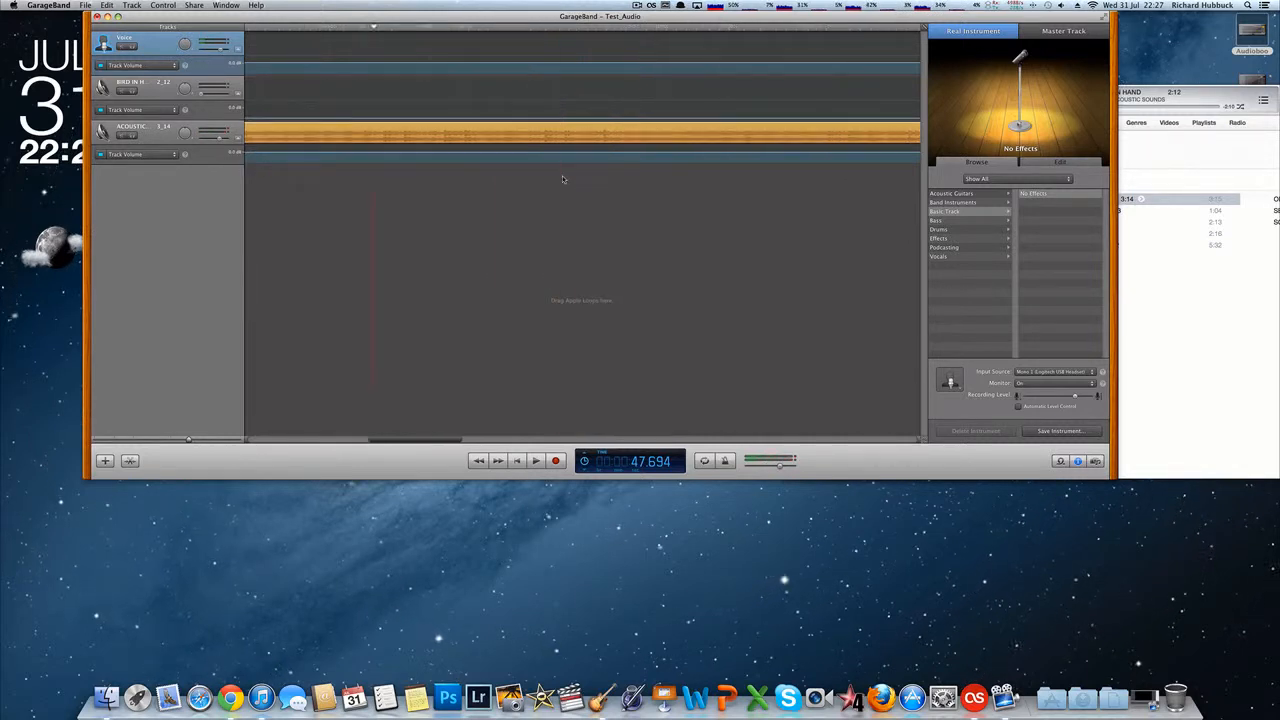
pyautogui.hscroll(15, 562, 179)
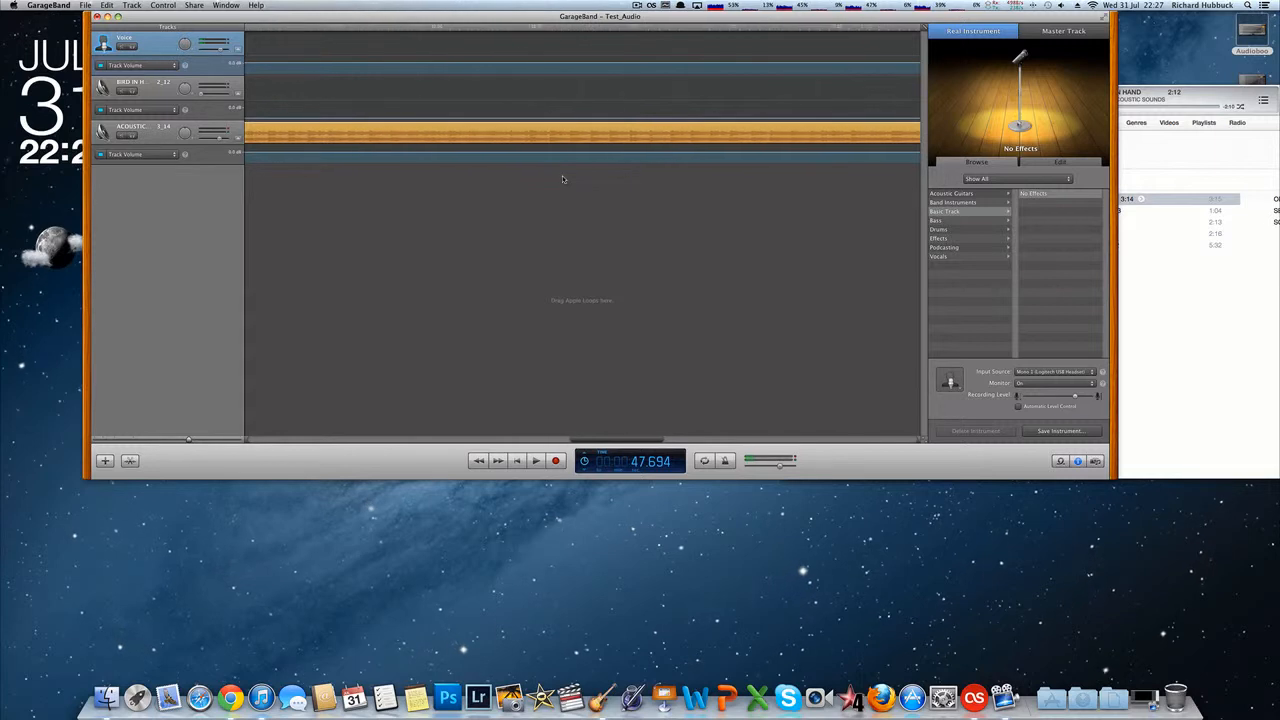
pyautogui.hscroll(-20, 564, 179)
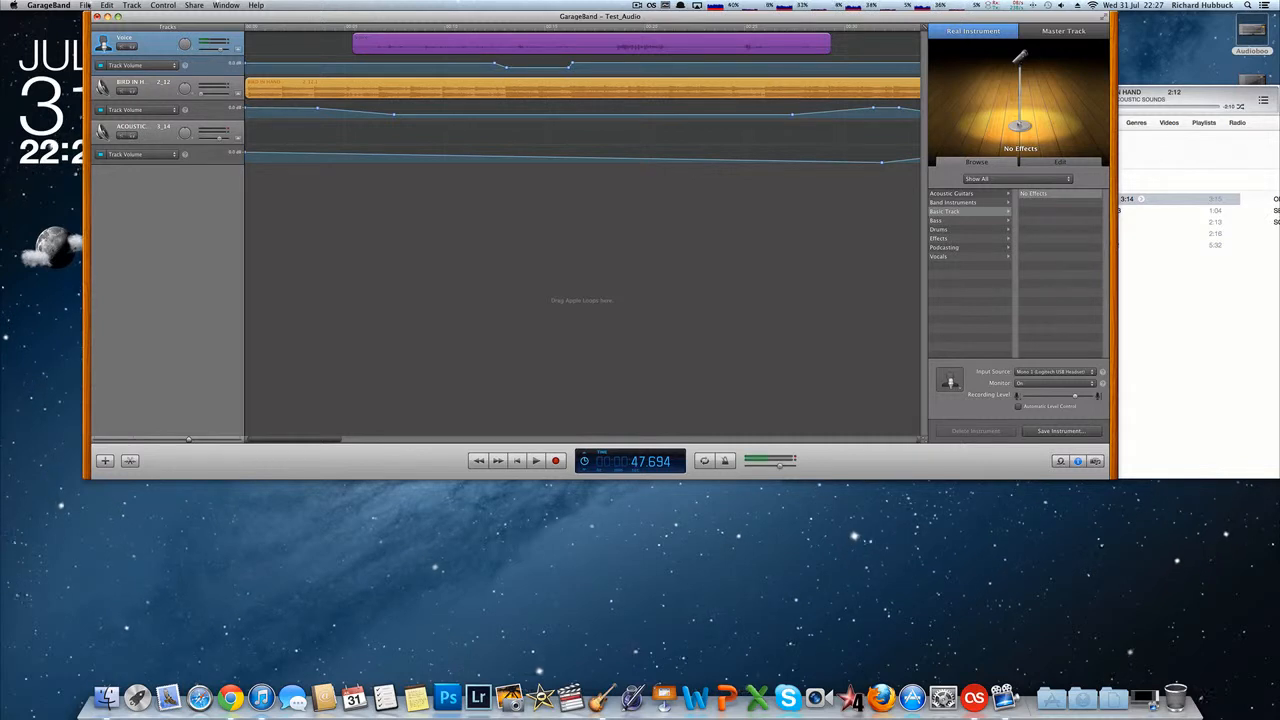
# - Save the project and open the settings for exporting the song to disk
pyautogui.click(86, 5)
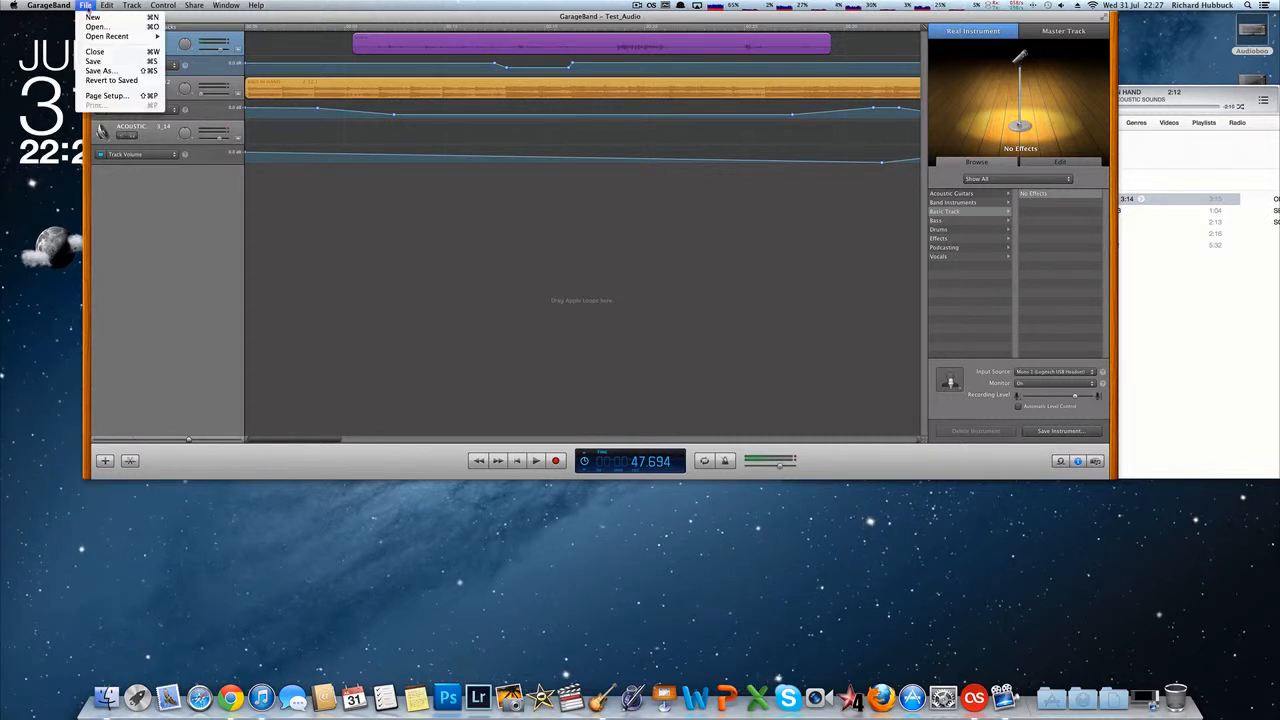
pyautogui.click(116, 65)
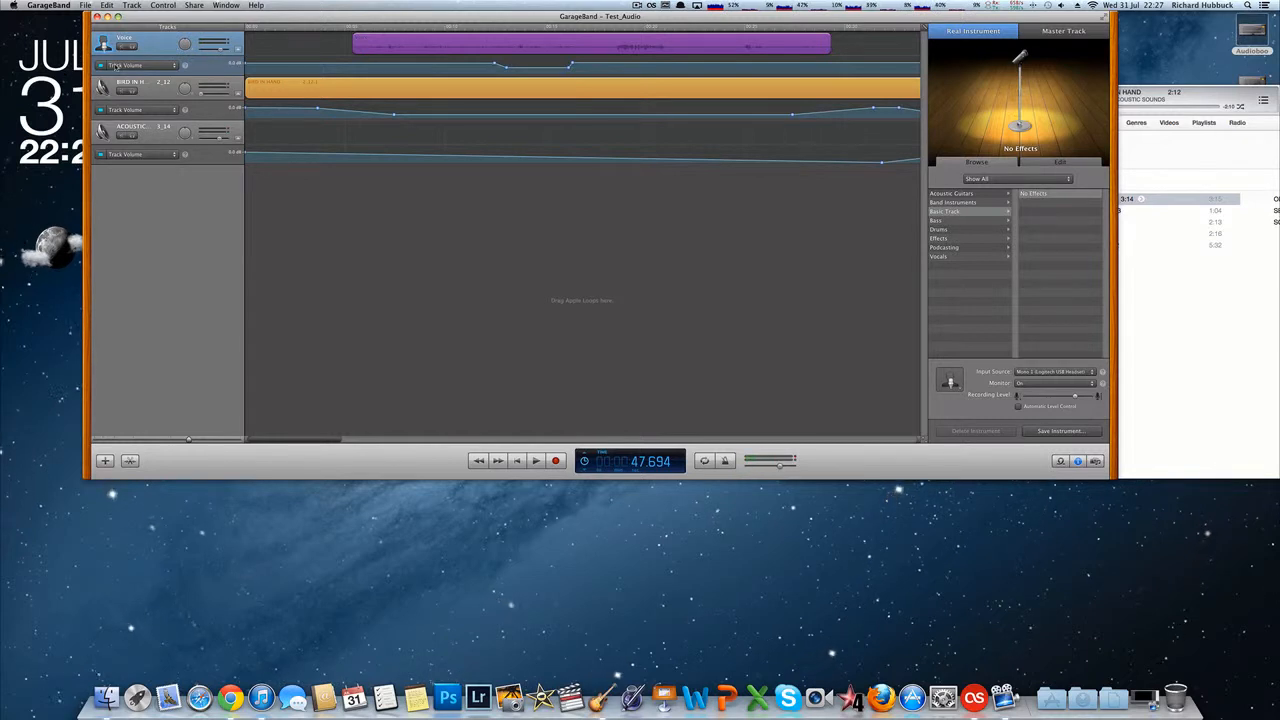
pyautogui.click(86, 6)
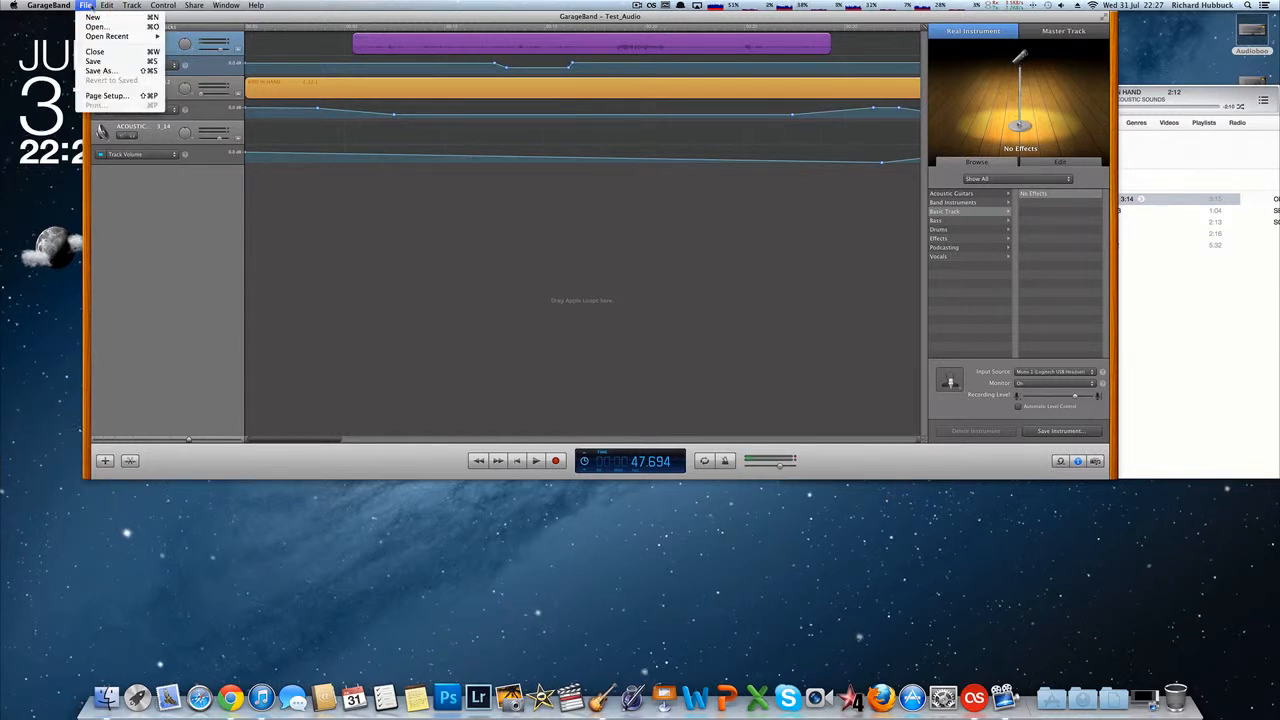
pyautogui.moveTo(133, 6)
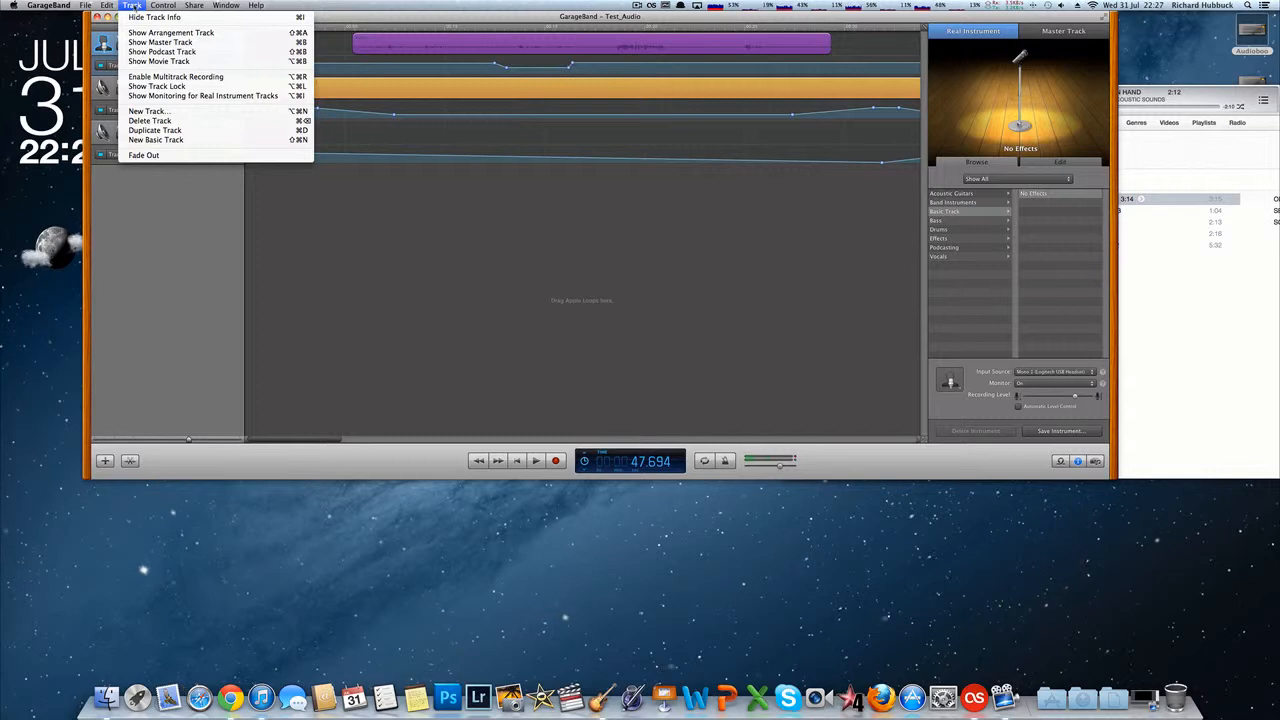
pyautogui.moveTo(194, 6)
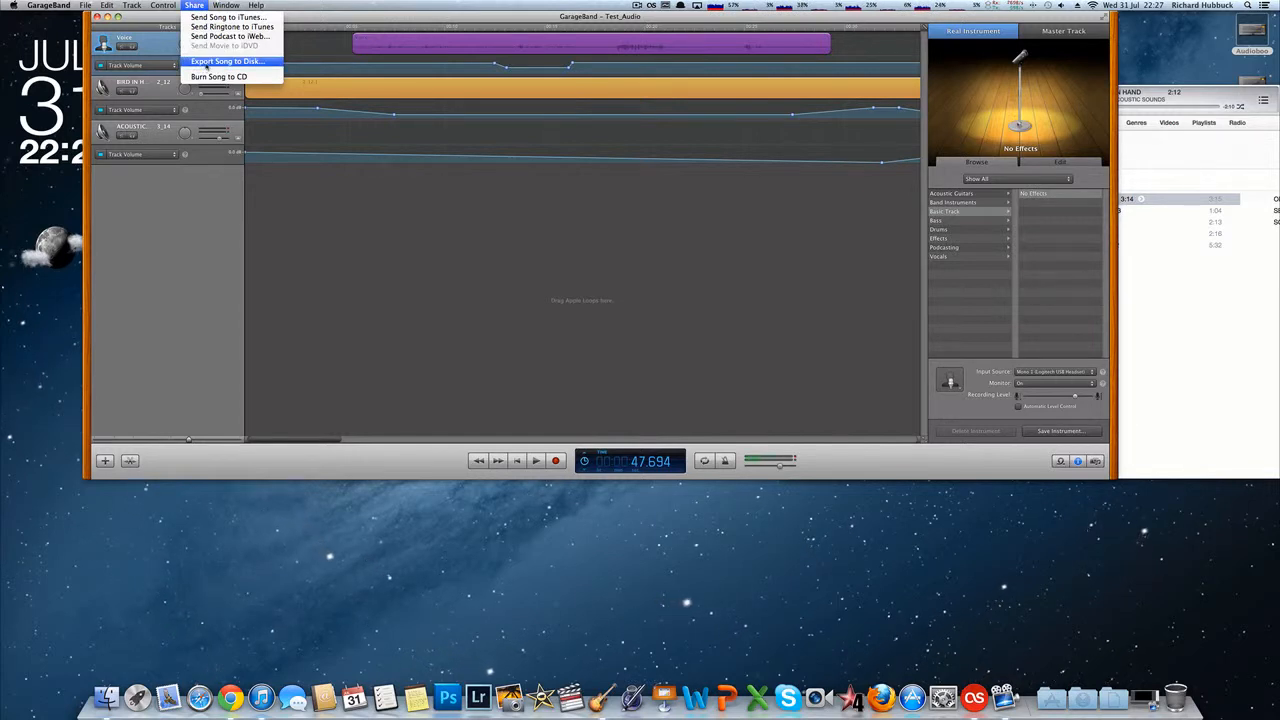
pyautogui.click(256, 64)
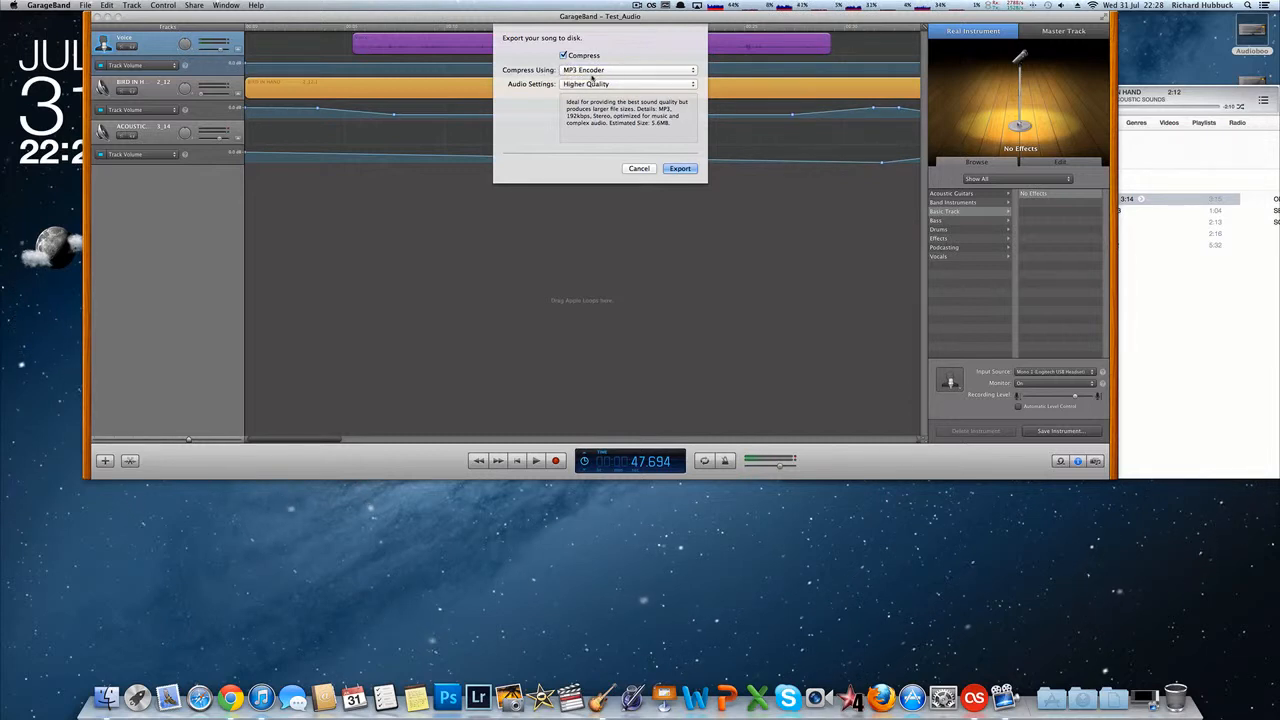
# - Set the export compression to MP3 Encoder and the audio settings to Higher Quality
pyautogui.click(590, 71)
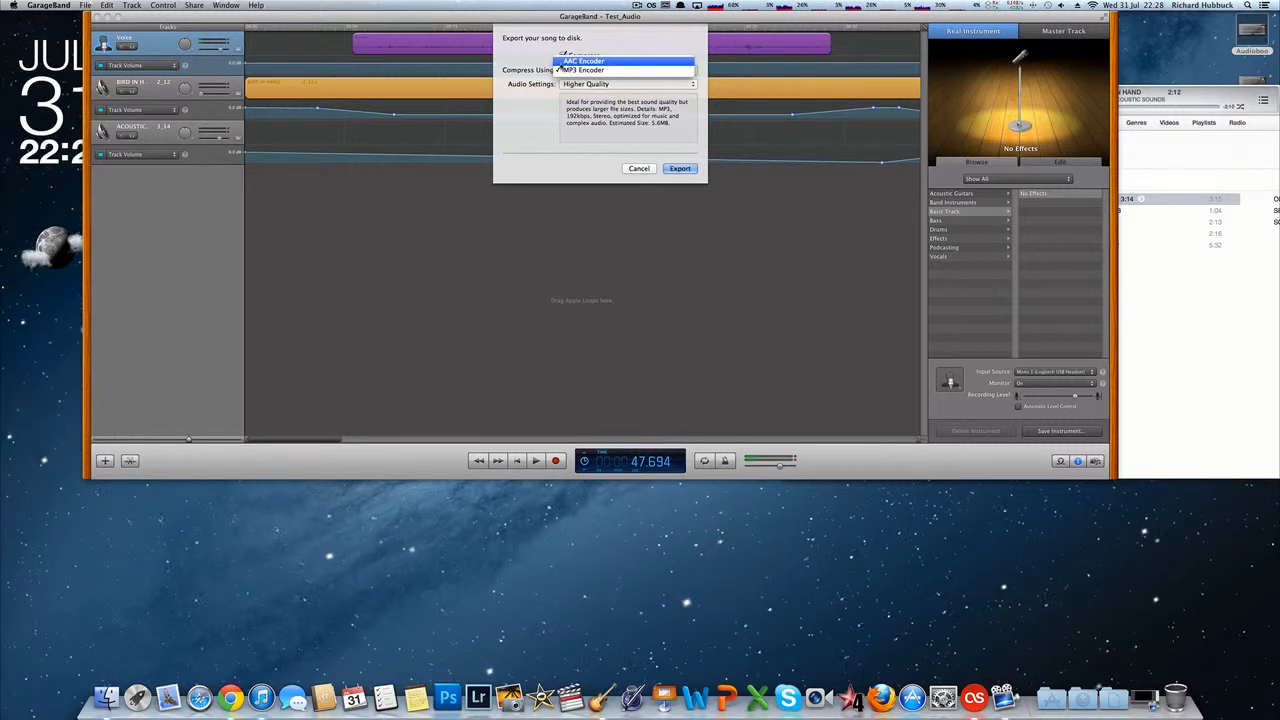
pyautogui.click(598, 70)
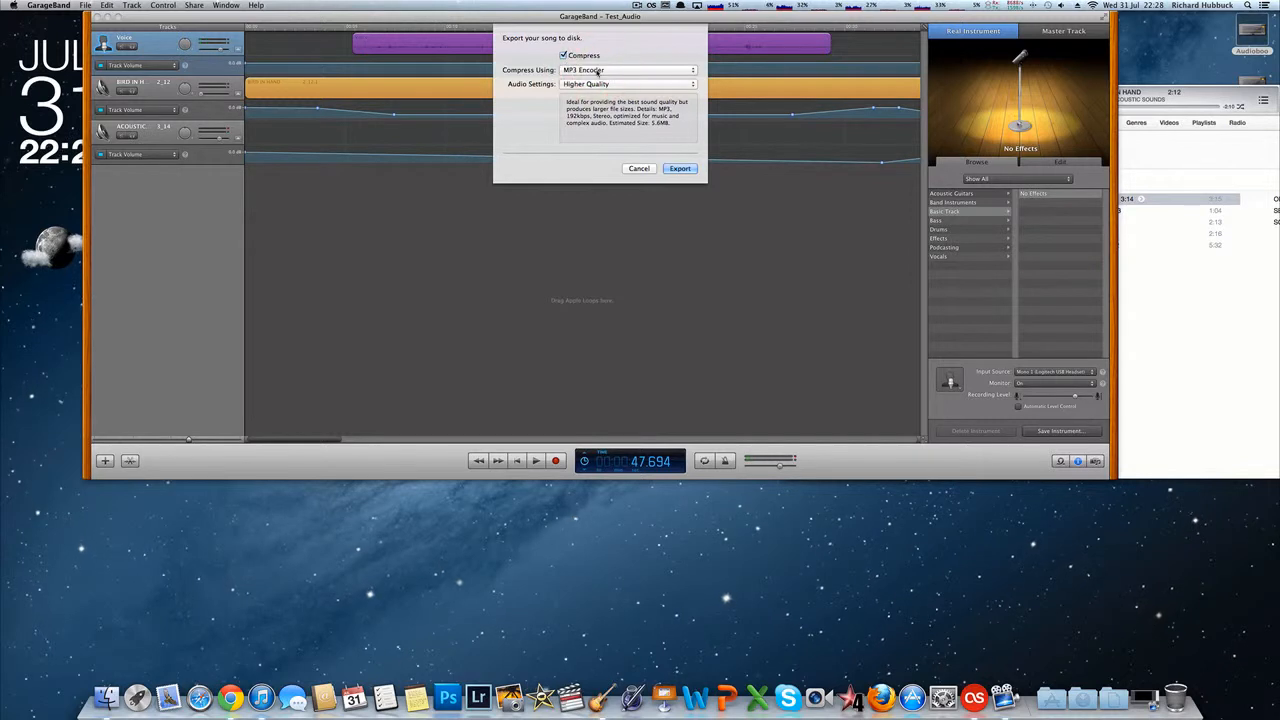
pyautogui.click(598, 70)
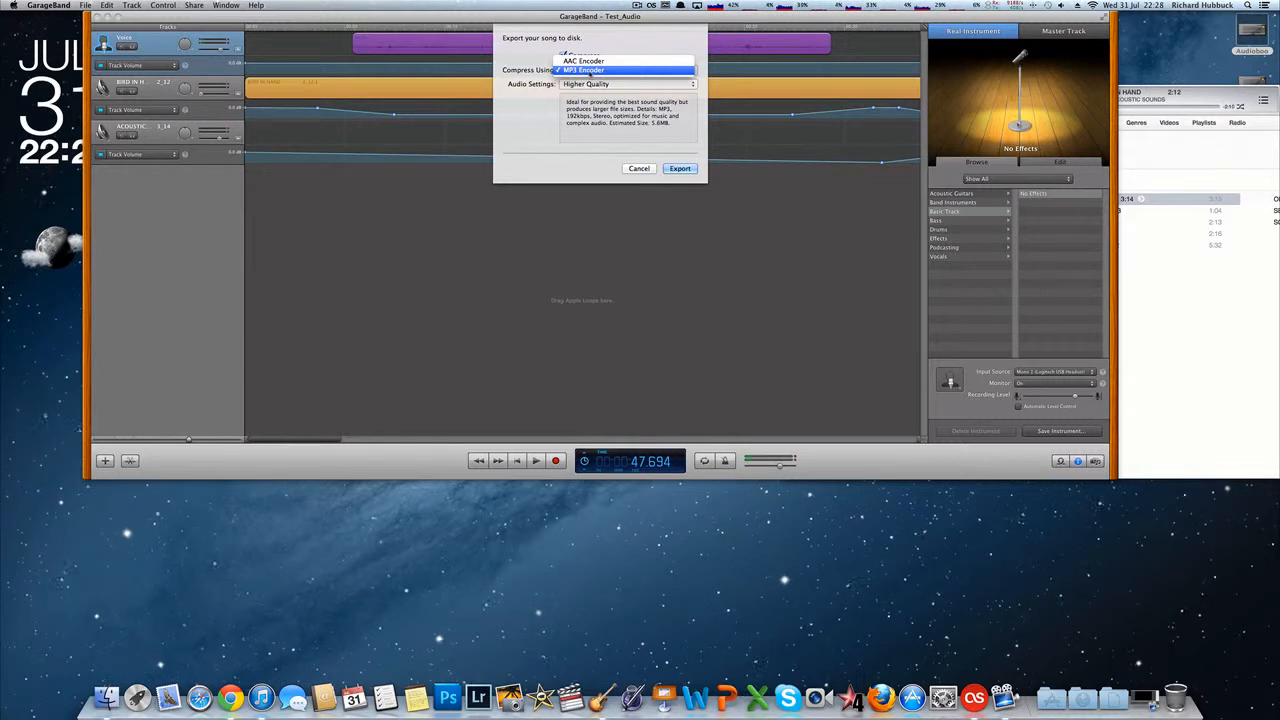
pyautogui.click(590, 72)
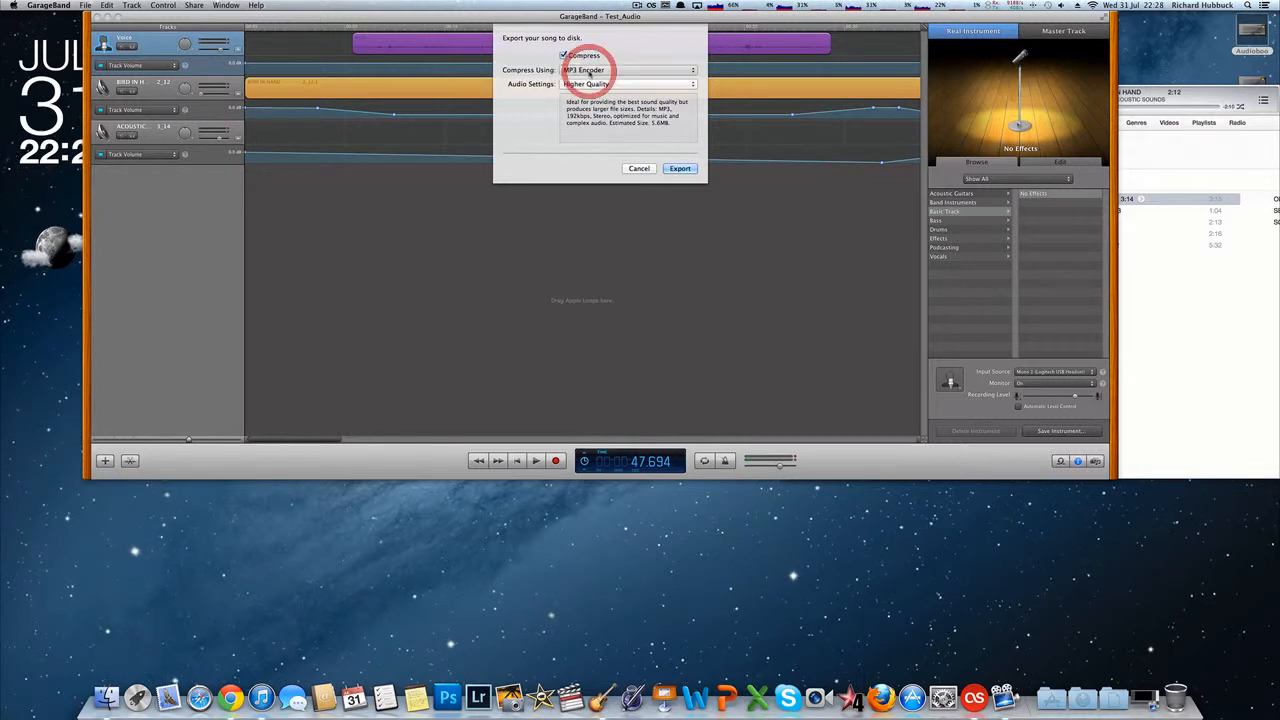
pyautogui.click(585, 85)
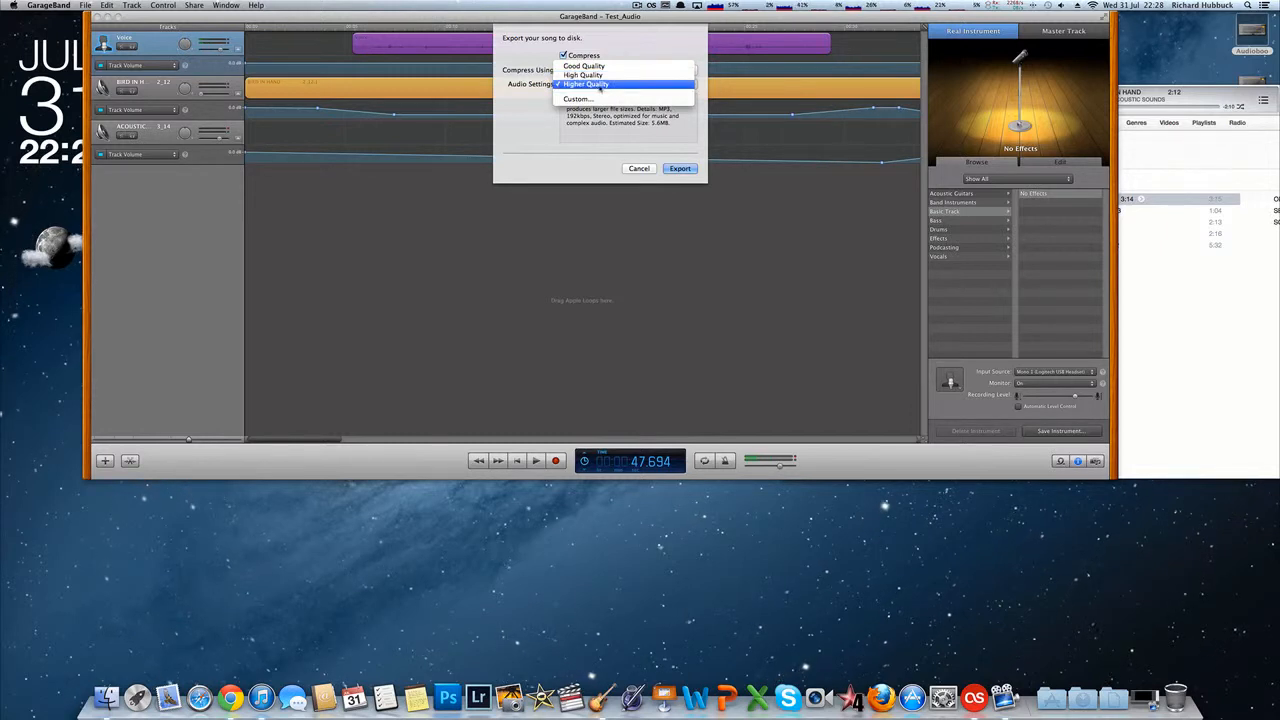
pyautogui.click(600, 87)
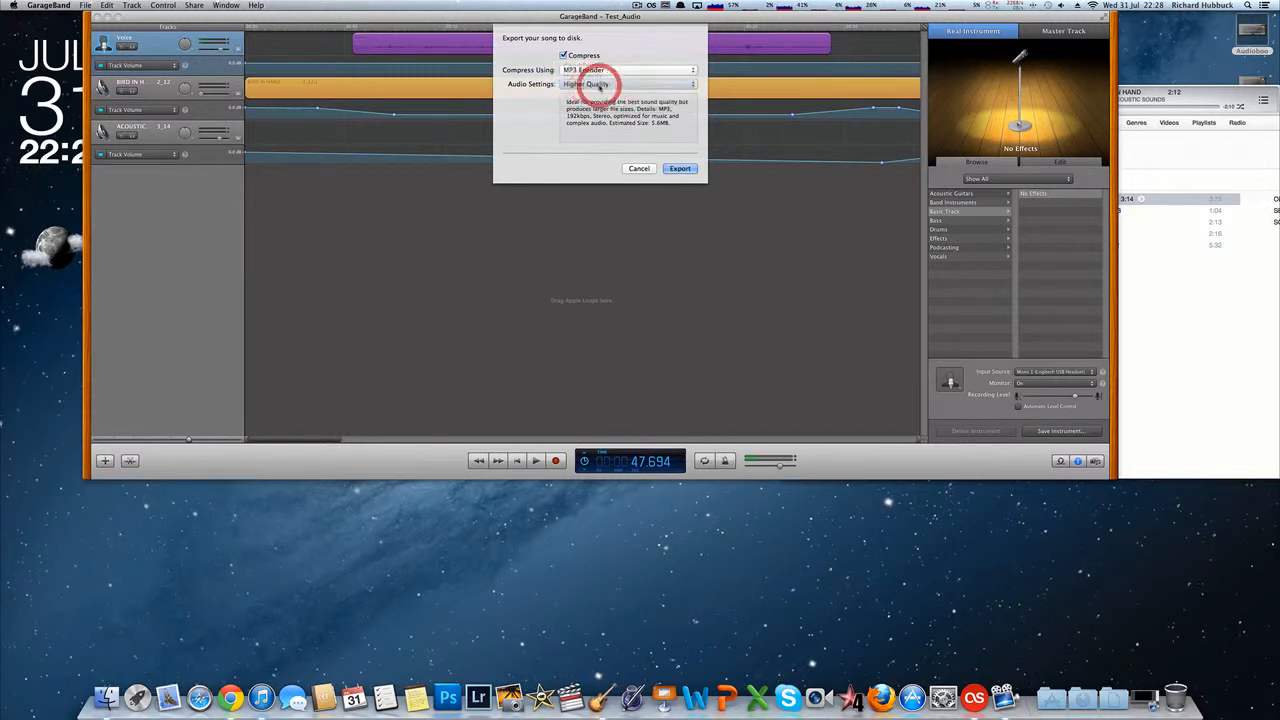
# - Export the song to the Desktop under the name Test_Audio_MP3
pyautogui.click(681, 168)
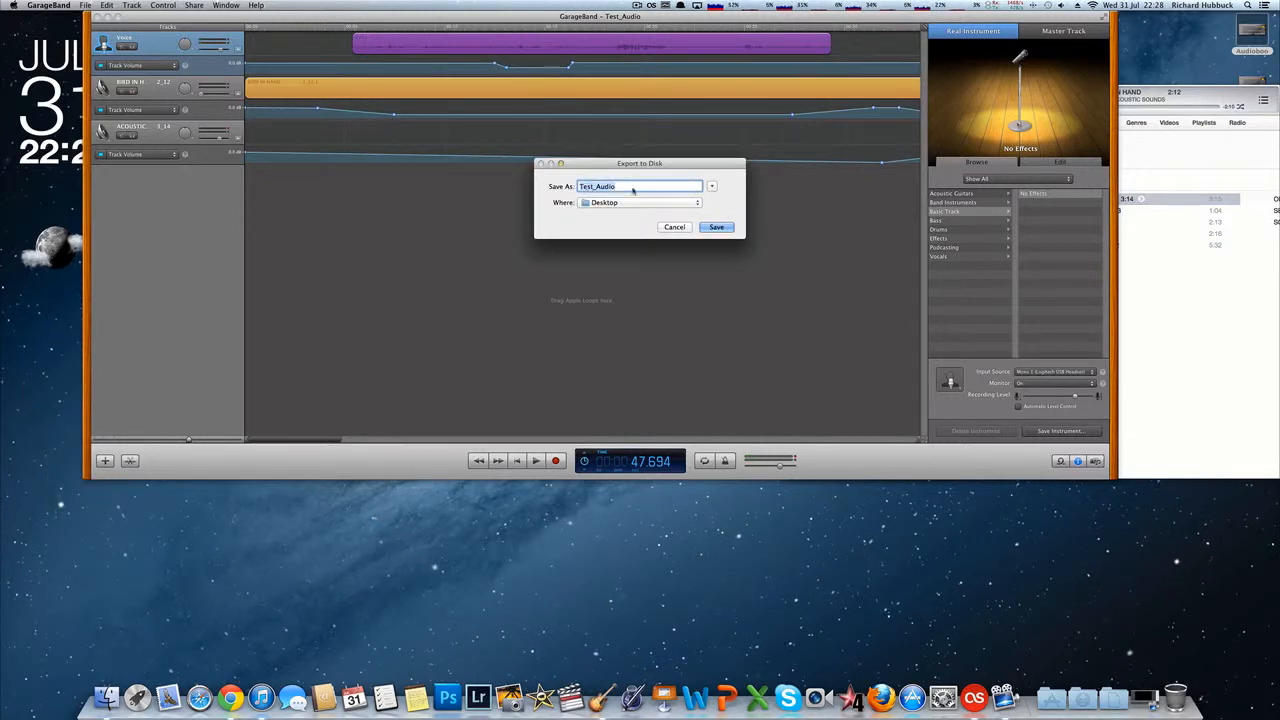
pyautogui.click(631, 187)
pyautogui.write('_')
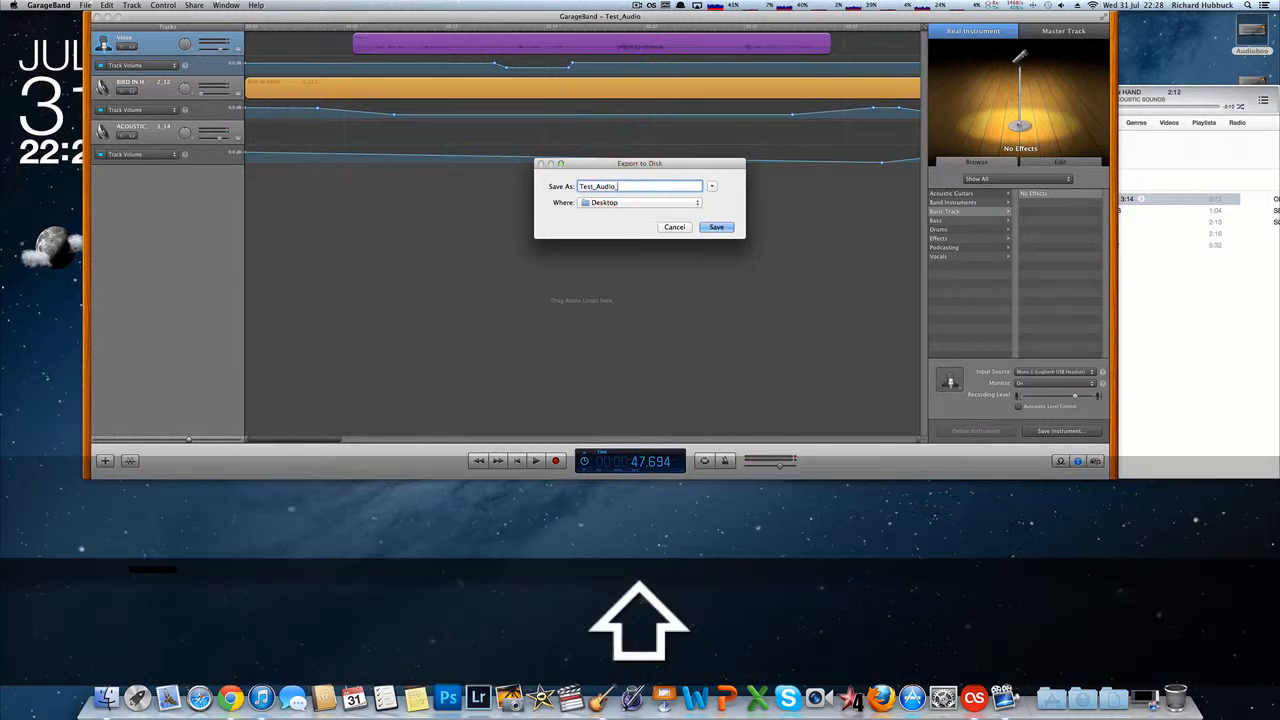
pyautogui.write('MP3')
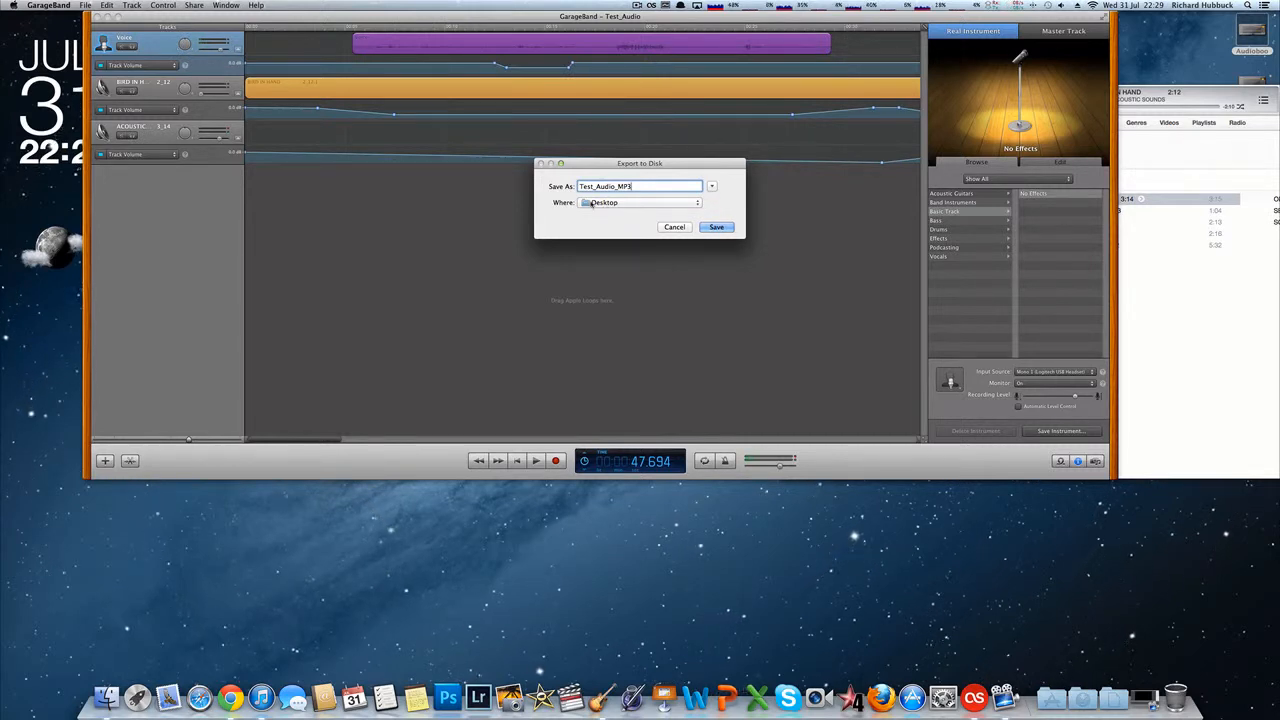
pyautogui.click(716, 227)
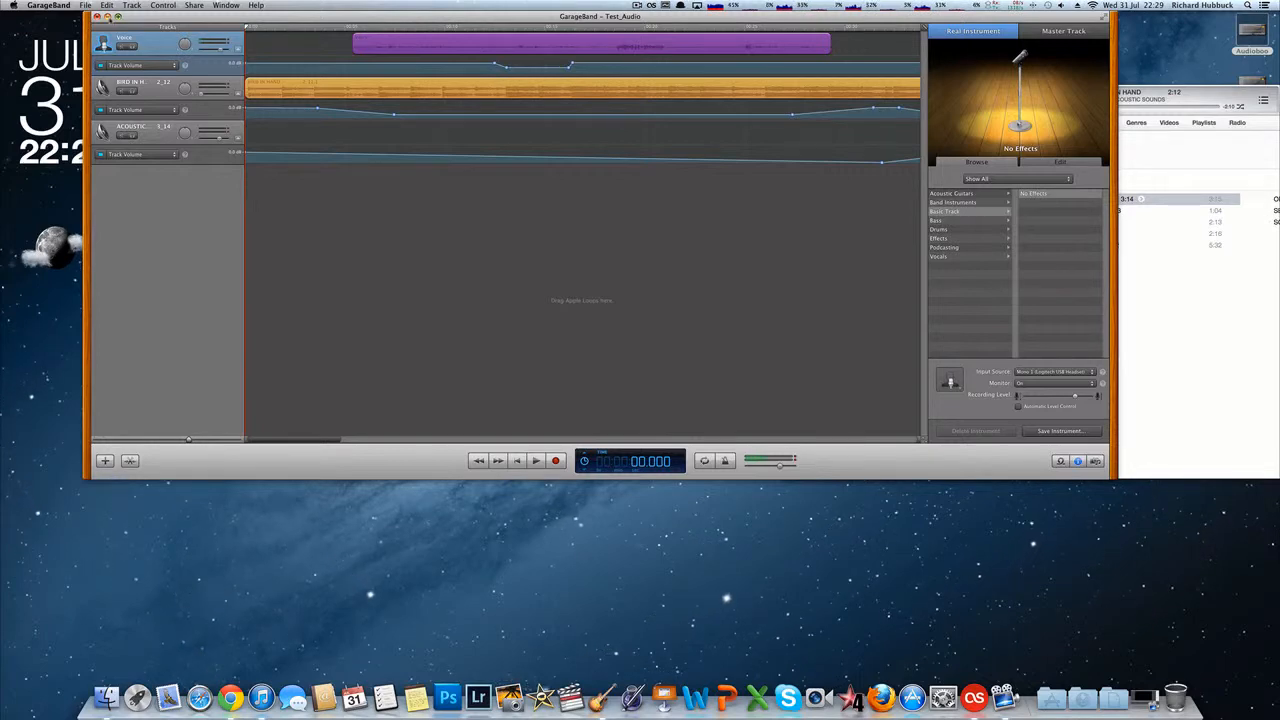
# - Clear the GarageBand and iTunes windows off the desktop and select the exported Test_Audio_MP3.mp3 file
pyautogui.click(104, 16)
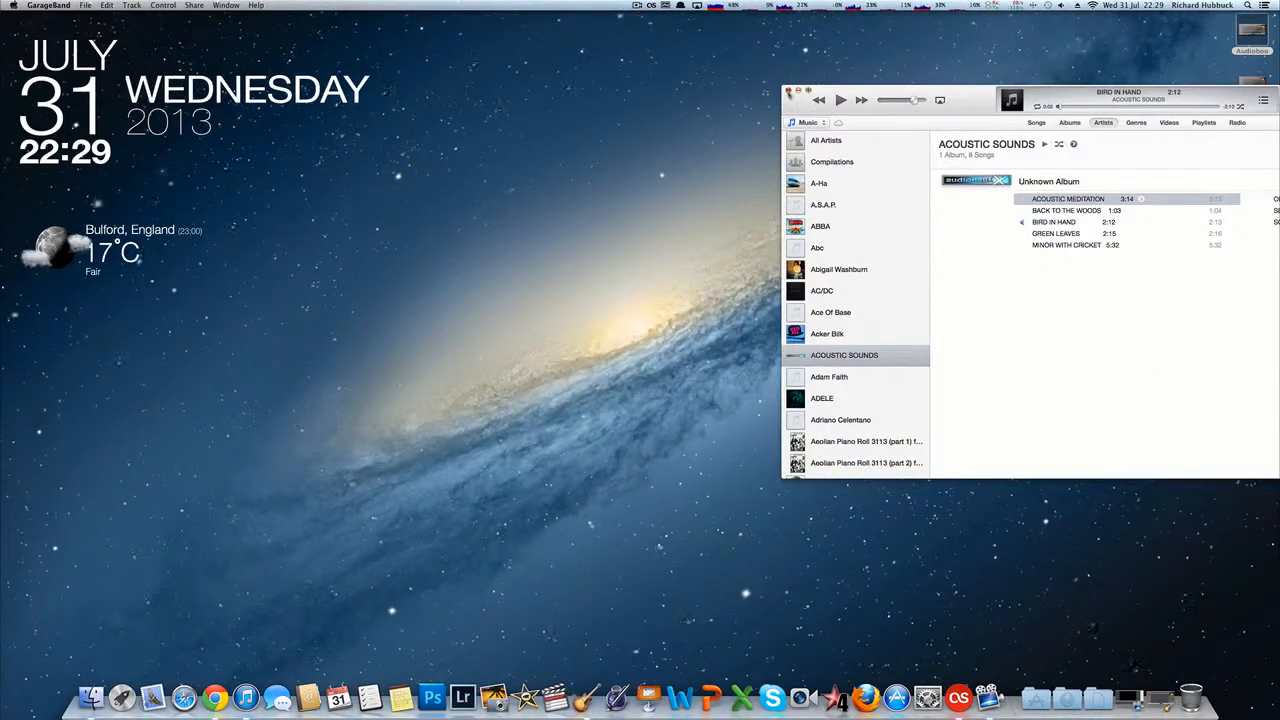
pyautogui.click(787, 91)
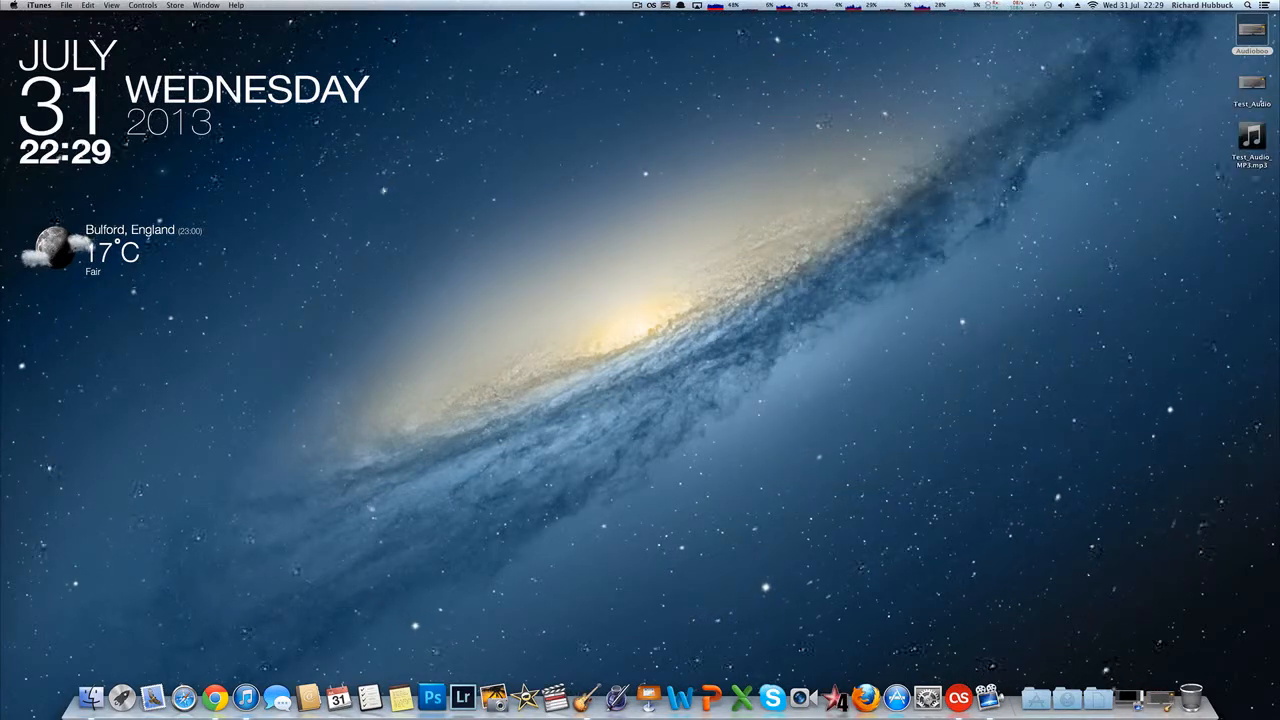
pyautogui.click(1261, 86)
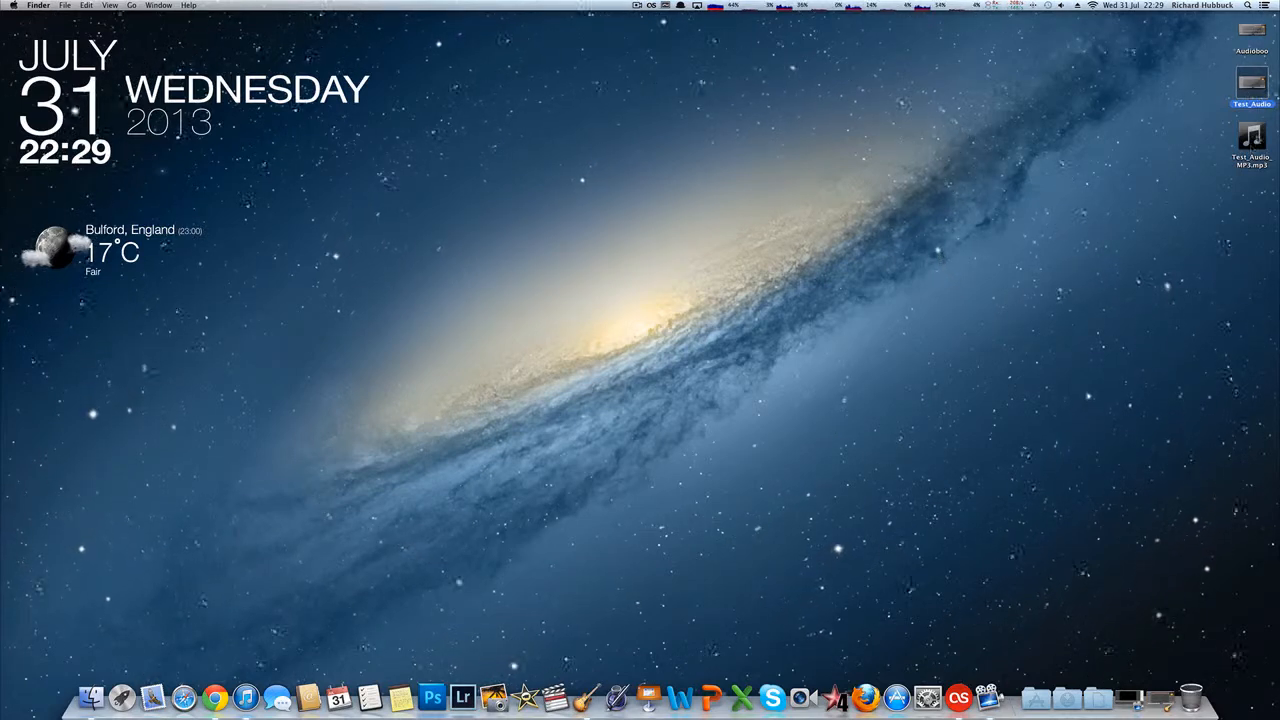
pyautogui.click(1252, 142)
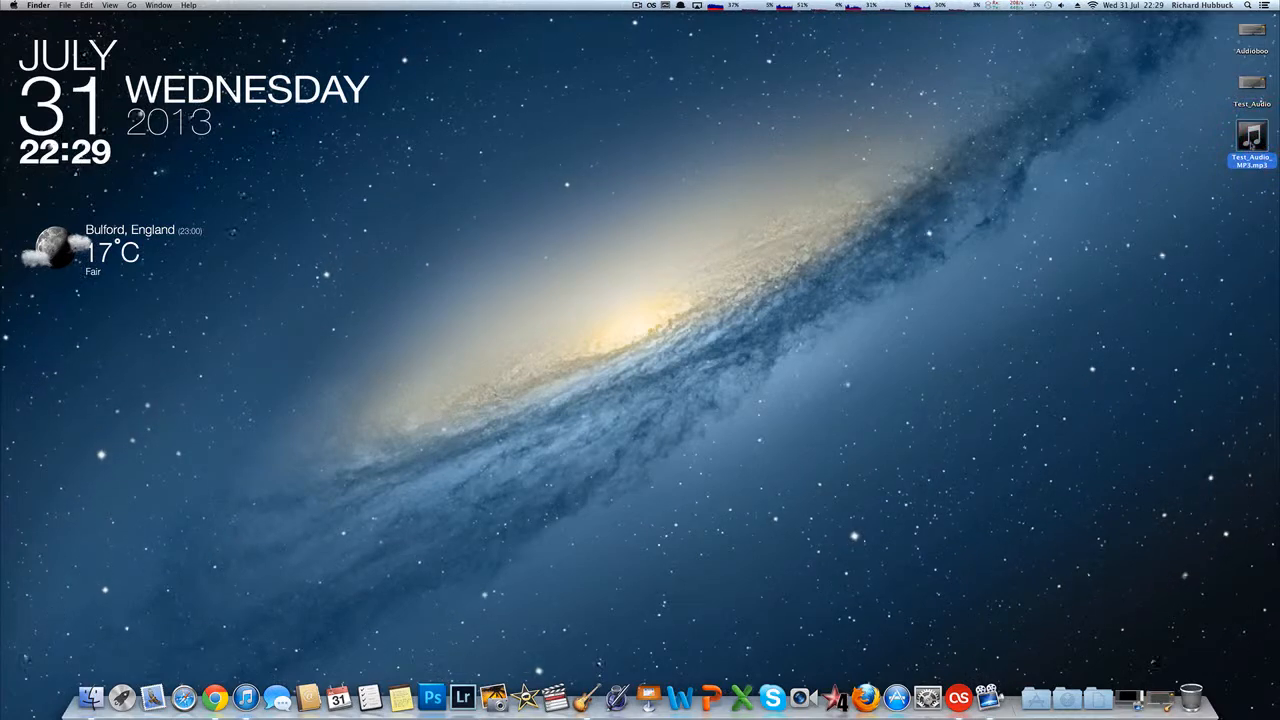